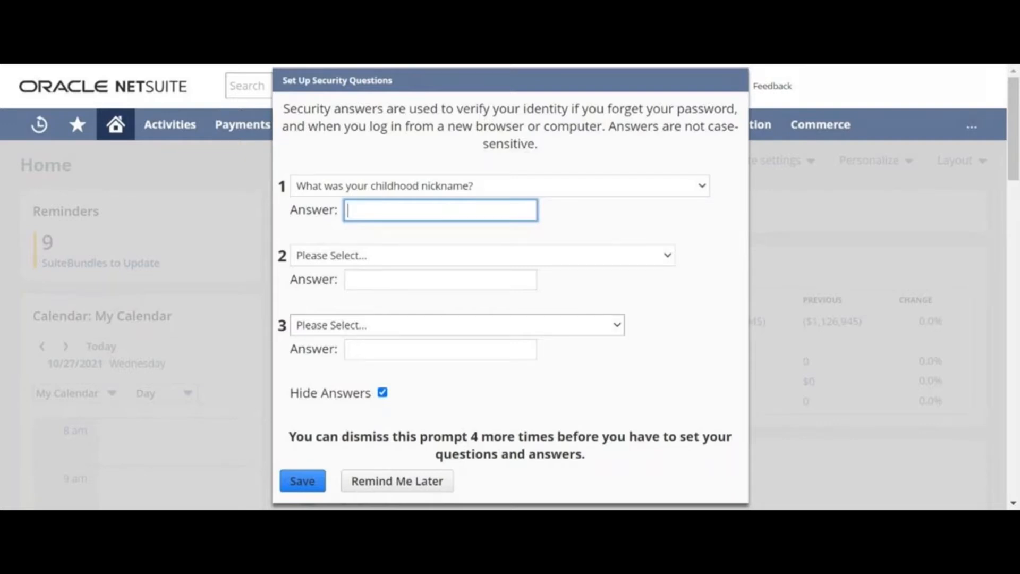
Answer the first security question, then choose the how-you-met-your-spouse question and enter its answer.
{"action": "left_click_drag", "start_coordinate": [282, 80], "coordinate": [330, 80]}
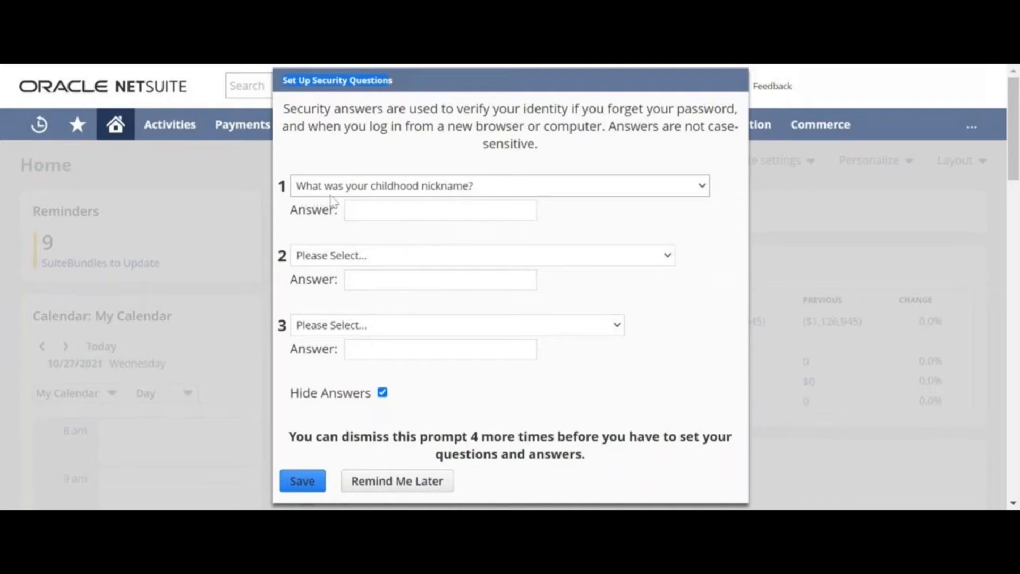
{"action": "left_click", "coordinate": [452, 208]}
{"action": "type", "text": "testtest"}
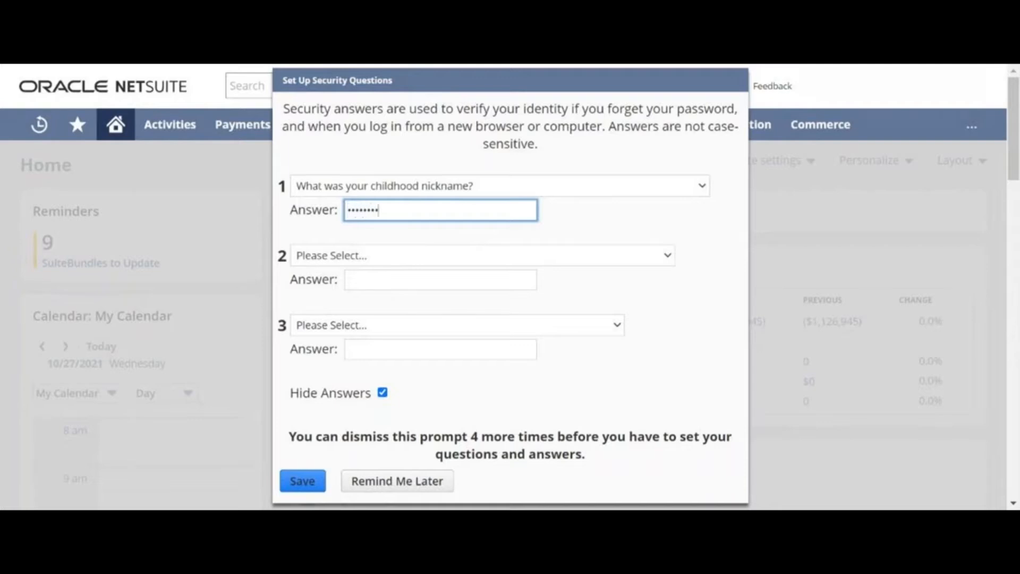
{"action": "left_click", "coordinate": [406, 255]}
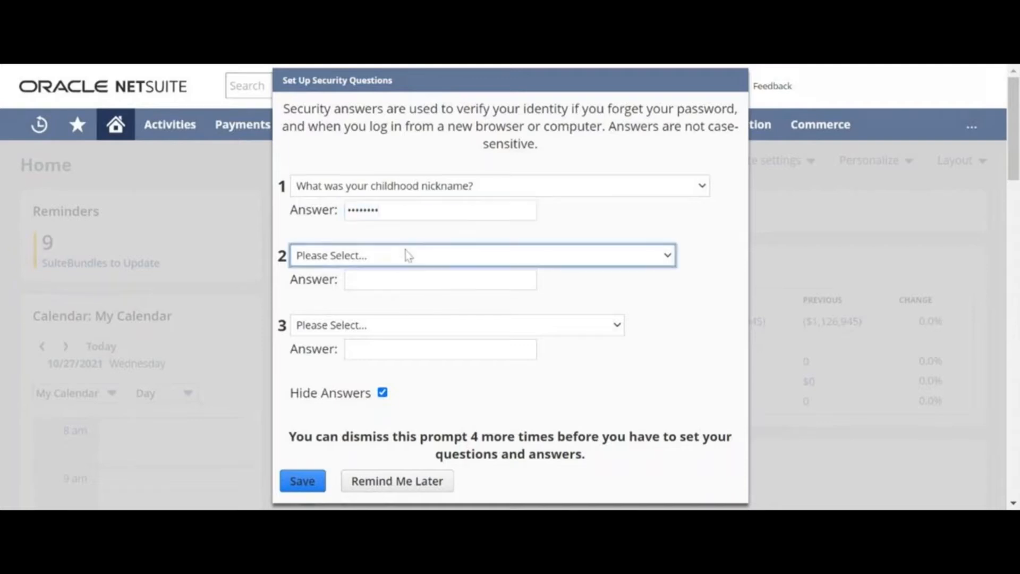
{"action": "left_click", "coordinate": [418, 290]}
{"action": "left_click", "coordinate": [418, 287]}
{"action": "left_click", "coordinate": [414, 282]}
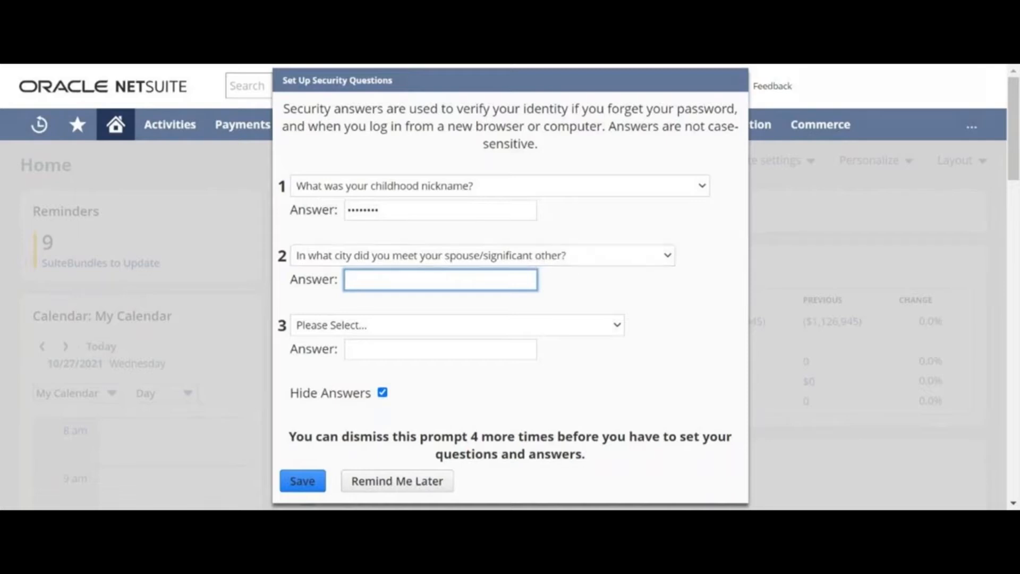
Choose the grandmother's maiden name question as the third and enter its answer.
{"action": "type", "text": "•••••"}
{"action": "left_click", "coordinate": [467, 325]}
{"action": "left_click", "coordinate": [462, 342]}
{"action": "left_click", "coordinate": [441, 349]}
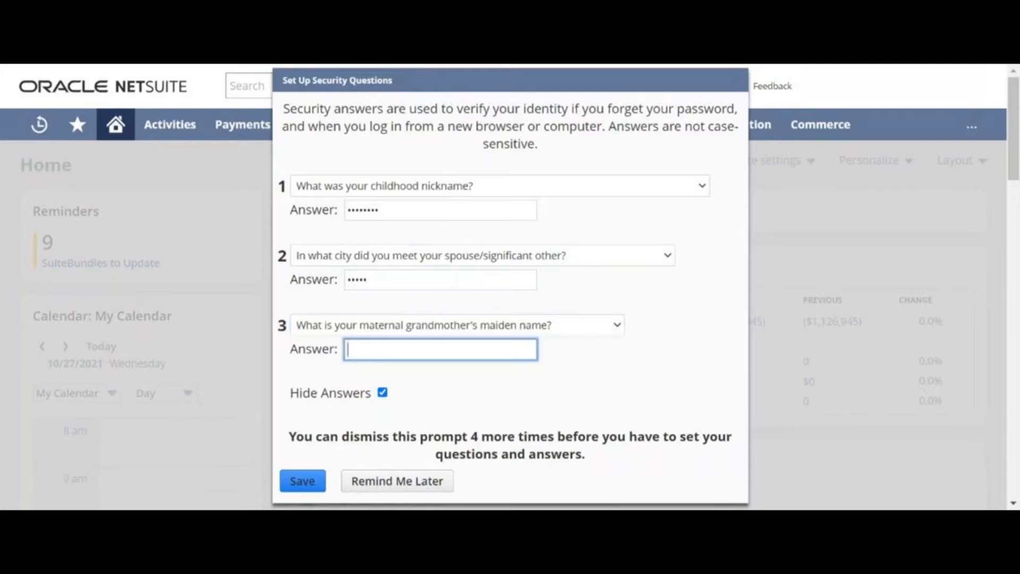
{"action": "type", "text": "••••"}
Save the three security questions and answers and close the confirmation notice.
{"action": "scroll", "coordinate": [402, 380], "scroll_direction": "down", "scroll_amount": 1}
{"action": "scroll", "coordinate": [402, 380], "scroll_direction": "up", "scroll_amount": 1}
{"action": "scroll", "coordinate": [314, 409], "scroll_direction": "down", "scroll_amount": 1}
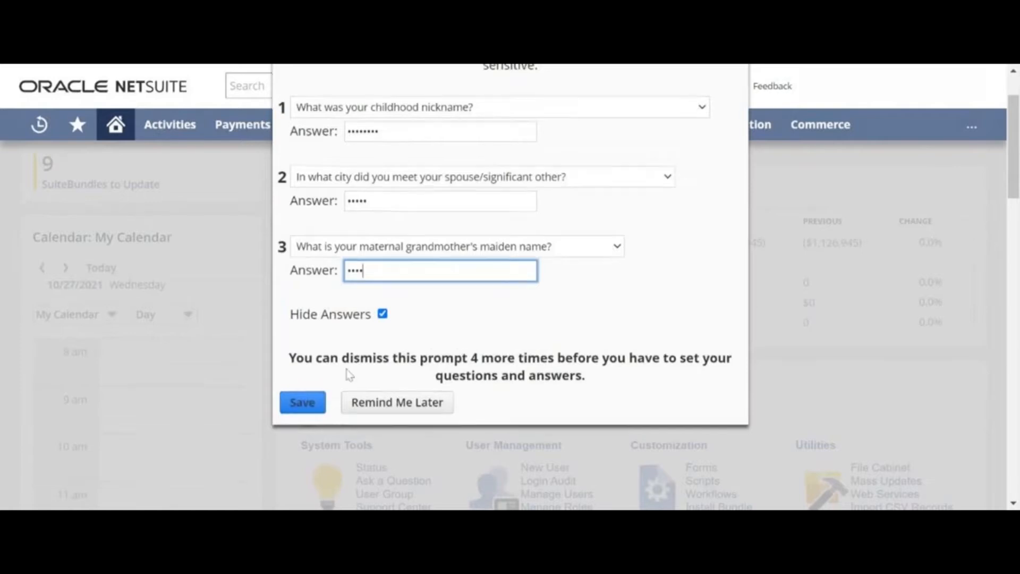
{"action": "scroll", "coordinate": [349, 374], "scroll_direction": "up", "scroll_amount": 2}
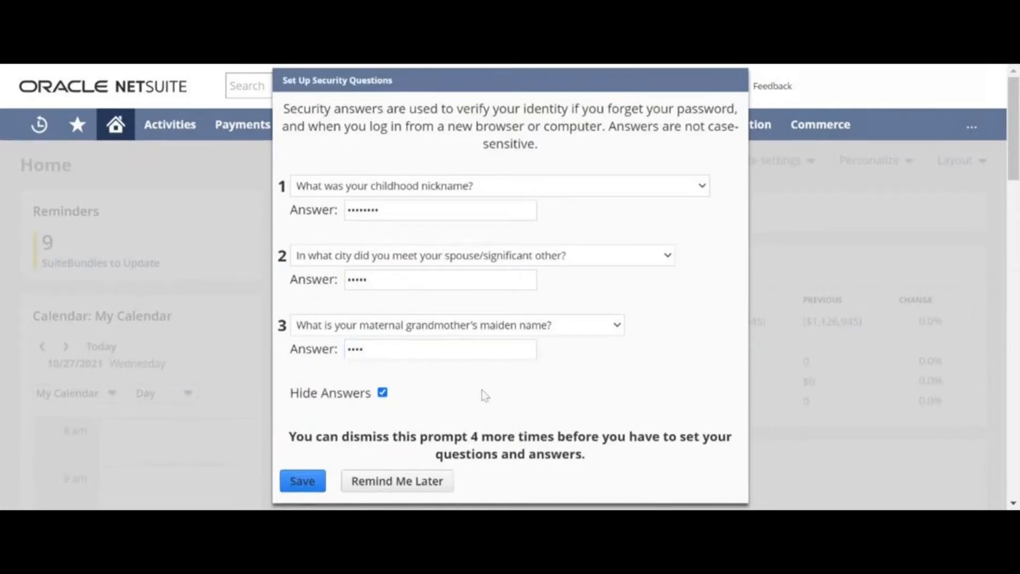
{"action": "scroll", "coordinate": [483, 390], "scroll_direction": "down", "scroll_amount": 2}
{"action": "scroll", "coordinate": [483, 390], "scroll_direction": "up", "scroll_amount": 2}
{"action": "scroll", "coordinate": [482, 396], "scroll_direction": "down", "scroll_amount": 2}
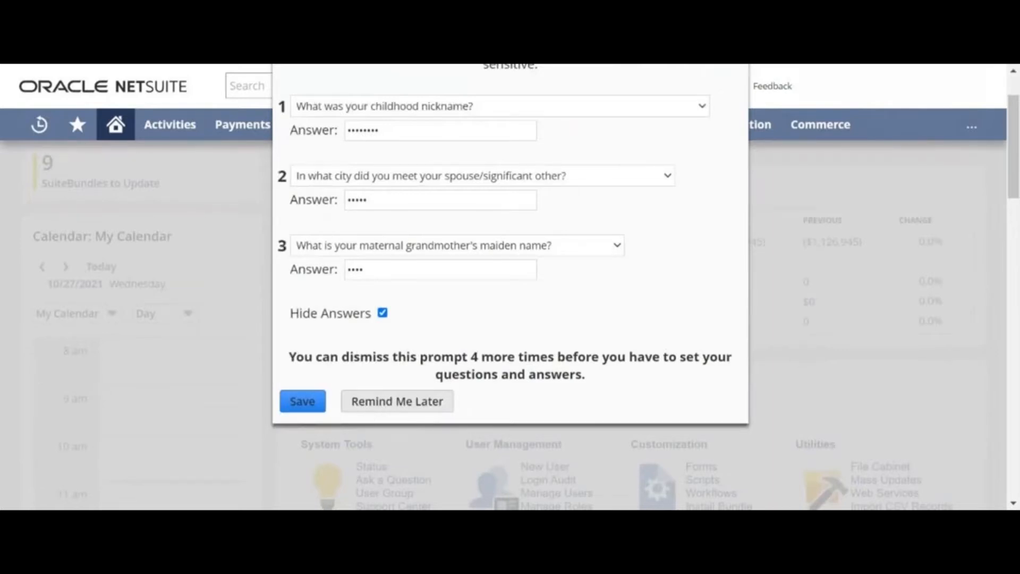
{"action": "scroll", "coordinate": [416, 403], "scroll_direction": "up", "scroll_amount": 2}
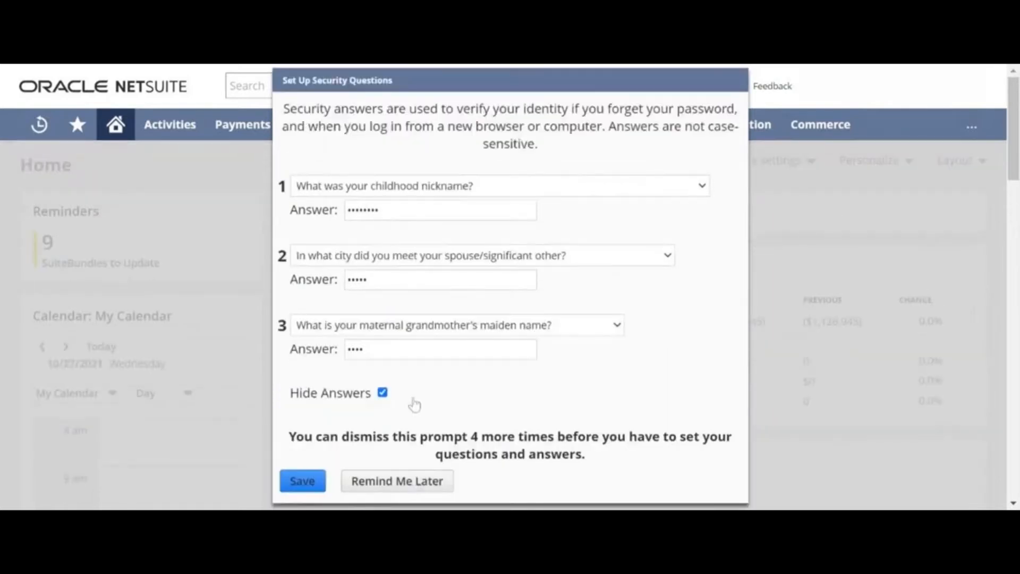
{"action": "scroll", "coordinate": [418, 478], "scroll_direction": "down", "scroll_amount": 2}
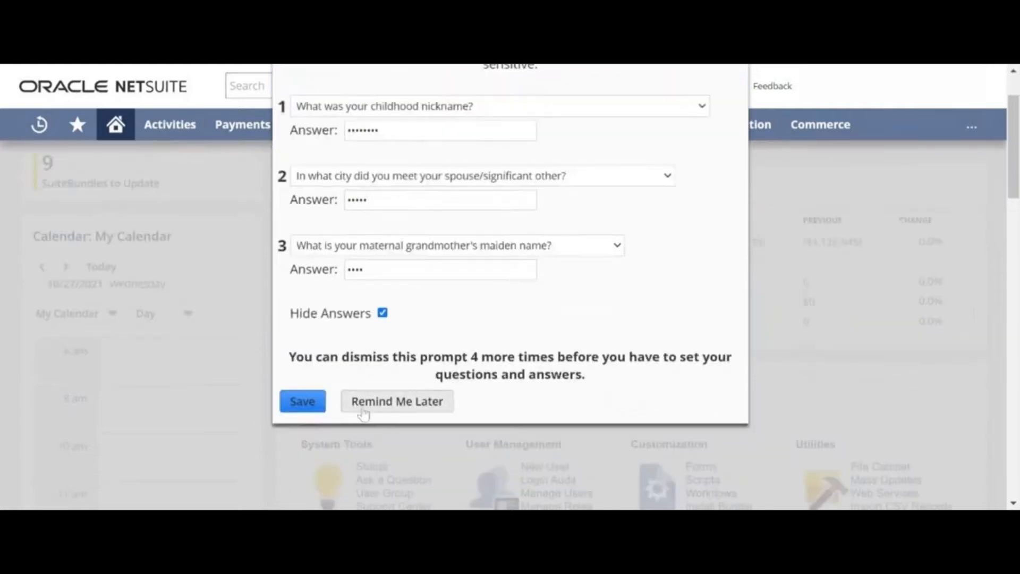
{"action": "scroll", "coordinate": [383, 183], "scroll_direction": "up", "scroll_amount": 2}
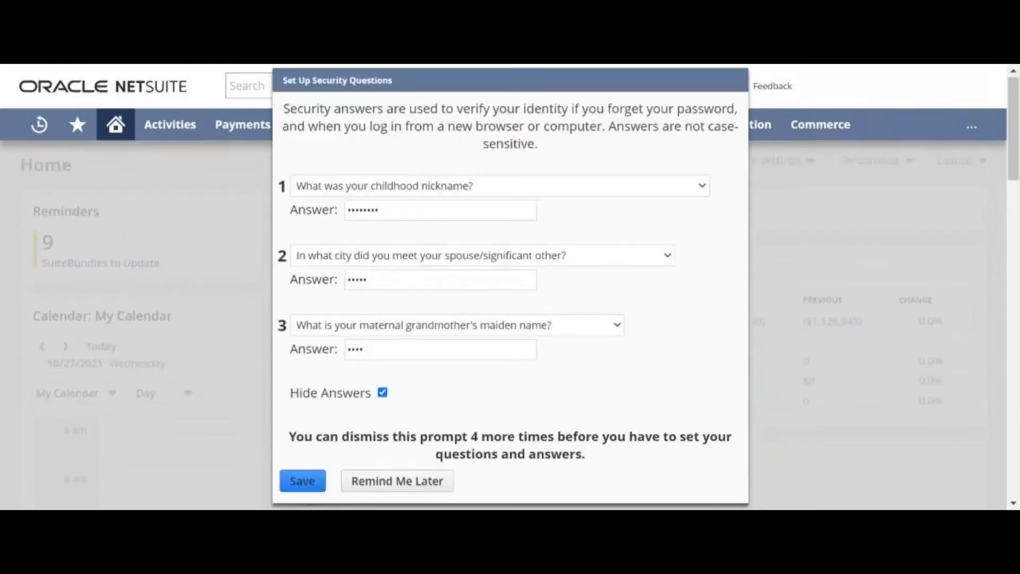
{"action": "scroll", "coordinate": [307, 428], "scroll_direction": "down", "scroll_amount": 2}
{"action": "left_click", "coordinate": [298, 404]}
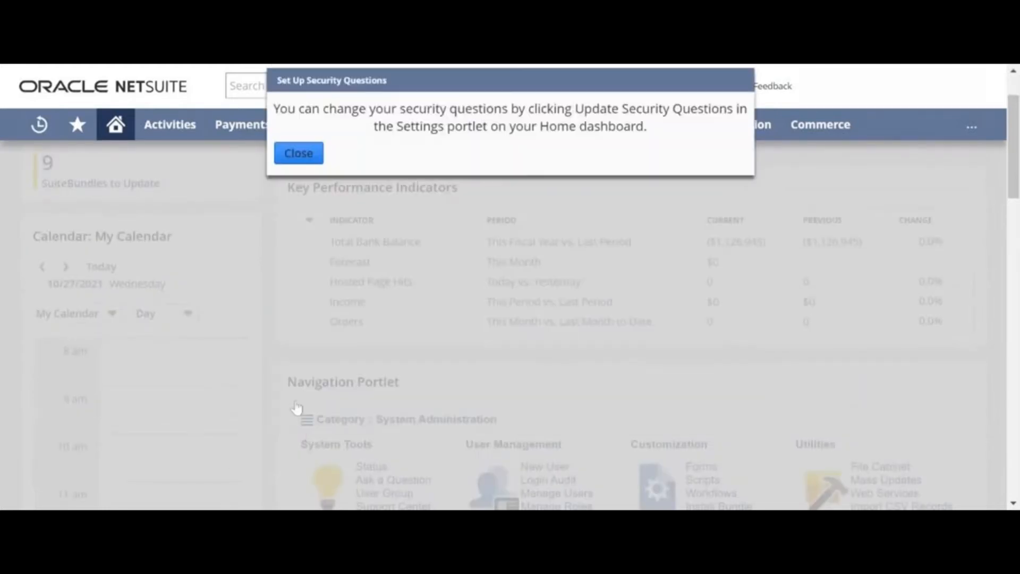
{"action": "left_click", "coordinate": [289, 158]}
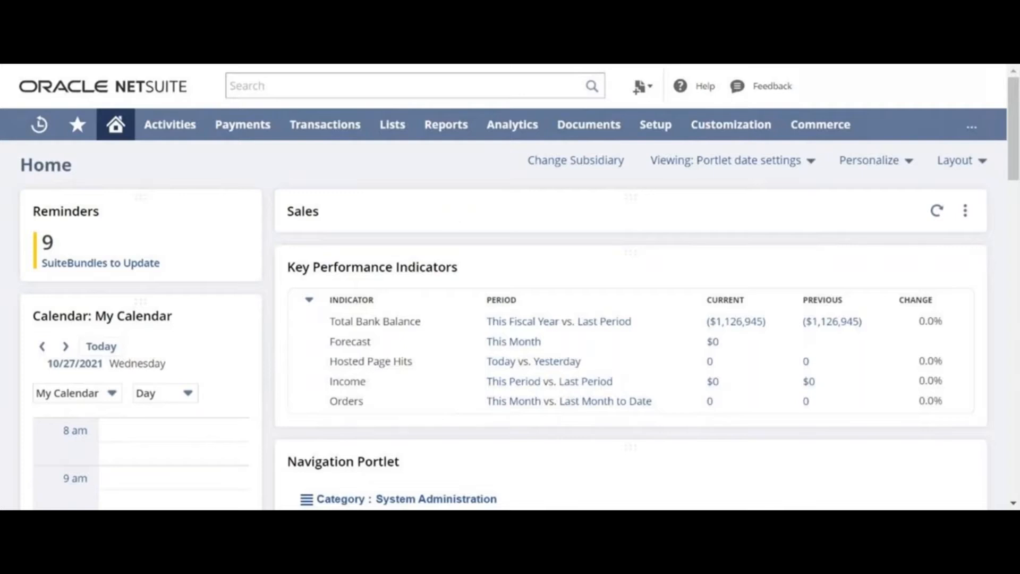
{"action": "mouse_move", "coordinate": [886, 95]}
{"action": "mouse_move", "coordinate": [114, 133]}
{"action": "scroll", "coordinate": [382, 266], "scroll_direction": "down", "scroll_amount": 2}
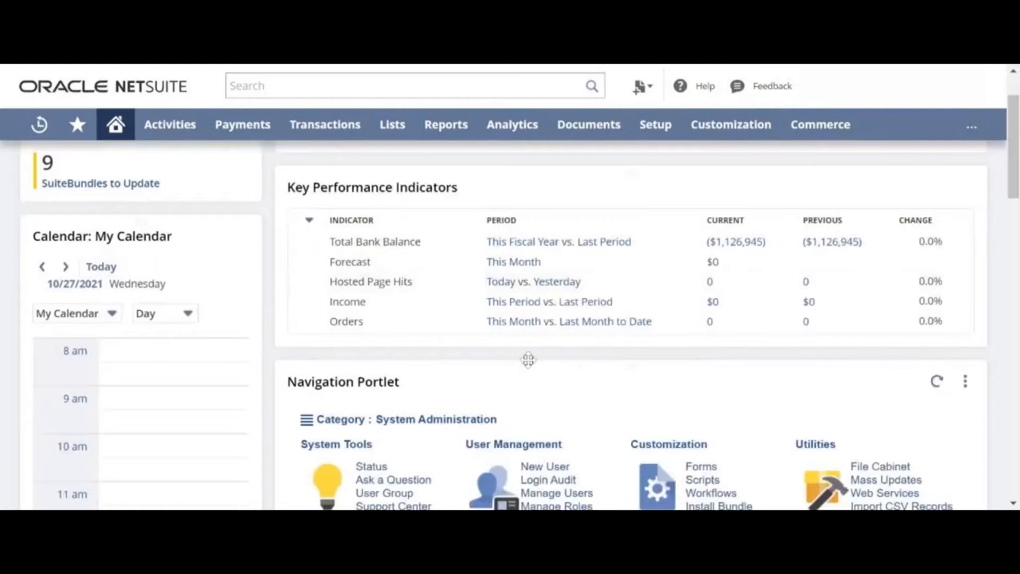
{"action": "scroll", "coordinate": [480, 360], "scroll_direction": "up", "scroll_amount": 2}
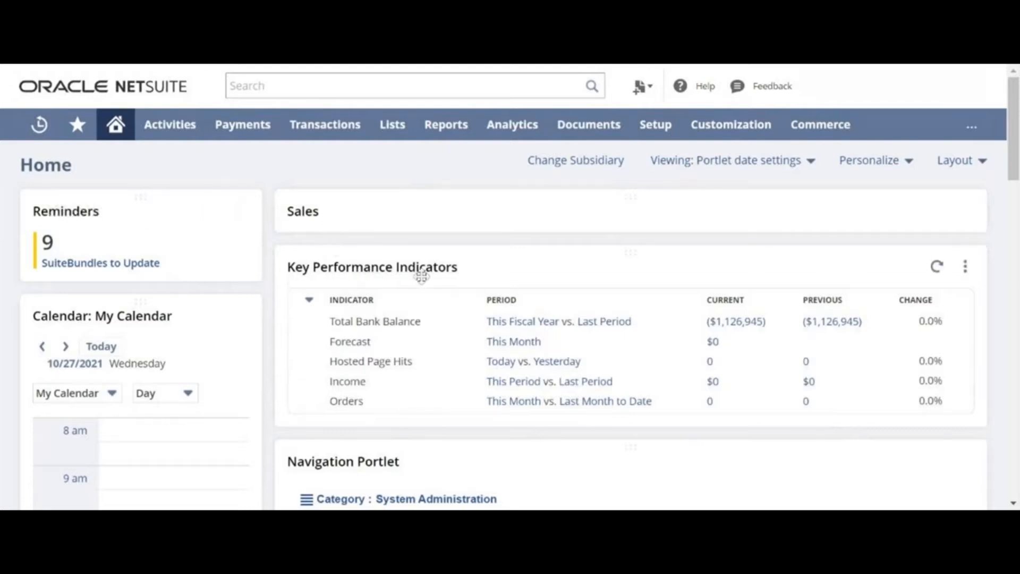
{"action": "scroll", "coordinate": [175, 303], "scroll_direction": "down", "scroll_amount": 3}
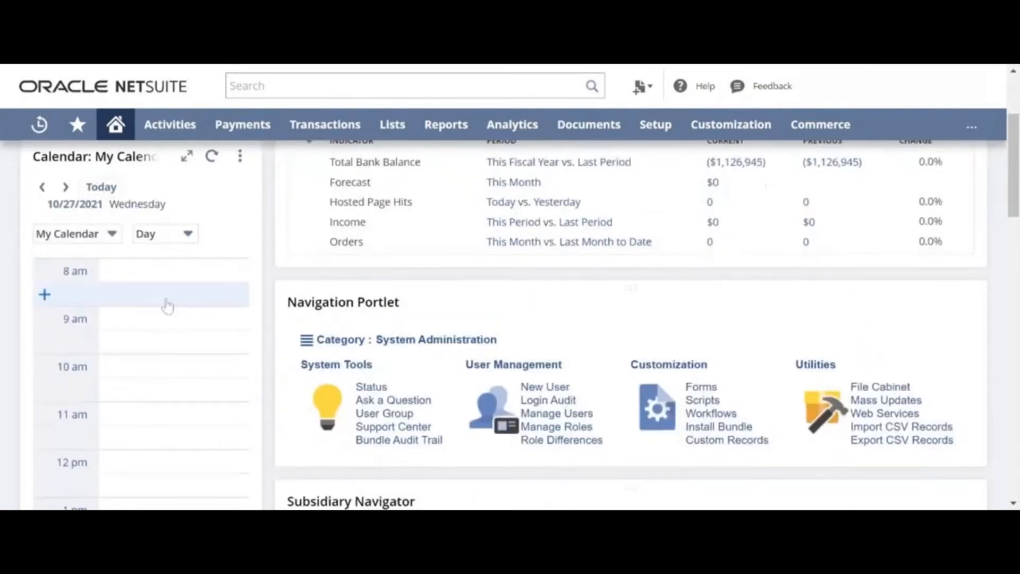
{"action": "left_click", "coordinate": [327, 340]}
{"action": "scroll", "coordinate": [327, 343], "scroll_direction": "down", "scroll_amount": 3}
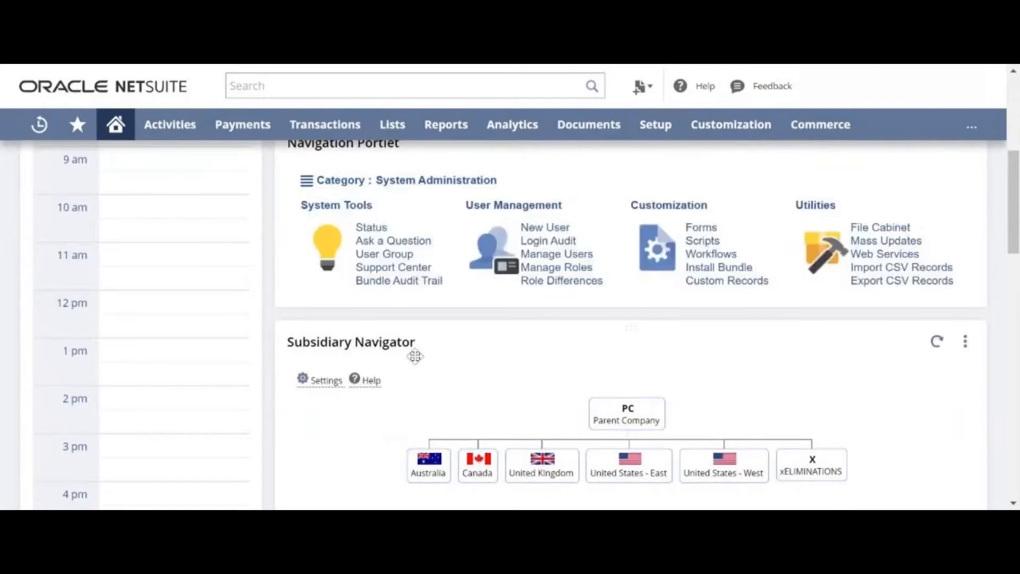
{"action": "scroll", "coordinate": [415, 356], "scroll_direction": "down", "scroll_amount": 6}
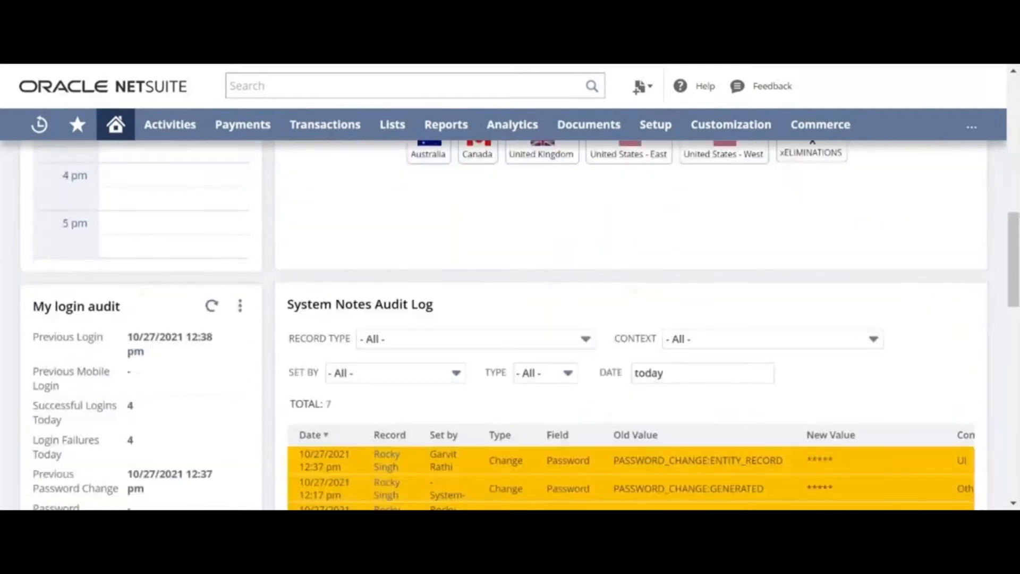
{"action": "scroll", "coordinate": [631, 319], "scroll_direction": "up", "scroll_amount": 3}
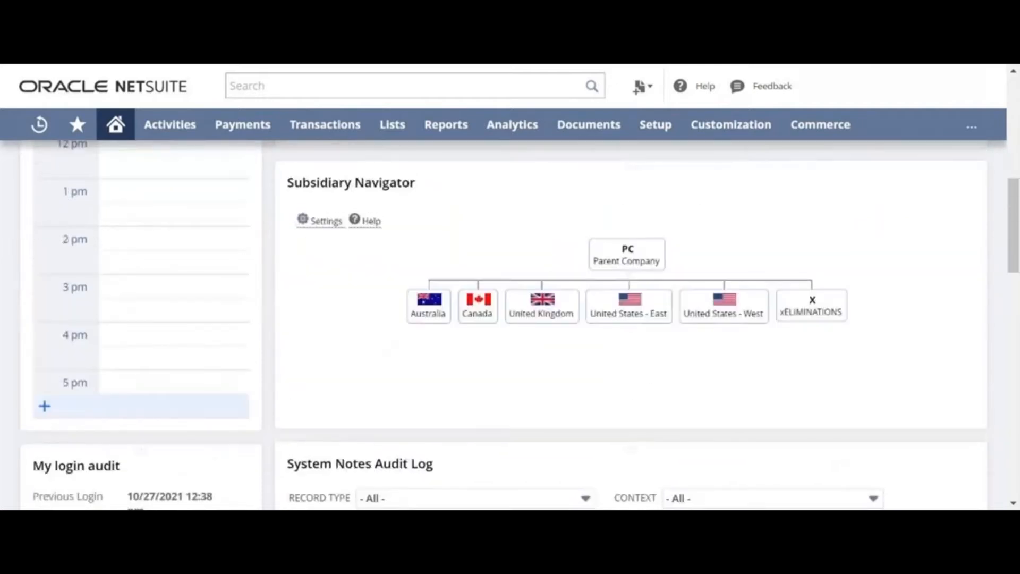
{"action": "scroll", "coordinate": [93, 412], "scroll_direction": "up", "scroll_amount": 2}
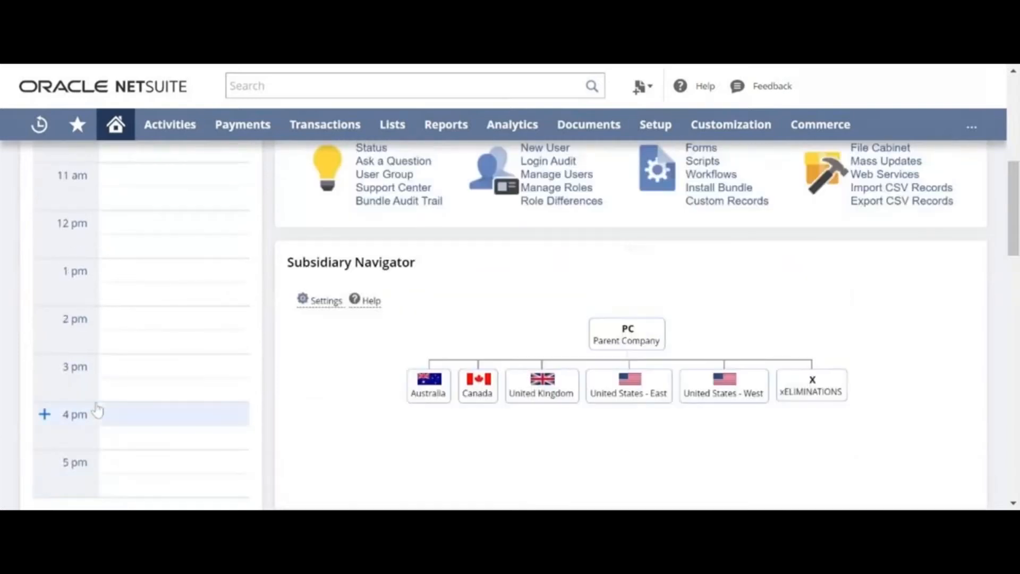
{"action": "scroll", "coordinate": [97, 410], "scroll_direction": "up", "scroll_amount": 6}
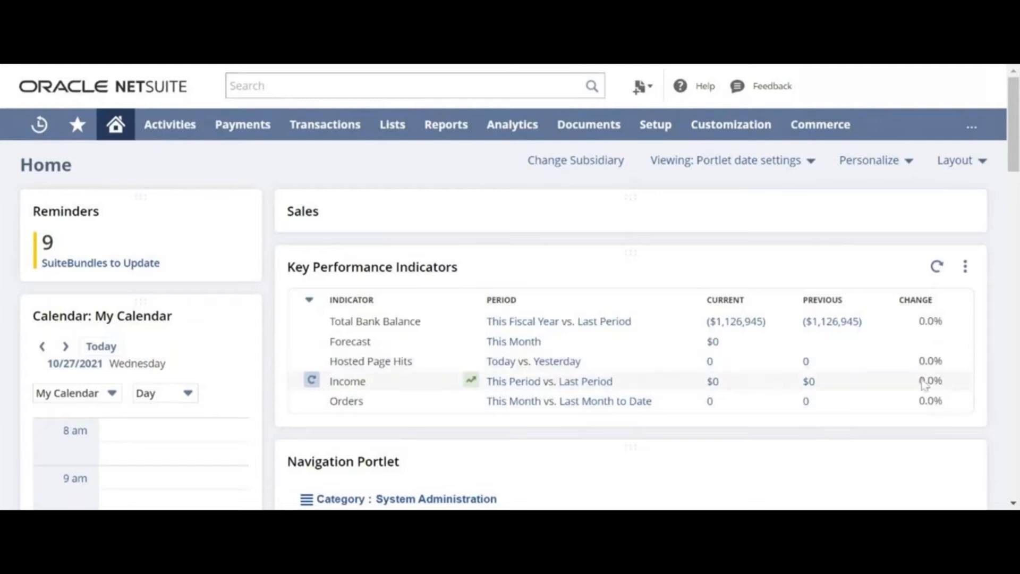
Set the Bank Balance KPI range to This Period, keep Compare enabled, and save.
{"action": "left_click", "coordinate": [966, 266]}
{"action": "left_click", "coordinate": [955, 289]}
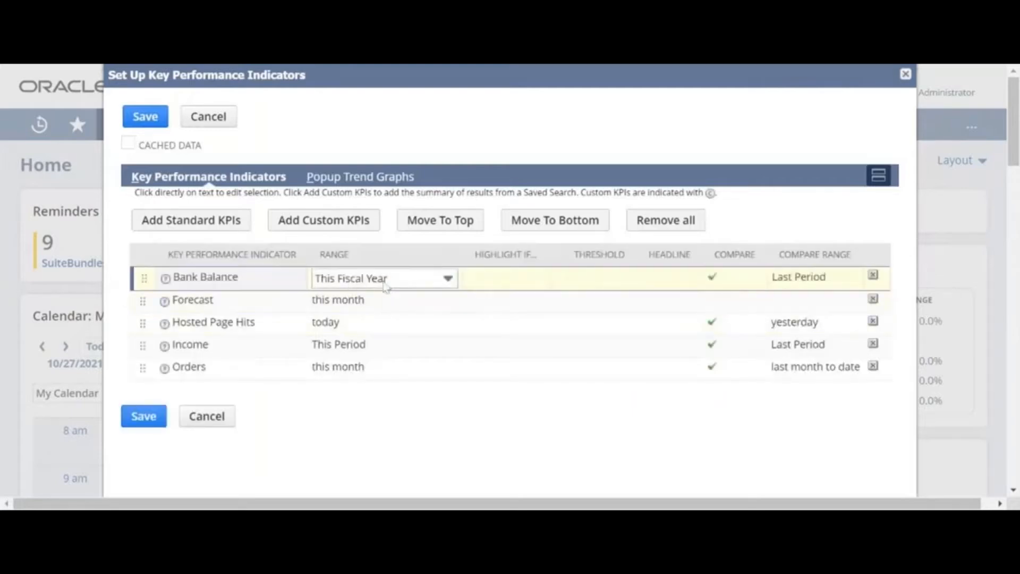
{"action": "left_click", "coordinate": [386, 282]}
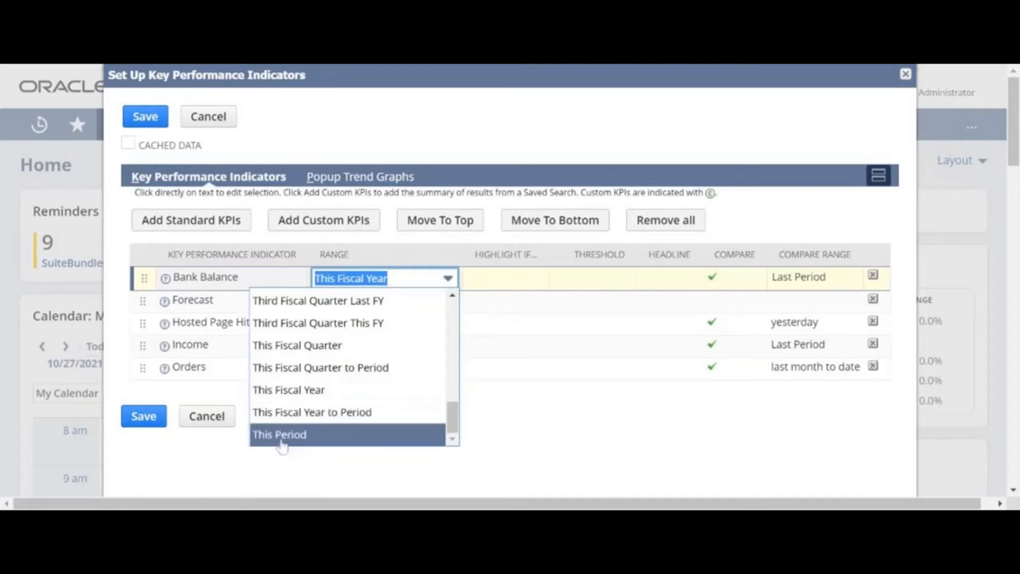
{"action": "left_click", "coordinate": [280, 435]}
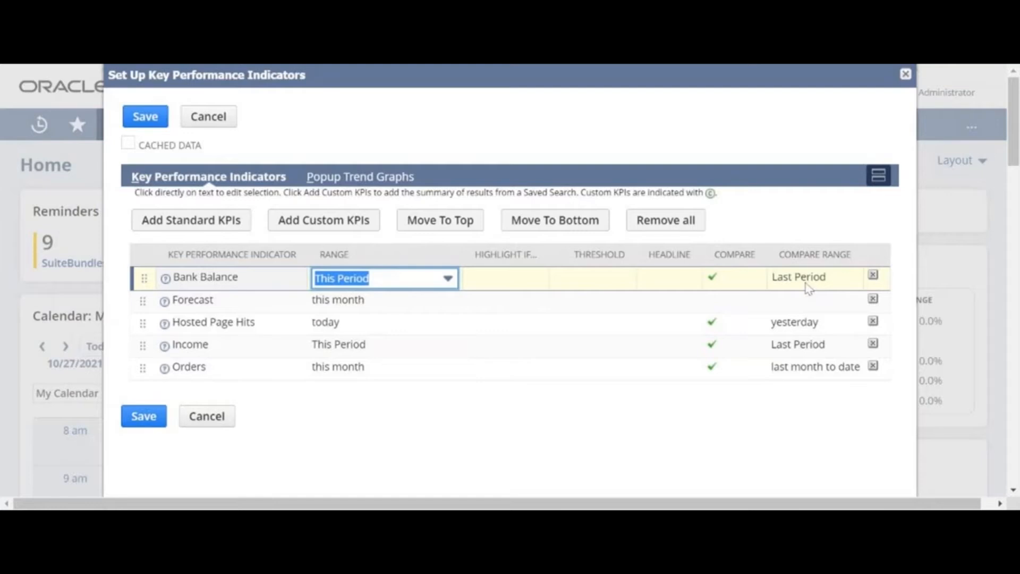
{"action": "left_click", "coordinate": [720, 277]}
{"action": "left_click", "coordinate": [694, 279]}
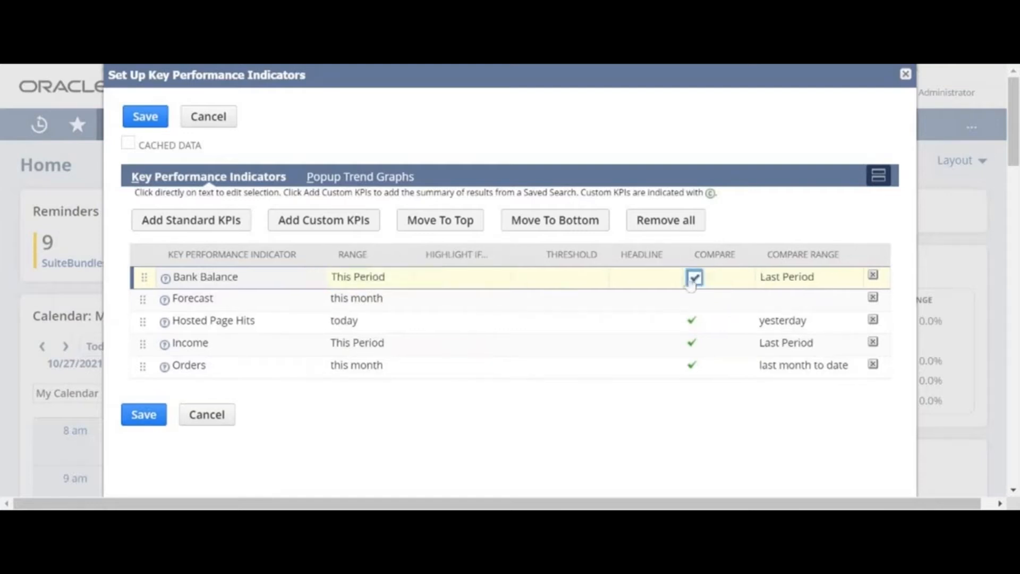
{"action": "left_click", "coordinate": [139, 418]}
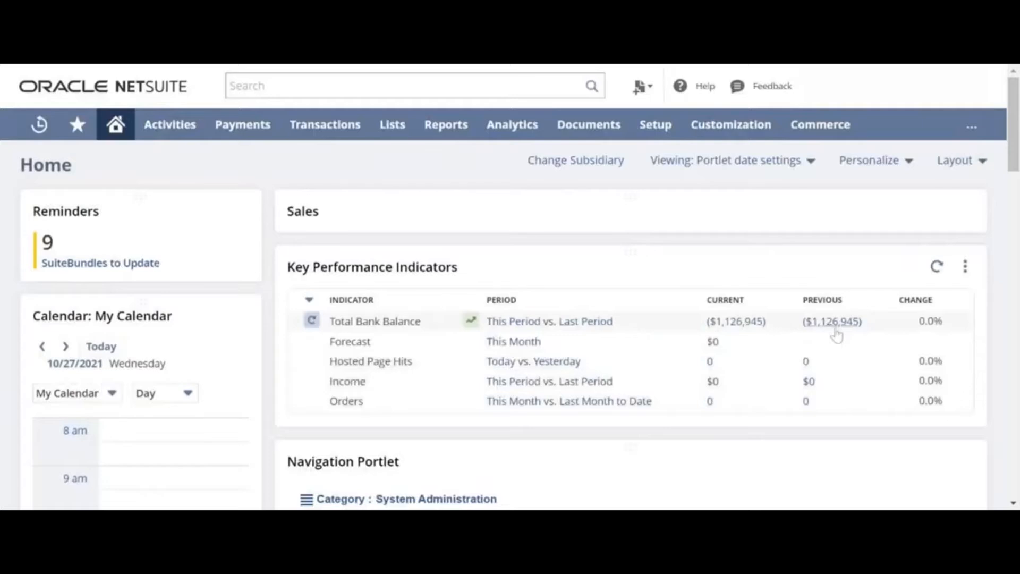
Set Bank Balance to Last Fiscal Quarter, compared against Fourth Fiscal Quarter Last FY, and save.
{"action": "left_click", "coordinate": [965, 266]}
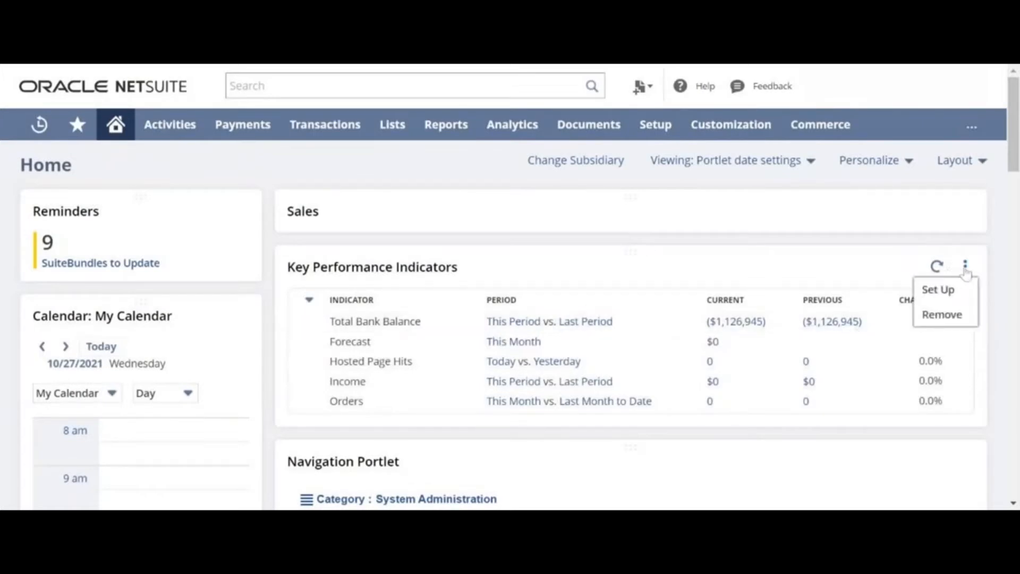
{"action": "left_click", "coordinate": [939, 290]}
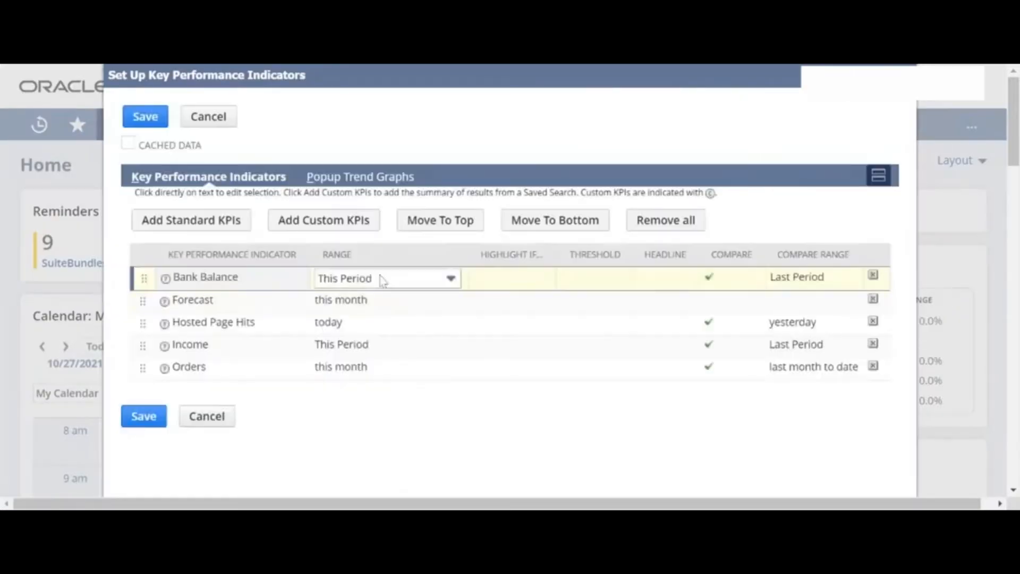
{"action": "left_click", "coordinate": [382, 280]}
{"action": "scroll", "coordinate": [384, 391], "scroll_direction": "up", "scroll_amount": 8}
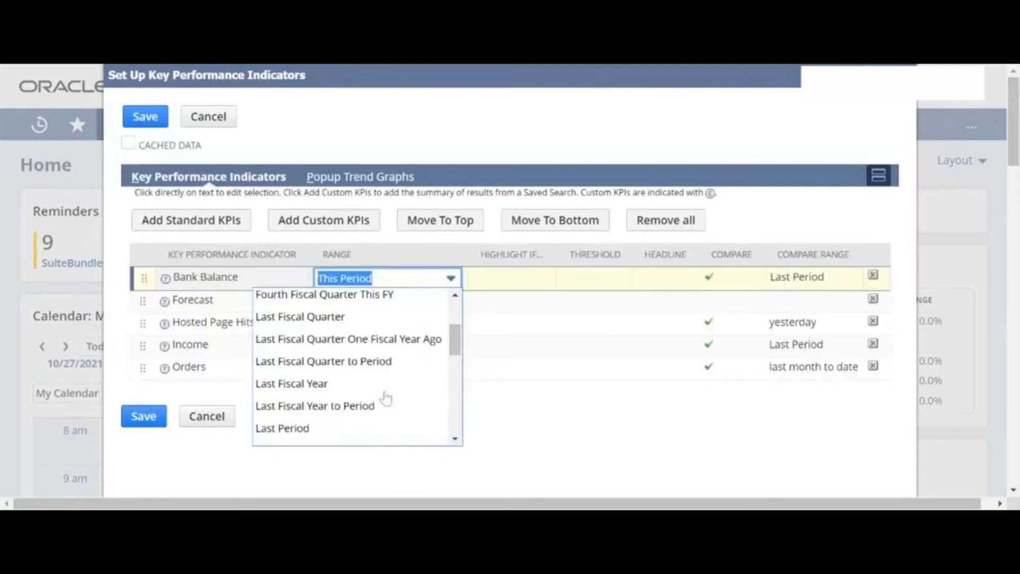
{"action": "left_click", "coordinate": [319, 317]}
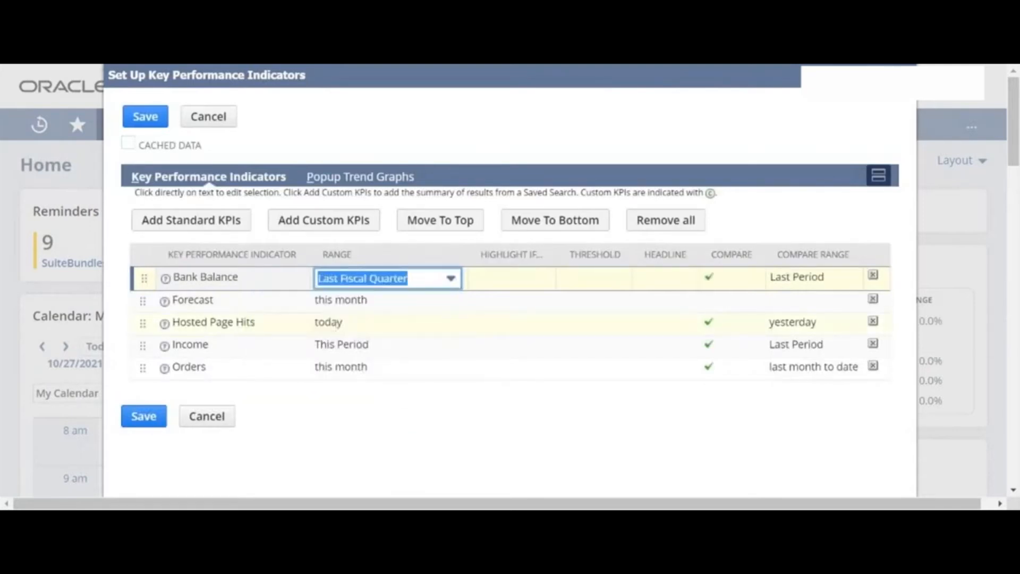
{"action": "left_click", "coordinate": [792, 277]}
{"action": "left_click", "coordinate": [791, 278]}
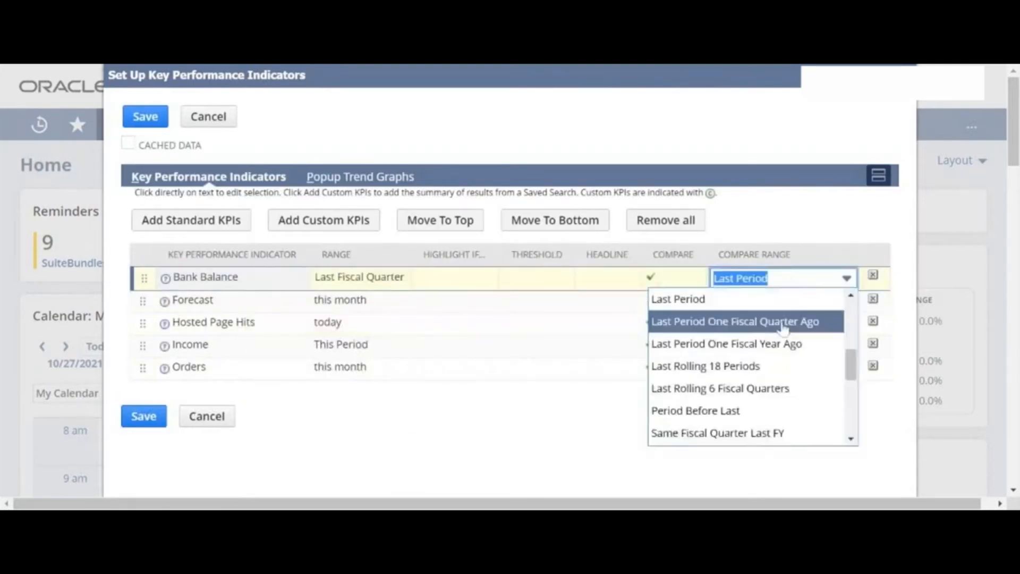
{"action": "scroll", "coordinate": [690, 372], "scroll_direction": "up", "scroll_amount": 3}
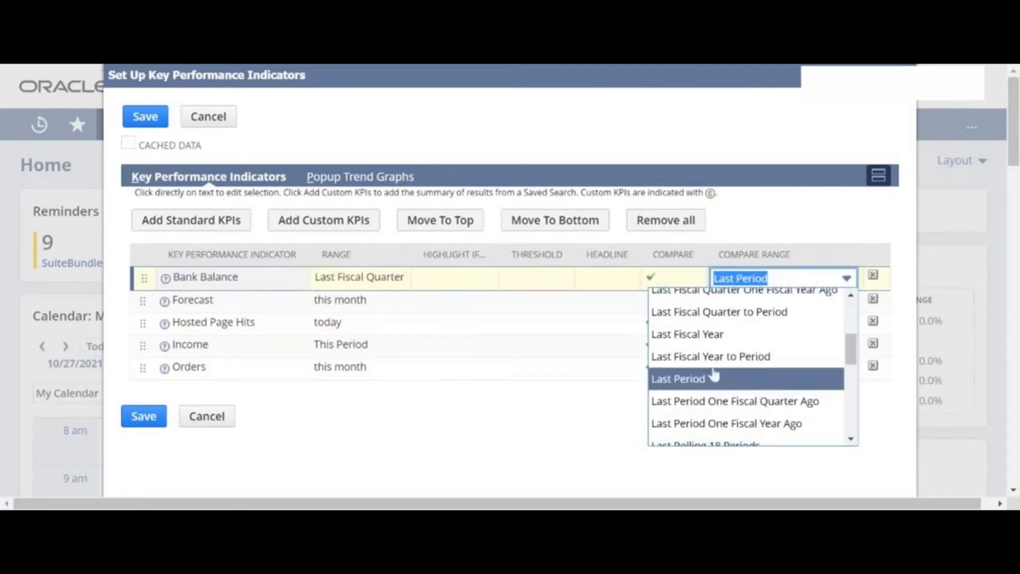
{"action": "scroll", "coordinate": [717, 356], "scroll_direction": "up", "scroll_amount": 3}
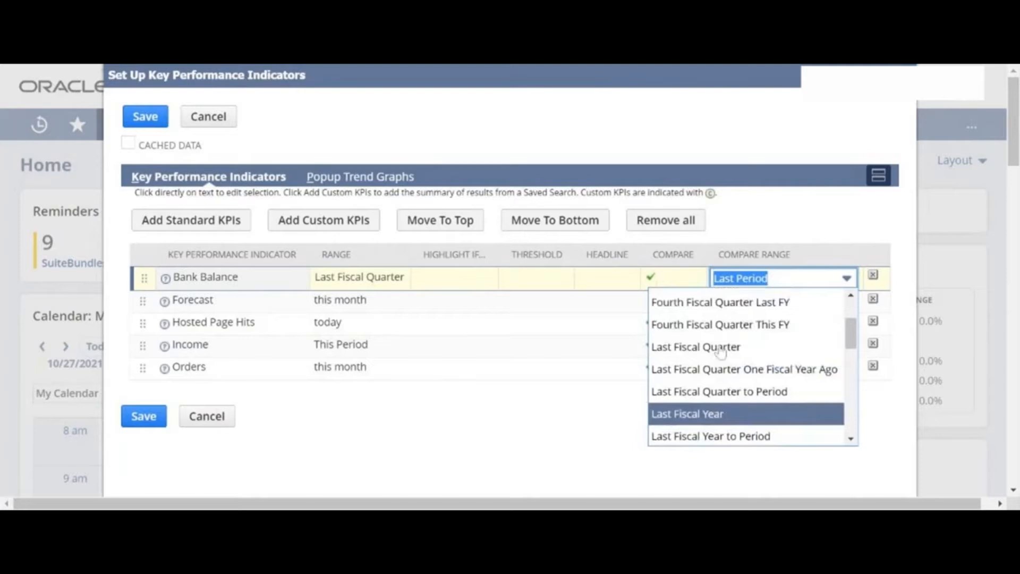
{"action": "left_click", "coordinate": [714, 303]}
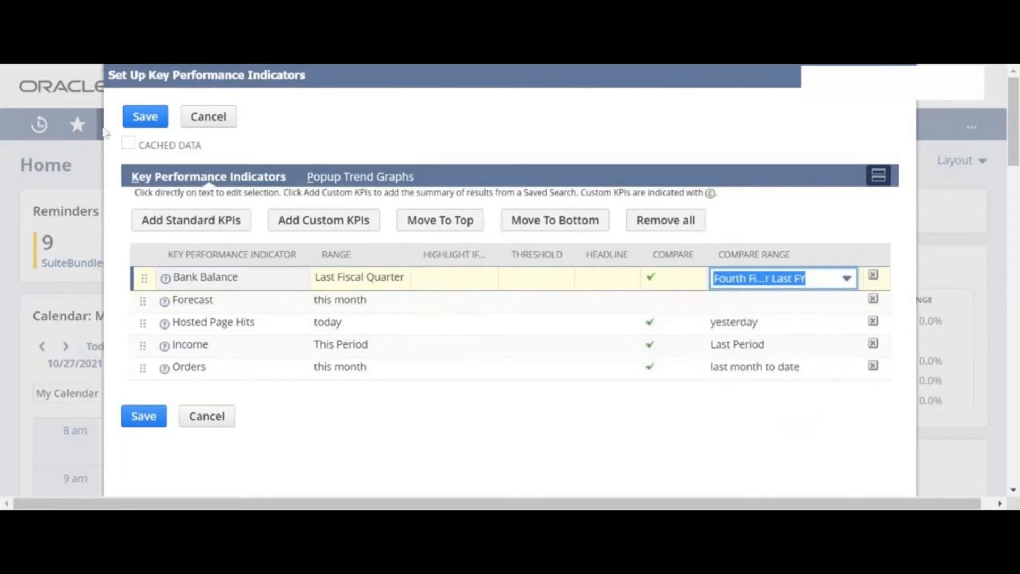
{"action": "left_click", "coordinate": [134, 116]}
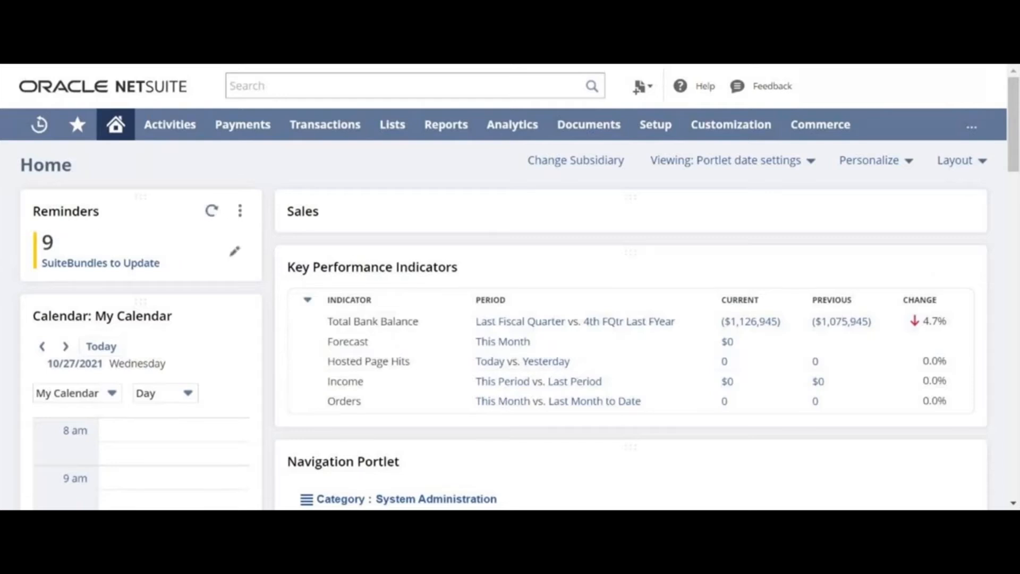
Add Bills to Pay, Bills to Approve, Journals to Approve and Invoices Rejected reminders and save.
{"action": "left_click", "coordinate": [240, 211]}
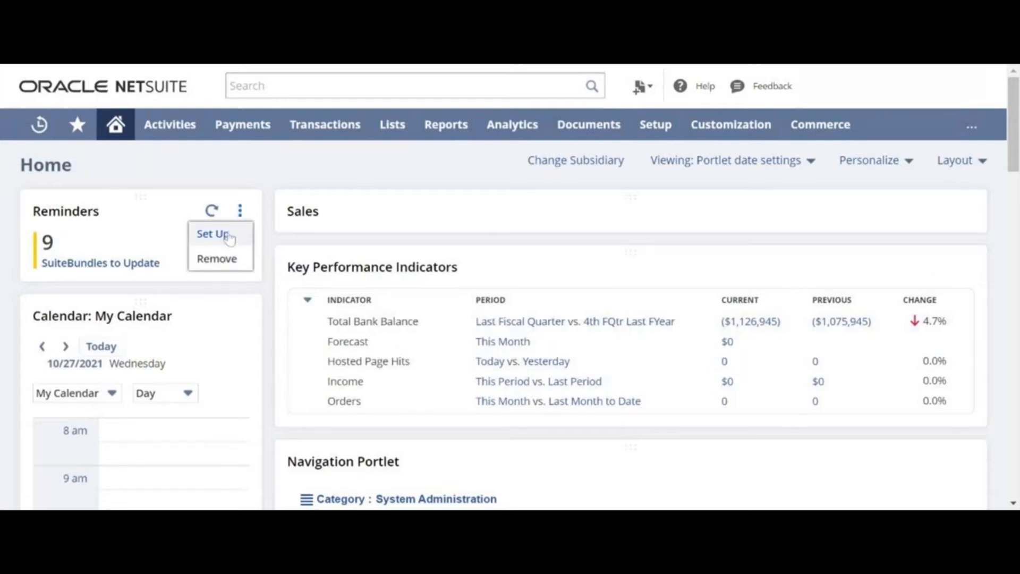
{"action": "left_click", "coordinate": [230, 239]}
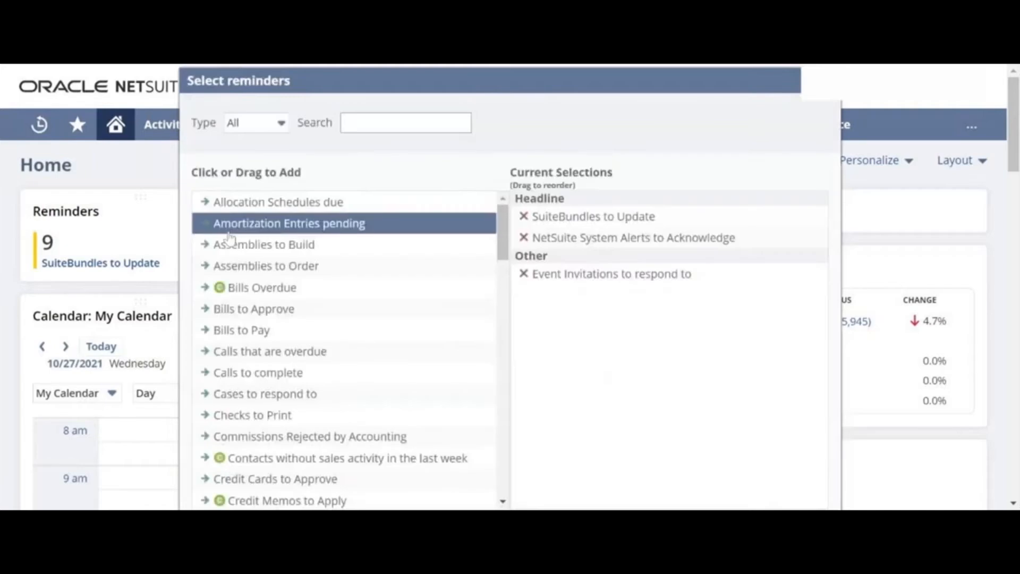
{"action": "scroll", "coordinate": [354, 292], "scroll_direction": "down", "scroll_amount": 3}
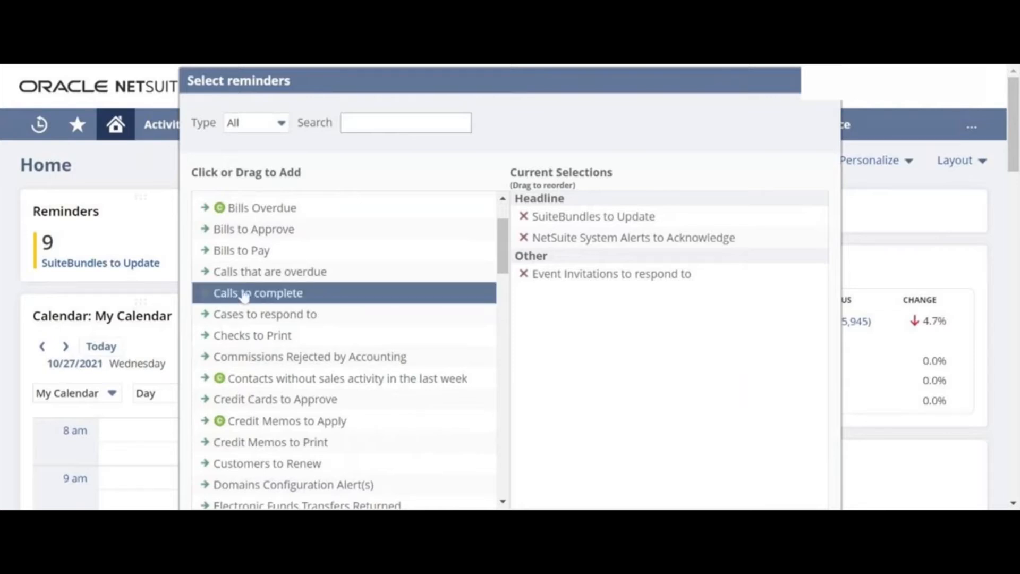
{"action": "scroll", "coordinate": [171, 261], "scroll_direction": "down", "scroll_amount": 2}
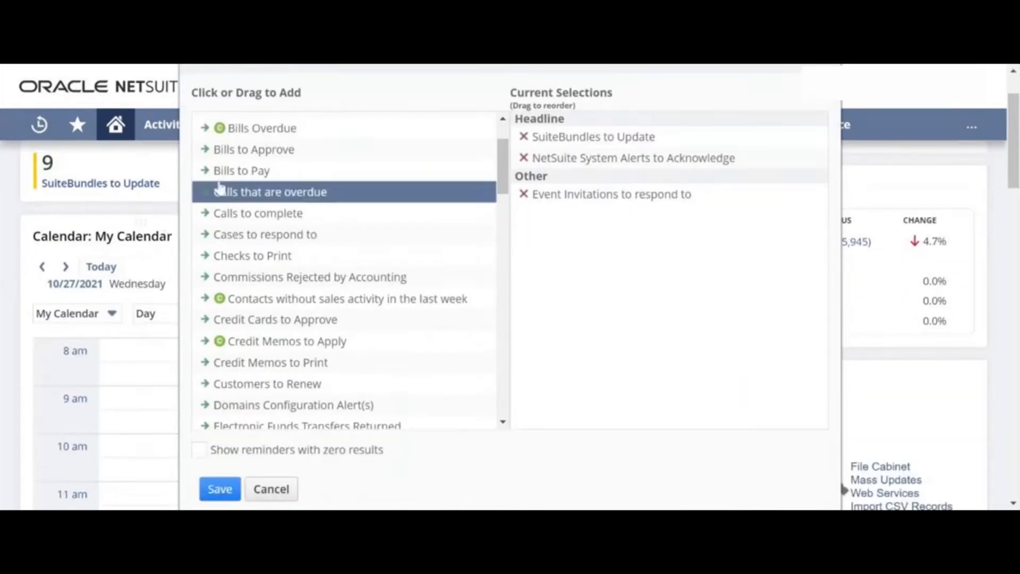
{"action": "left_click", "coordinate": [227, 171]}
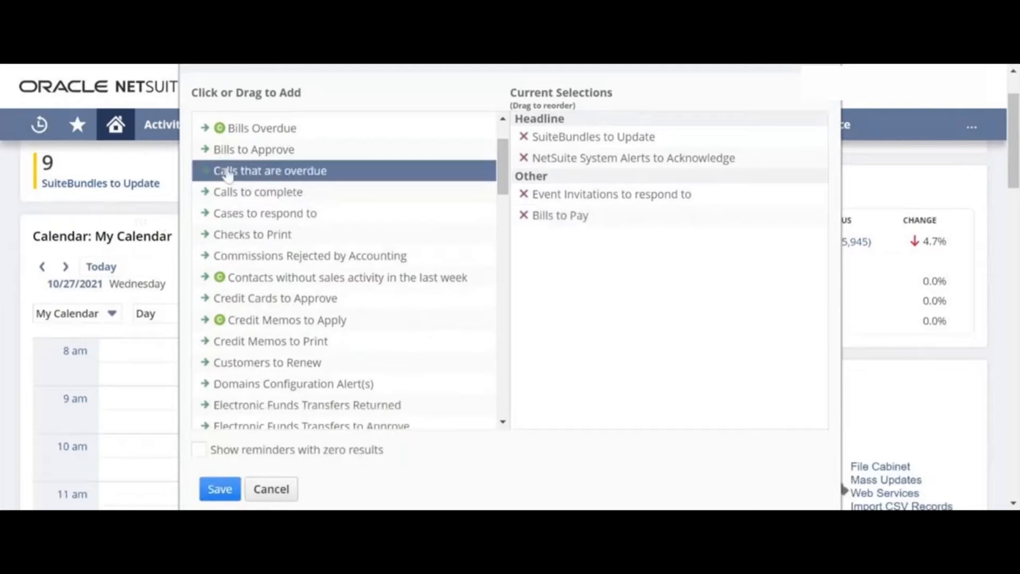
{"action": "left_click", "coordinate": [227, 154]}
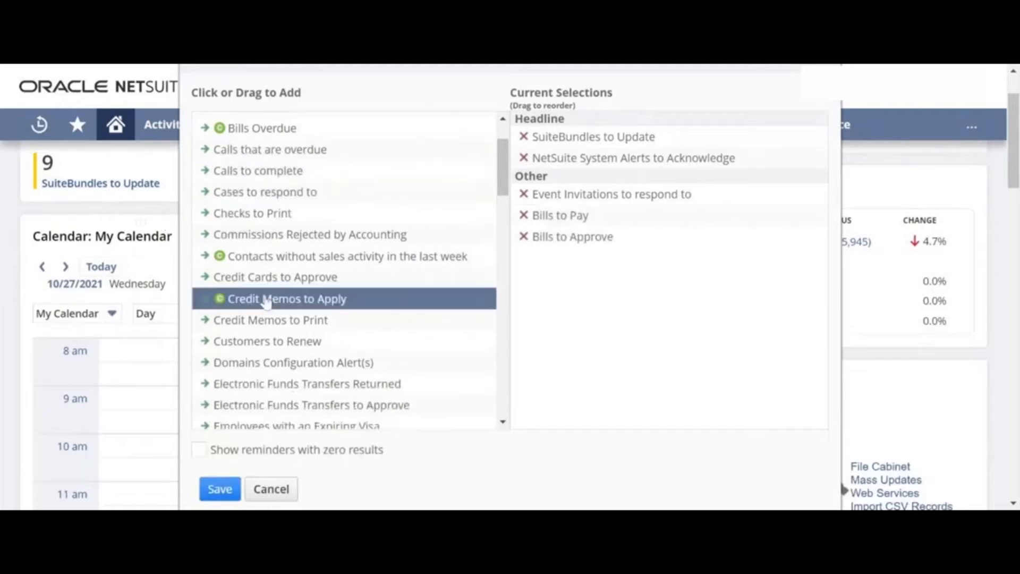
{"action": "scroll", "coordinate": [285, 311], "scroll_direction": "down", "scroll_amount": 3}
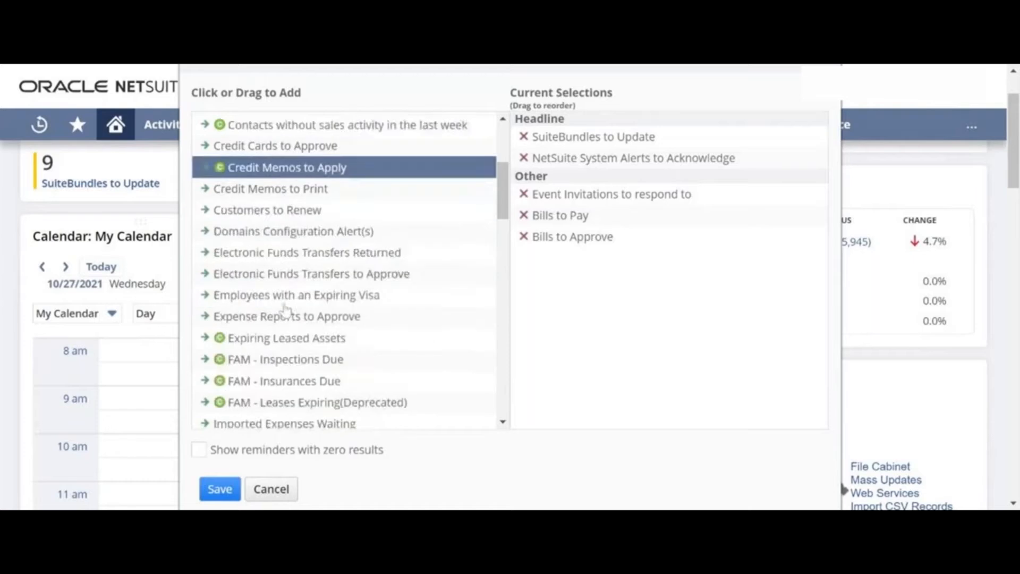
{"action": "scroll", "coordinate": [285, 311], "scroll_direction": "down", "scroll_amount": 5}
{"action": "left_click", "coordinate": [290, 365]}
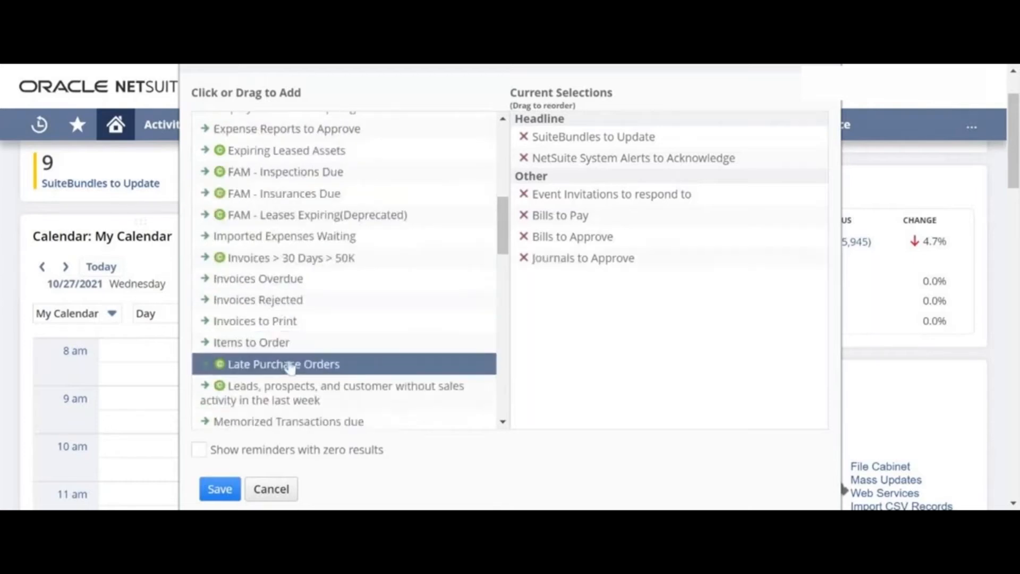
{"action": "left_click", "coordinate": [257, 300]}
{"action": "left_click", "coordinate": [220, 489]}
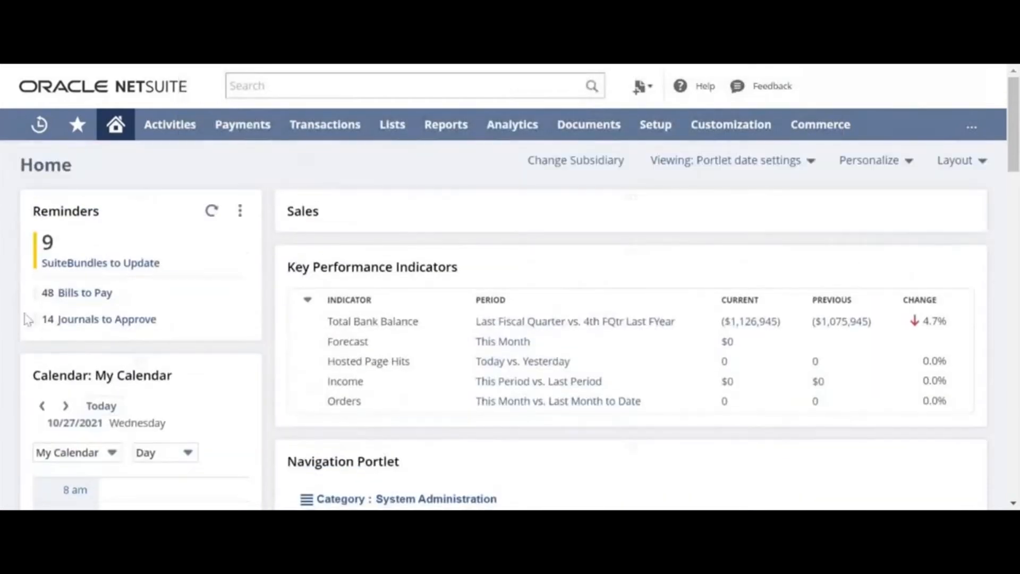
{"action": "left_click", "coordinate": [74, 293]}
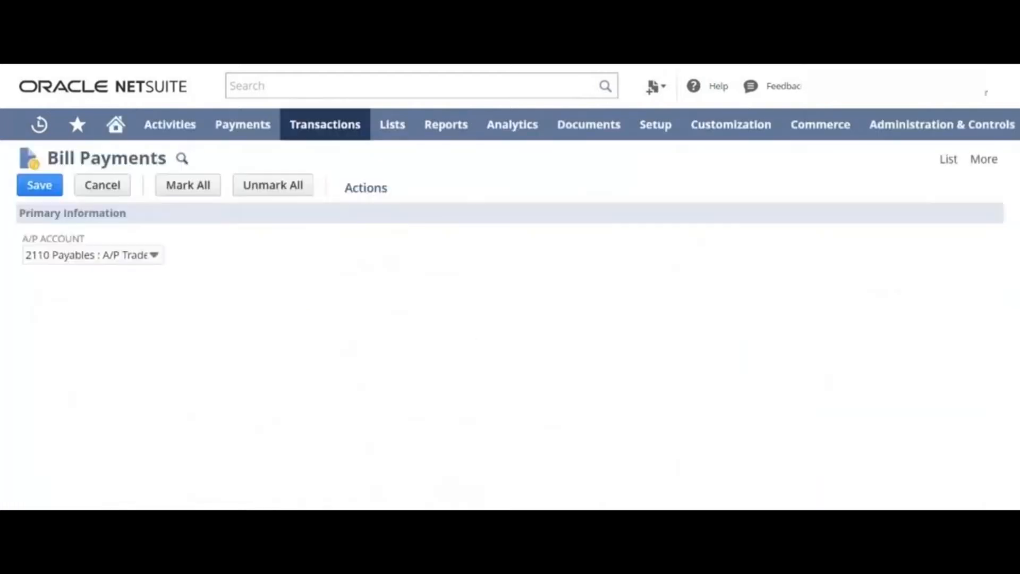
{"action": "scroll", "coordinate": [258, 337], "scroll_direction": "down", "scroll_amount": 5}
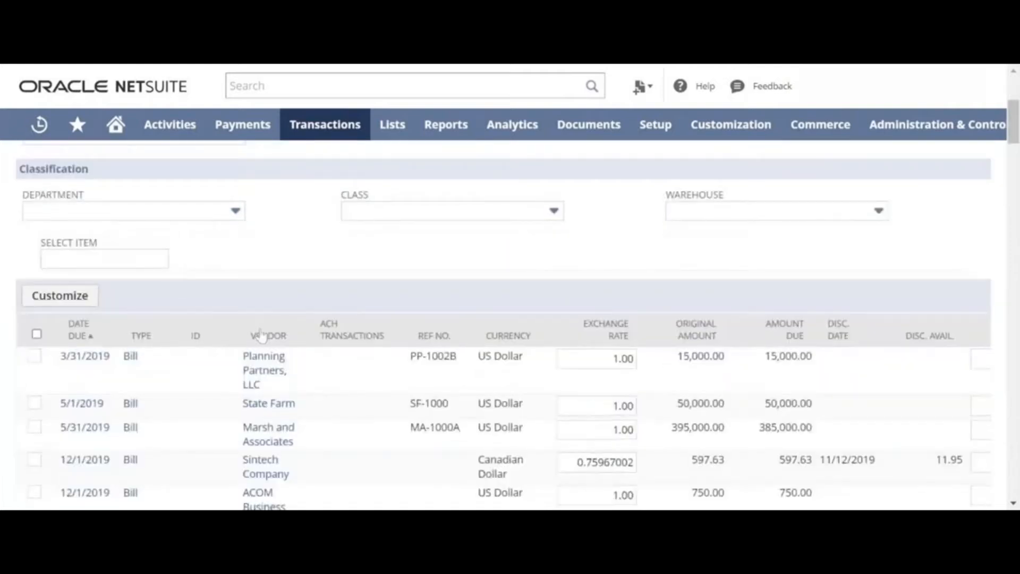
{"action": "scroll", "coordinate": [260, 337], "scroll_direction": "down", "scroll_amount": 6}
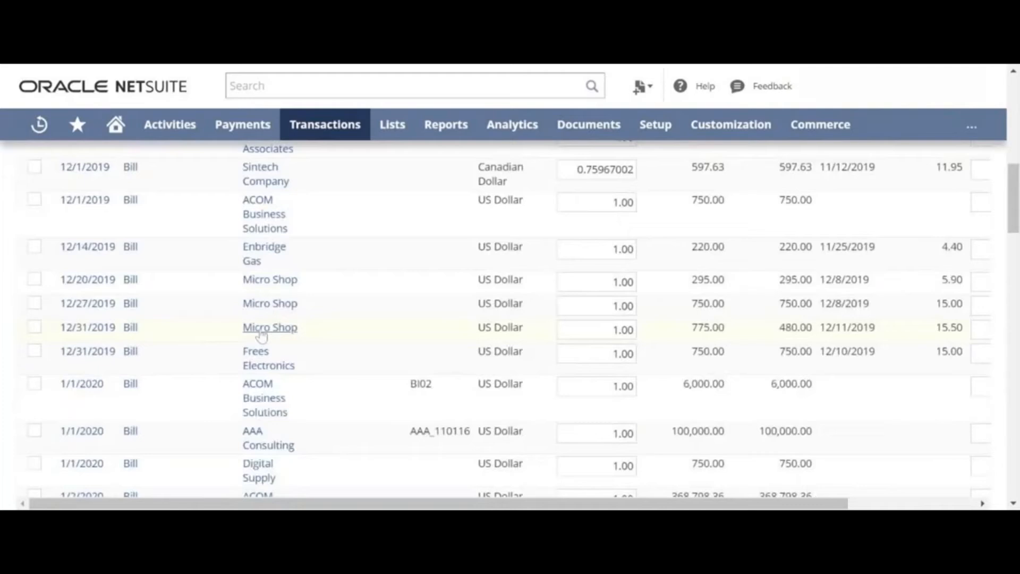
{"action": "scroll", "coordinate": [260, 337], "scroll_direction": "up", "scroll_amount": 11}
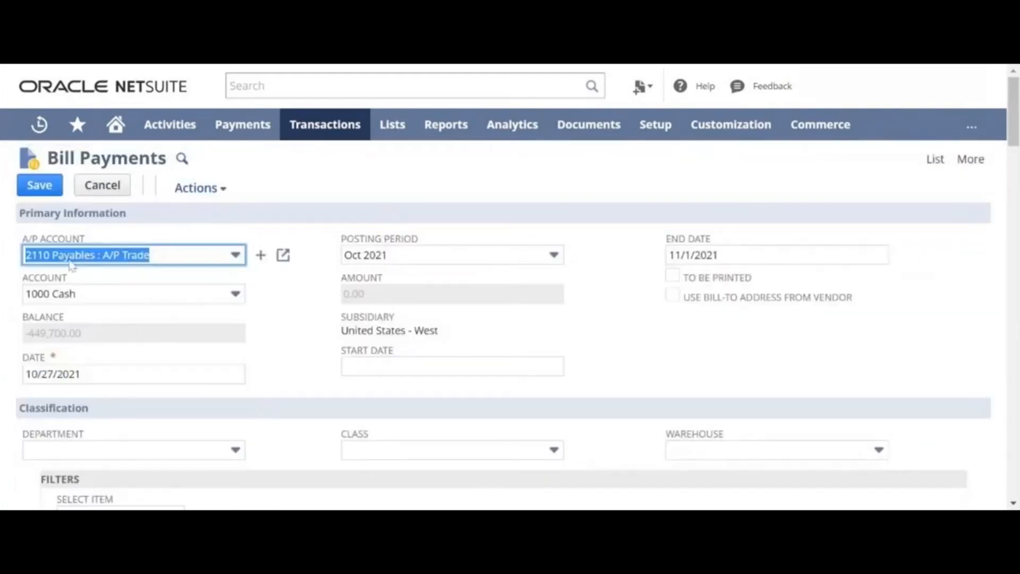
{"action": "scroll", "coordinate": [86, 348], "scroll_direction": "down", "scroll_amount": 7}
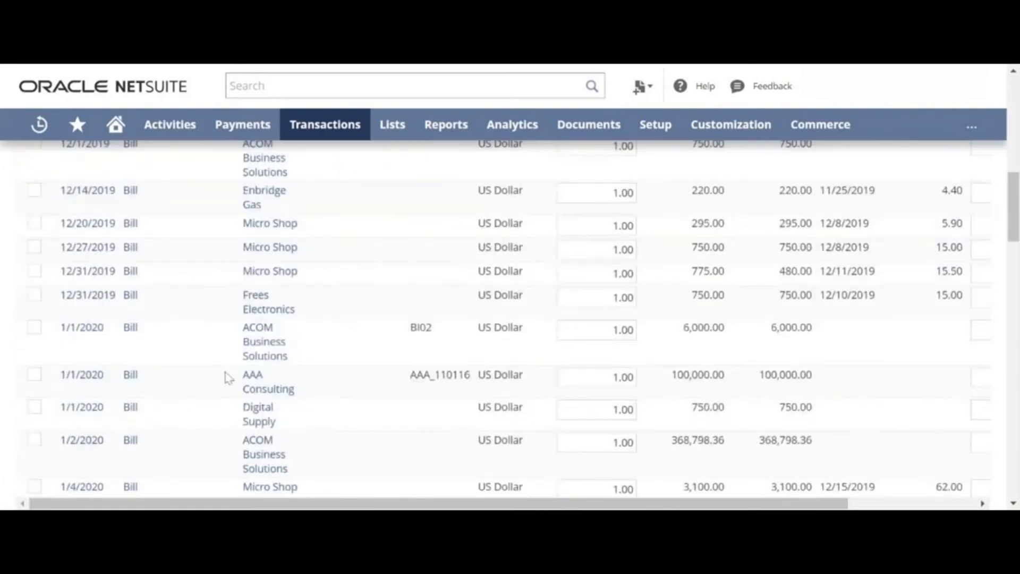
{"action": "scroll", "coordinate": [229, 377], "scroll_direction": "down", "scroll_amount": 5}
{"action": "scroll", "coordinate": [314, 405], "scroll_direction": "up", "scroll_amount": 15}
{"action": "mouse_move", "coordinate": [115, 126]}
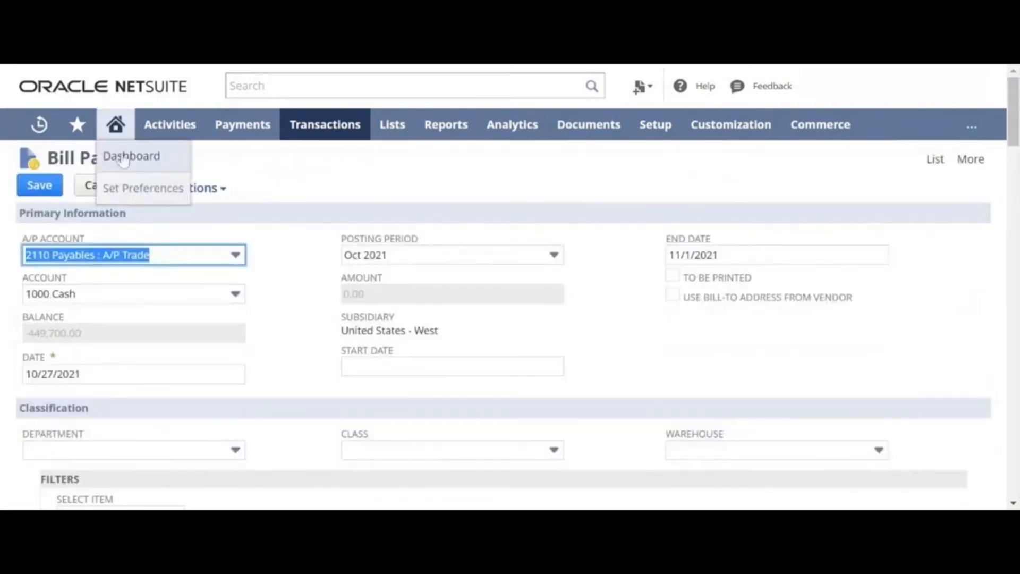
Return to the Home dashboard and start a new entry at 10 am in My Calendar.
{"action": "left_click", "coordinate": [124, 160]}
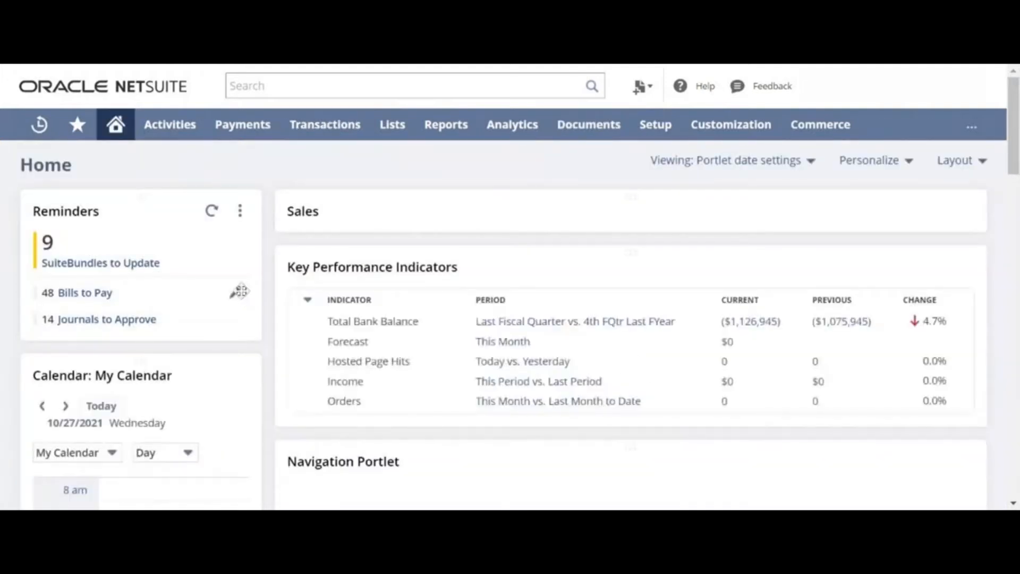
{"action": "scroll", "coordinate": [155, 216], "scroll_direction": "down", "scroll_amount": 3}
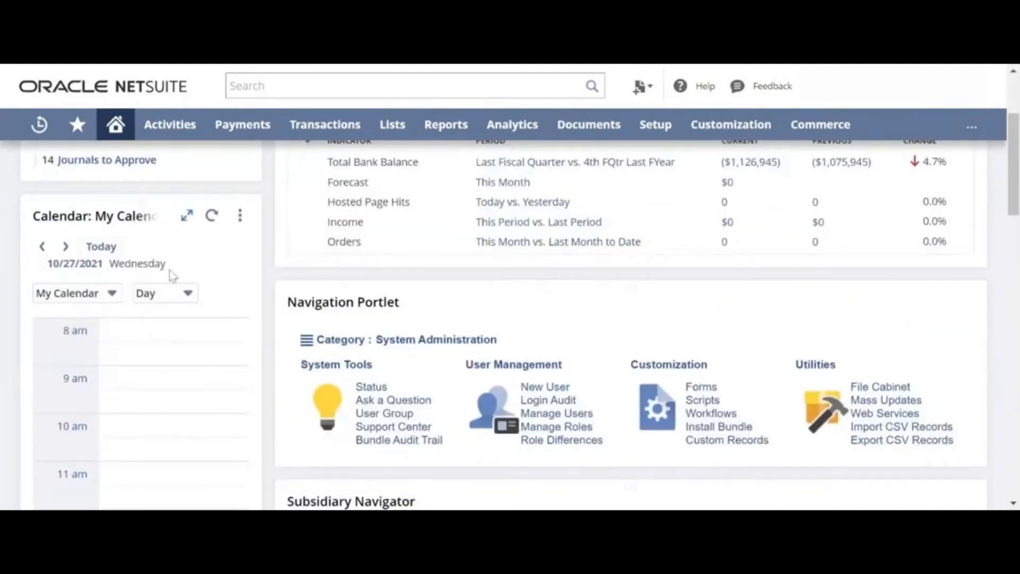
{"action": "scroll", "coordinate": [173, 275], "scroll_direction": "down", "scroll_amount": 5}
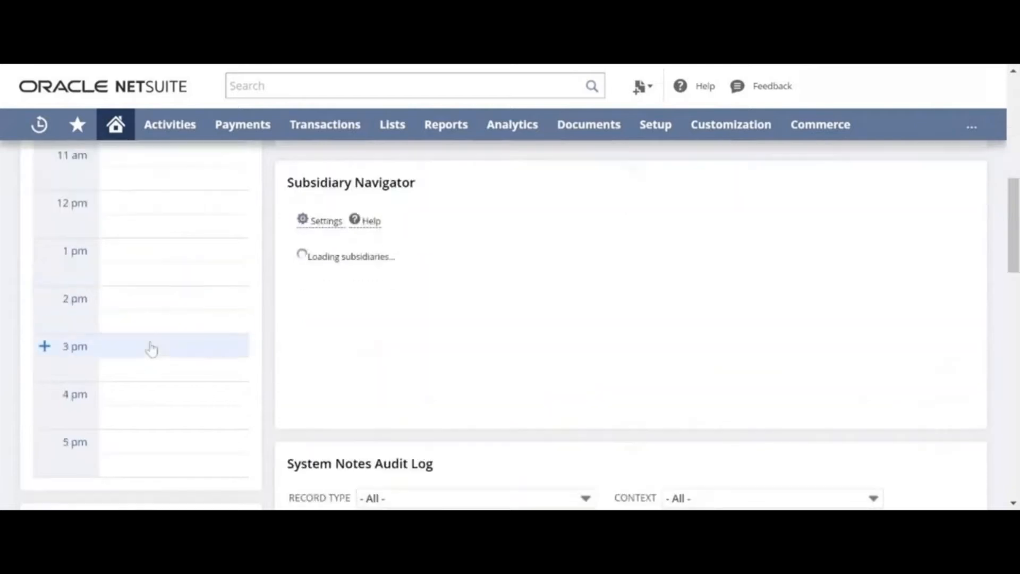
{"action": "scroll", "coordinate": [151, 346], "scroll_direction": "up", "scroll_amount": 2}
{"action": "scroll", "coordinate": [152, 349], "scroll_direction": "up", "scroll_amount": 3}
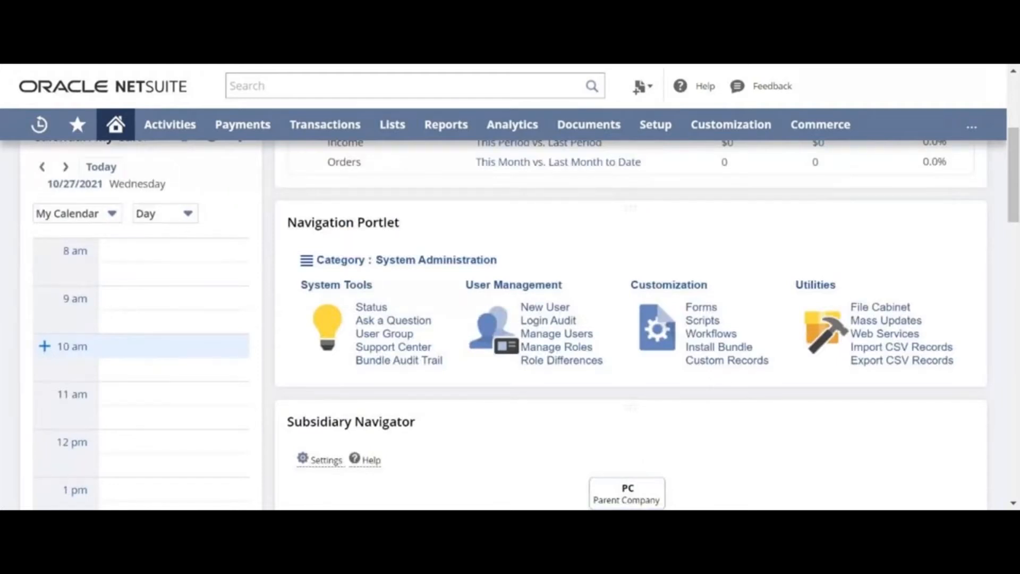
{"action": "scroll", "coordinate": [159, 358], "scroll_direction": "up", "scroll_amount": 2}
{"action": "scroll", "coordinate": [159, 360], "scroll_direction": "down", "scroll_amount": 2}
{"action": "left_click", "coordinate": [45, 349]}
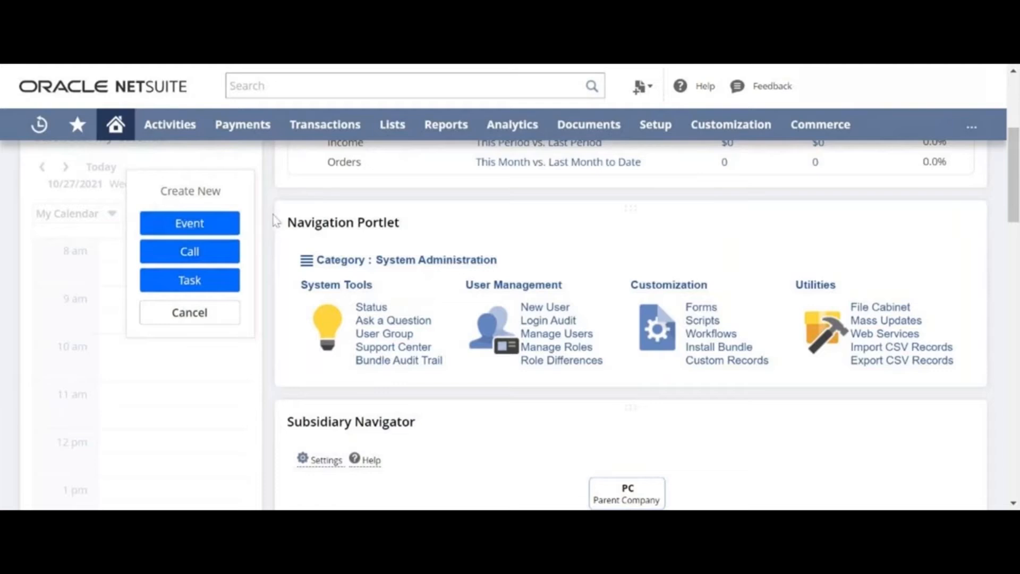
Create a 10 am event with an Email reminder sent 15 minutes beforehand.
{"action": "left_click", "coordinate": [199, 233]}
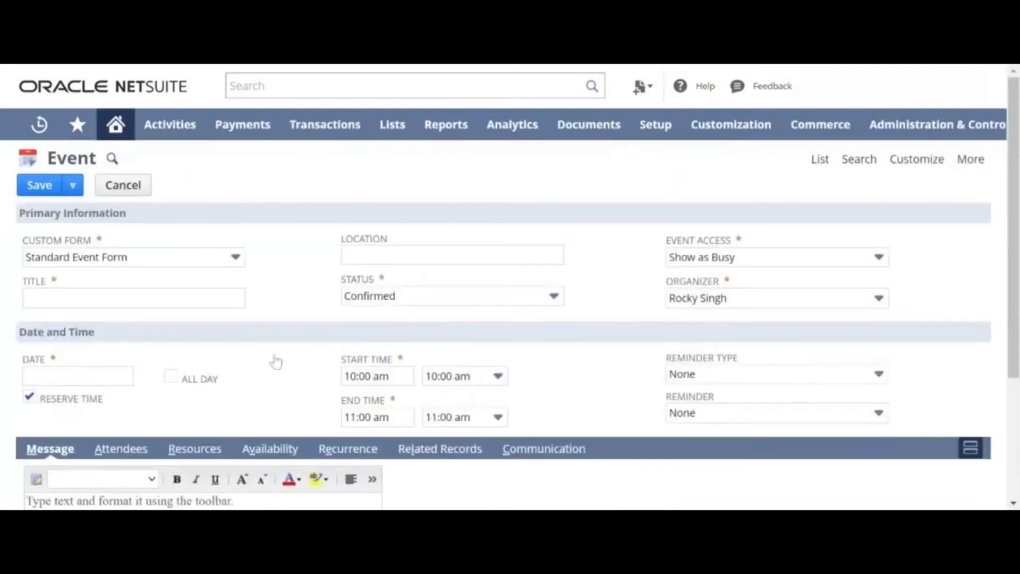
{"action": "scroll", "coordinate": [276, 361], "scroll_direction": "down", "scroll_amount": 3}
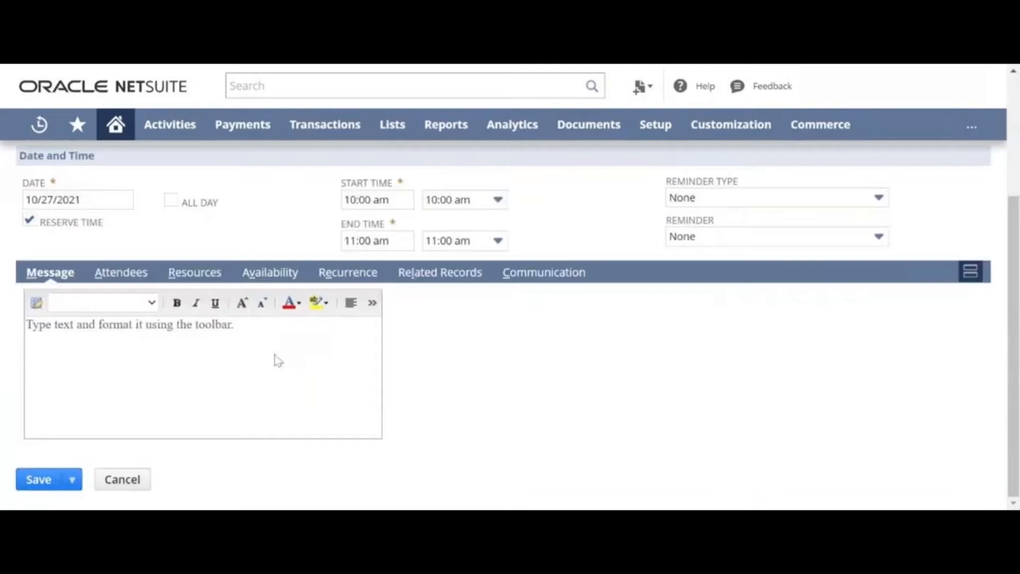
{"action": "left_click", "coordinate": [706, 198]}
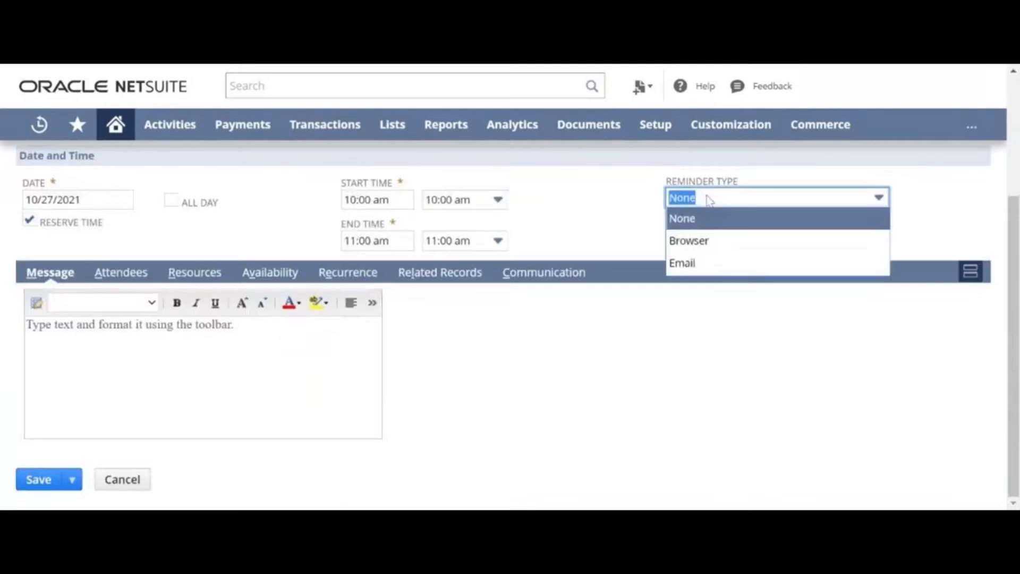
{"action": "left_click", "coordinate": [711, 263]}
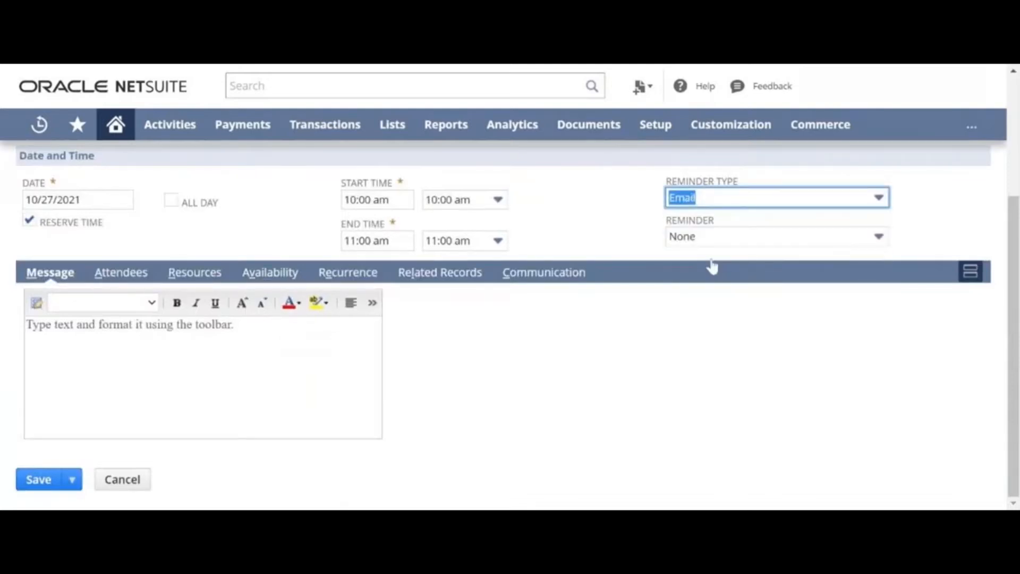
{"action": "left_click", "coordinate": [705, 238]}
{"action": "left_click", "coordinate": [711, 348]}
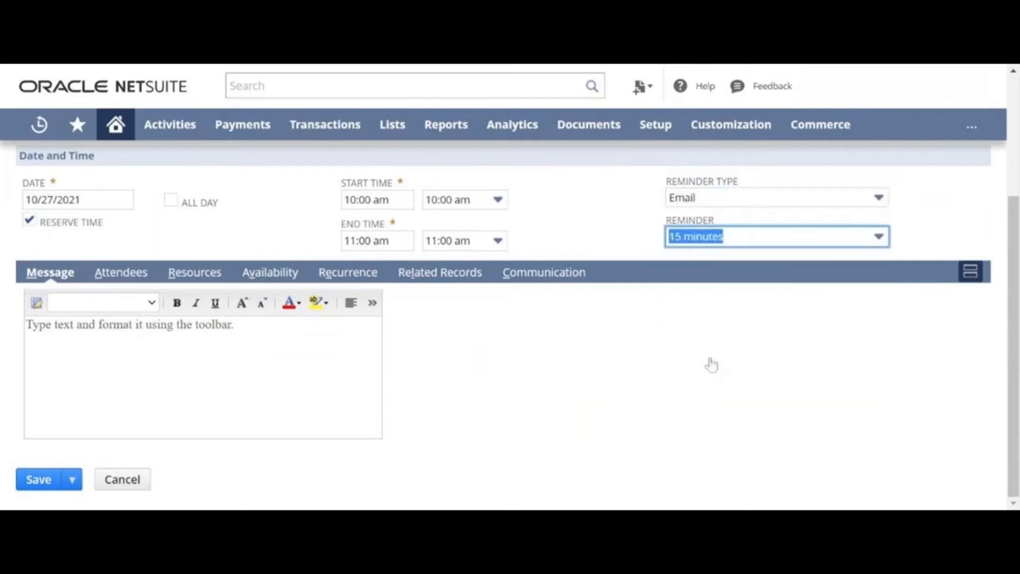
{"action": "left_click", "coordinate": [679, 369]}
{"action": "scroll", "coordinate": [680, 370], "scroll_direction": "up", "scroll_amount": 4}
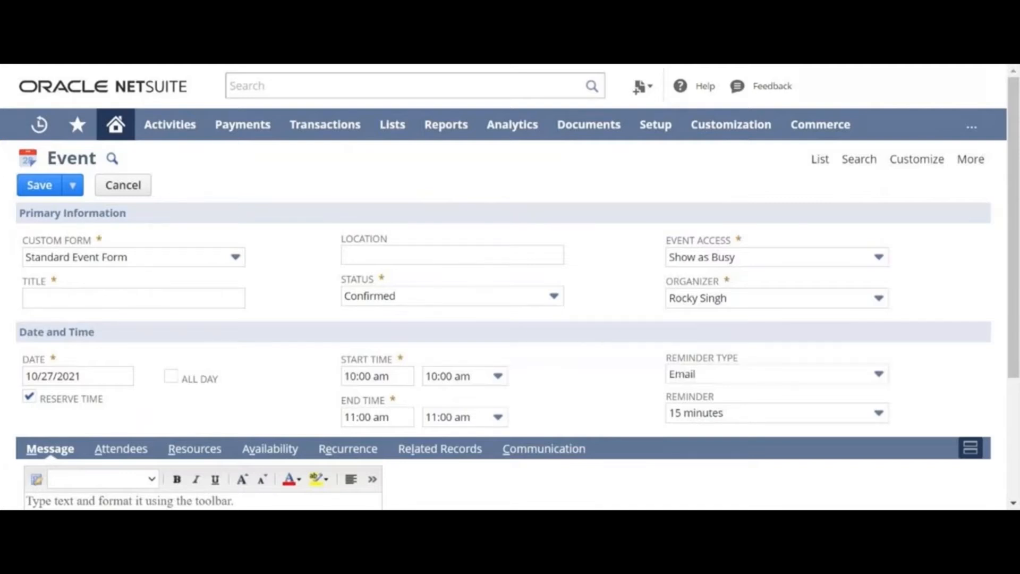
{"action": "scroll", "coordinate": [604, 343], "scroll_direction": "down", "scroll_amount": 3}
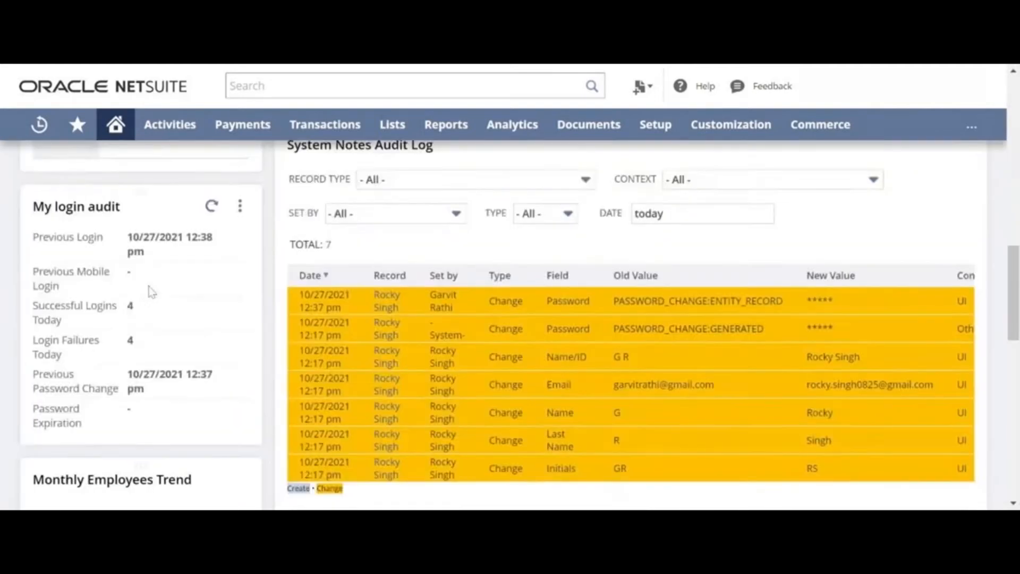
{"action": "scroll", "coordinate": [148, 292], "scroll_direction": "up", "scroll_amount": 5}
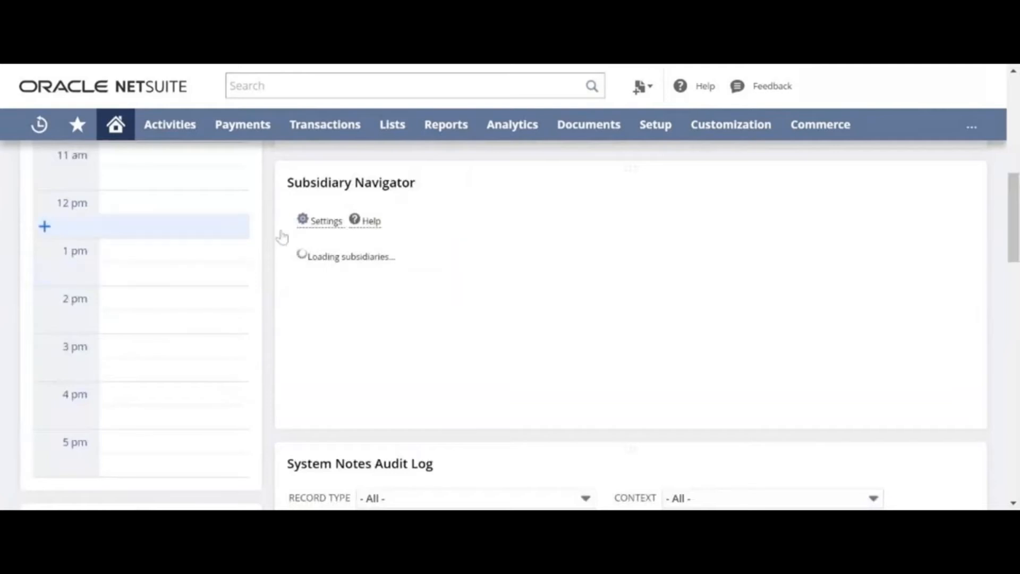
{"action": "scroll", "coordinate": [402, 245], "scroll_direction": "down", "scroll_amount": 2}
{"action": "scroll", "coordinate": [402, 246], "scroll_direction": "down", "scroll_amount": 5}
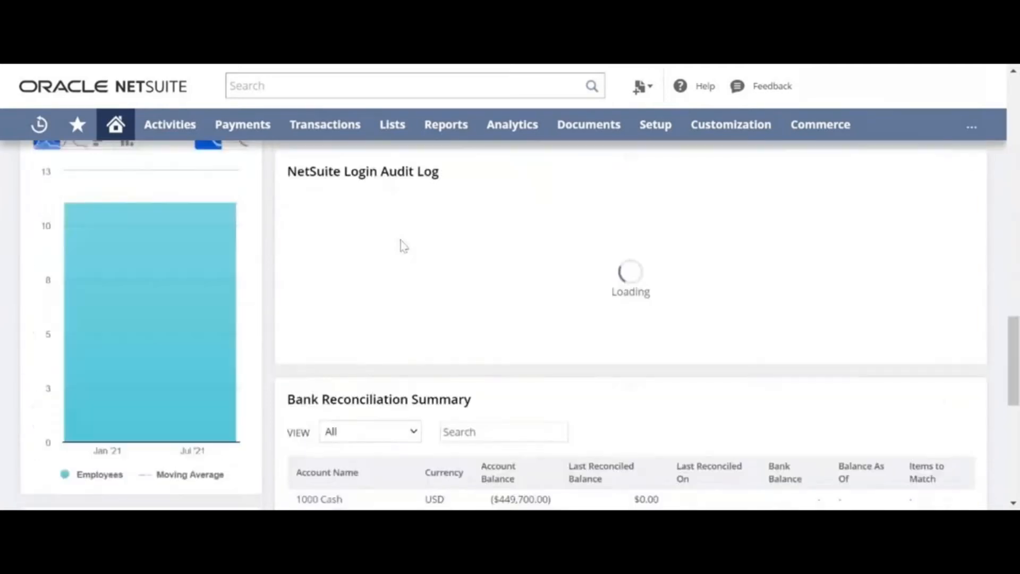
{"action": "scroll", "coordinate": [402, 246], "scroll_direction": "down", "scroll_amount": 2}
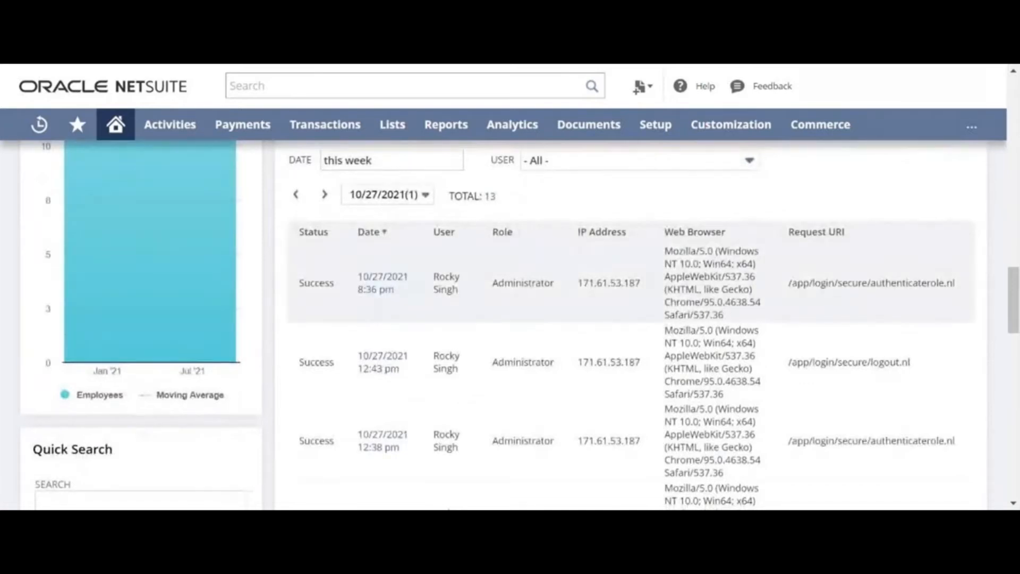
{"action": "scroll", "coordinate": [460, 258], "scroll_direction": "up", "scroll_amount": 2}
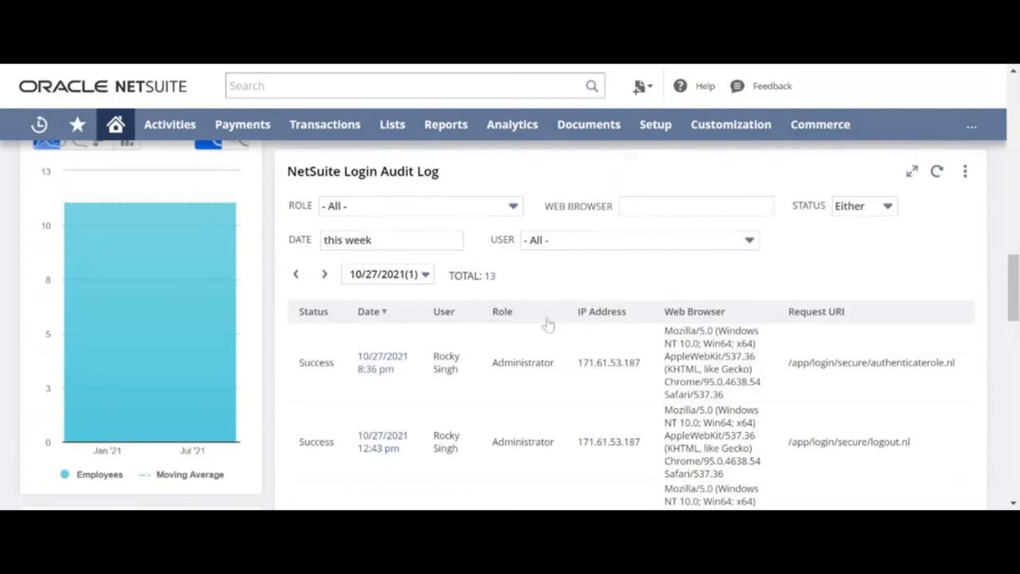
{"action": "scroll", "coordinate": [548, 325], "scroll_direction": "down", "scroll_amount": 2}
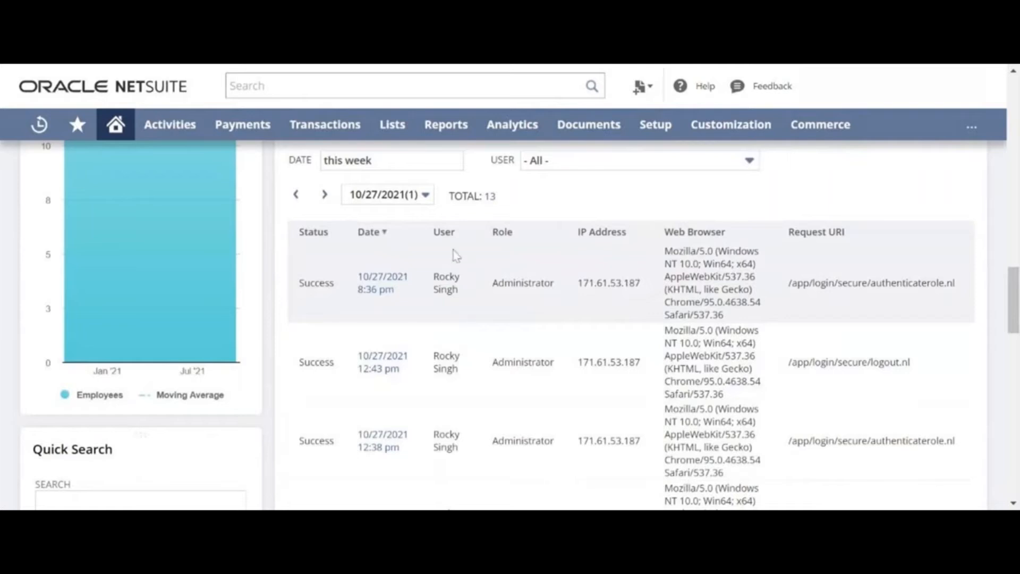
{"action": "scroll", "coordinate": [456, 256], "scroll_direction": "down", "scroll_amount": 8}
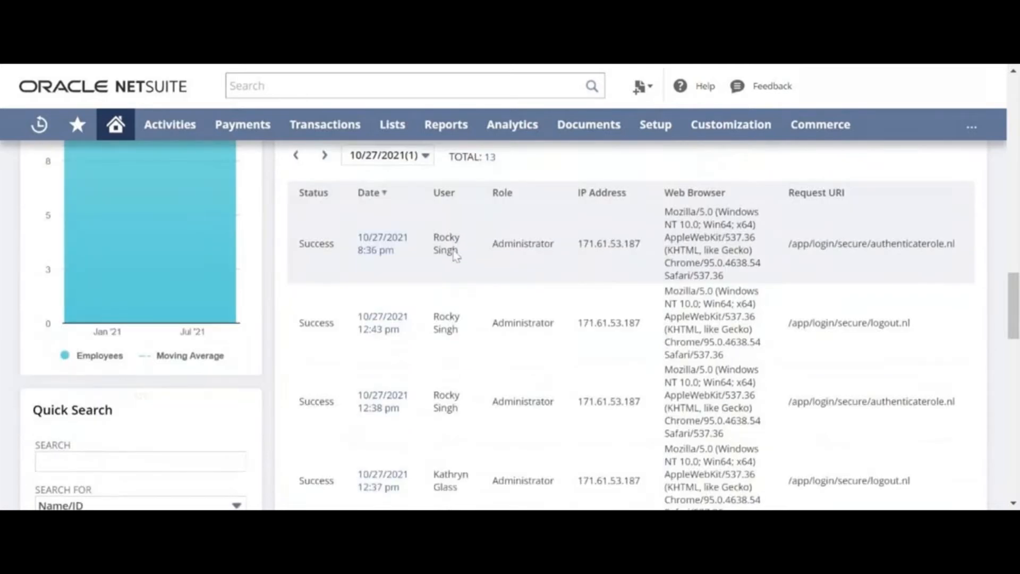
{"action": "scroll", "coordinate": [455, 256], "scroll_direction": "down", "scroll_amount": 11}
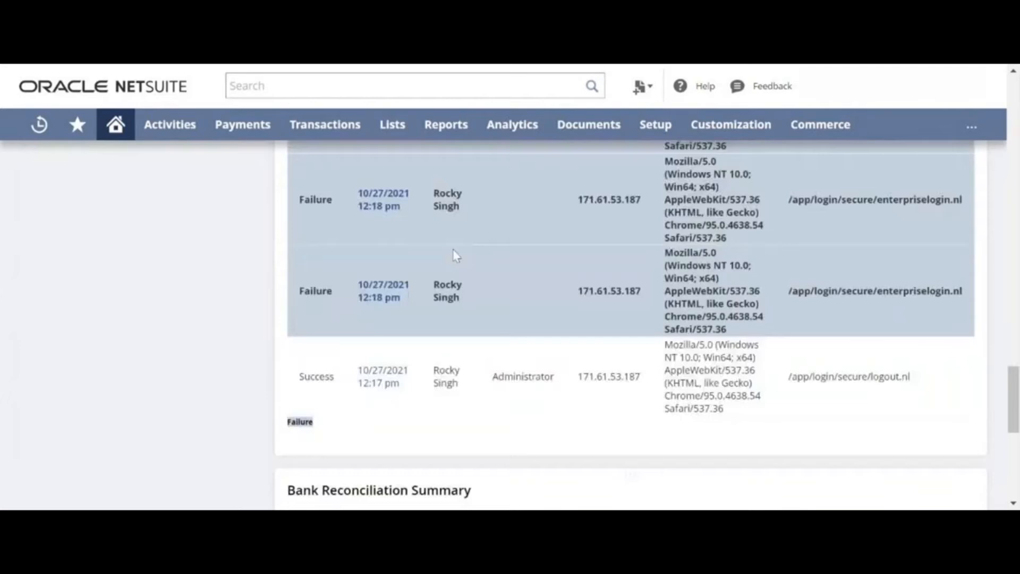
{"action": "scroll", "coordinate": [456, 255], "scroll_direction": "up", "scroll_amount": 3}
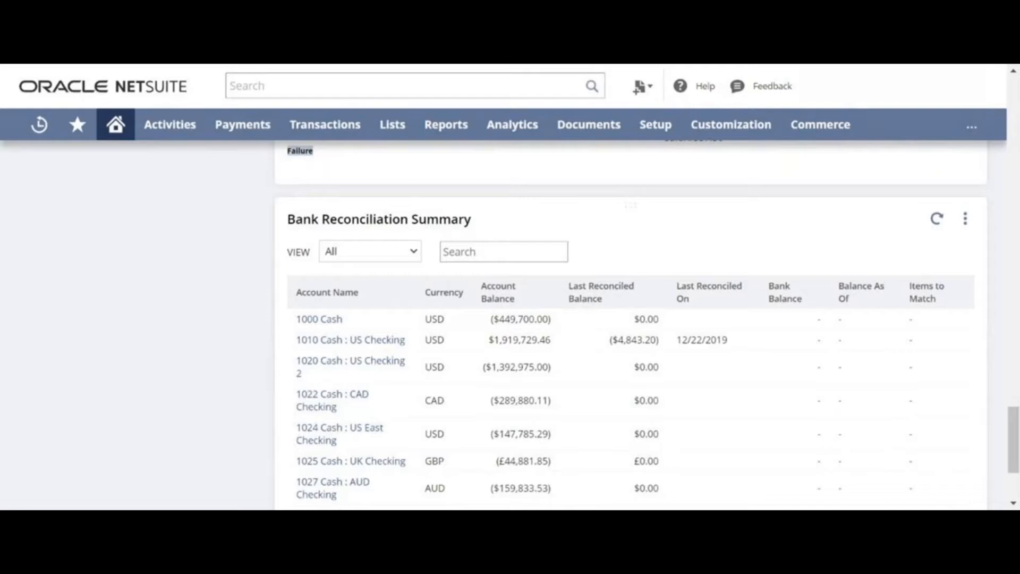
{"action": "scroll", "coordinate": [564, 375], "scroll_direction": "down", "scroll_amount": 2}
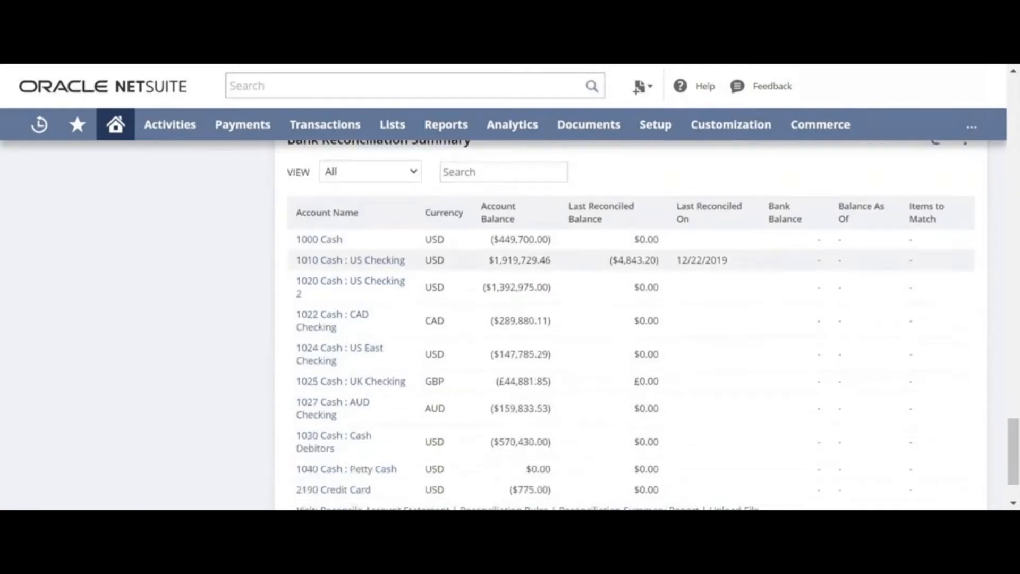
{"action": "scroll", "coordinate": [564, 375], "scroll_direction": "up", "scroll_amount": 4}
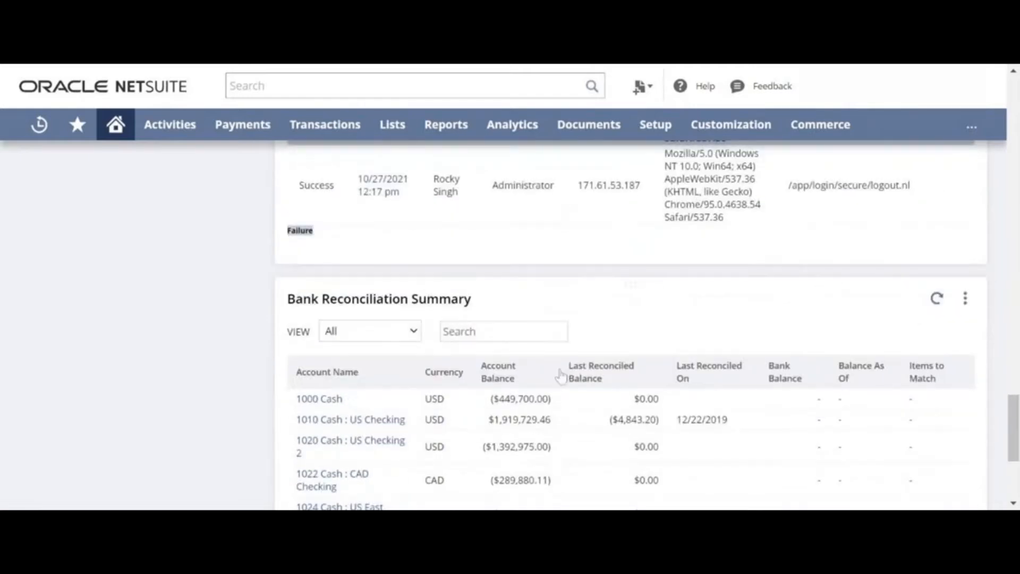
{"action": "scroll", "coordinate": [563, 375], "scroll_direction": "down", "scroll_amount": 2}
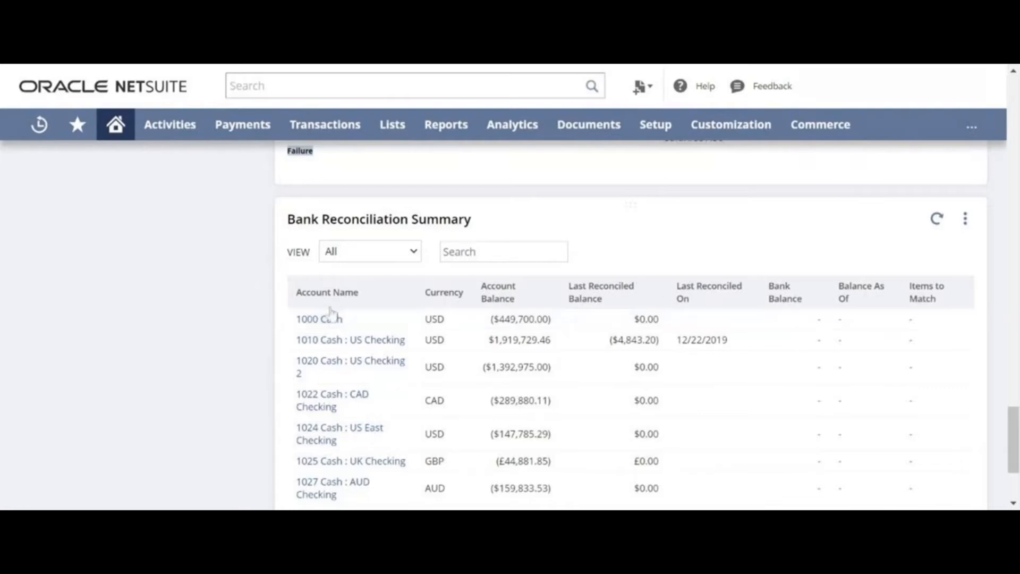
{"action": "scroll", "coordinate": [329, 340], "scroll_direction": "down", "scroll_amount": 2}
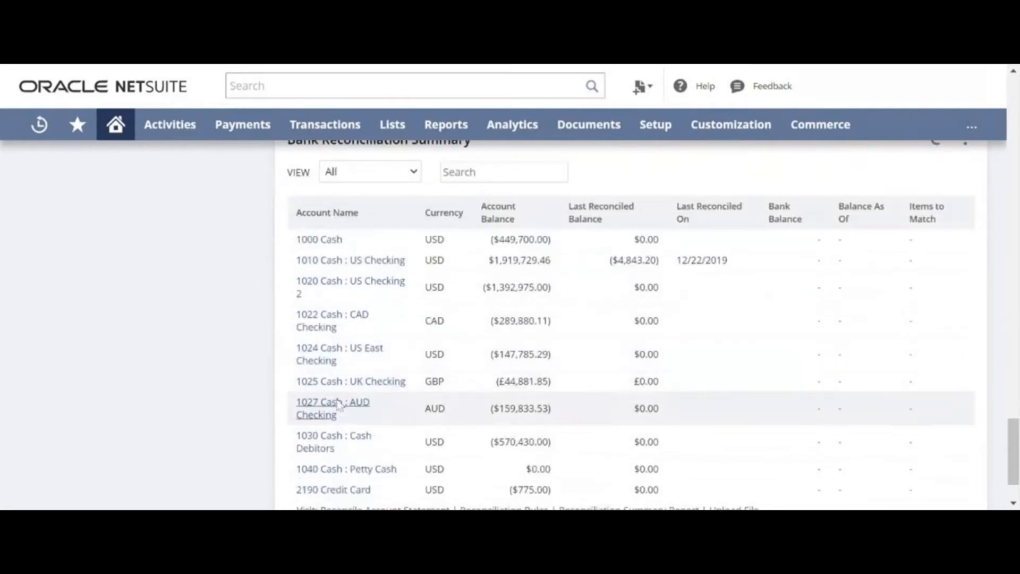
{"action": "scroll", "coordinate": [335, 438], "scroll_direction": "down", "scroll_amount": 1}
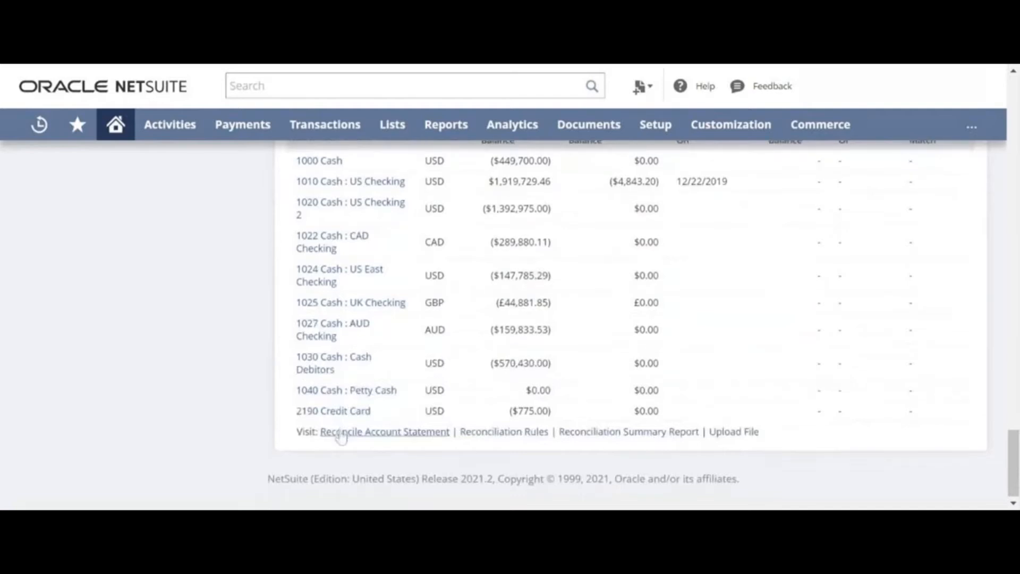
{"action": "scroll", "coordinate": [342, 437], "scroll_direction": "up", "scroll_amount": 5}
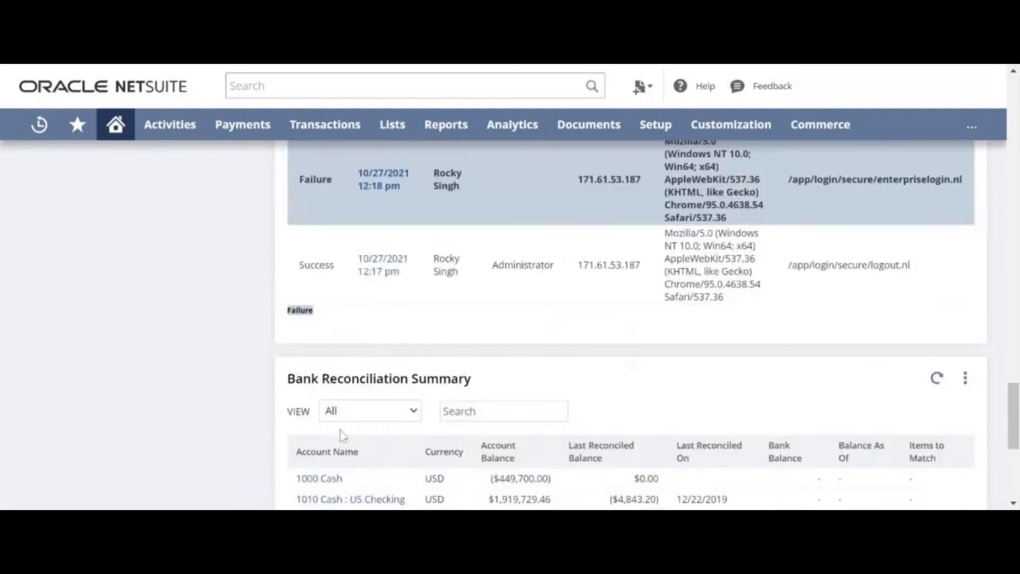
{"action": "scroll", "coordinate": [342, 435], "scroll_direction": "up", "scroll_amount": 15}
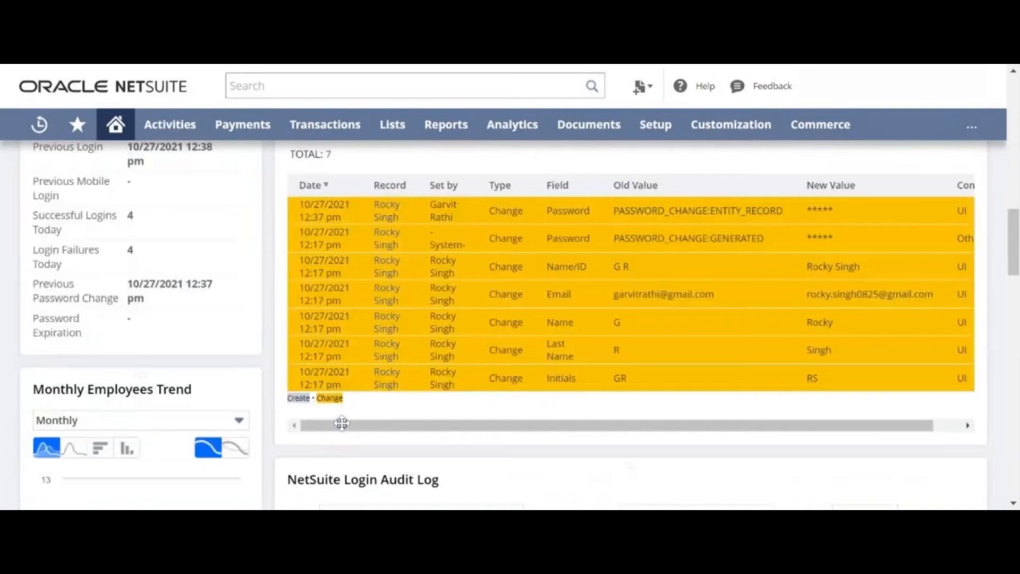
{"action": "scroll", "coordinate": [341, 423], "scroll_direction": "up", "scroll_amount": 10}
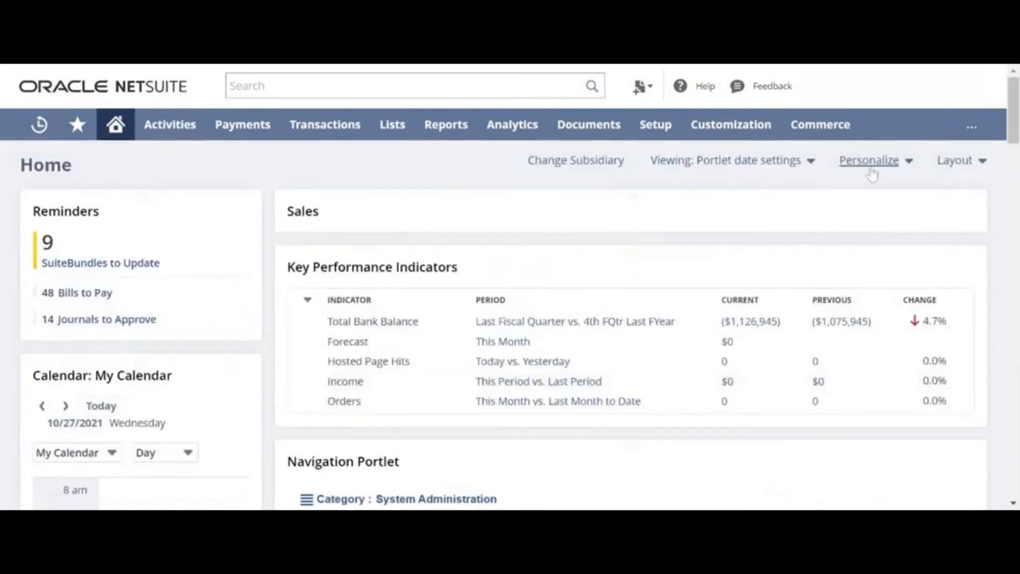
Drag a Calendar portlet onto the dashboard's left column from the Personalize Dashboard panel.
{"action": "left_click", "coordinate": [871, 161]}
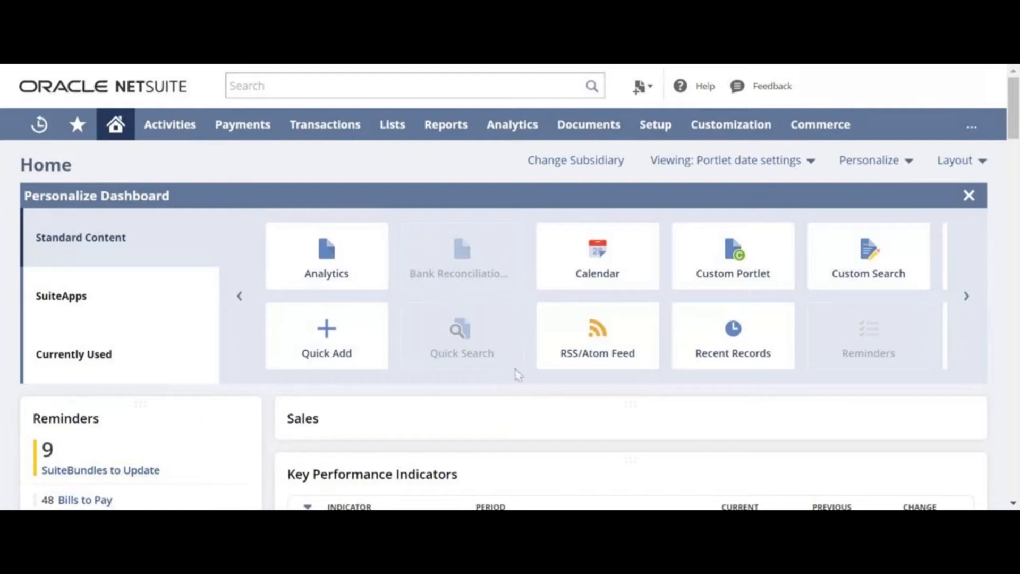
{"action": "scroll", "coordinate": [221, 326], "scroll_direction": "down", "scroll_amount": 2}
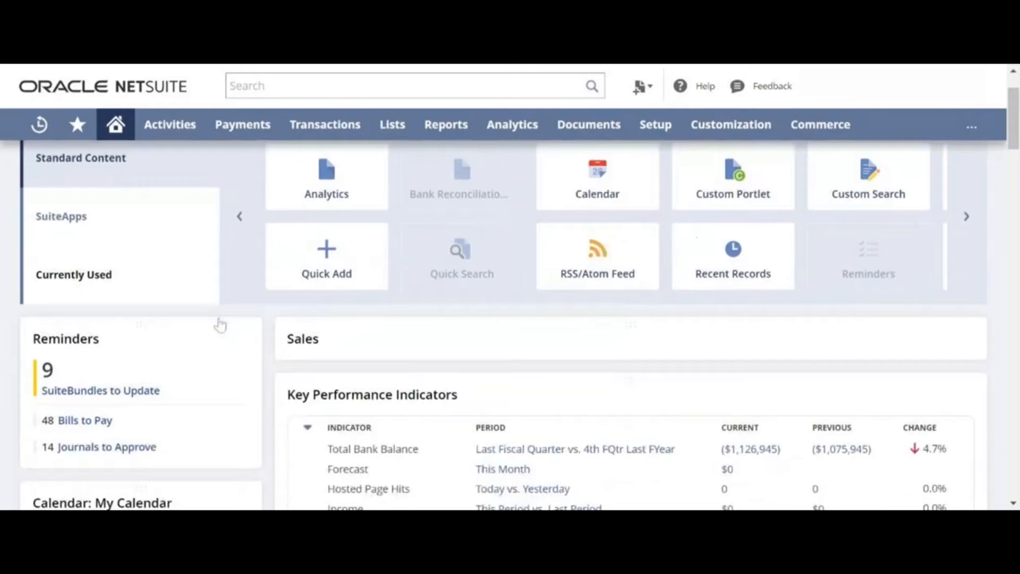
{"action": "scroll", "coordinate": [217, 318], "scroll_direction": "down", "scroll_amount": 3}
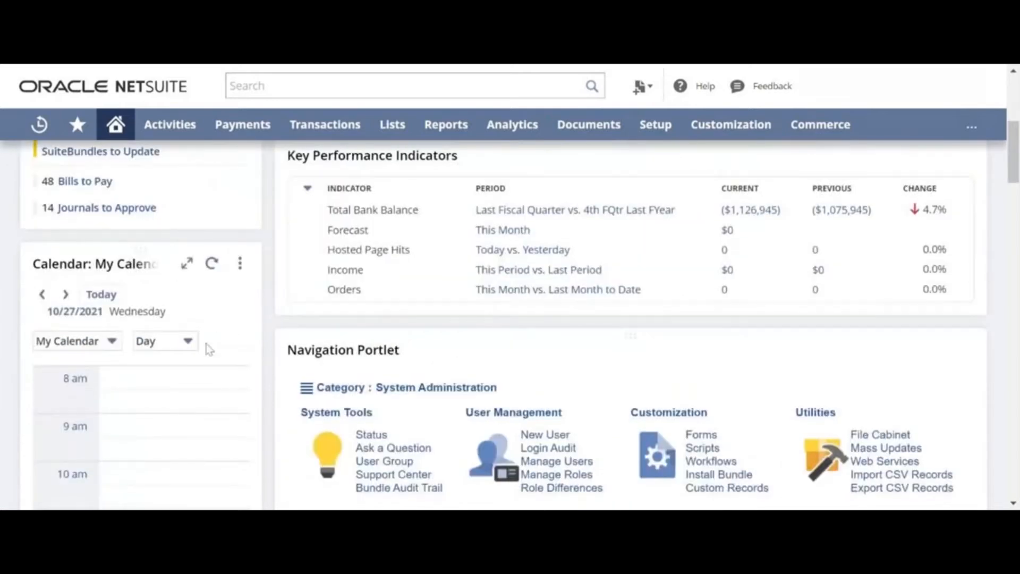
{"action": "scroll", "coordinate": [207, 346], "scroll_direction": "up", "scroll_amount": 5}
{"action": "left_click_drag", "start_coordinate": [542, 287], "coordinate": [246, 458]}
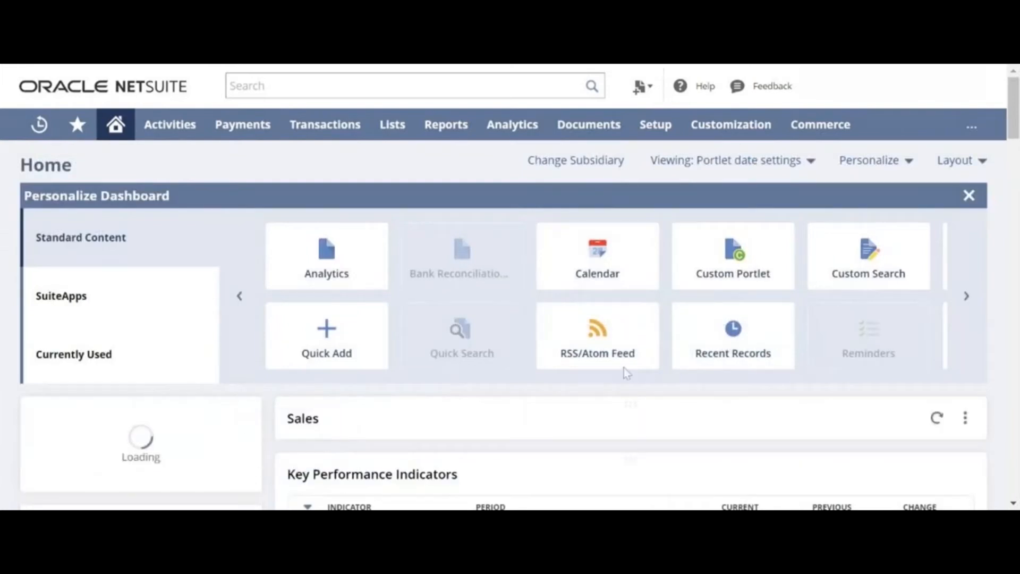
{"action": "left_click", "coordinate": [969, 195]}
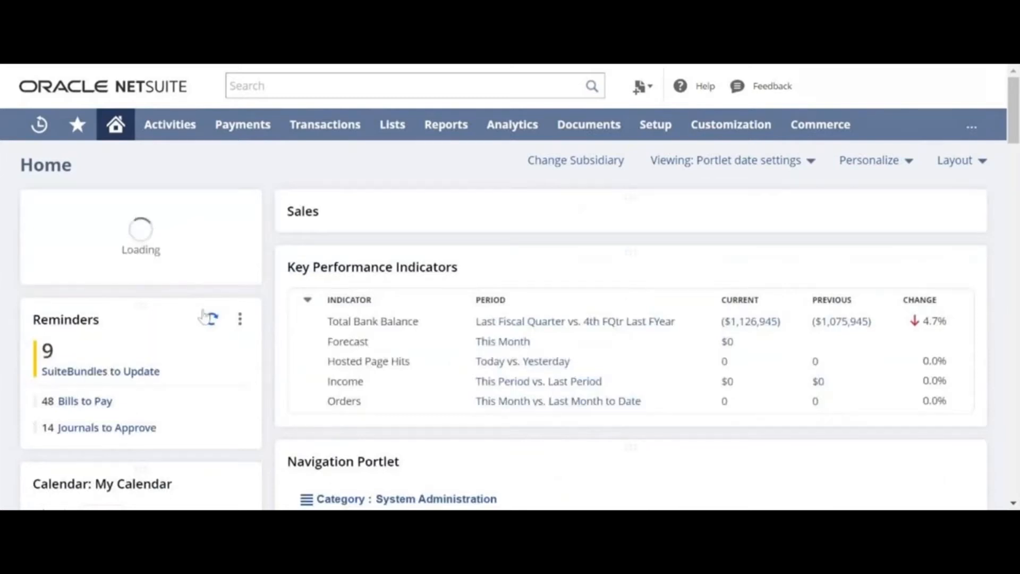
Bring up the options menu of the newly added Calendar portlet.
{"action": "mouse_move", "coordinate": [212, 401]}
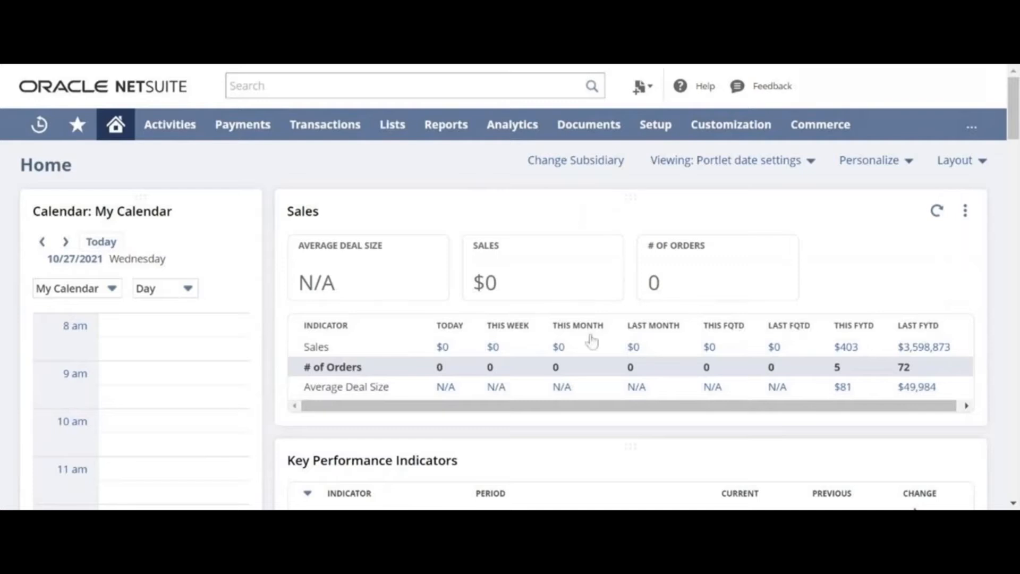
{"action": "scroll", "coordinate": [174, 254], "scroll_direction": "down", "scroll_amount": 3}
{"action": "scroll", "coordinate": [171, 256], "scroll_direction": "down", "scroll_amount": 5}
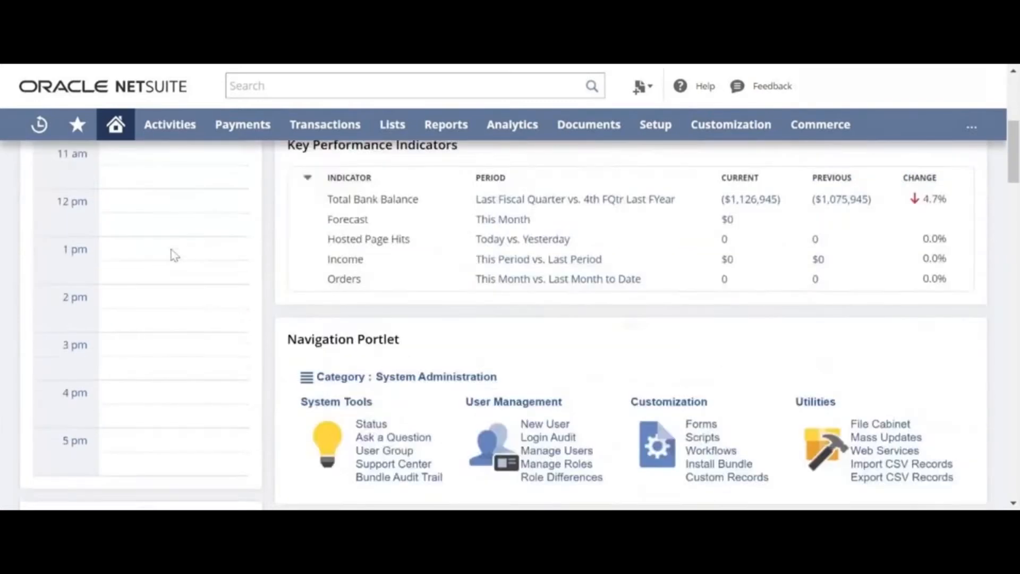
{"action": "scroll", "coordinate": [171, 257], "scroll_direction": "up", "scroll_amount": 8}
{"action": "left_click", "coordinate": [240, 211]}
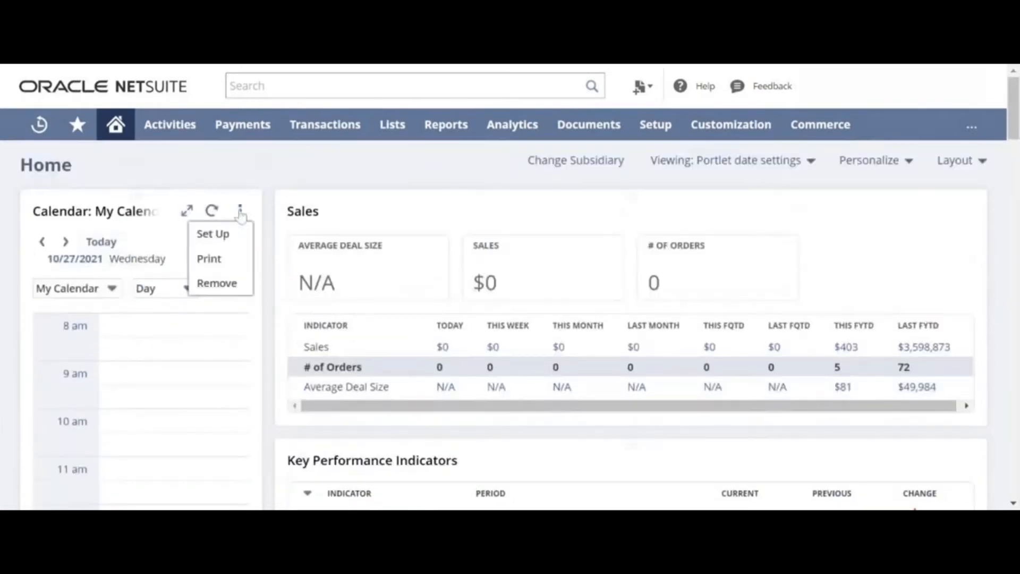
Remove the extra Calendar portlet, then drag Report Snapshots and KPI Meter portlets onto the dashboard.
{"action": "left_click", "coordinate": [218, 283]}
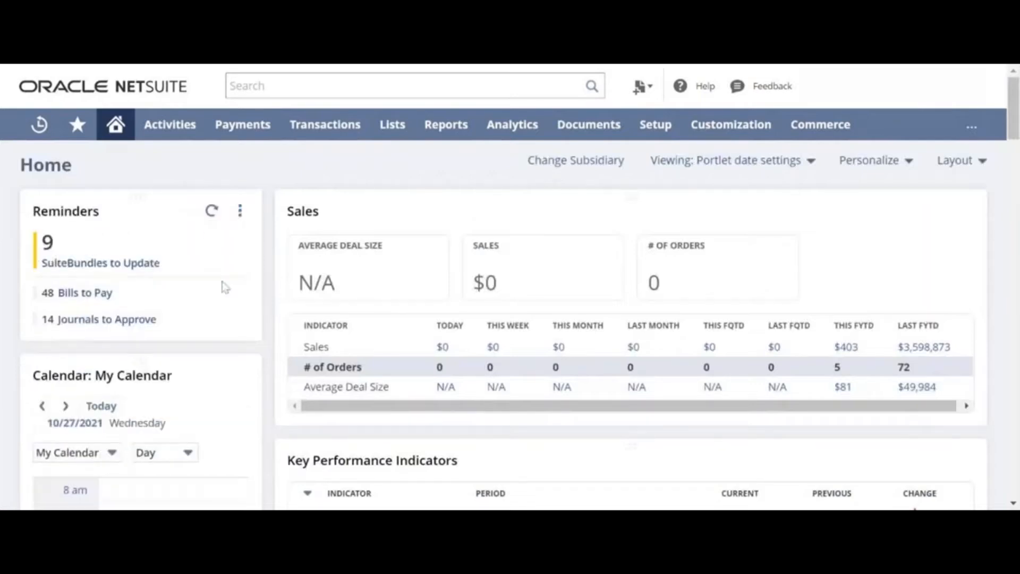
{"action": "left_click", "coordinate": [850, 167]}
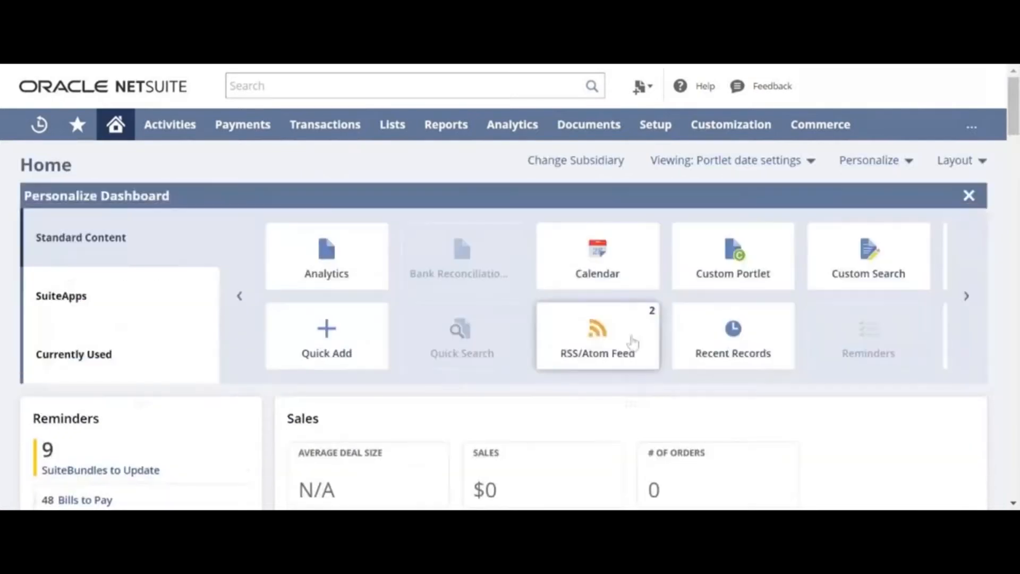
{"action": "mouse_move", "coordinate": [642, 260]}
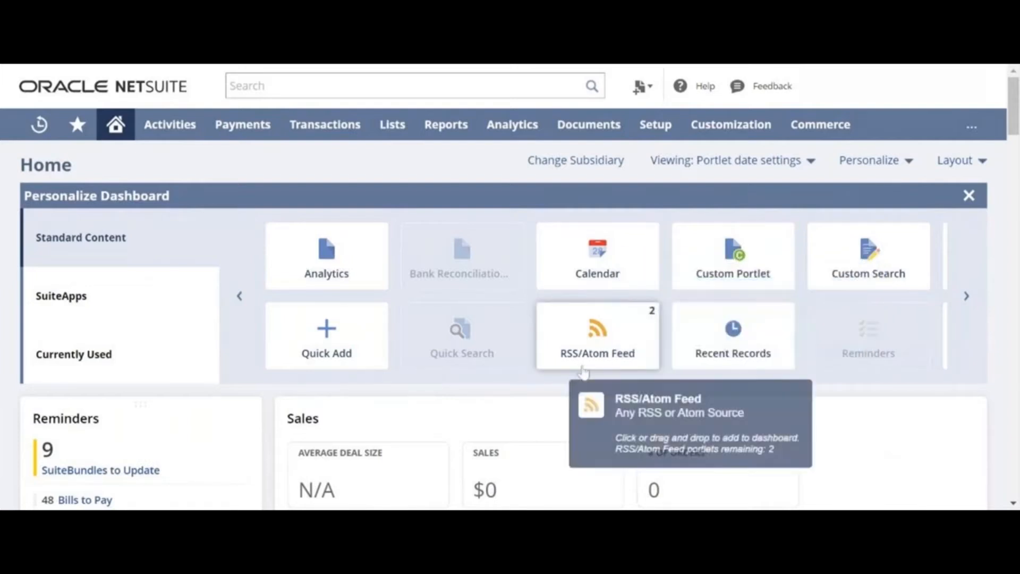
{"action": "left_click", "coordinate": [966, 297]}
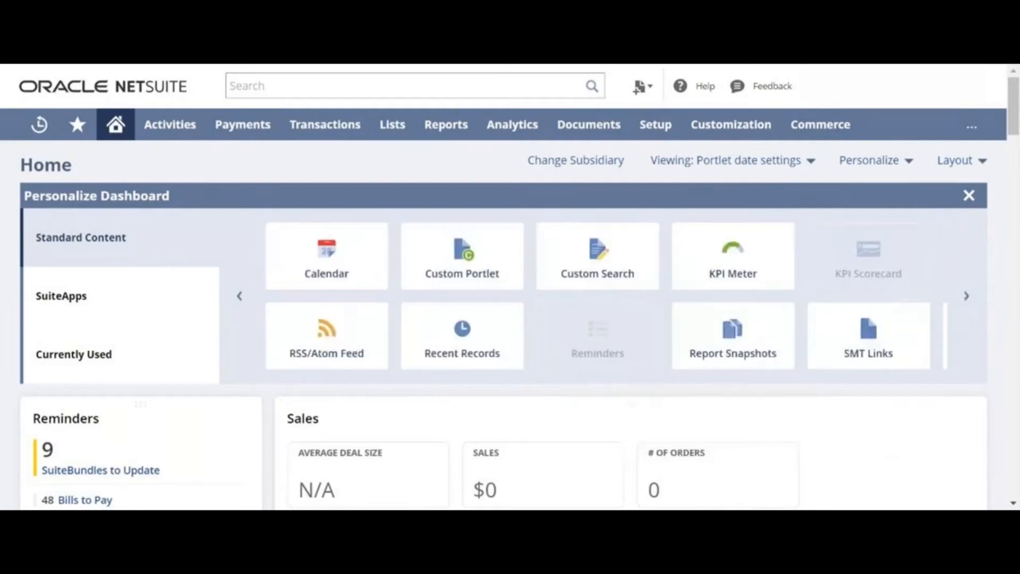
{"action": "left_click", "coordinate": [966, 296]}
{"action": "left_click_drag", "start_coordinate": [462, 332], "coordinate": [281, 412]}
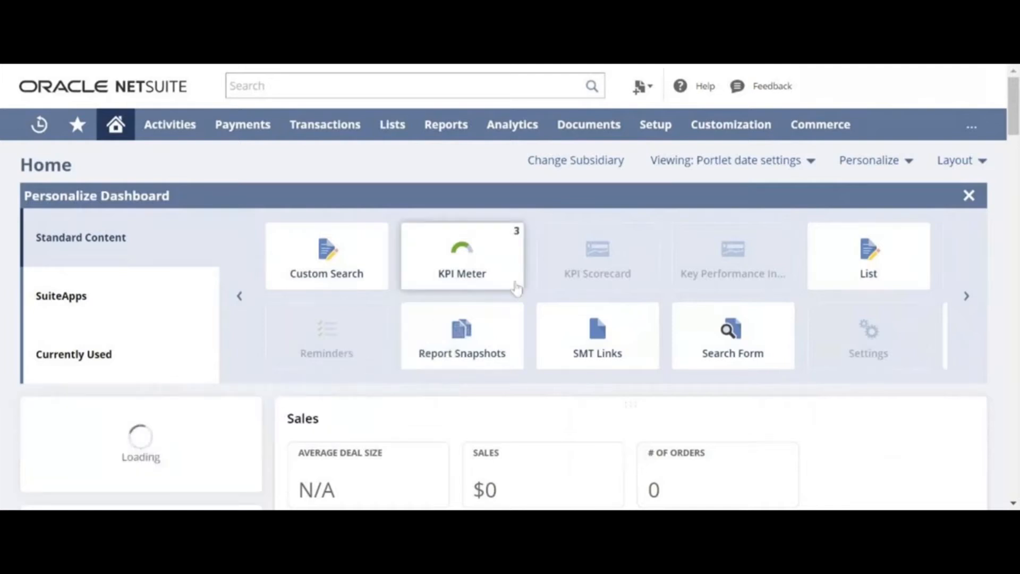
{"action": "left_click_drag", "start_coordinate": [500, 295], "coordinate": [387, 449]}
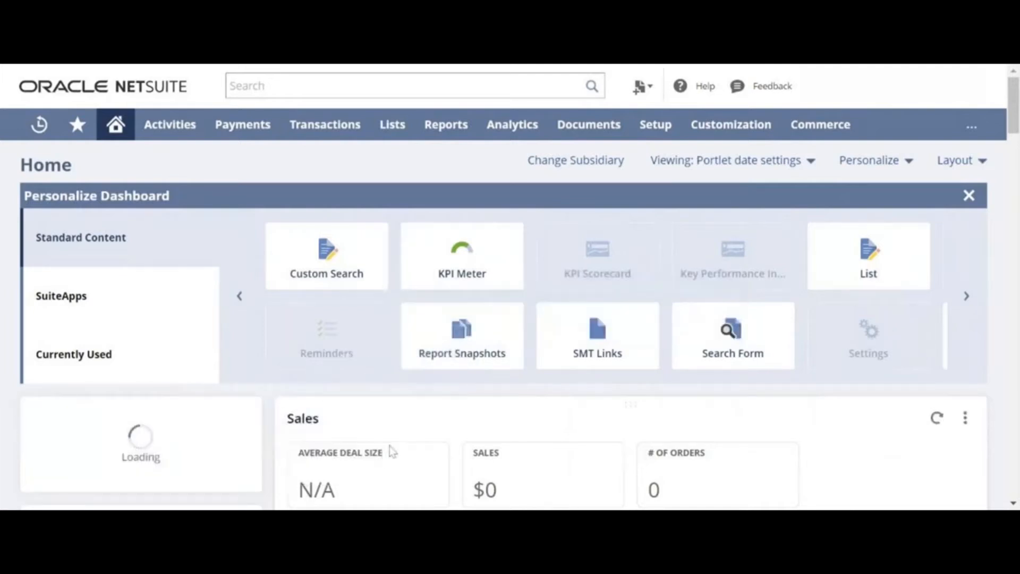
Close the Personalize Dashboard panel and scroll through the portlets from Sales to Key Performance Indicators.
{"action": "left_click", "coordinate": [968, 195]}
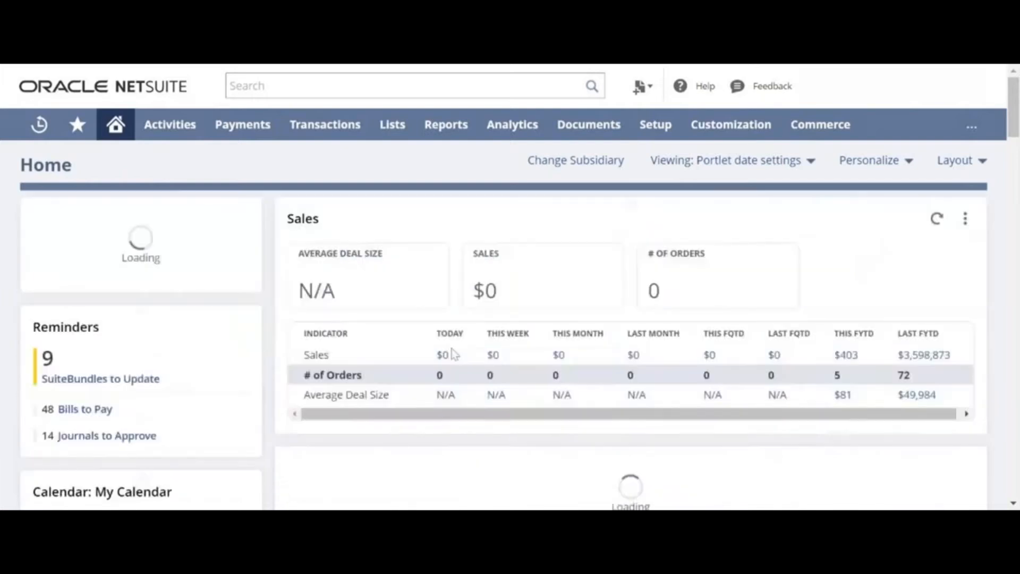
{"action": "scroll", "coordinate": [449, 417], "scroll_direction": "down", "scroll_amount": 2}
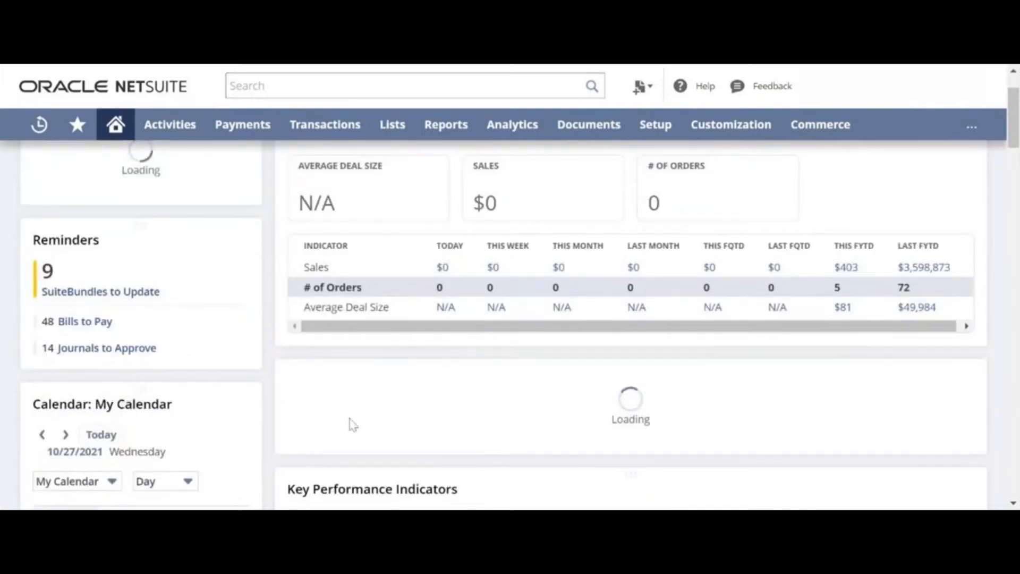
{"action": "scroll", "coordinate": [351, 421], "scroll_direction": "up", "scroll_amount": 2}
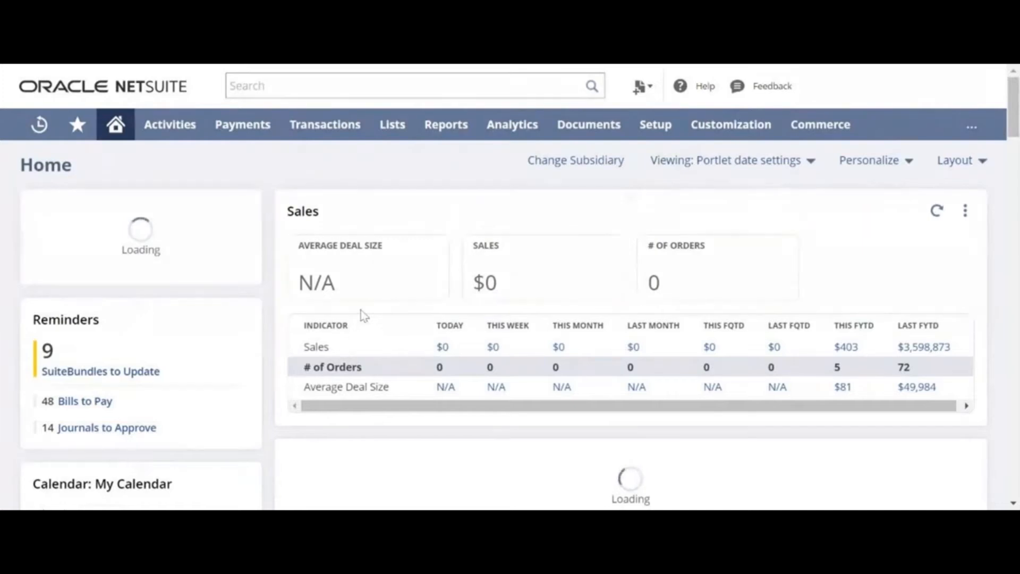
{"action": "scroll", "coordinate": [361, 308], "scroll_direction": "down", "scroll_amount": 10}
{"action": "scroll", "coordinate": [361, 309], "scroll_direction": "up", "scroll_amount": 6}
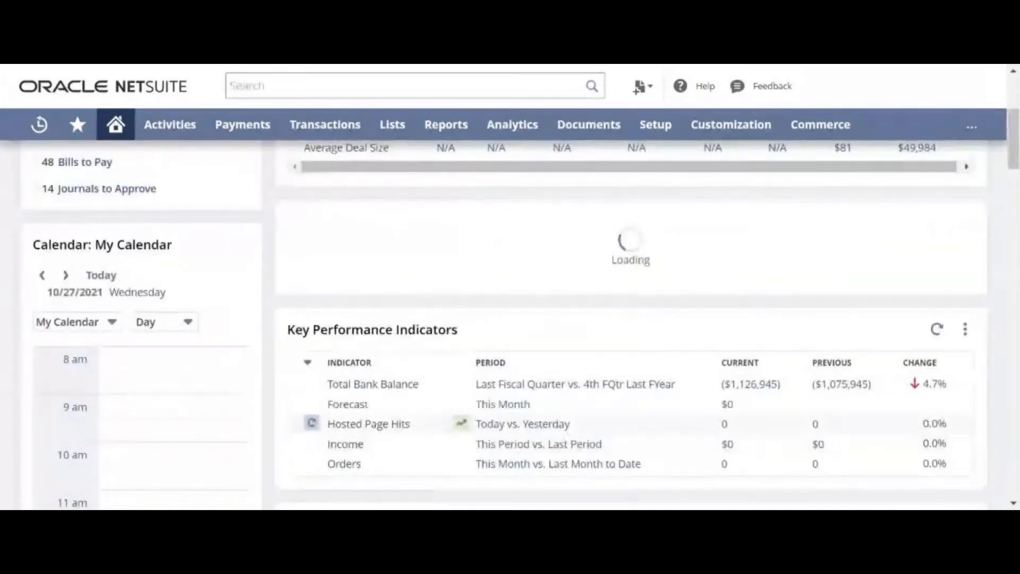
{"action": "scroll", "coordinate": [345, 404], "scroll_direction": "up", "scroll_amount": 5}
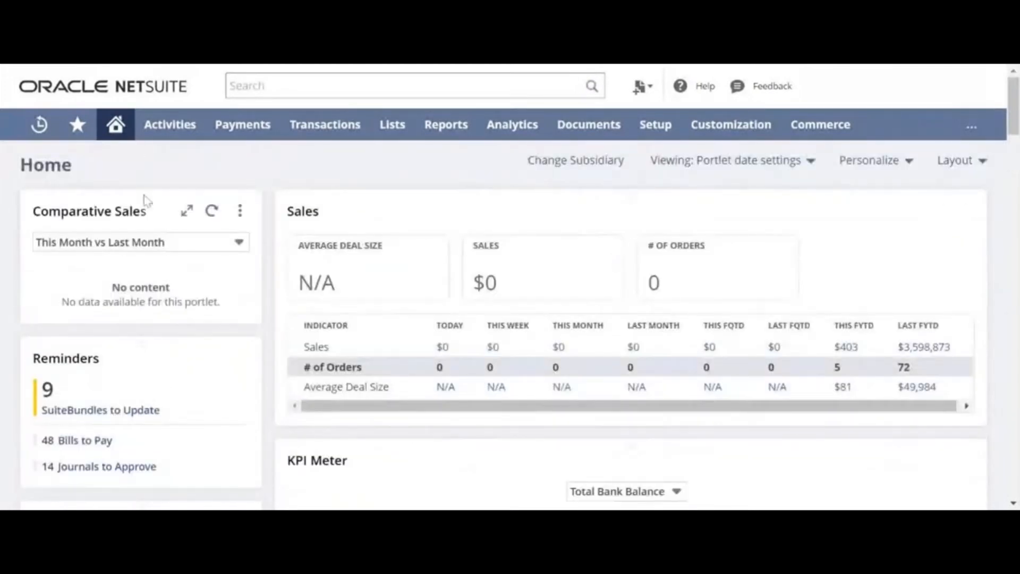
{"action": "scroll", "coordinate": [209, 234], "scroll_direction": "down", "scroll_amount": 5}
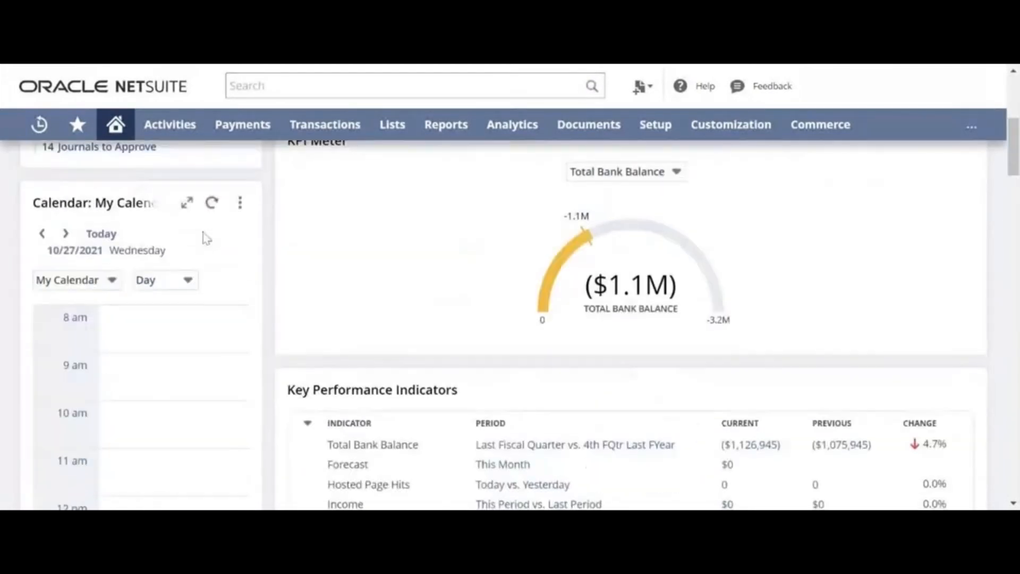
{"action": "scroll", "coordinate": [206, 238], "scroll_direction": "down", "scroll_amount": 3}
{"action": "scroll", "coordinate": [177, 266], "scroll_direction": "up", "scroll_amount": 8}
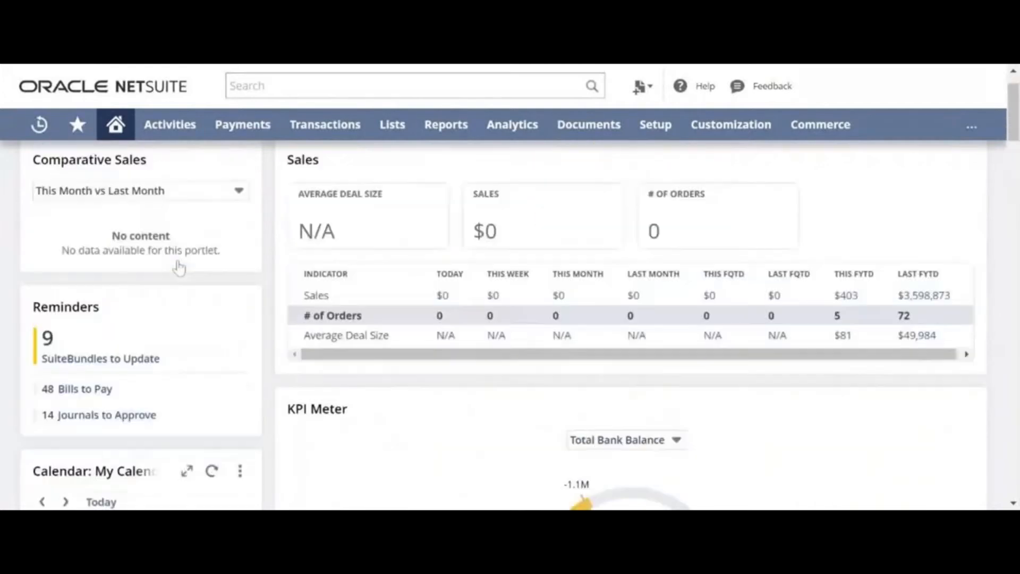
Change the Comparative Sales portlet's snapshot to Inventory Sales and save the setup.
{"action": "left_click", "coordinate": [240, 210]}
{"action": "left_click", "coordinate": [227, 233]}
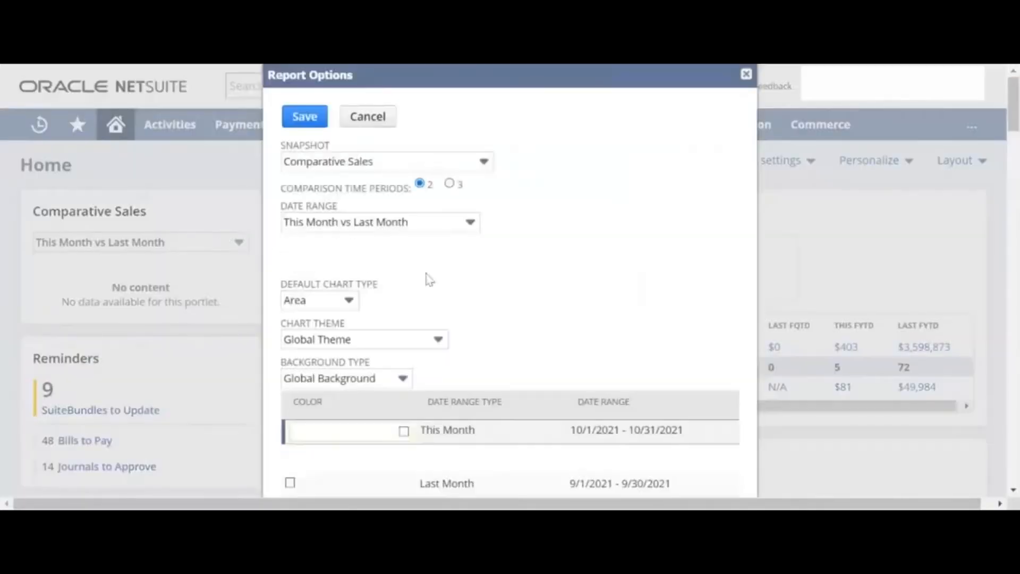
{"action": "scroll", "coordinate": [427, 278], "scroll_direction": "down", "scroll_amount": 3}
{"action": "scroll", "coordinate": [353, 286], "scroll_direction": "up", "scroll_amount": 3}
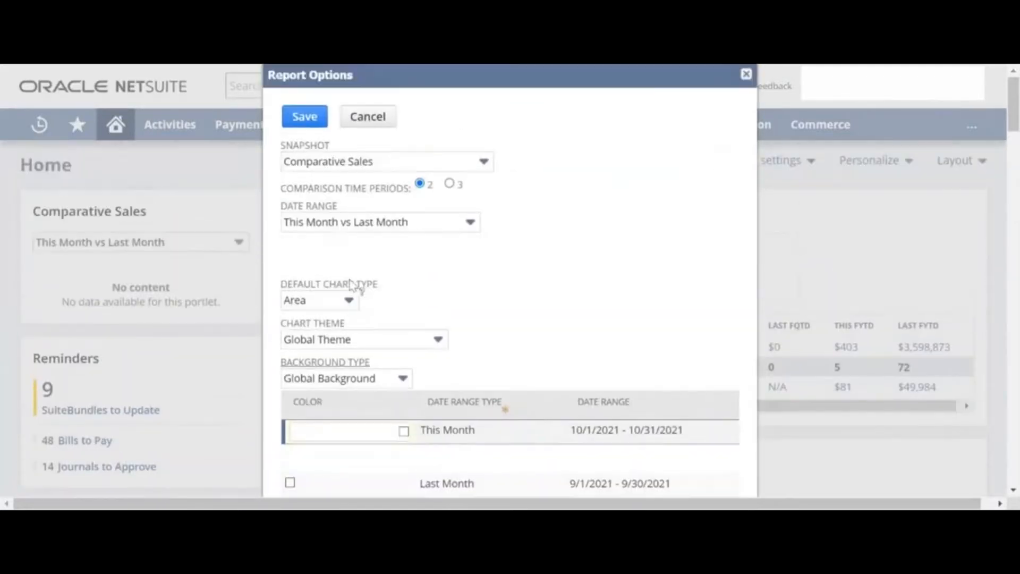
{"action": "left_click", "coordinate": [384, 169]}
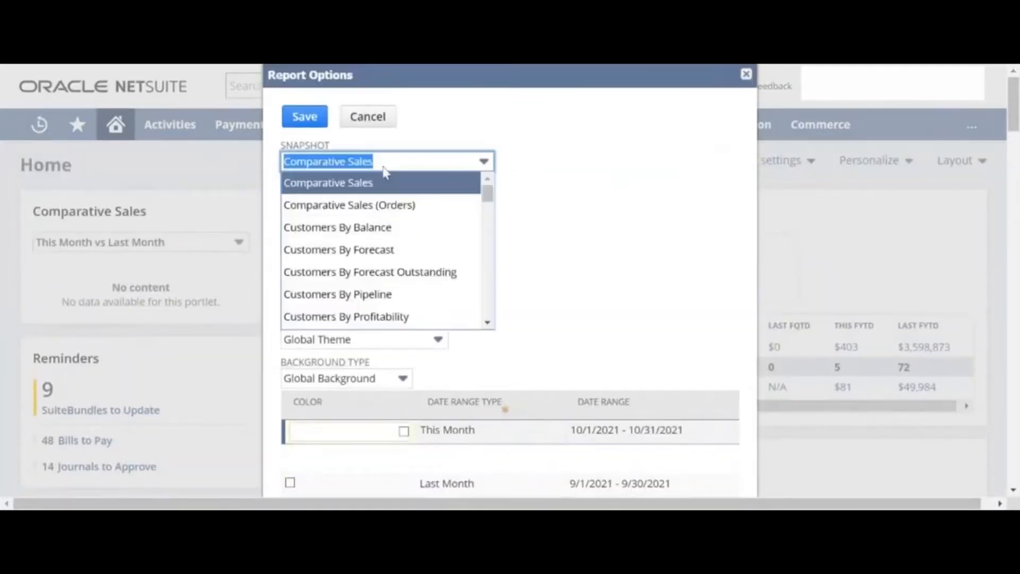
{"action": "scroll", "coordinate": [412, 260], "scroll_direction": "down", "scroll_amount": 5}
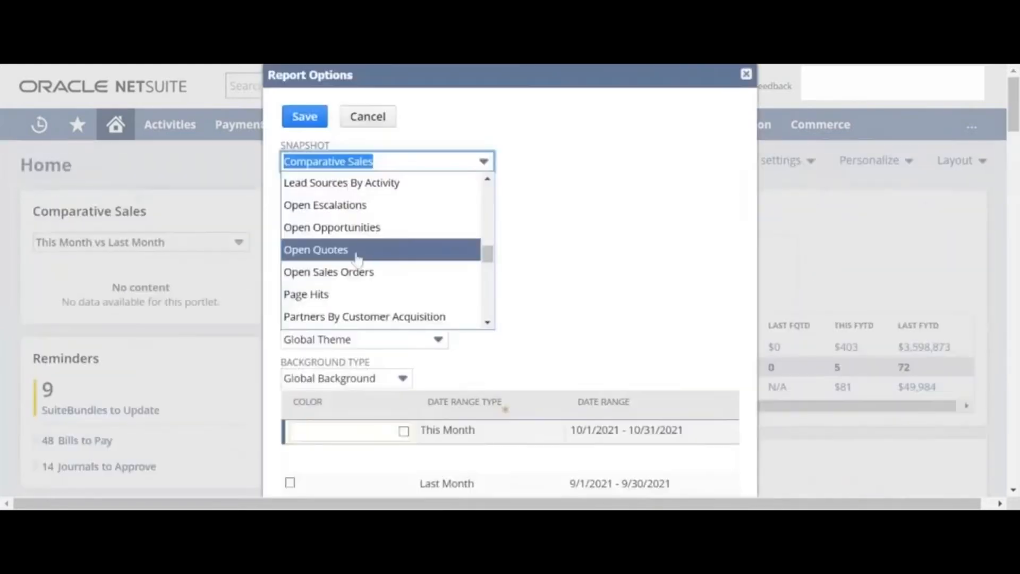
{"action": "scroll", "coordinate": [357, 259], "scroll_direction": "up", "scroll_amount": 2}
{"action": "scroll", "coordinate": [357, 260], "scroll_direction": "up", "scroll_amount": 5}
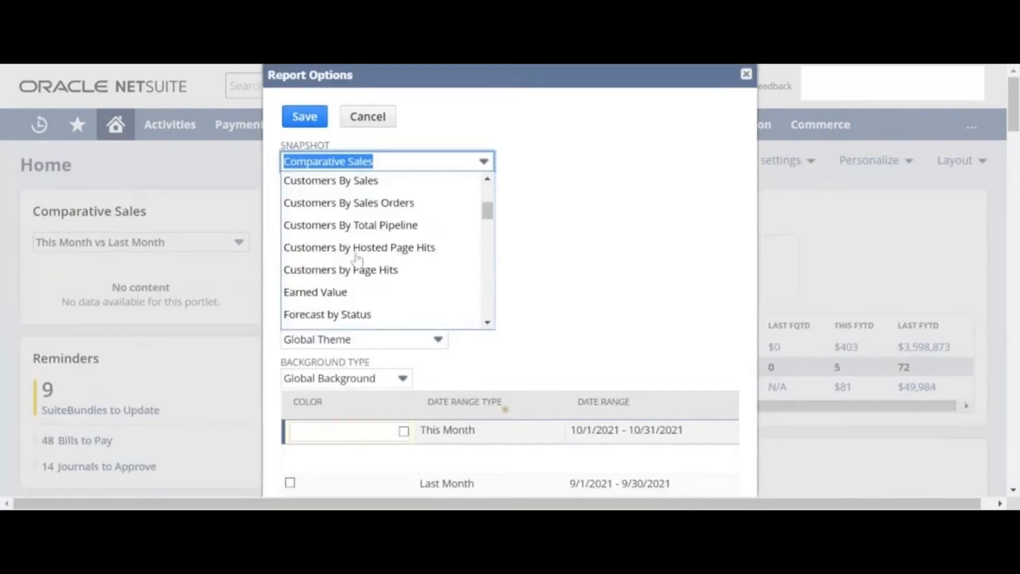
{"action": "scroll", "coordinate": [355, 258], "scroll_direction": "down", "scroll_amount": 10}
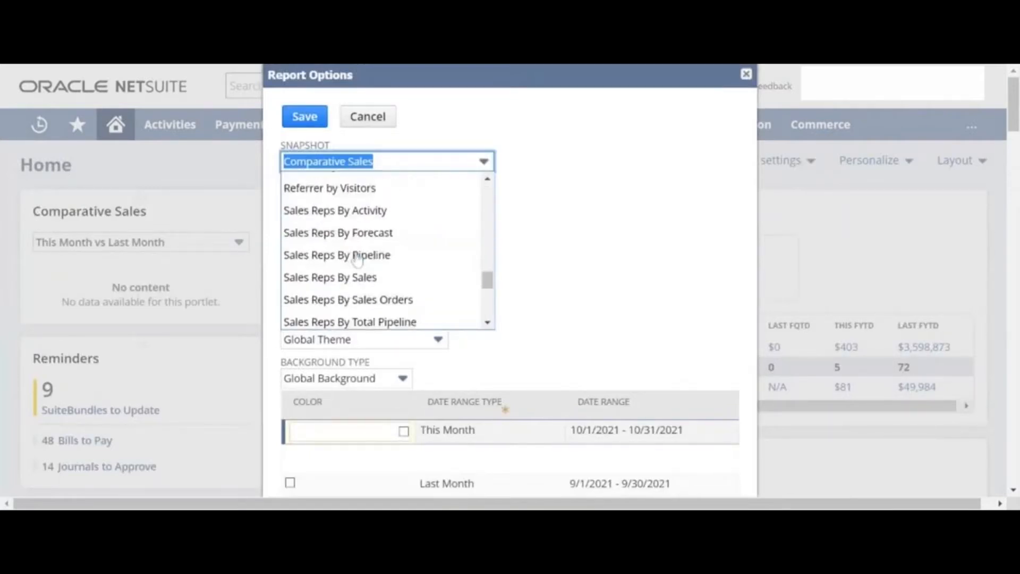
{"action": "scroll", "coordinate": [358, 261], "scroll_direction": "up", "scroll_amount": 4}
{"action": "scroll", "coordinate": [357, 260], "scroll_direction": "up", "scroll_amount": 3}
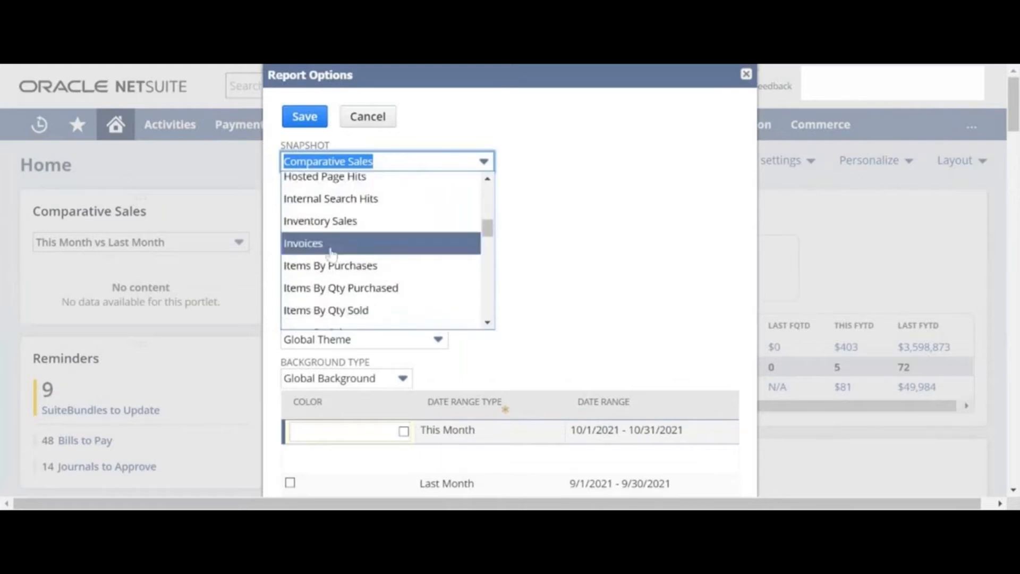
{"action": "scroll", "coordinate": [332, 255], "scroll_direction": "down", "scroll_amount": 10}
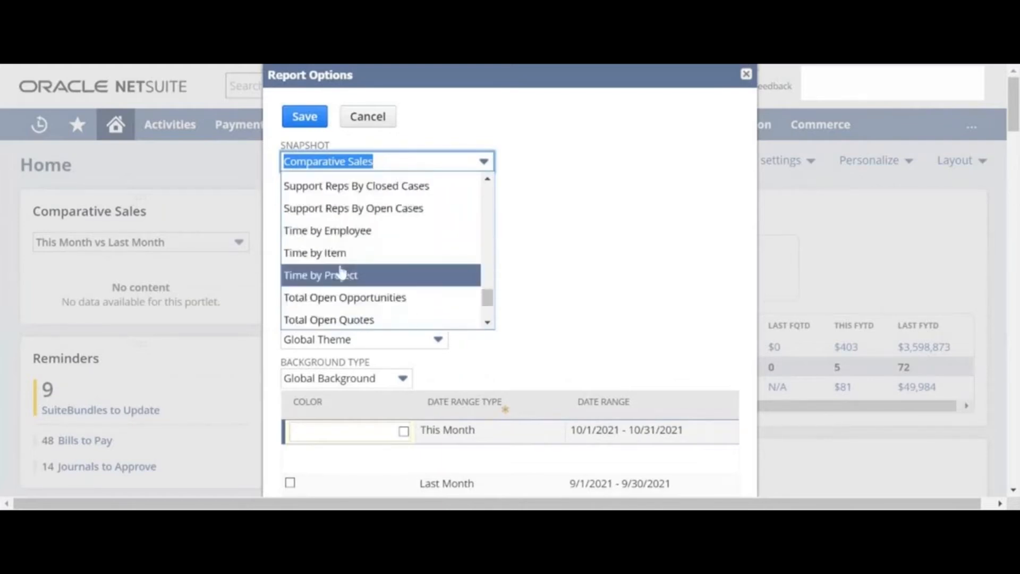
{"action": "scroll", "coordinate": [341, 294], "scroll_direction": "down", "scroll_amount": 2}
{"action": "scroll", "coordinate": [346, 295], "scroll_direction": "up", "scroll_amount": 10}
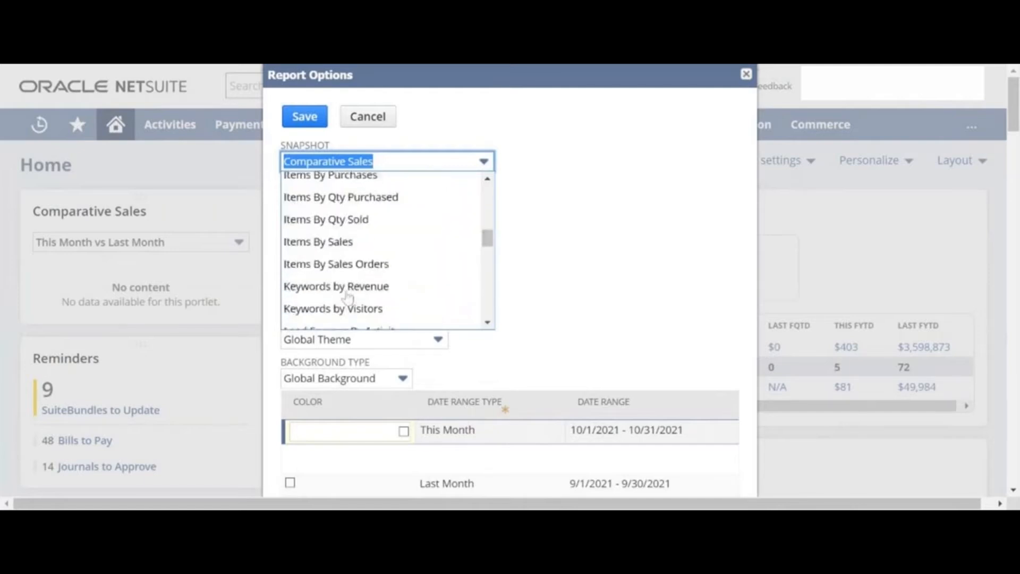
{"action": "scroll", "coordinate": [348, 295], "scroll_direction": "up", "scroll_amount": 10}
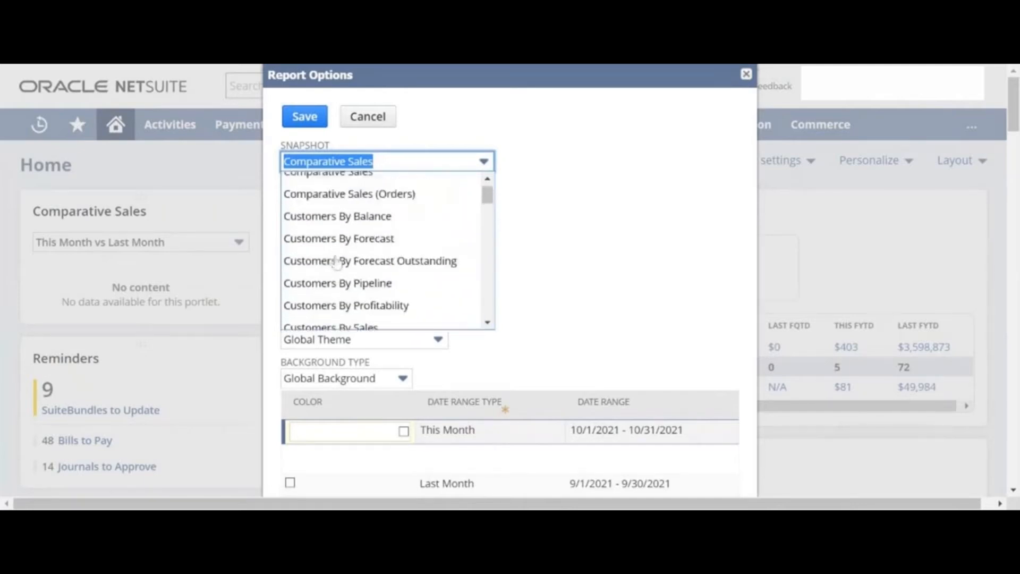
{"action": "scroll", "coordinate": [335, 260], "scroll_direction": "down", "scroll_amount": 5}
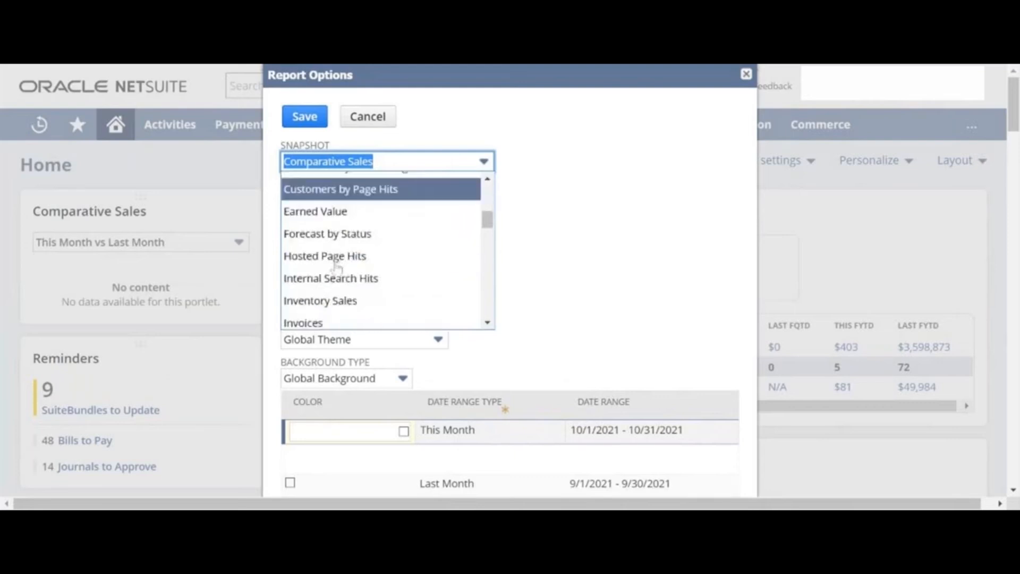
{"action": "left_click", "coordinate": [342, 308]}
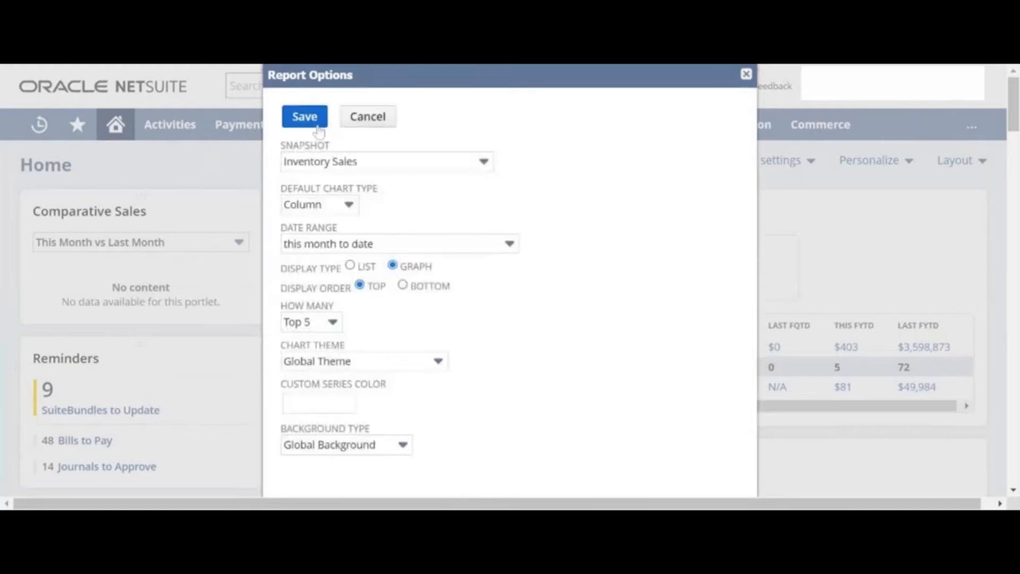
{"action": "left_click", "coordinate": [318, 130]}
{"action": "mouse_move", "coordinate": [319, 130]}
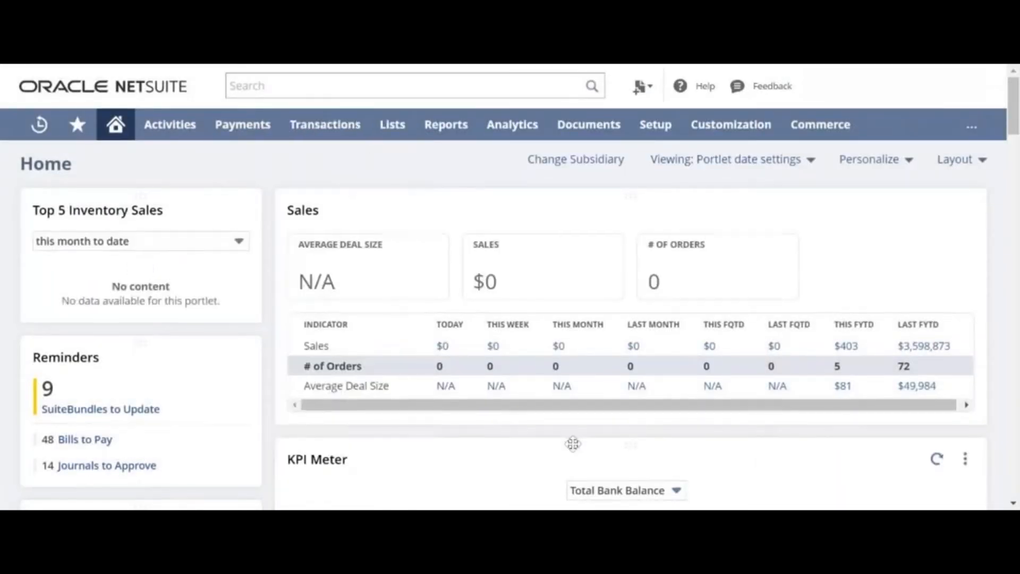
Set the Top 5 Inventory Sales portlet's date range to this year.
{"action": "scroll", "coordinate": [574, 444], "scroll_direction": "down", "scroll_amount": 4}
{"action": "scroll", "coordinate": [573, 444], "scroll_direction": "up", "scroll_amount": 2}
{"action": "scroll", "coordinate": [574, 372], "scroll_direction": "up", "scroll_amount": 3}
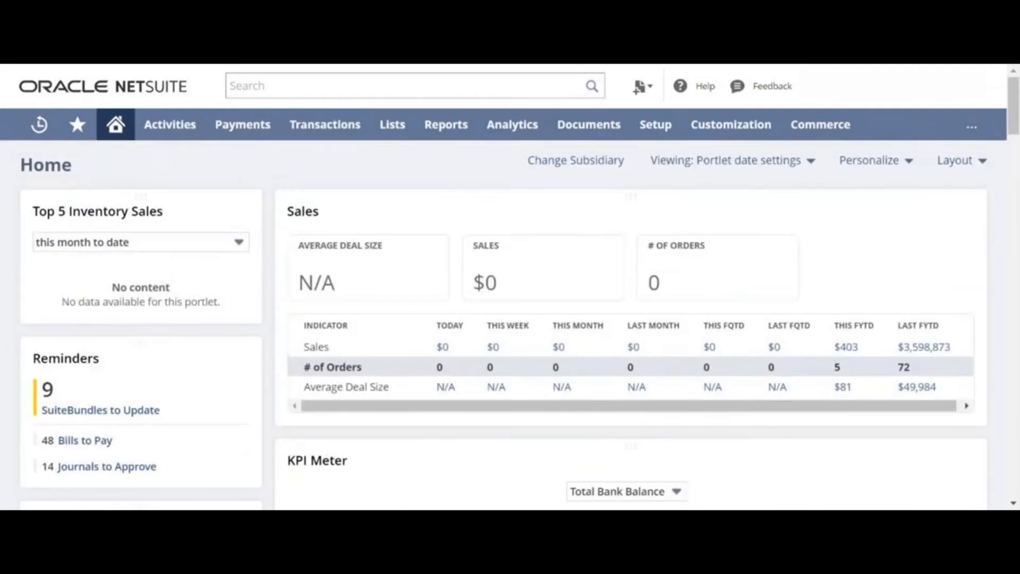
{"action": "left_click", "coordinate": [161, 246]}
{"action": "left_click", "coordinate": [89, 314]}
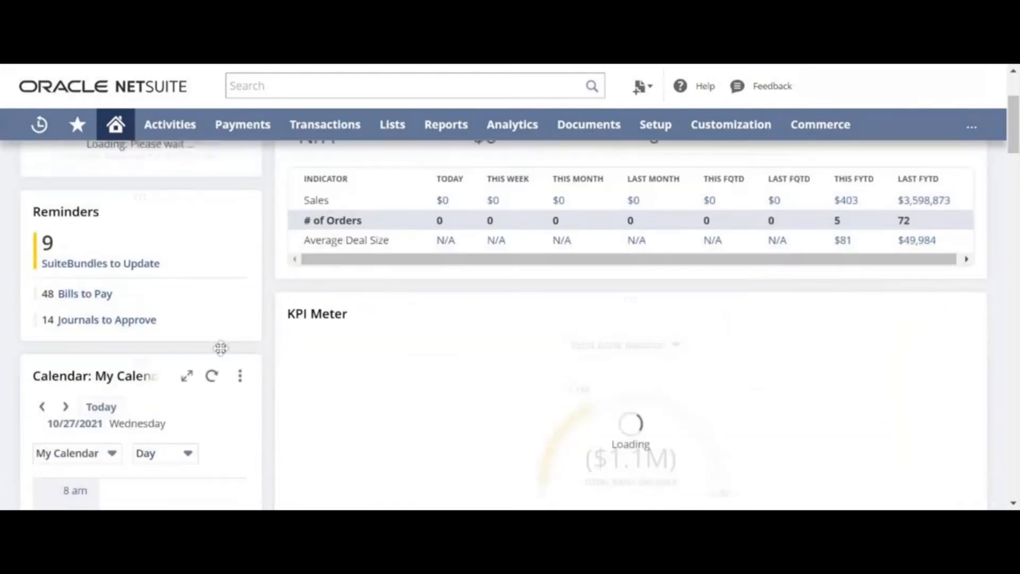
Scroll through the KPI Meter and Key Performance Indicators portlets.
{"action": "scroll", "coordinate": [220, 348], "scroll_direction": "up", "scroll_amount": 3}
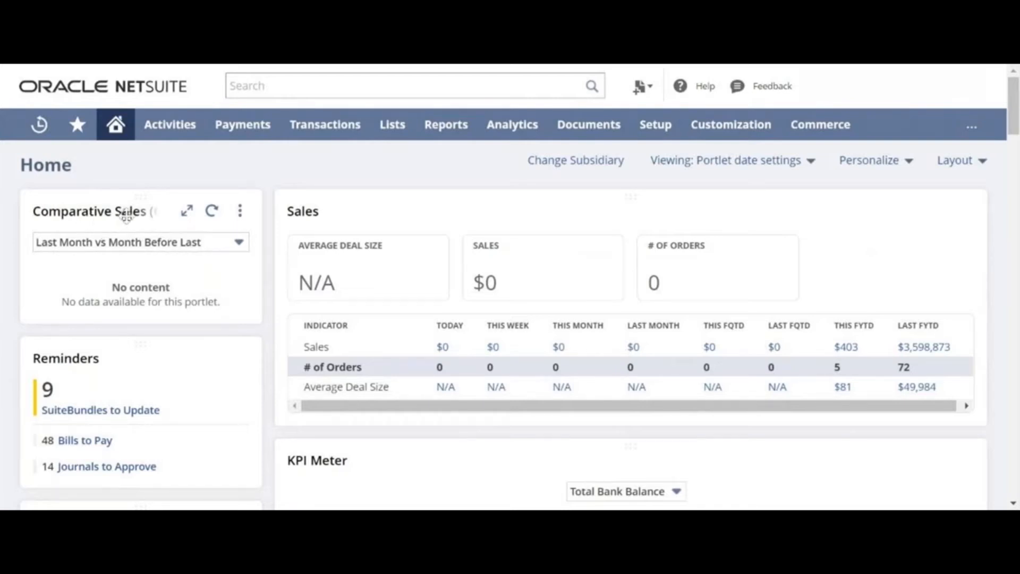
{"action": "scroll", "coordinate": [127, 215], "scroll_direction": "down", "scroll_amount": 2}
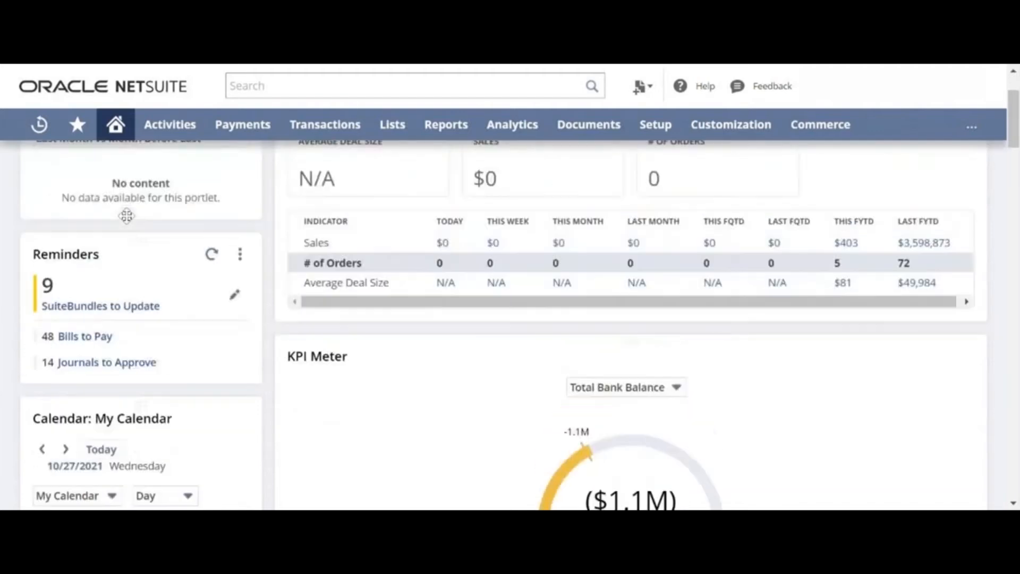
{"action": "scroll", "coordinate": [128, 216], "scroll_direction": "up", "scroll_amount": 1}
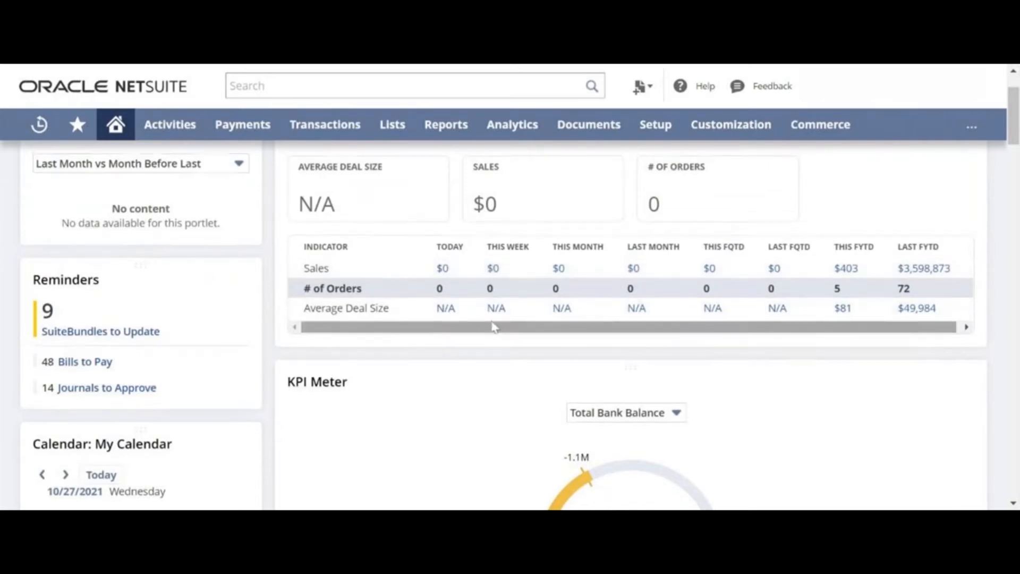
{"action": "scroll", "coordinate": [494, 326], "scroll_direction": "up", "scroll_amount": 2}
{"action": "scroll", "coordinate": [491, 326], "scroll_direction": "down", "scroll_amount": 8}
{"action": "scroll", "coordinate": [492, 326], "scroll_direction": "up", "scroll_amount": 5}
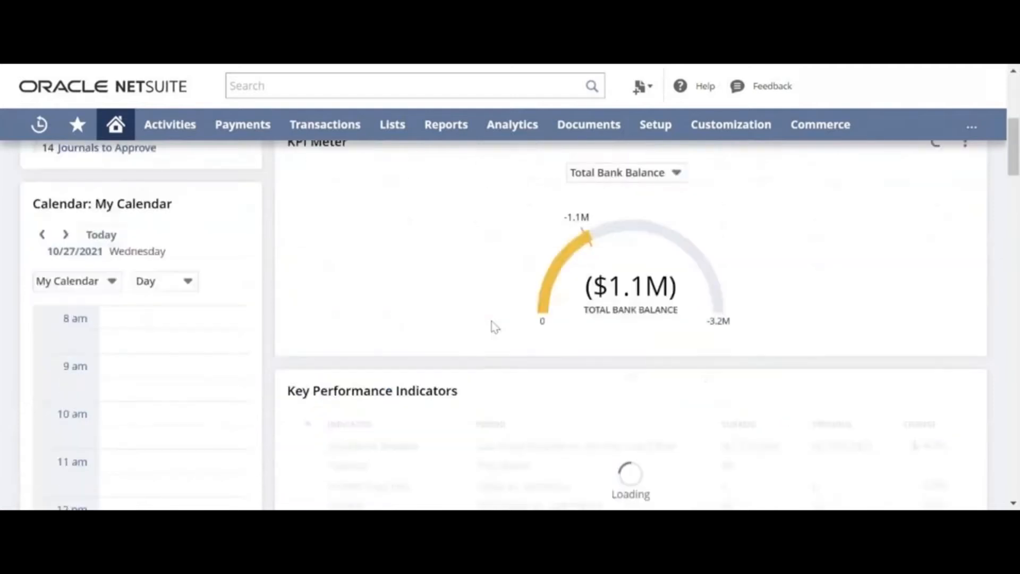
{"action": "scroll", "coordinate": [715, 285], "scroll_direction": "down", "scroll_amount": 5}
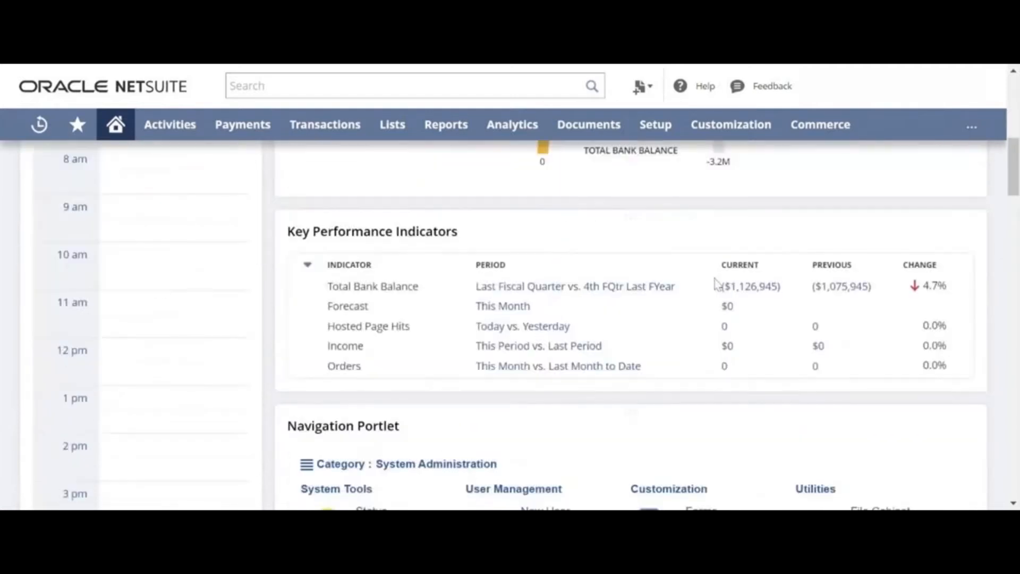
{"action": "scroll", "coordinate": [512, 317], "scroll_direction": "up", "scroll_amount": 5}
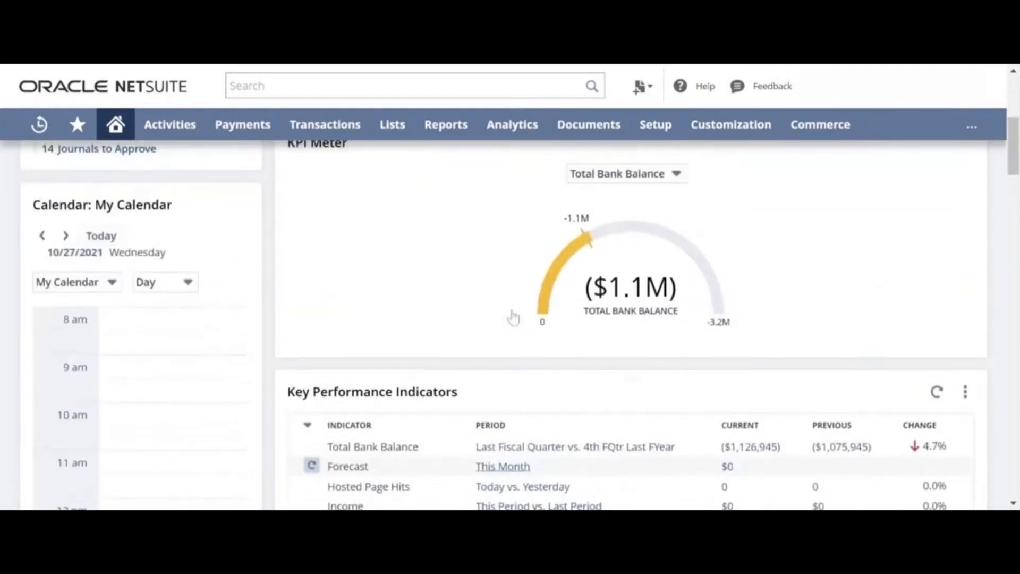
Switch the KPI Meter's indicator to Orders, after briefly trying Forecast.
{"action": "mouse_move", "coordinate": [663, 318]}
{"action": "left_click", "coordinate": [966, 221]}
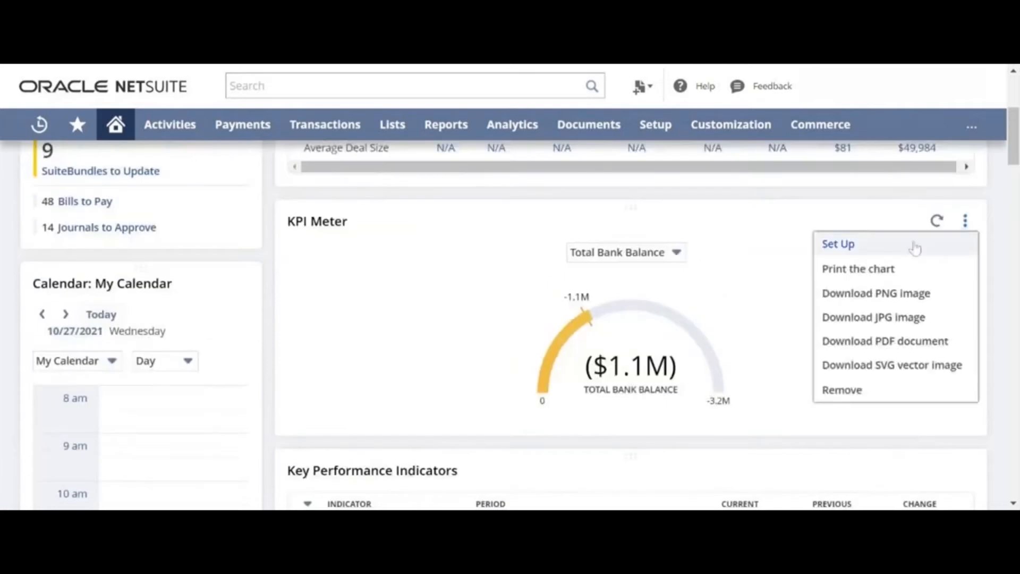
{"action": "left_click", "coordinate": [670, 253]}
{"action": "left_click", "coordinate": [655, 295]}
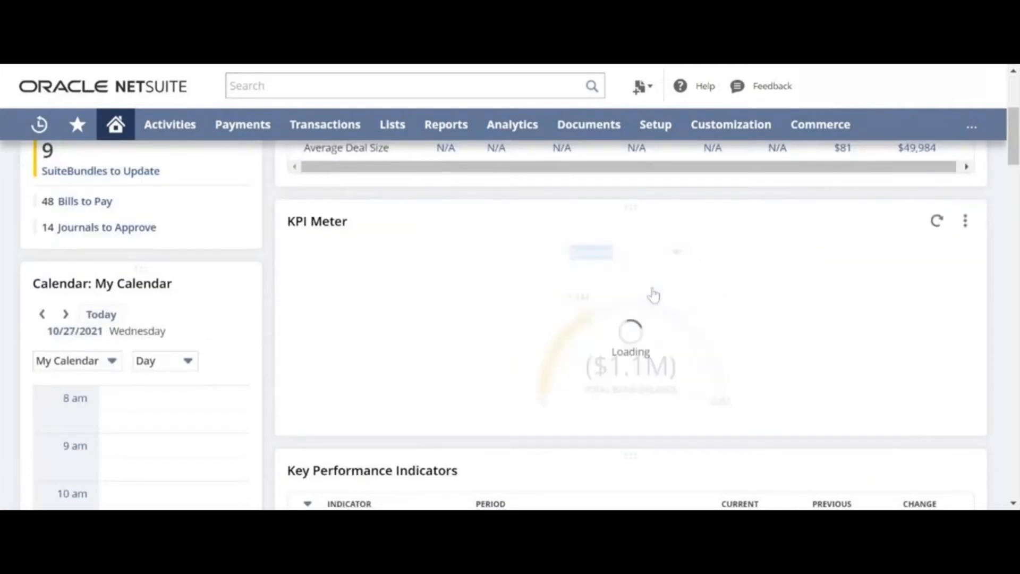
{"action": "scroll", "coordinate": [654, 295], "scroll_direction": "down", "scroll_amount": 3}
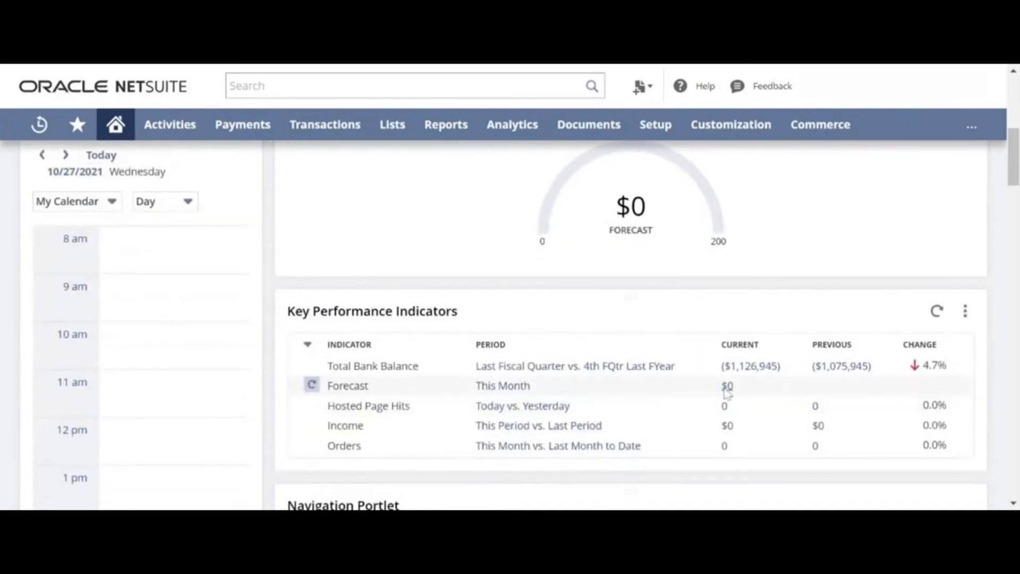
{"action": "scroll", "coordinate": [727, 394], "scroll_direction": "up", "scroll_amount": 3}
{"action": "scroll", "coordinate": [648, 381], "scroll_direction": "down", "scroll_amount": 6}
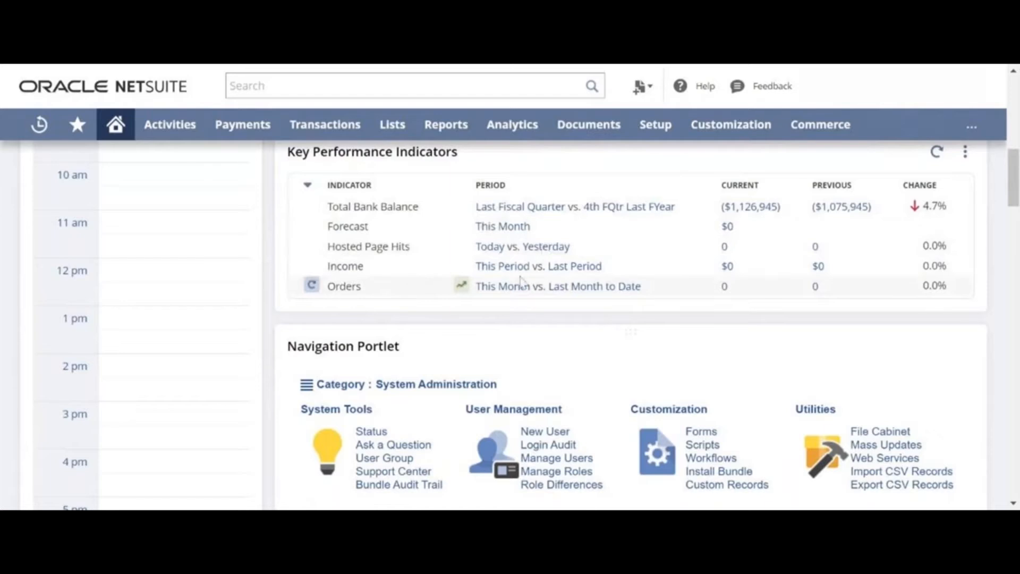
{"action": "scroll", "coordinate": [521, 281], "scroll_direction": "up", "scroll_amount": 6}
{"action": "left_click", "coordinate": [581, 252]}
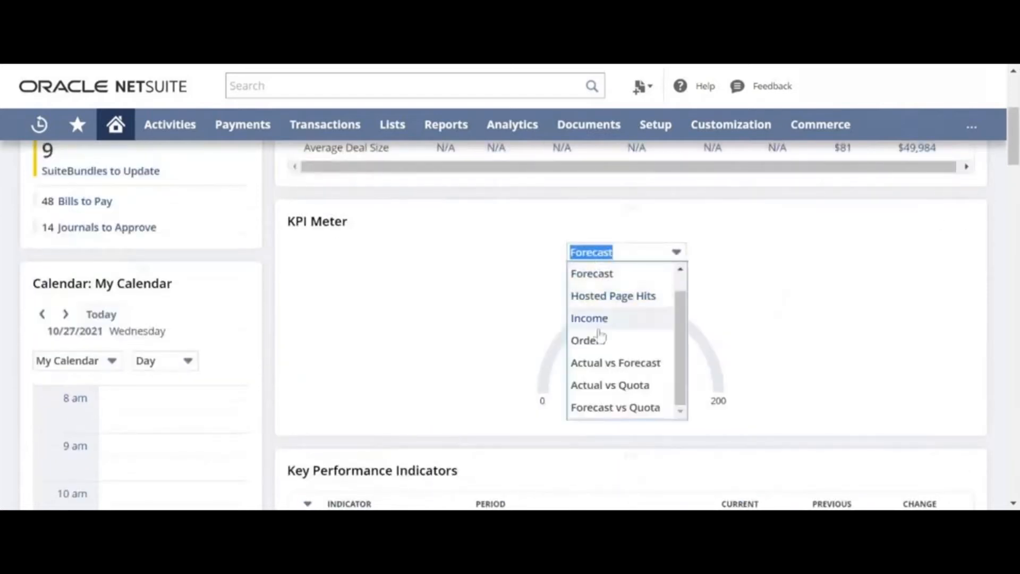
{"action": "left_click", "coordinate": [590, 343]}
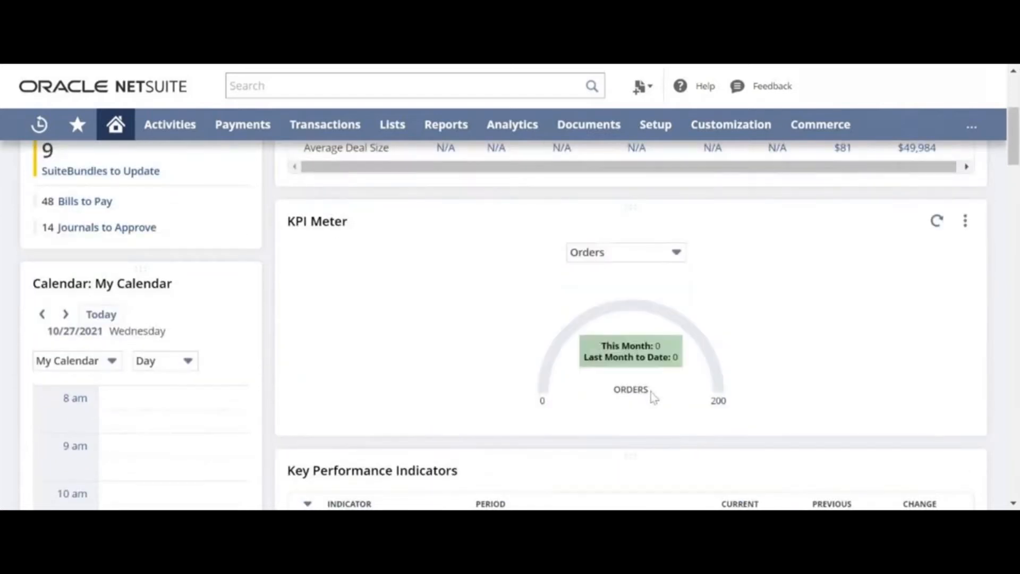
{"action": "scroll", "coordinate": [641, 370], "scroll_direction": "down", "scroll_amount": 5}
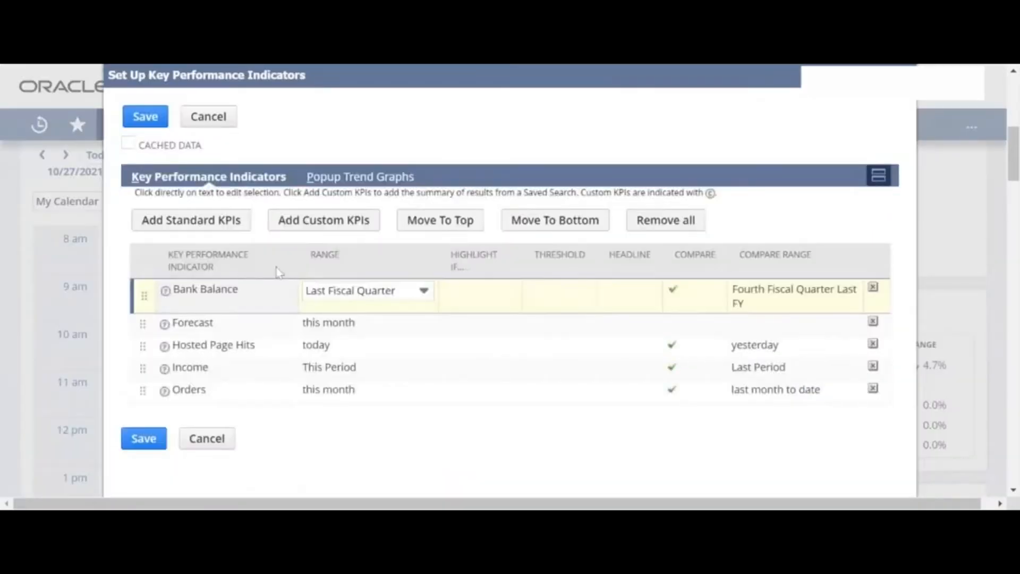
Add New Customers from the standard KPIs to the indicator table.
{"action": "left_click", "coordinate": [201, 229]}
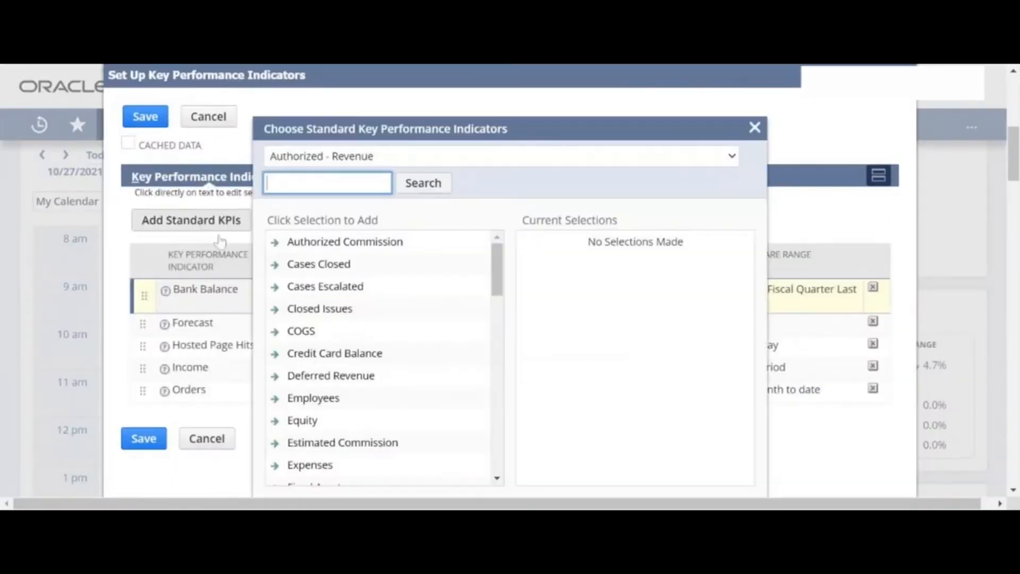
{"action": "scroll", "coordinate": [351, 314], "scroll_direction": "down", "scroll_amount": 4}
{"action": "scroll", "coordinate": [355, 314], "scroll_direction": "down", "scroll_amount": 3}
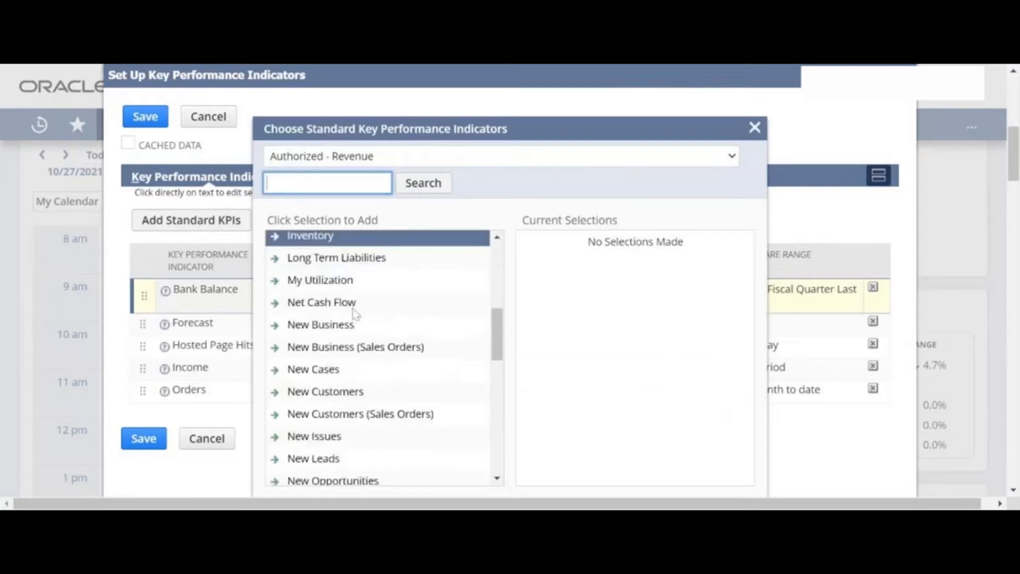
{"action": "left_click", "coordinate": [340, 392]}
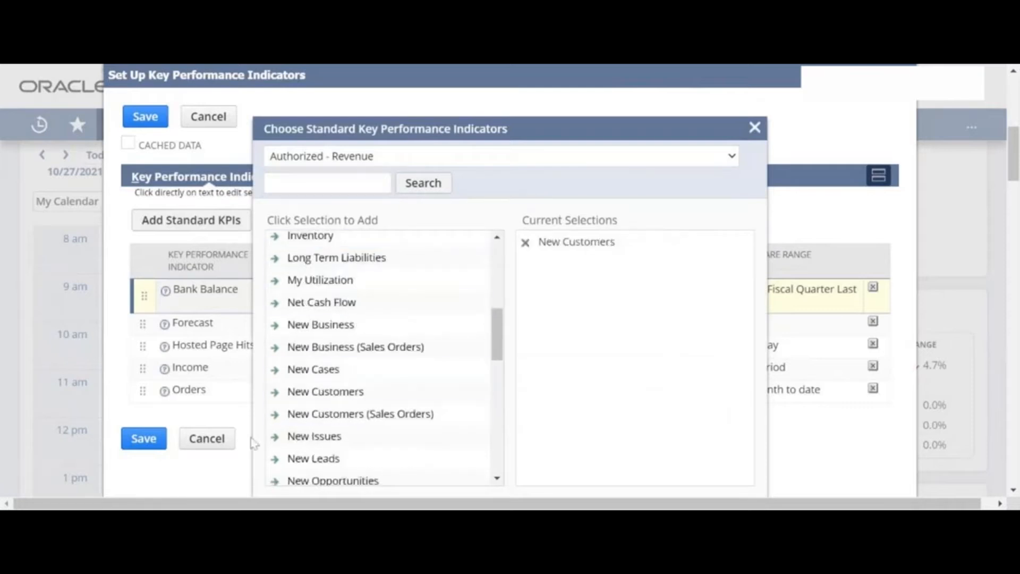
{"action": "scroll", "coordinate": [332, 441], "scroll_direction": "down", "scroll_amount": 6}
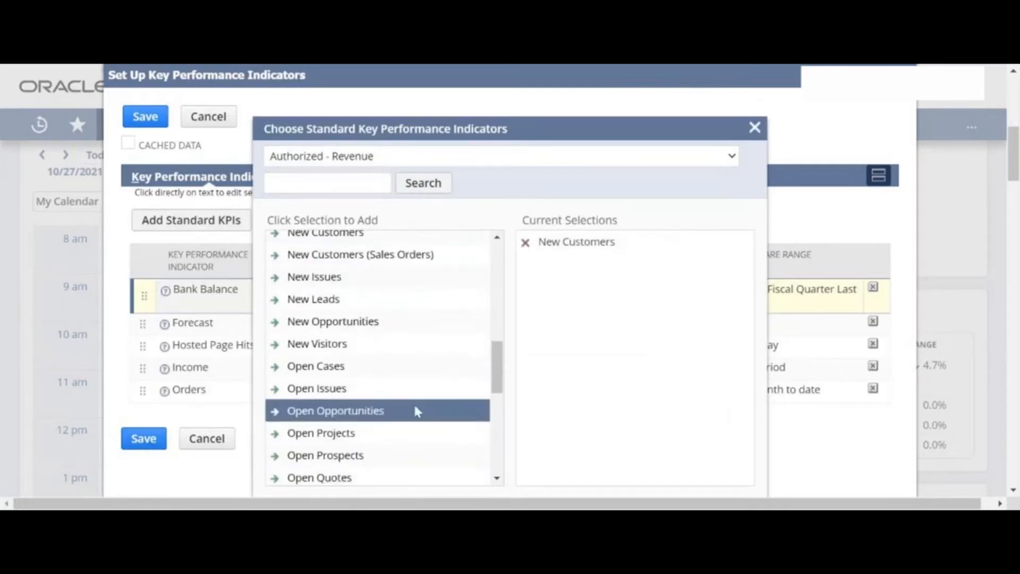
{"action": "scroll", "coordinate": [637, 271], "scroll_direction": "down", "scroll_amount": 6}
{"action": "left_click", "coordinate": [290, 192]}
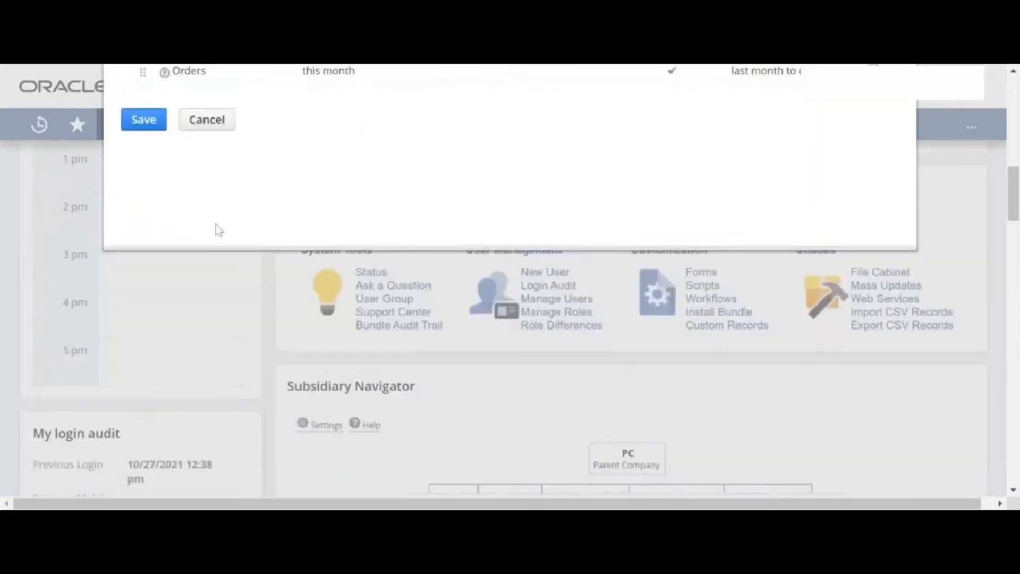
Try this fiscal year as the New Customers range, revert to this month, and save.
{"action": "scroll", "coordinate": [216, 228], "scroll_direction": "up", "scroll_amount": 5}
{"action": "left_click", "coordinate": [380, 336]}
{"action": "left_click", "coordinate": [334, 327]}
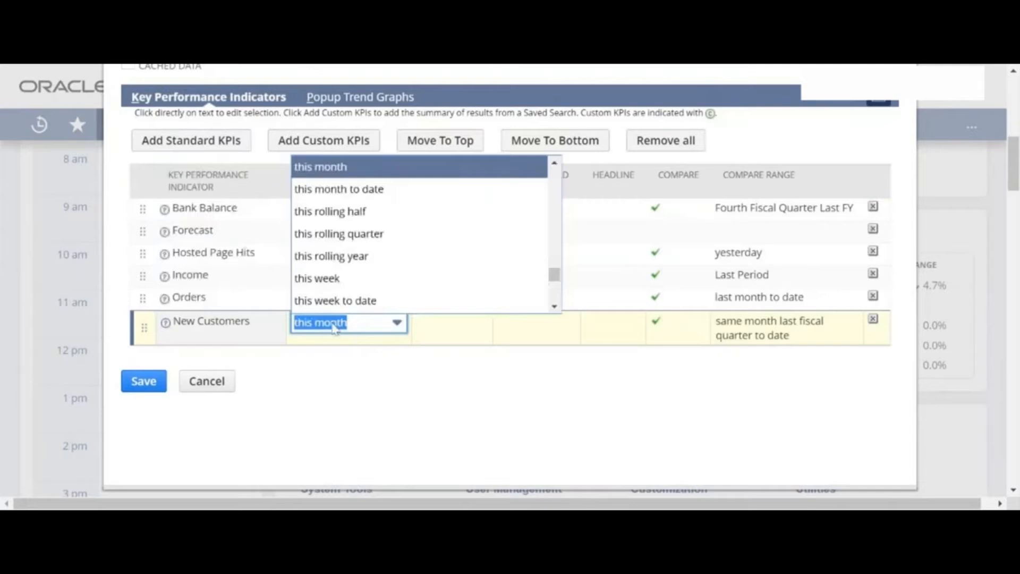
{"action": "scroll", "coordinate": [352, 271], "scroll_direction": "up", "scroll_amount": 2}
{"action": "left_click", "coordinate": [346, 198]}
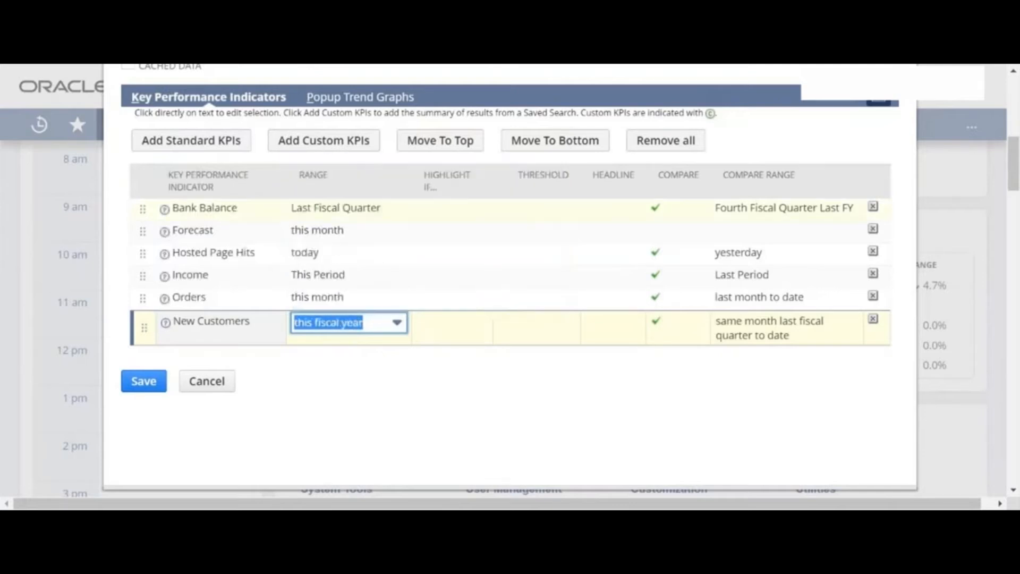
{"action": "left_click", "coordinate": [364, 325]}
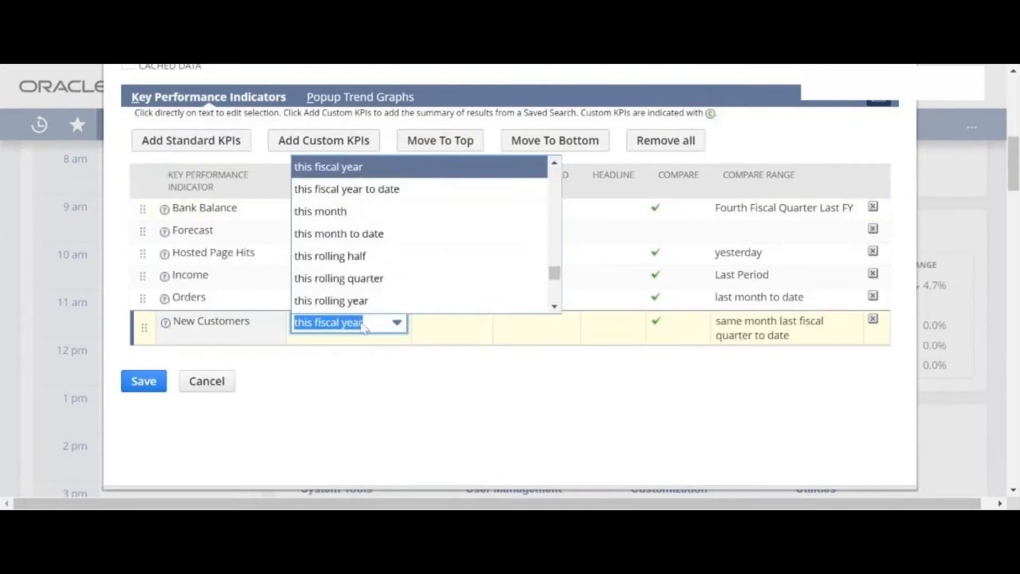
{"action": "left_click", "coordinate": [329, 211]}
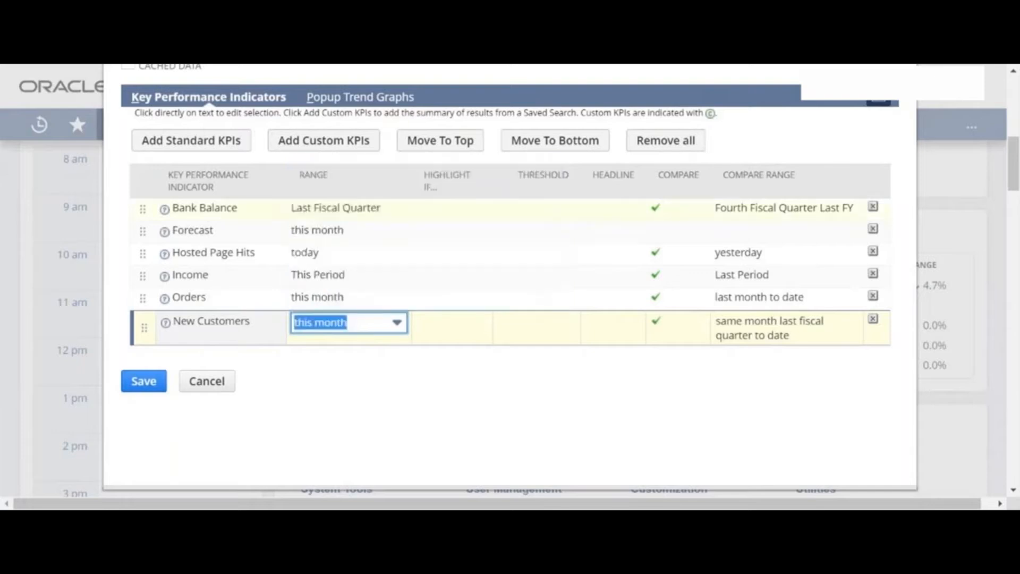
{"action": "left_click", "coordinate": [161, 387]}
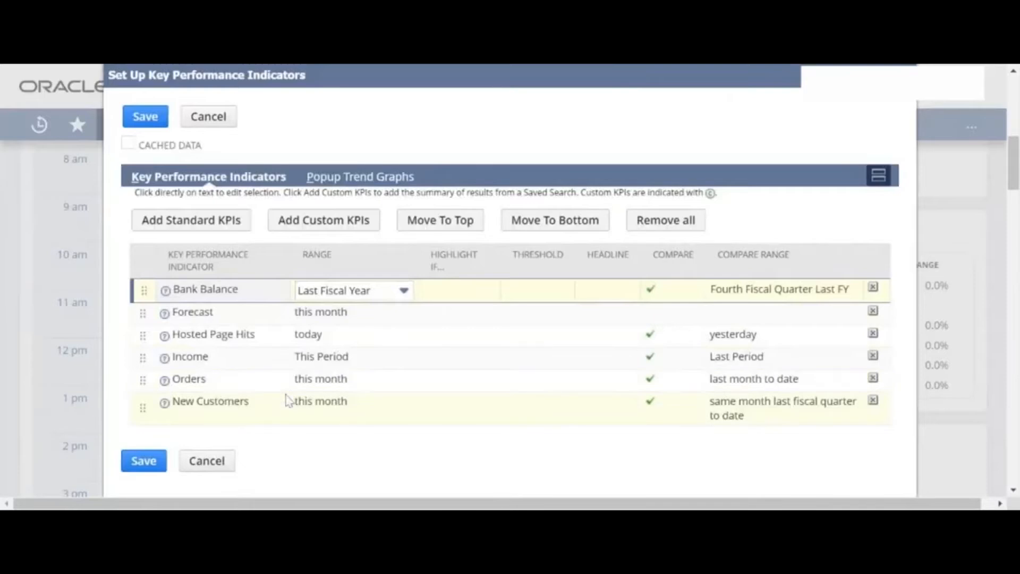
Set the New Customers range to last fiscal year and save the KPI setup.
{"action": "left_click", "coordinate": [287, 399]}
{"action": "left_click", "coordinate": [317, 412]}
{"action": "type", "text": "last business week"}
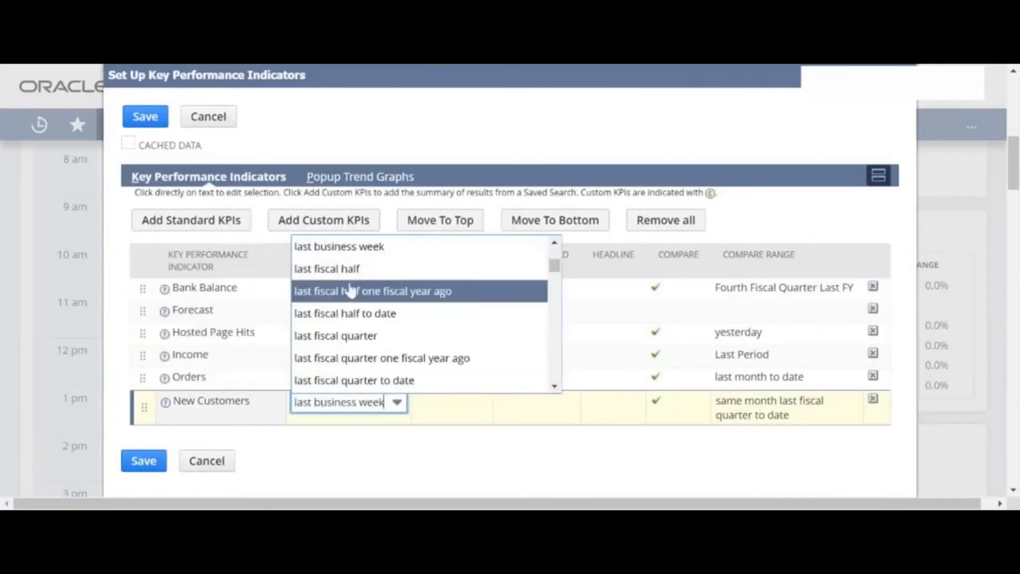
{"action": "scroll", "coordinate": [360, 295], "scroll_direction": "up", "scroll_amount": 3}
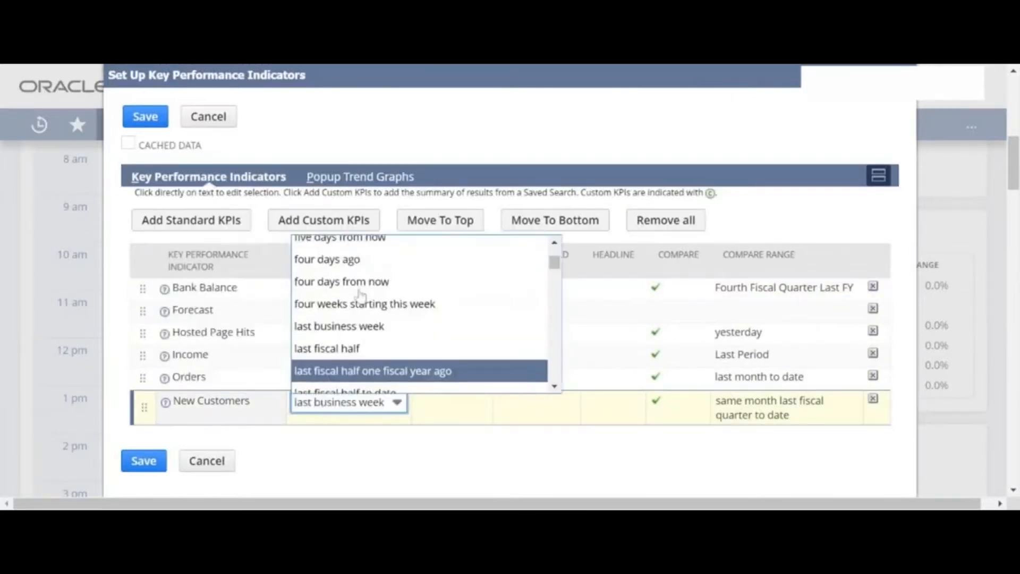
{"action": "scroll", "coordinate": [362, 296], "scroll_direction": "down", "scroll_amount": 5}
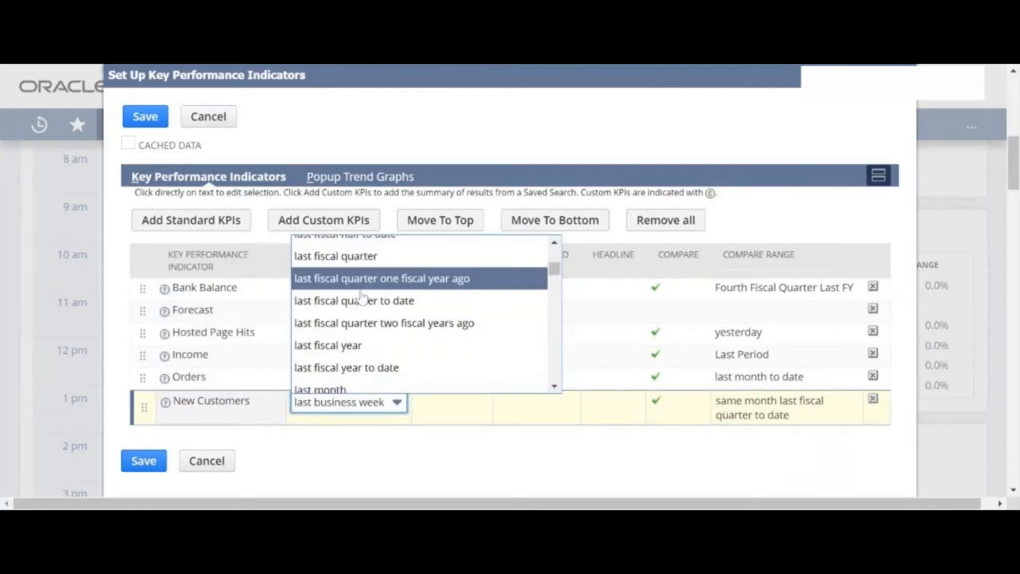
{"action": "left_click", "coordinate": [355, 346]}
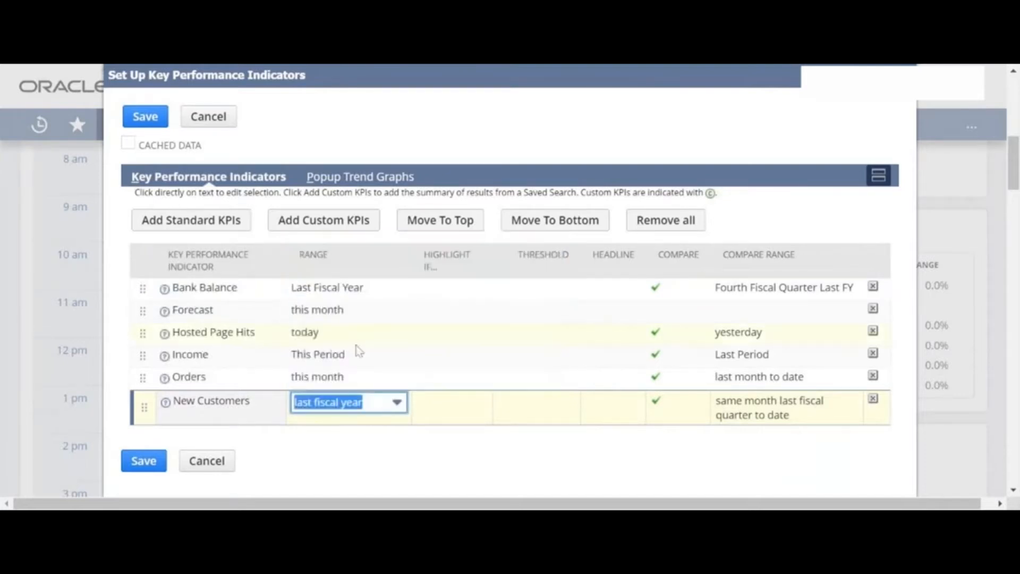
{"action": "left_click", "coordinate": [142, 461]}
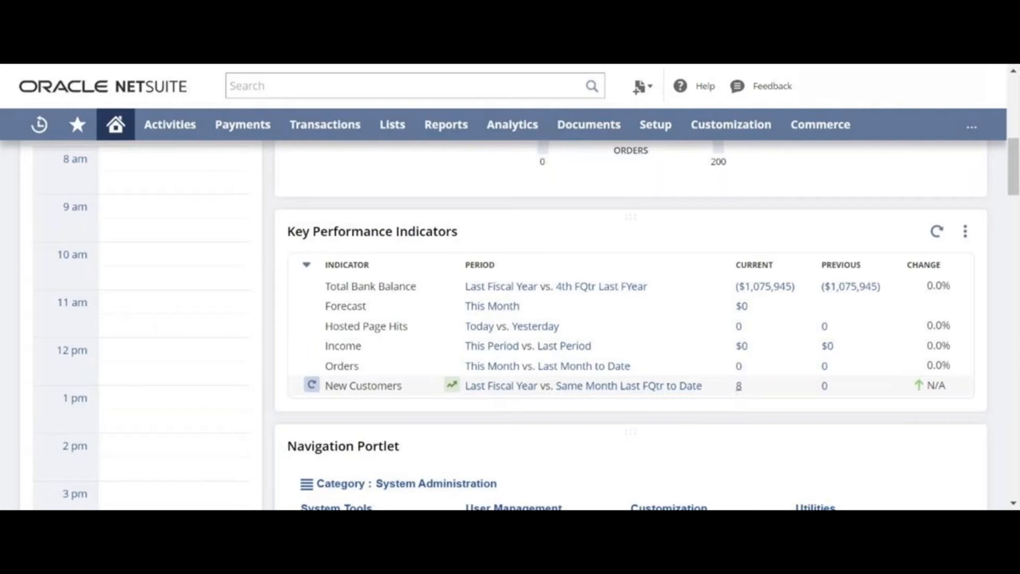
{"action": "left_click", "coordinate": [738, 392]}
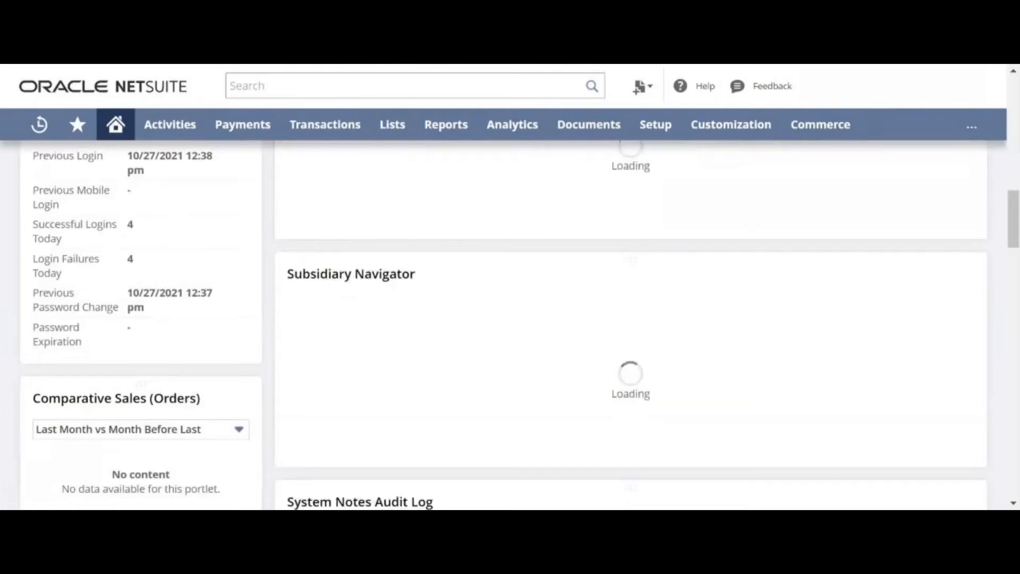
{"action": "scroll", "coordinate": [451, 273], "scroll_direction": "down", "scroll_amount": 8}
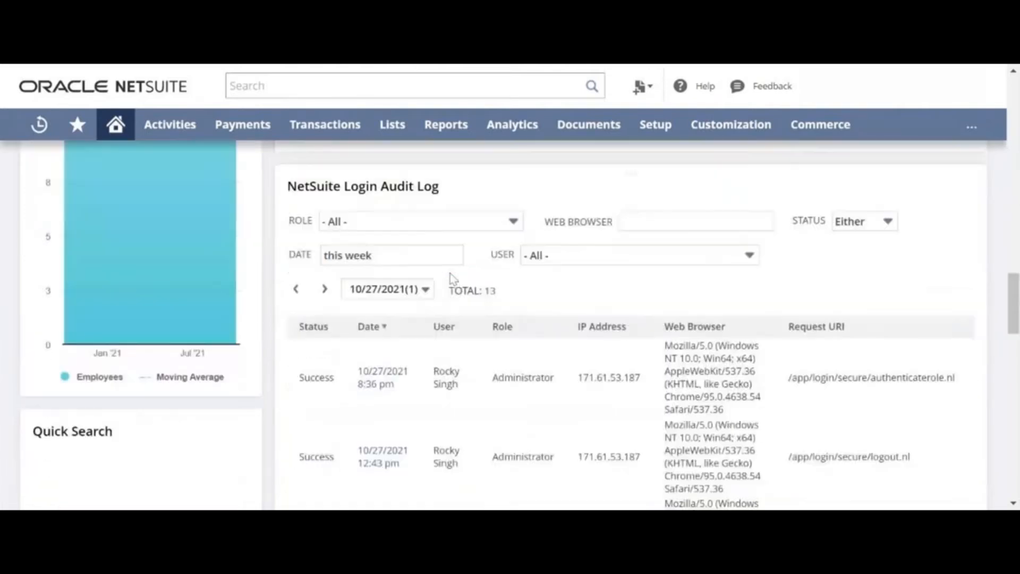
{"action": "scroll", "coordinate": [451, 273], "scroll_direction": "up", "scroll_amount": 8}
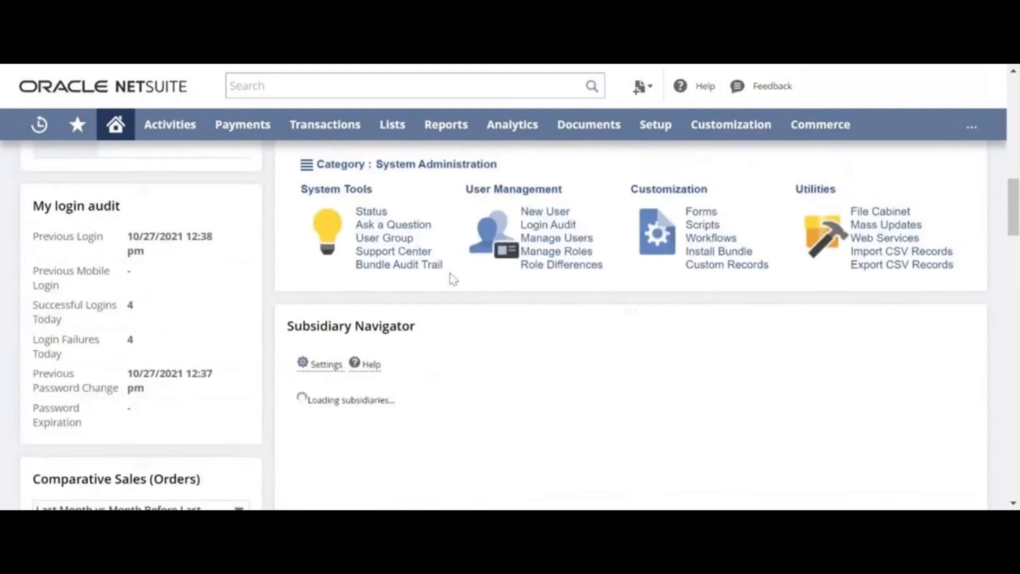
{"action": "scroll", "coordinate": [450, 276], "scroll_direction": "up", "scroll_amount": 8}
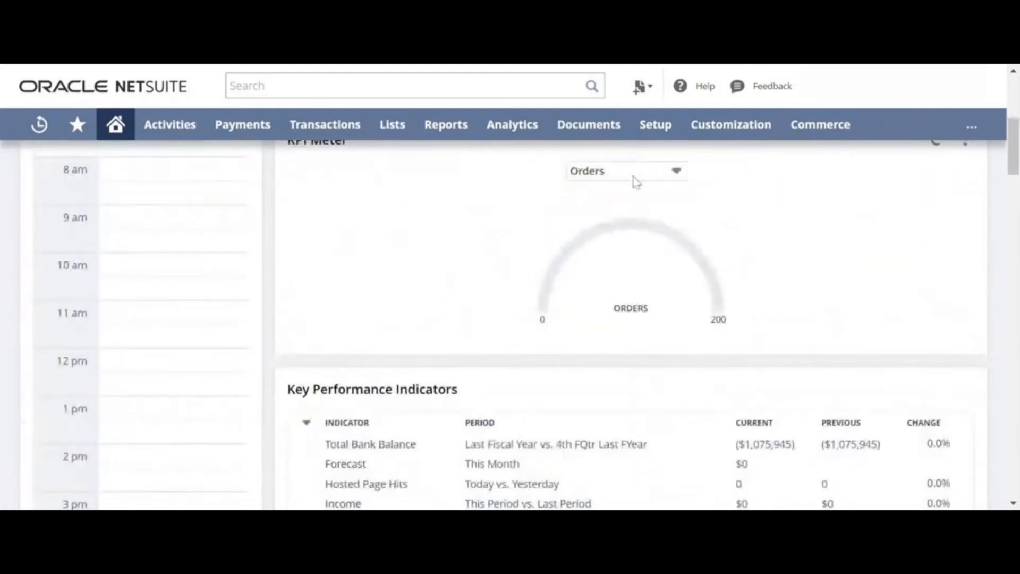
{"action": "left_click", "coordinate": [636, 181]}
{"action": "scroll", "coordinate": [683, 254], "scroll_direction": "up", "scroll_amount": 1}
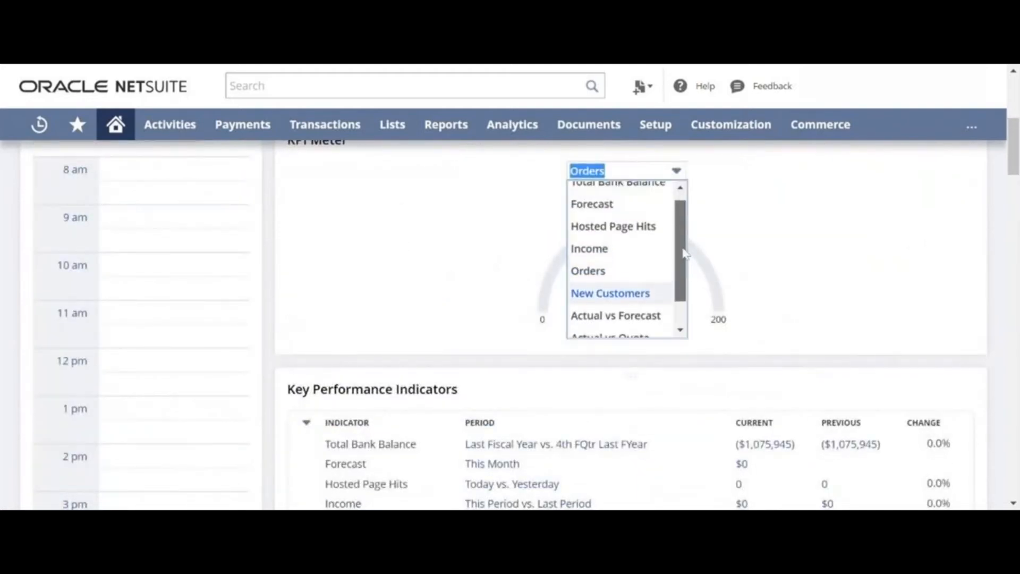
{"action": "scroll", "coordinate": [674, 255], "scroll_direction": "down", "scroll_amount": 2}
{"action": "scroll", "coordinate": [802, 259], "scroll_direction": "up", "scroll_amount": 4}
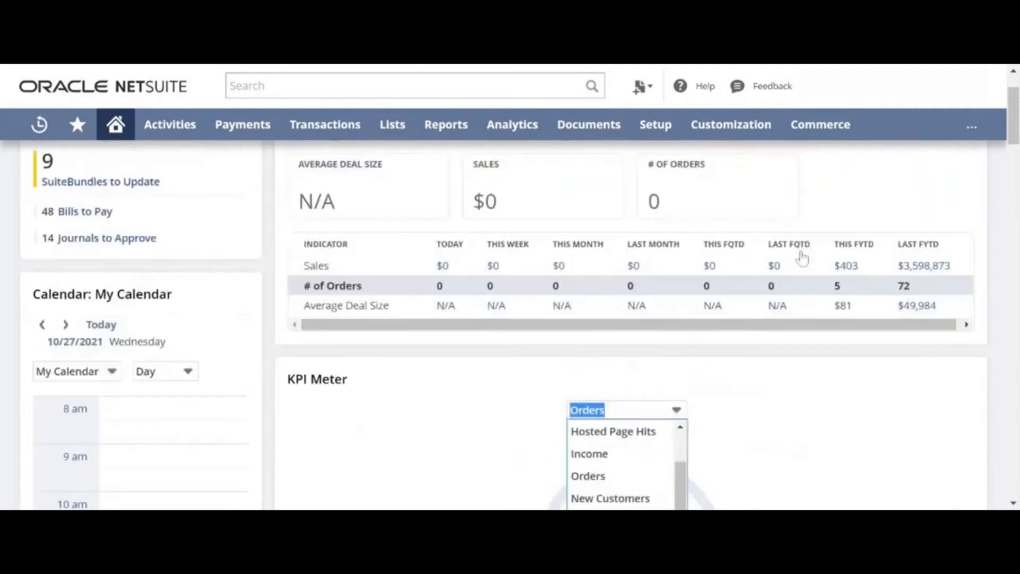
{"action": "scroll", "coordinate": [599, 372], "scroll_direction": "down", "scroll_amount": 2}
{"action": "left_click", "coordinate": [616, 420]}
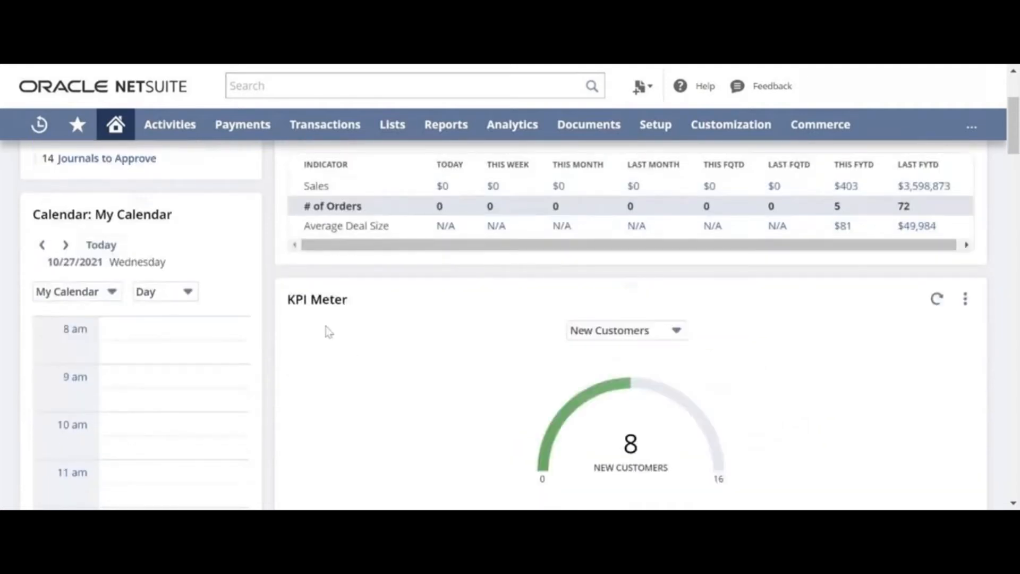
{"action": "scroll", "coordinate": [342, 297], "scroll_direction": "down", "scroll_amount": 3}
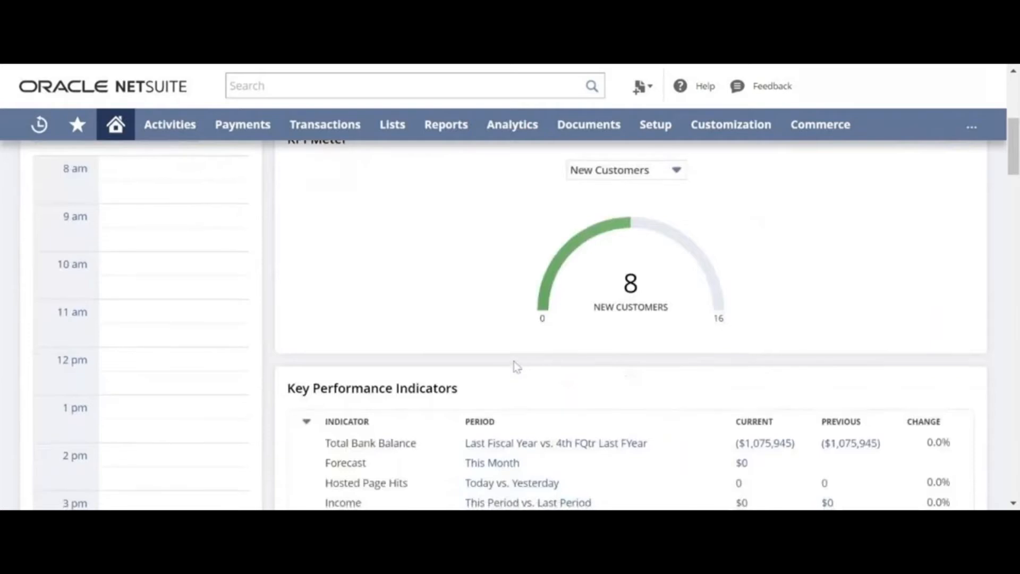
{"action": "scroll", "coordinate": [516, 366], "scroll_direction": "down", "scroll_amount": 3}
{"action": "scroll", "coordinate": [489, 351], "scroll_direction": "up", "scroll_amount": 1}
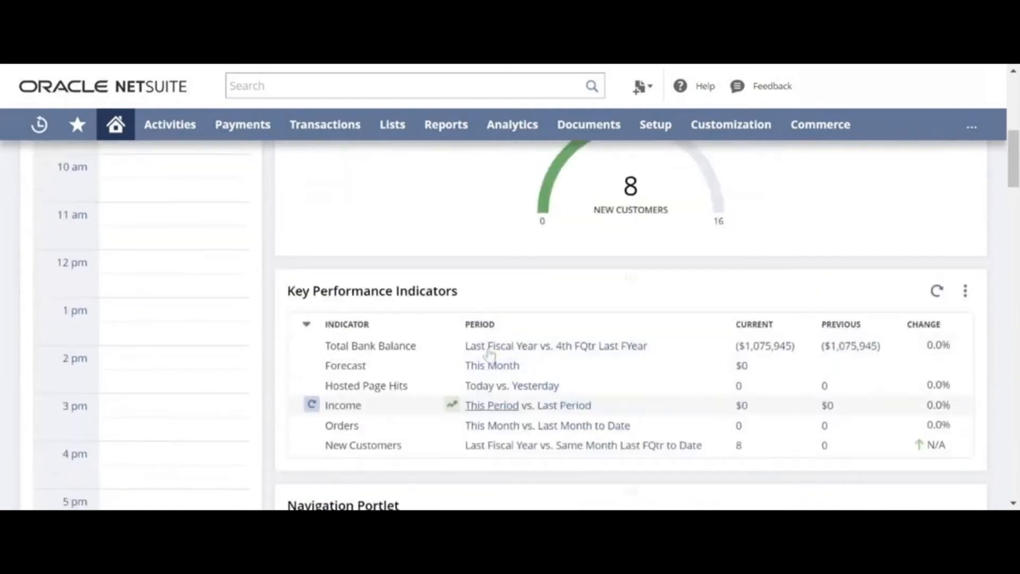
{"action": "scroll", "coordinate": [385, 305], "scroll_direction": "up", "scroll_amount": 5}
{"action": "scroll", "coordinate": [385, 306], "scroll_direction": "down", "scroll_amount": 2}
{"action": "scroll", "coordinate": [388, 312], "scroll_direction": "up", "scroll_amount": 6}
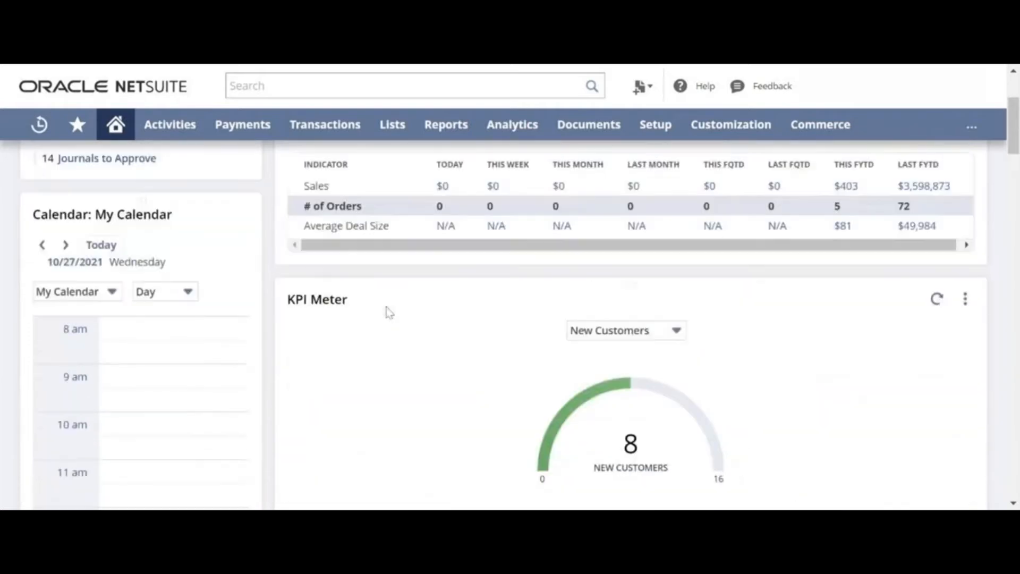
{"action": "scroll", "coordinate": [385, 307], "scroll_direction": "down", "scroll_amount": 3}
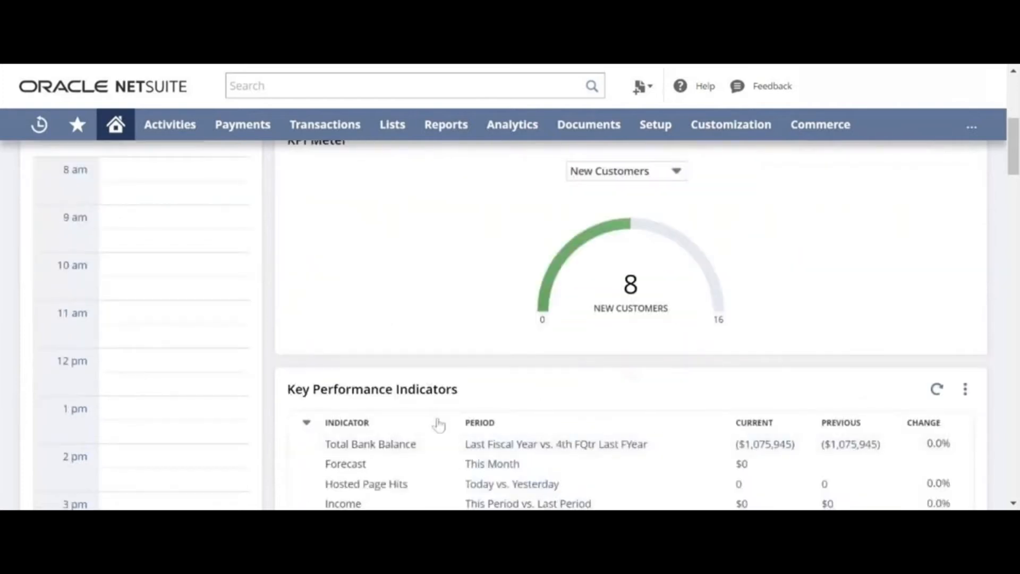
{"action": "scroll", "coordinate": [452, 432], "scroll_direction": "down", "scroll_amount": 3}
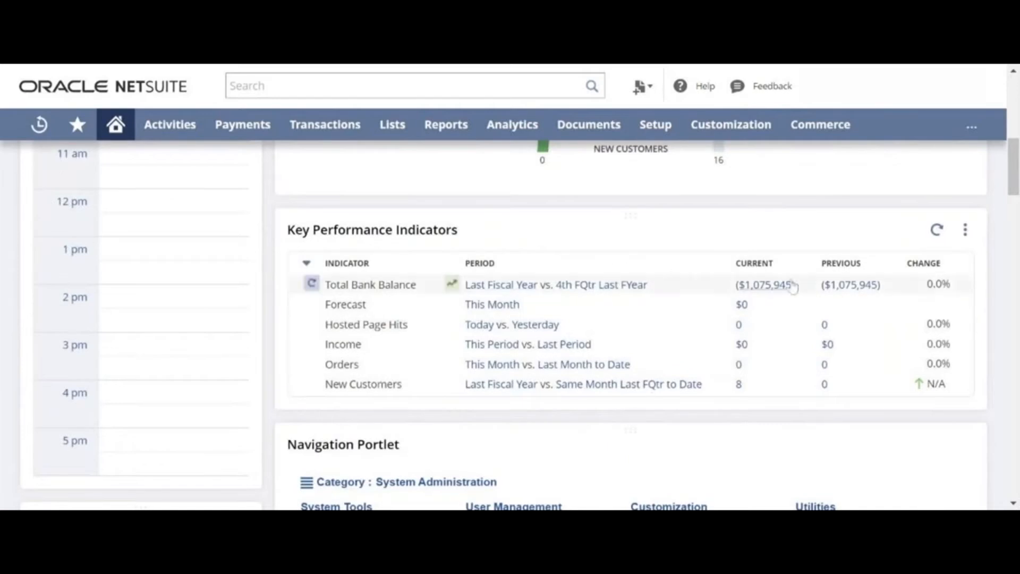
{"action": "scroll", "coordinate": [595, 369], "scroll_direction": "up", "scroll_amount": 5}
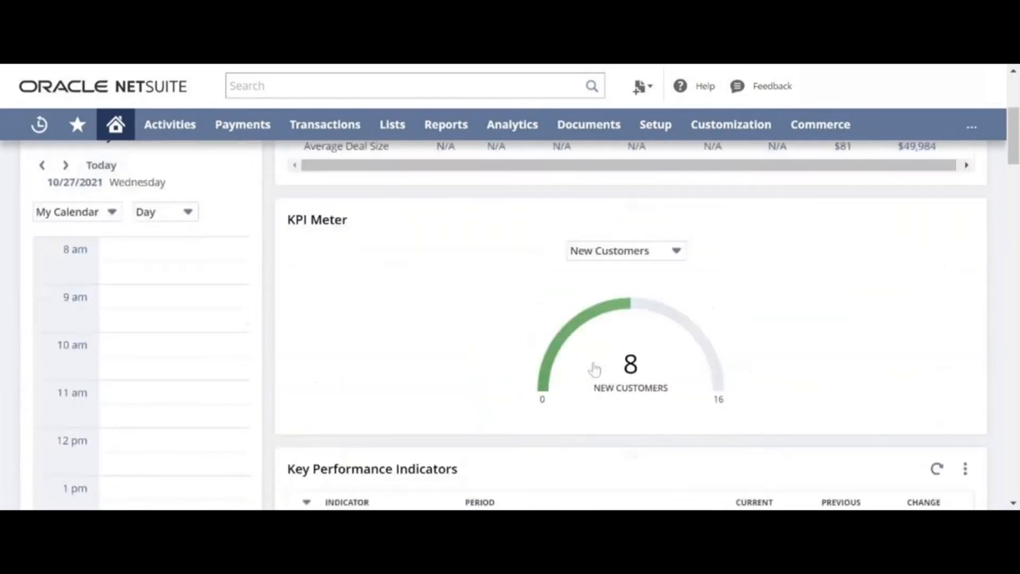
{"action": "left_click", "coordinate": [643, 250]}
{"action": "scroll", "coordinate": [434, 280], "scroll_direction": "down", "scroll_amount": 1}
{"action": "scroll", "coordinate": [434, 280], "scroll_direction": "down", "scroll_amount": 2}
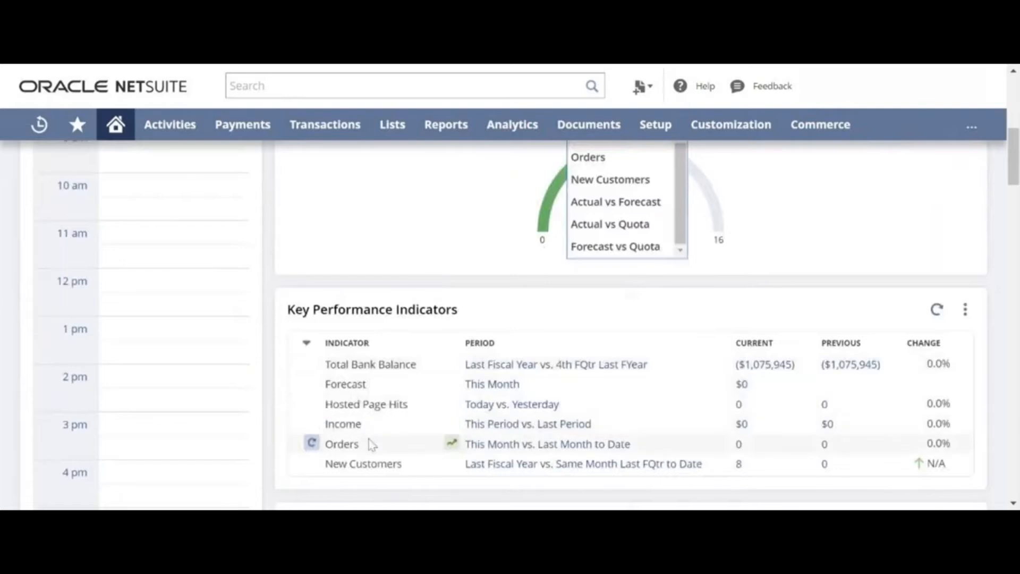
{"action": "scroll", "coordinate": [617, 316], "scroll_direction": "up", "scroll_amount": 4}
{"action": "left_click_drag", "start_coordinate": [677, 414], "coordinate": [678, 383]}
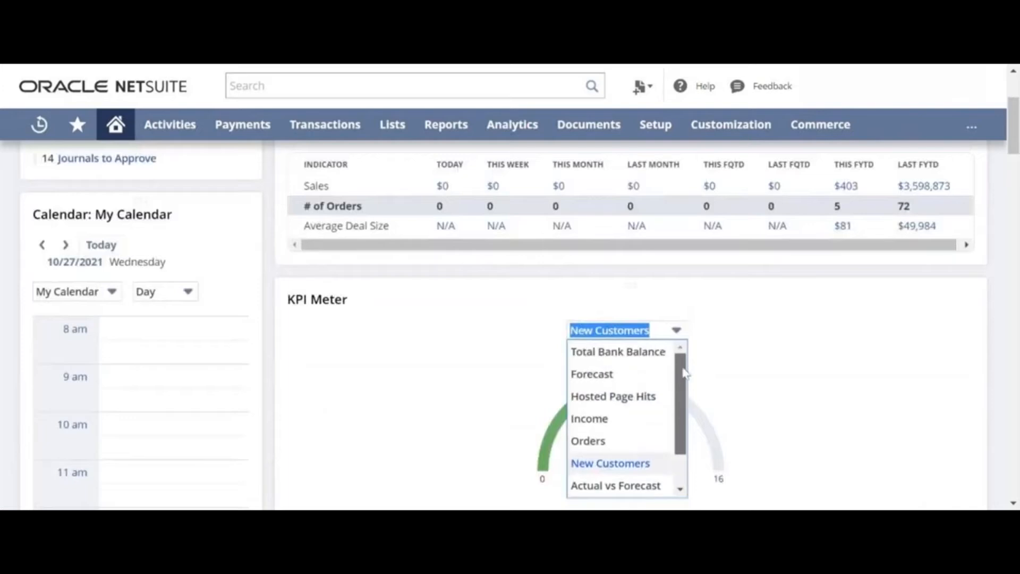
{"action": "left_click", "coordinate": [804, 371]}
{"action": "scroll", "coordinate": [803, 372], "scroll_direction": "down", "scroll_amount": 6}
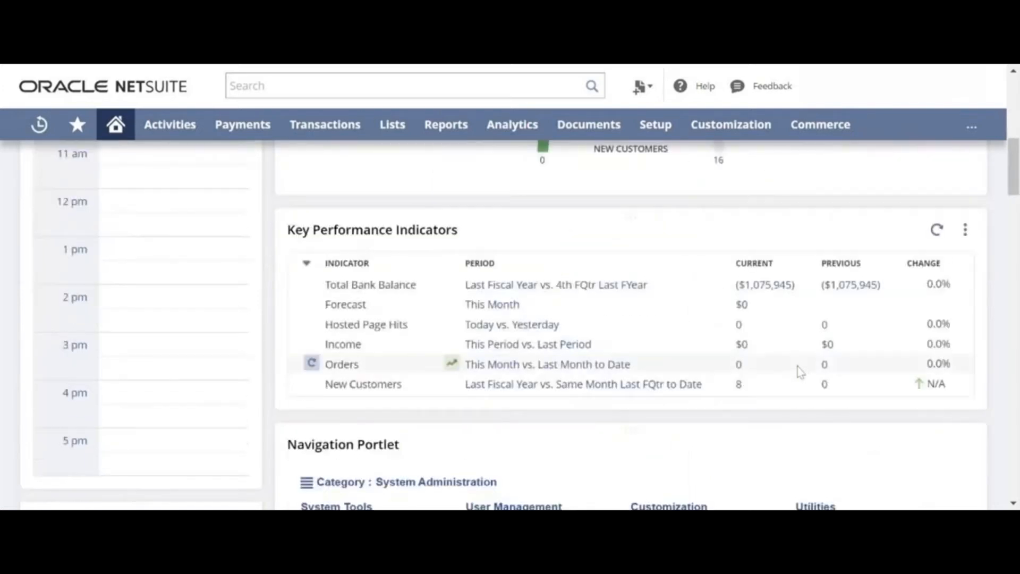
{"action": "scroll", "coordinate": [615, 344], "scroll_direction": "down", "scroll_amount": 2}
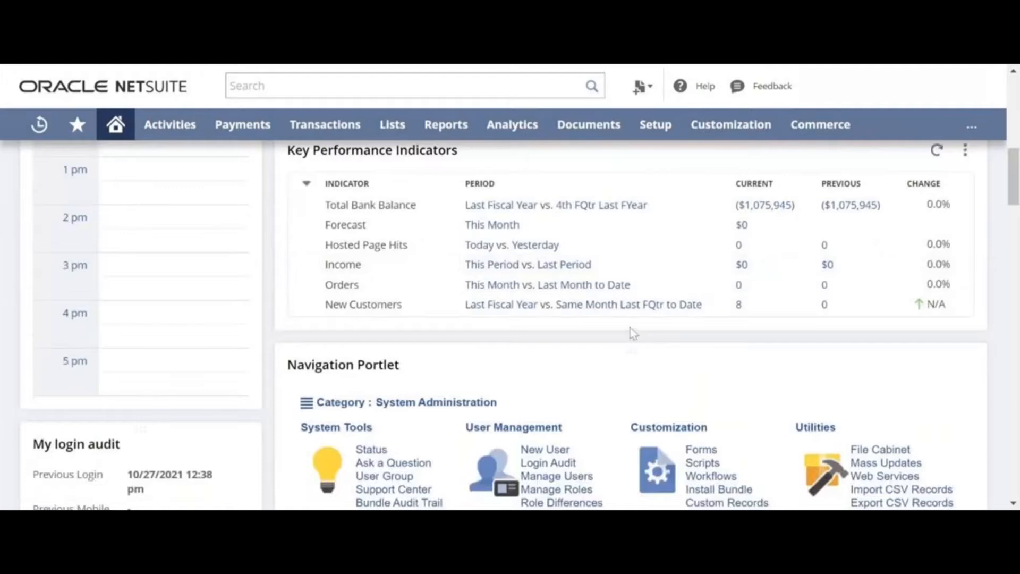
{"action": "scroll", "coordinate": [632, 334], "scroll_direction": "down", "scroll_amount": 2}
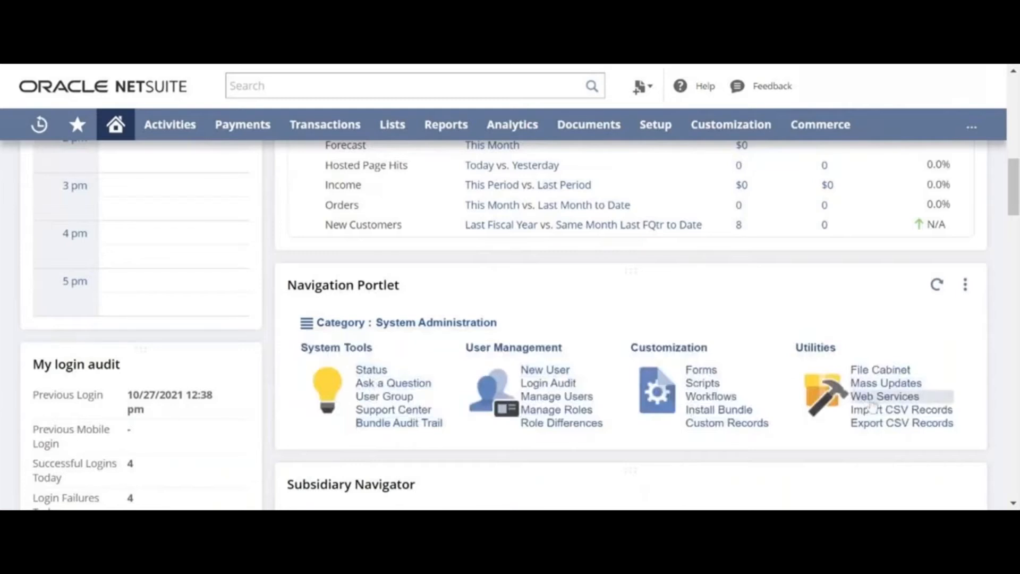
Choose Accounting Analyst as the Navigation Portlet category to list its links.
{"action": "mouse_move", "coordinate": [407, 322]}
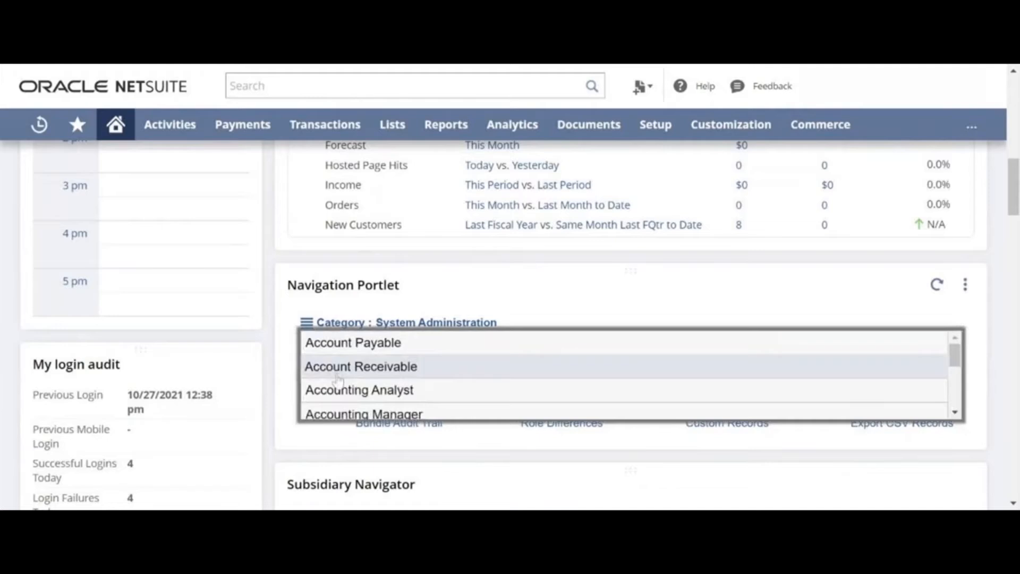
{"action": "left_click", "coordinate": [339, 393]}
{"action": "mouse_move", "coordinate": [379, 335]}
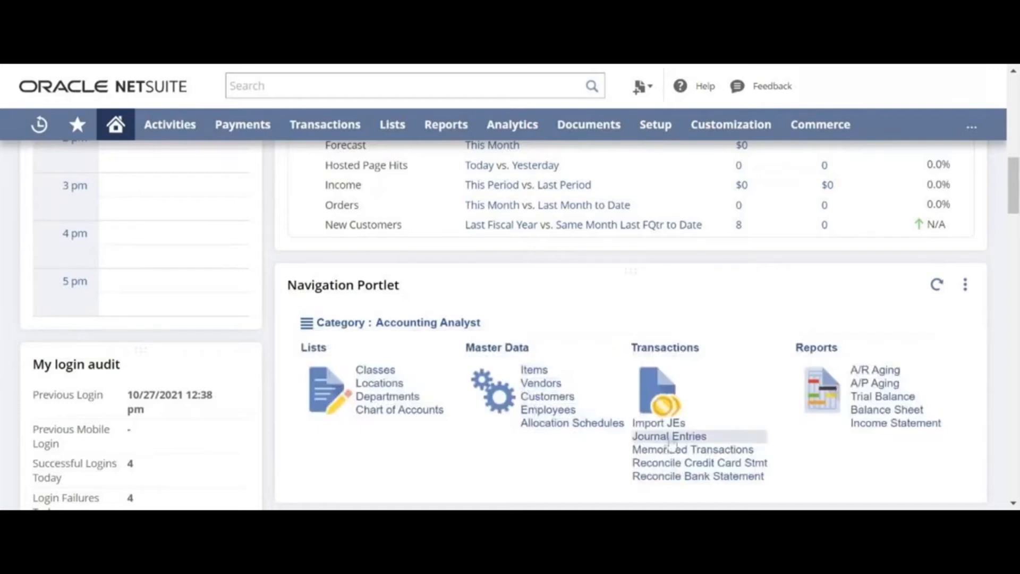
{"action": "scroll", "coordinate": [668, 436], "scroll_direction": "down", "scroll_amount": 1}
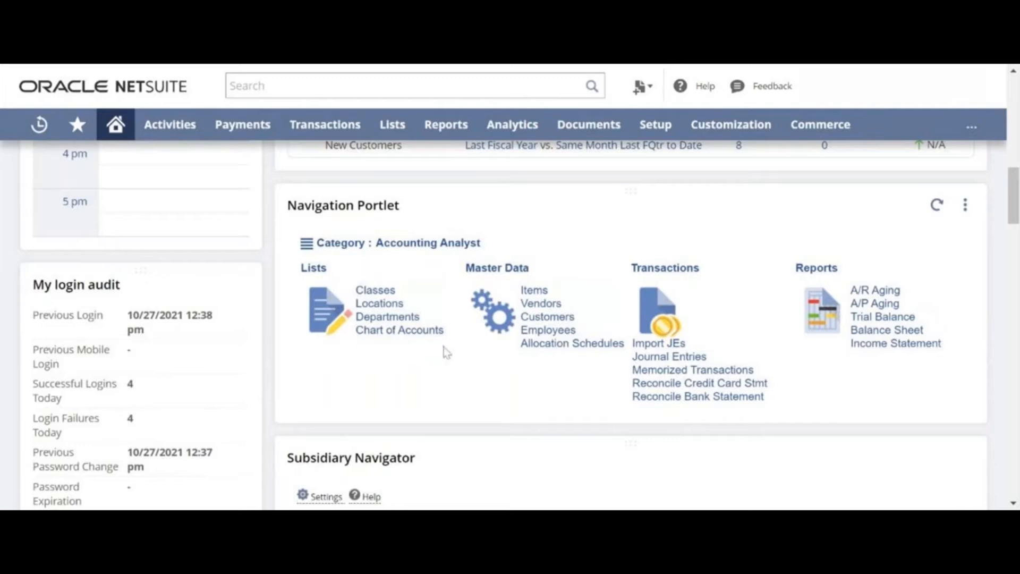
{"action": "scroll", "coordinate": [343, 341], "scroll_direction": "down", "scroll_amount": 5}
{"action": "scroll", "coordinate": [330, 354], "scroll_direction": "down", "scroll_amount": 2}
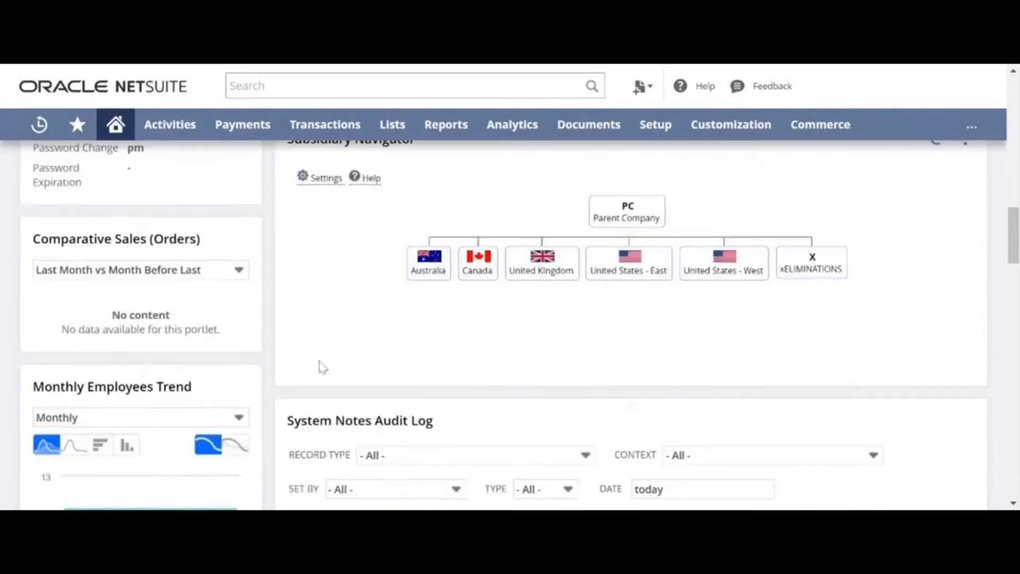
{"action": "scroll", "coordinate": [323, 410], "scroll_direction": "down", "scroll_amount": 1}
{"action": "scroll", "coordinate": [322, 410], "scroll_direction": "down", "scroll_amount": 10}
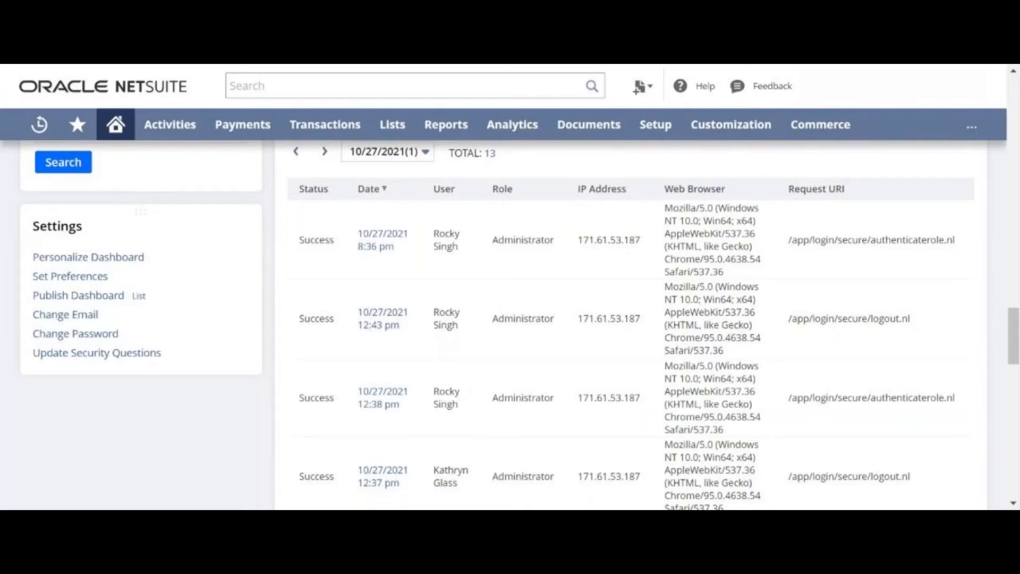
{"action": "left_click", "coordinate": [132, 356]}
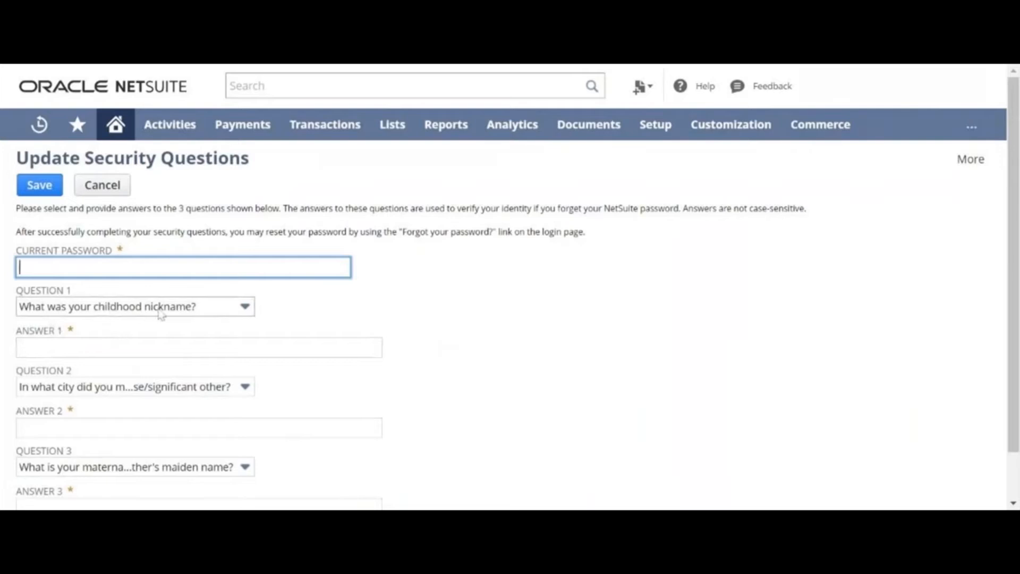
{"action": "left_click", "coordinate": [103, 185]}
{"action": "scroll", "coordinate": [108, 195], "scroll_direction": "down", "scroll_amount": 10}
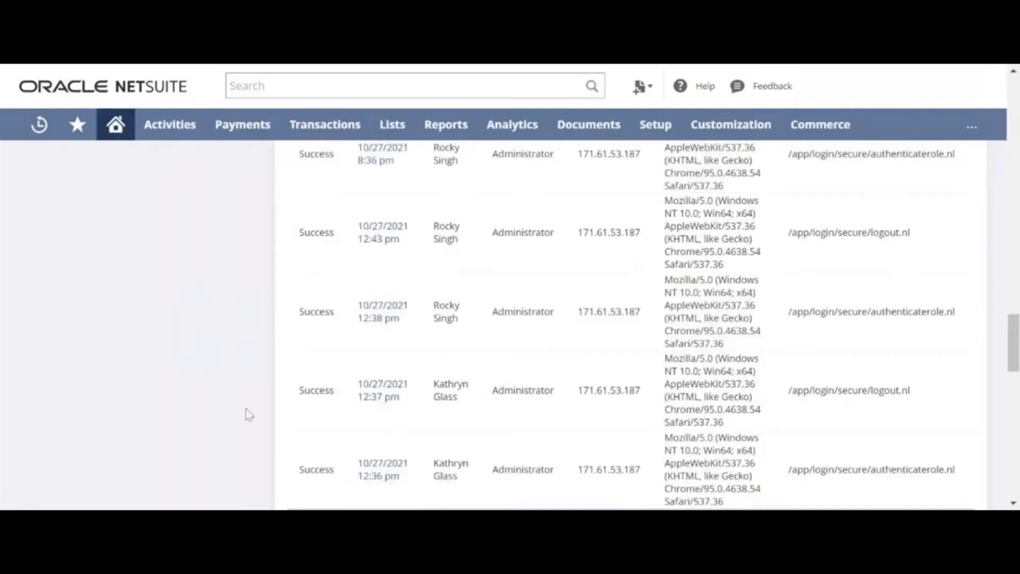
{"action": "scroll", "coordinate": [247, 413], "scroll_direction": "up", "scroll_amount": 3}
{"action": "scroll", "coordinate": [248, 415], "scroll_direction": "up", "scroll_amount": 10}
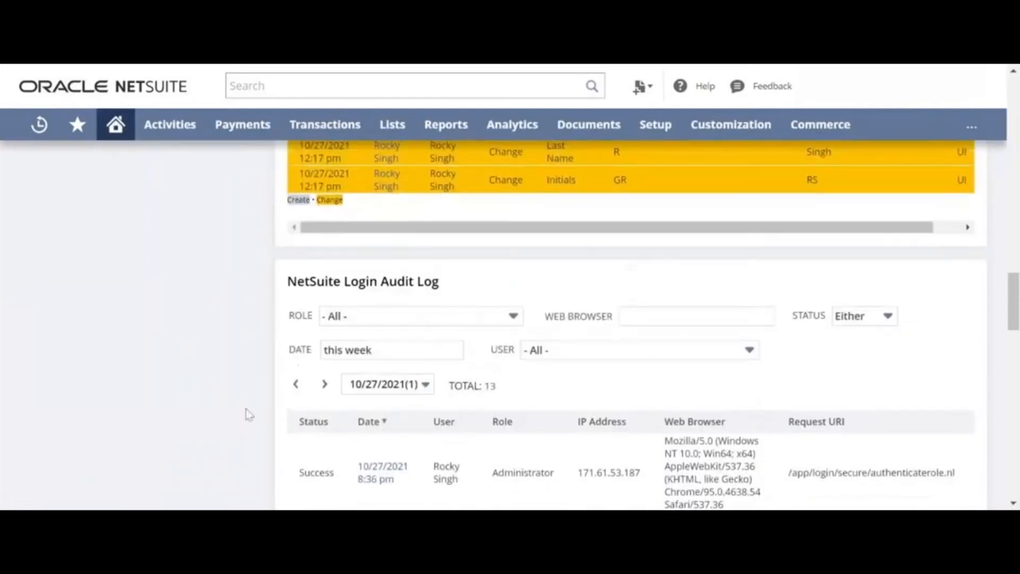
{"action": "scroll", "coordinate": [247, 409], "scroll_direction": "up", "scroll_amount": 10}
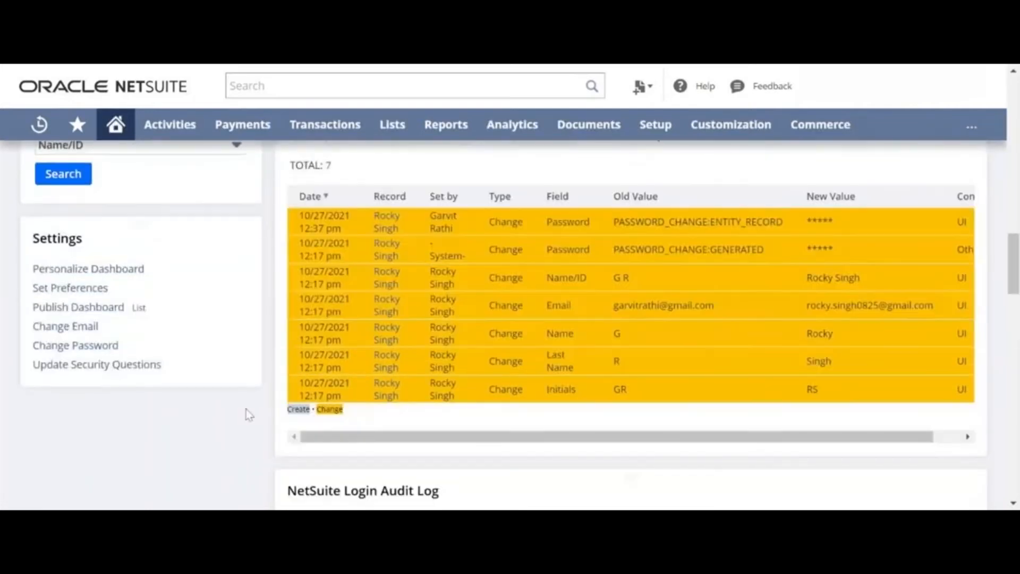
Scroll to the top of the Home dashboard to see the Reminders.
{"action": "scroll", "coordinate": [212, 440], "scroll_direction": "up", "scroll_amount": 10}
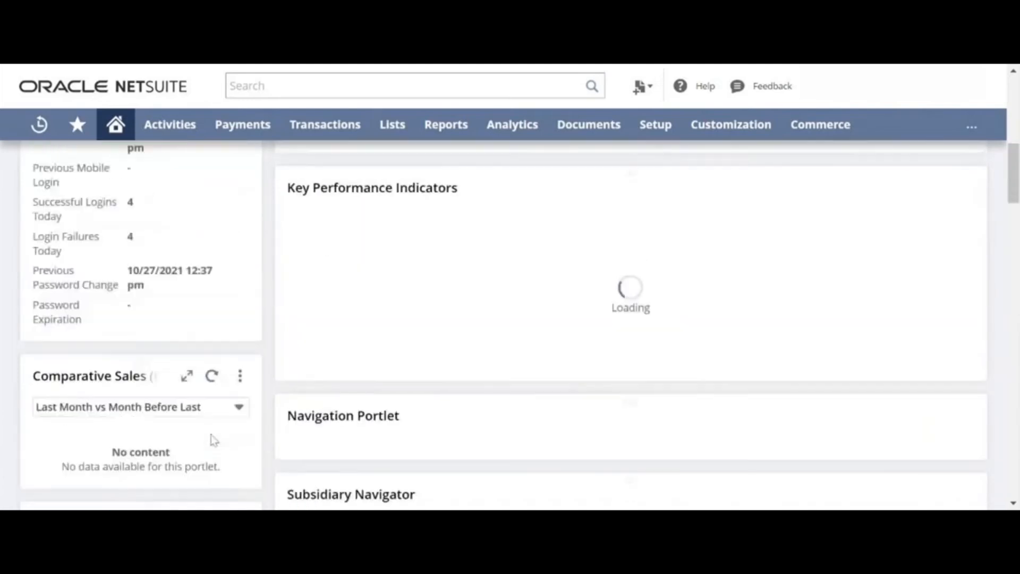
{"action": "scroll", "coordinate": [212, 440], "scroll_direction": "up", "scroll_amount": 1}
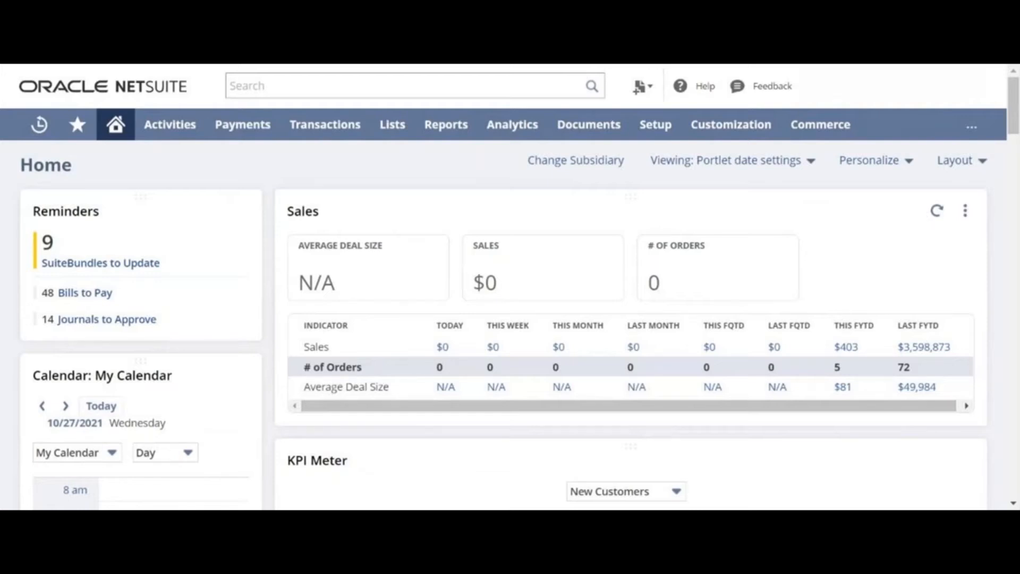
Switch to the already open Setup Manager browser tab.
{"action": "mouse_move", "coordinate": [654, 133]}
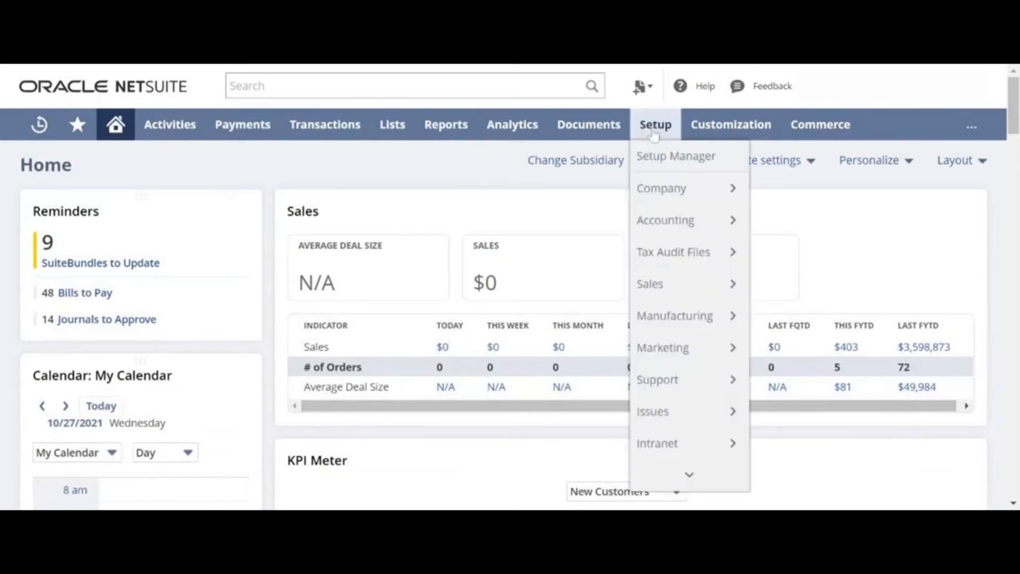
{"action": "mouse_move", "coordinate": [674, 187]}
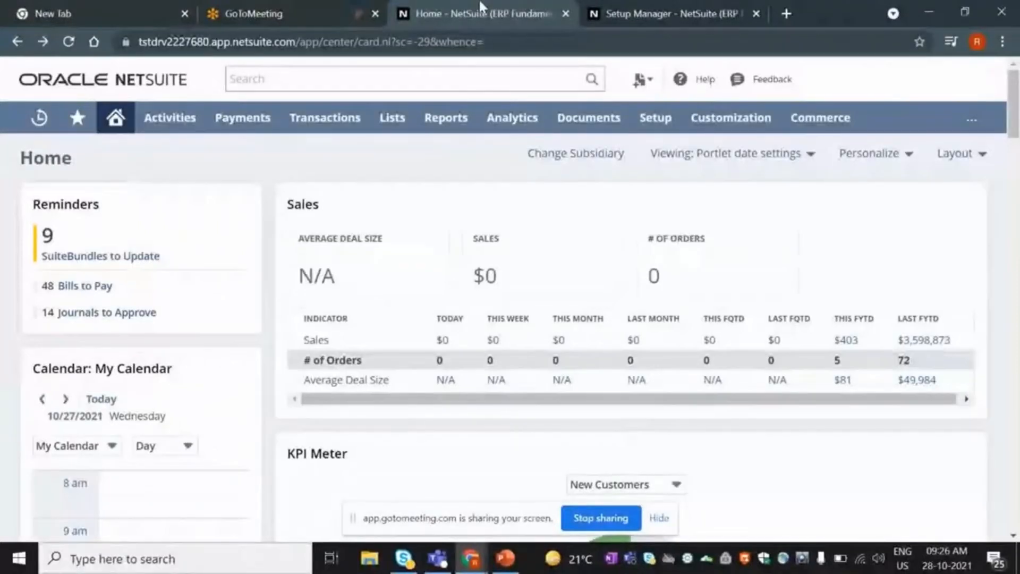
{"action": "left_click", "coordinate": [627, 14]}
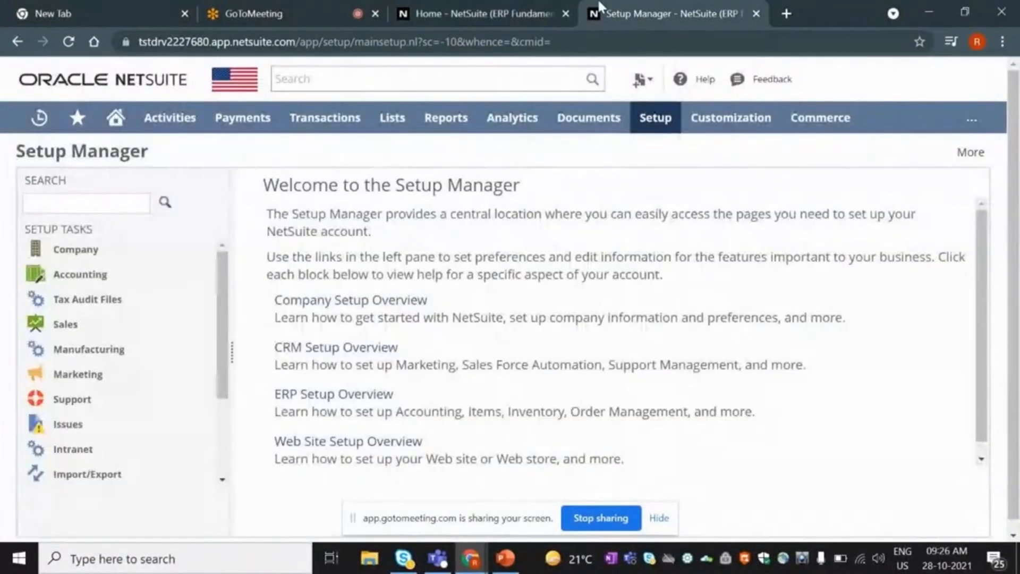
{"action": "mouse_move", "coordinate": [671, 130]}
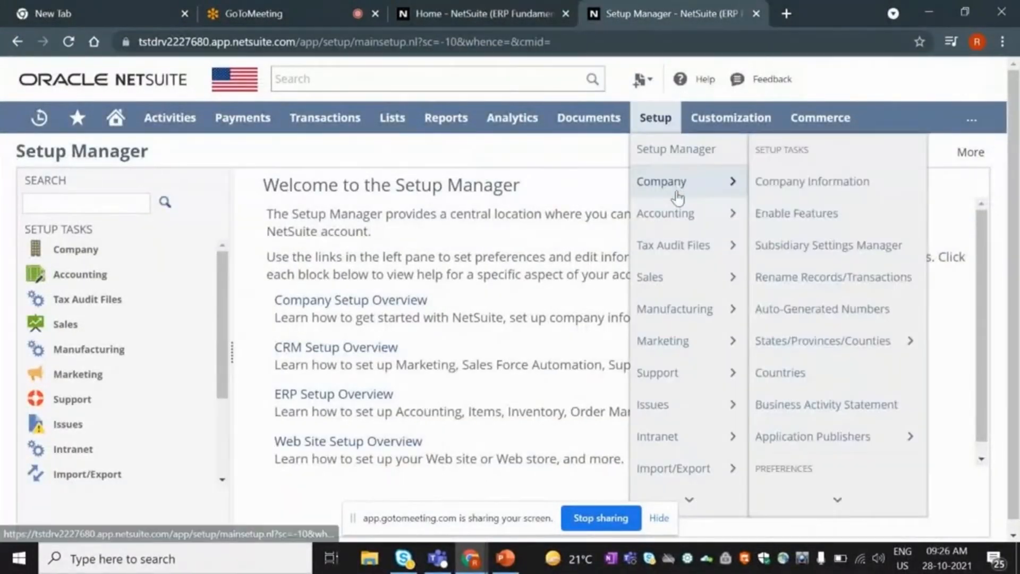
Open Company Information from Setup > Company and review the ERP Fundamentals details.
{"action": "left_click", "coordinate": [814, 197]}
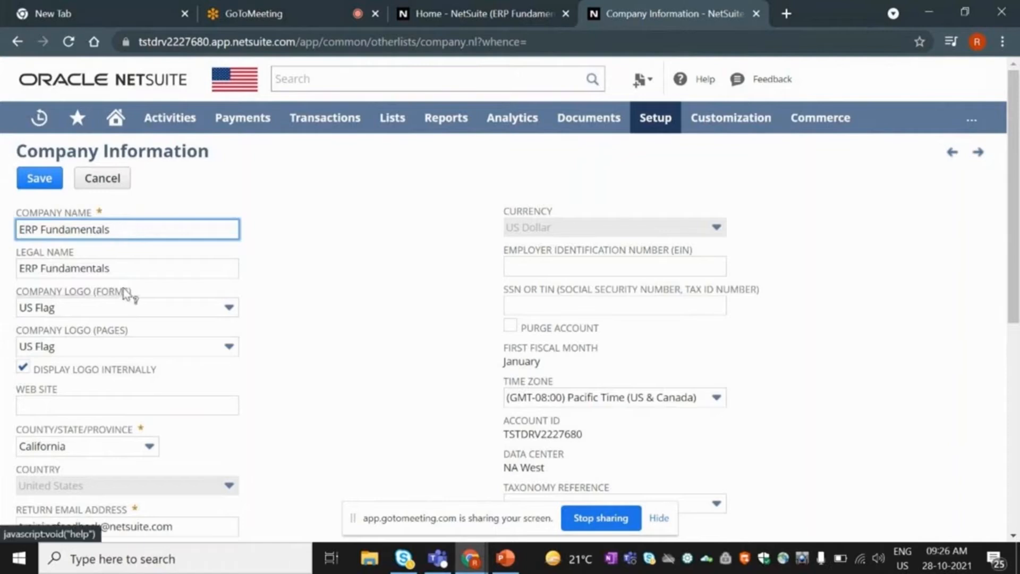
{"action": "left_click", "coordinate": [290, 295]}
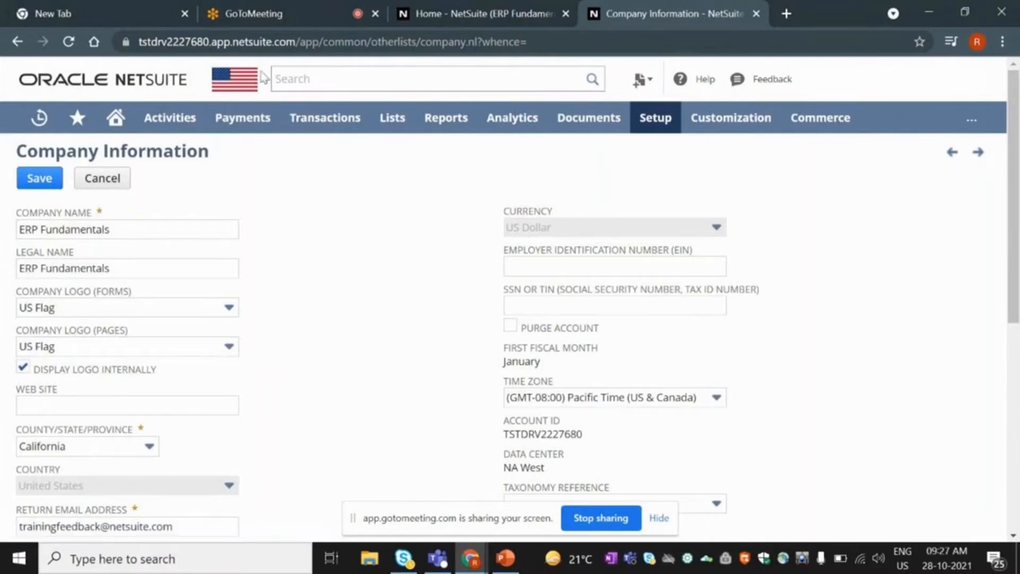
{"action": "mouse_move", "coordinate": [231, 120]}
{"action": "scroll", "coordinate": [301, 386], "scroll_direction": "down", "scroll_amount": 3}
{"action": "scroll", "coordinate": [301, 385], "scroll_direction": "up", "scroll_amount": 2}
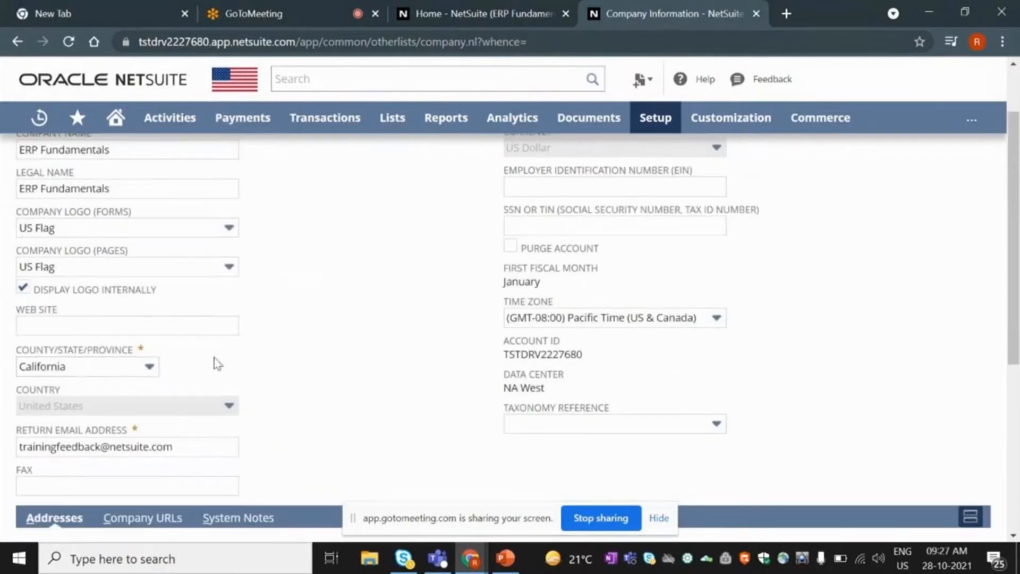
{"action": "scroll", "coordinate": [216, 358], "scroll_direction": "up", "scroll_amount": 2}
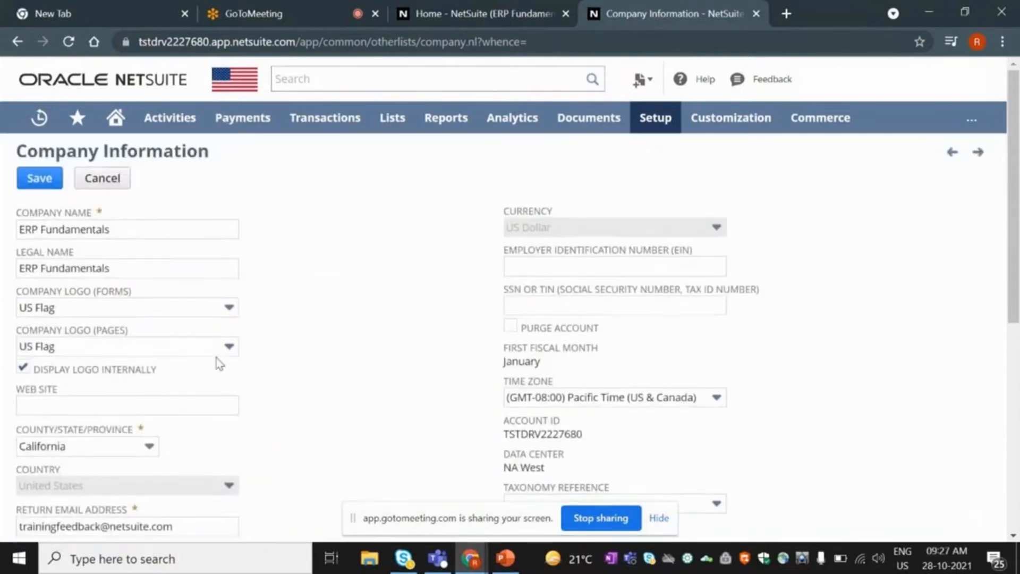
{"action": "scroll", "coordinate": [191, 397], "scroll_direction": "down", "scroll_amount": 2}
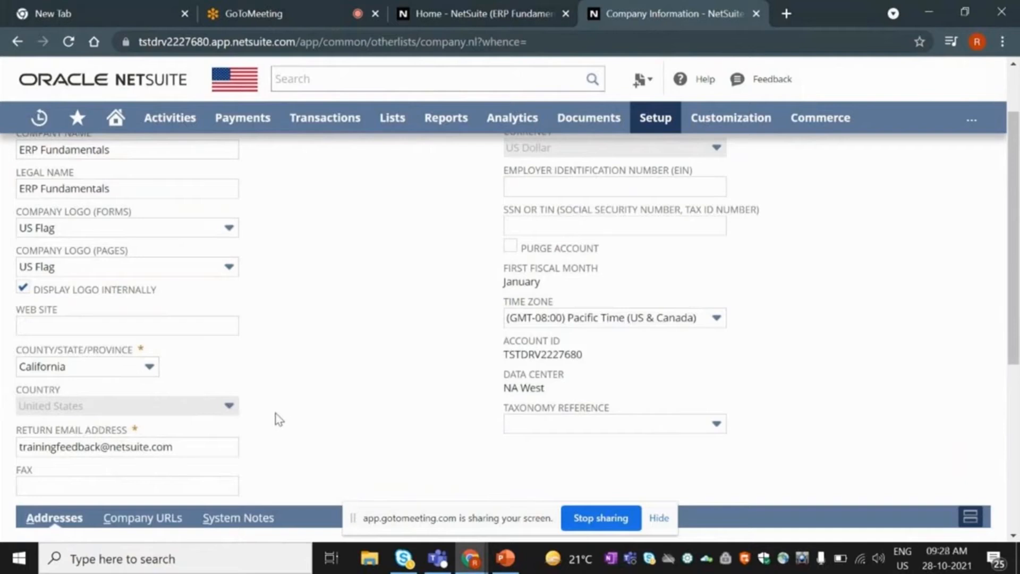
{"action": "scroll", "coordinate": [296, 422], "scroll_direction": "up", "scroll_amount": 2}
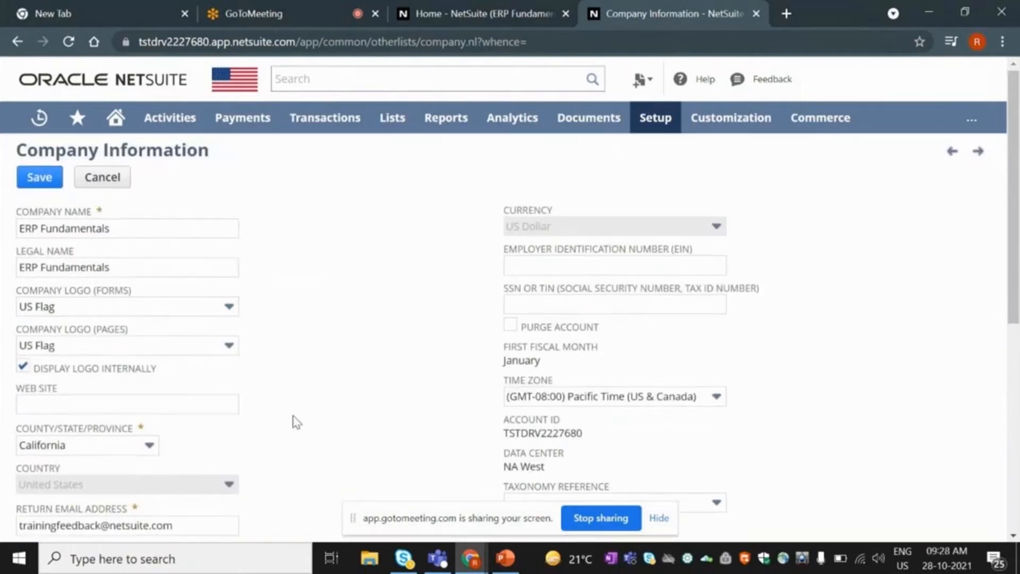
{"action": "scroll", "coordinate": [296, 422], "scroll_direction": "down", "scroll_amount": 1}
{"action": "scroll", "coordinate": [296, 422], "scroll_direction": "down", "scroll_amount": 2}
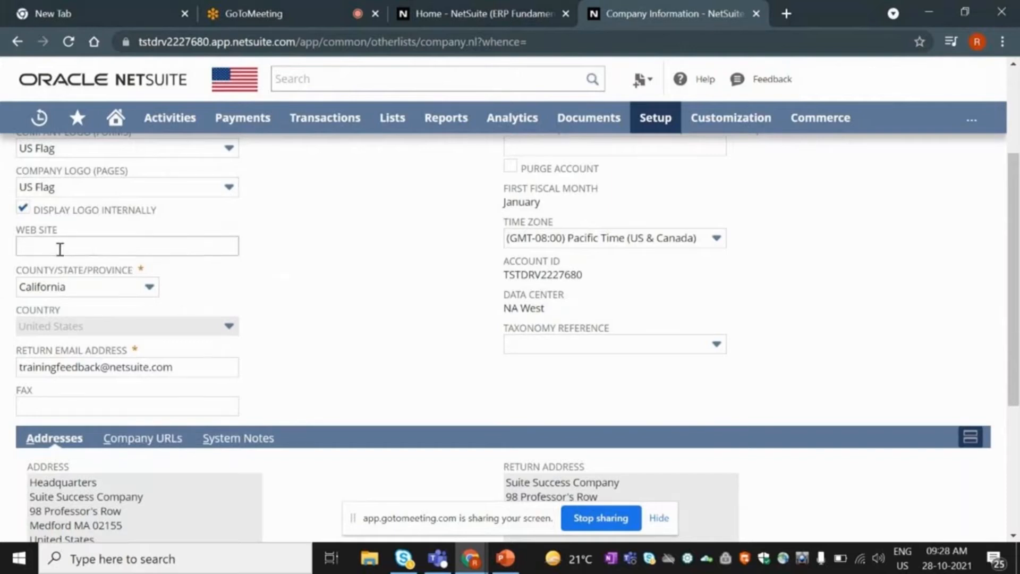
{"action": "scroll", "coordinate": [183, 332], "scroll_direction": "up", "scroll_amount": 3}
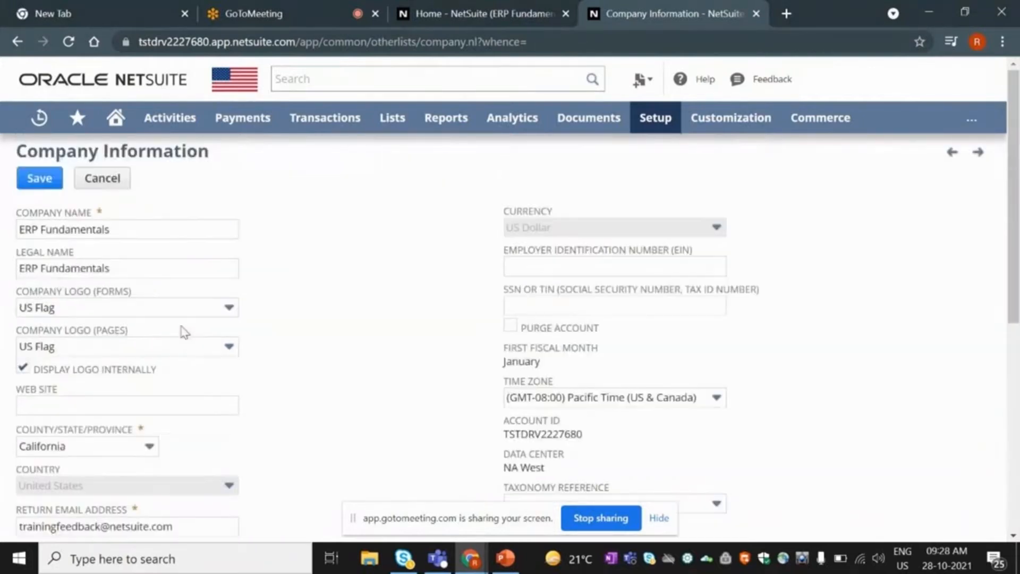
{"action": "left_click", "coordinate": [94, 455]}
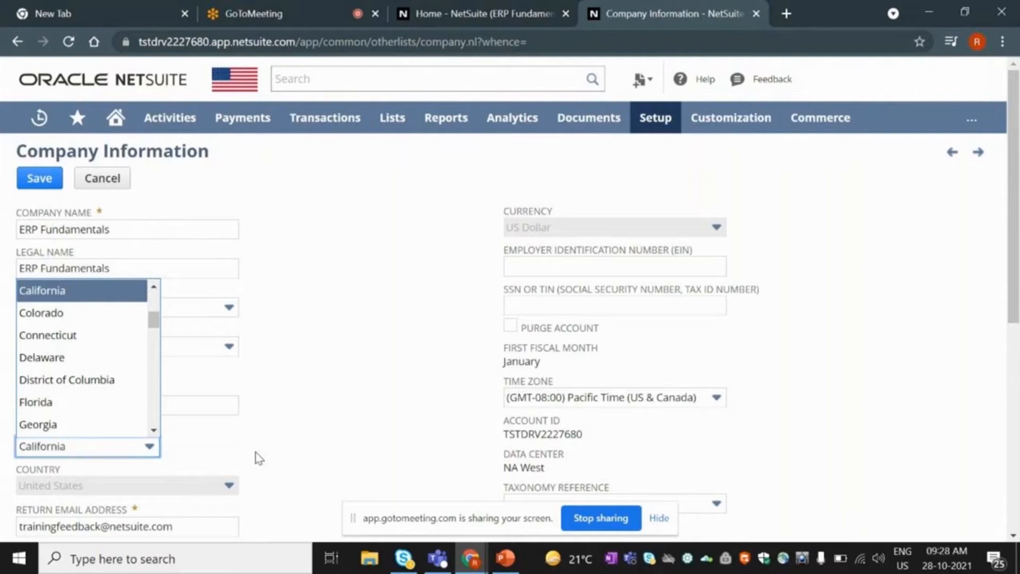
{"action": "left_click", "coordinate": [257, 458]}
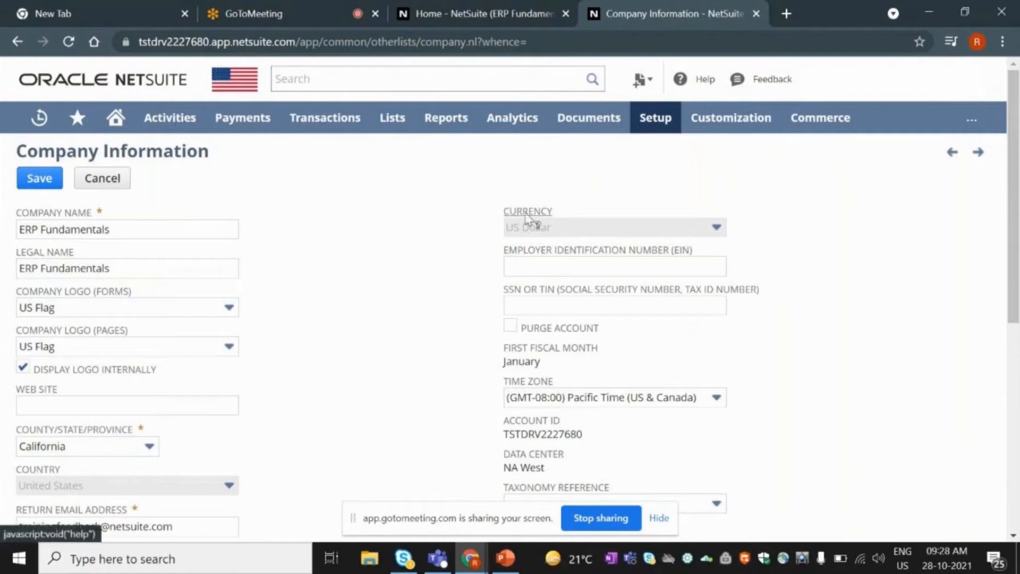
{"action": "scroll", "coordinate": [366, 271], "scroll_direction": "down", "scroll_amount": 3}
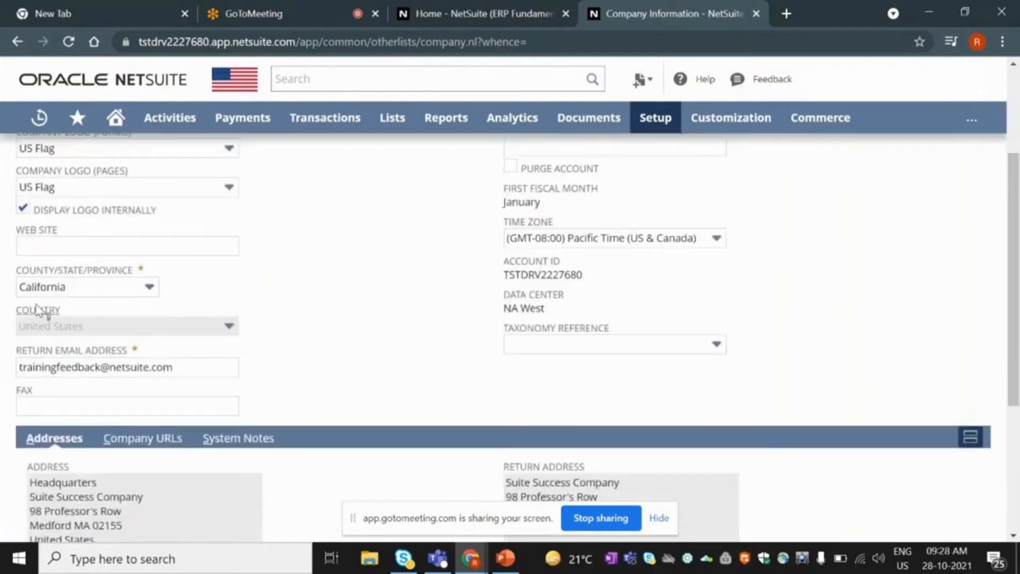
{"action": "scroll", "coordinate": [165, 369], "scroll_direction": "up", "scroll_amount": 3}
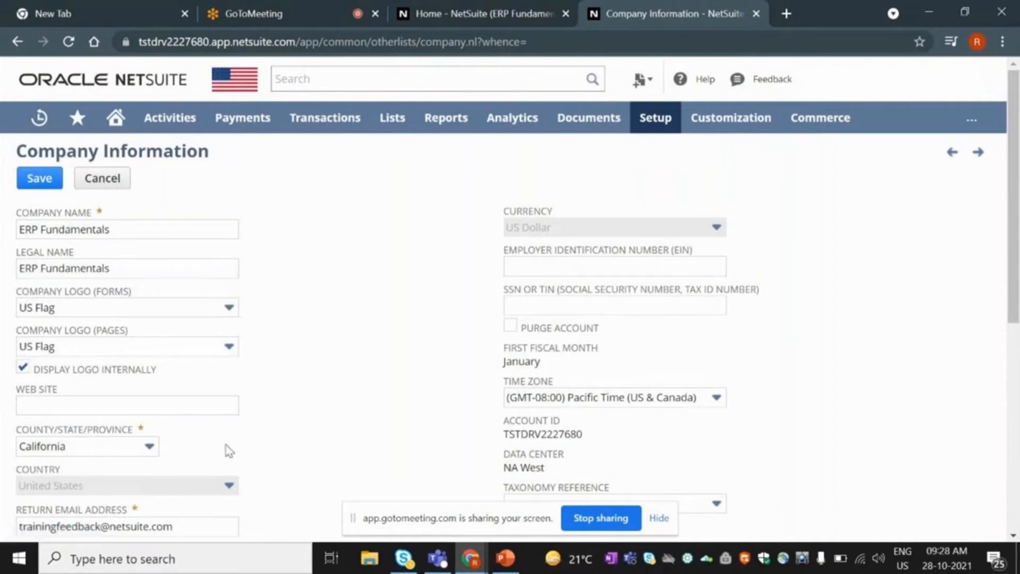
{"action": "scroll", "coordinate": [375, 393], "scroll_direction": "down", "scroll_amount": 2}
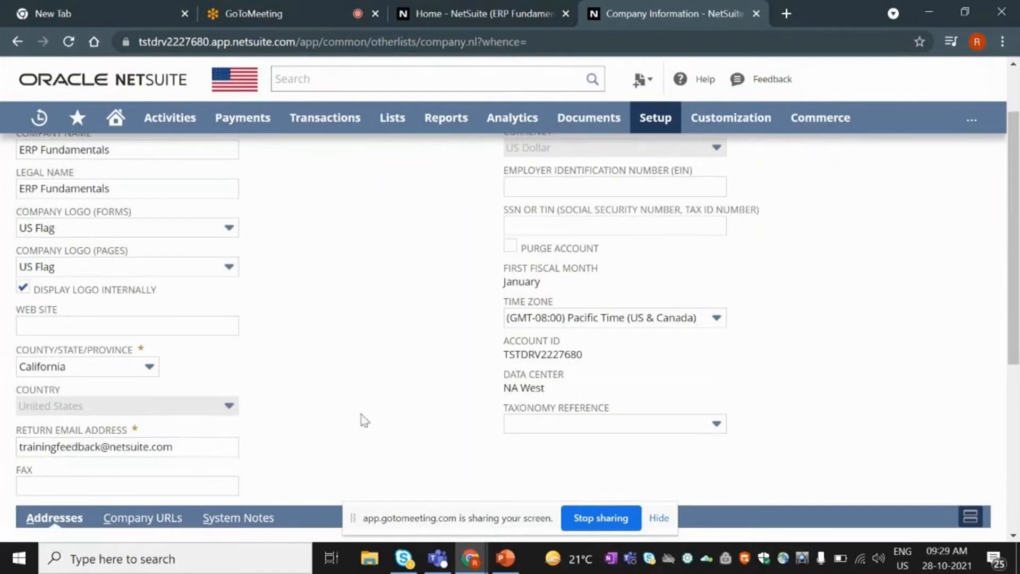
{"action": "left_click_drag", "start_coordinate": [504, 354], "coordinate": [584, 350]}
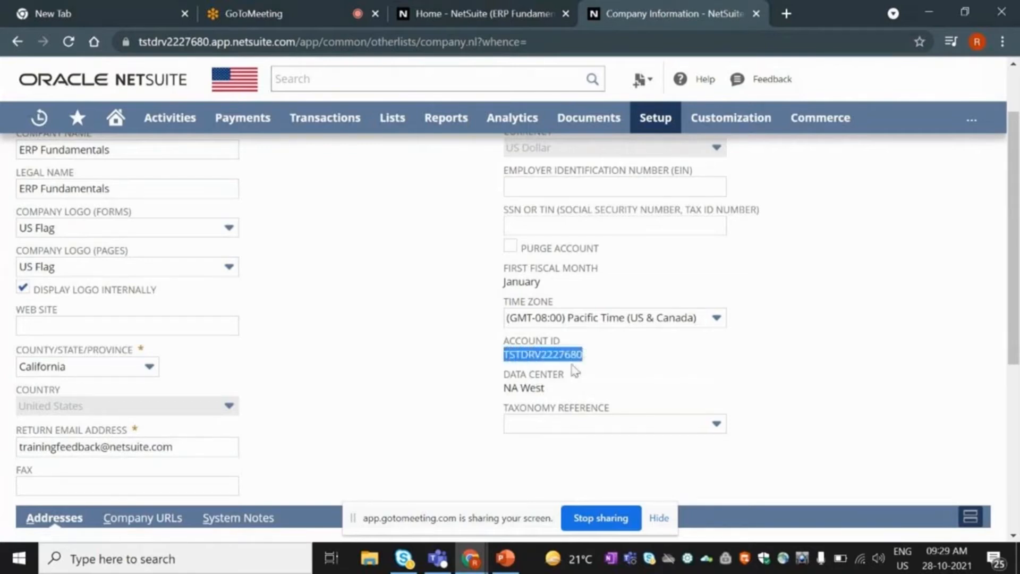
{"action": "scroll", "coordinate": [444, 392], "scroll_direction": "up", "scroll_amount": 2}
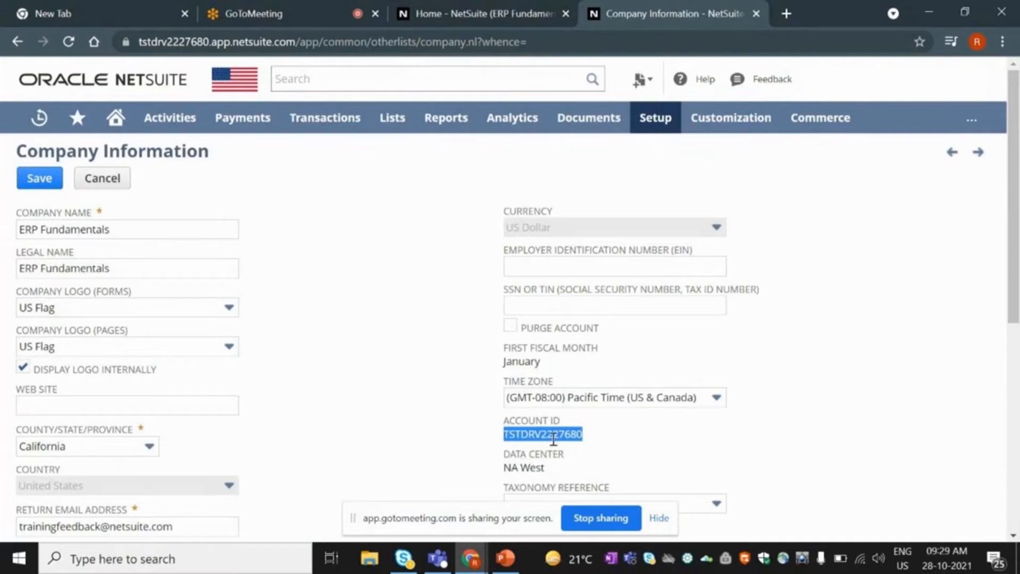
{"action": "left_click", "coordinate": [594, 440]}
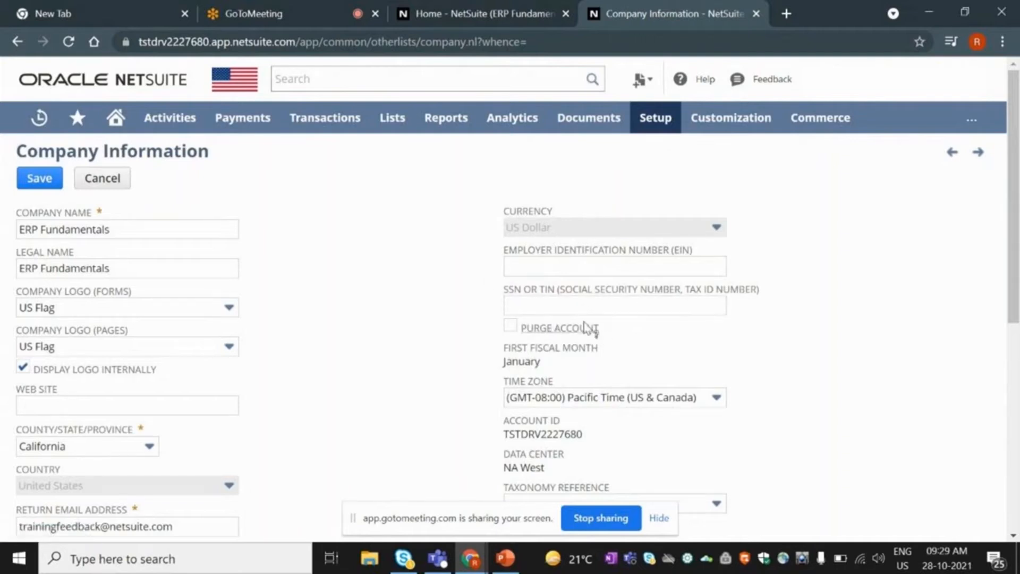
{"action": "scroll", "coordinate": [487, 372], "scroll_direction": "down", "scroll_amount": 2}
{"action": "scroll", "coordinate": [485, 372], "scroll_direction": "up", "scroll_amount": 2}
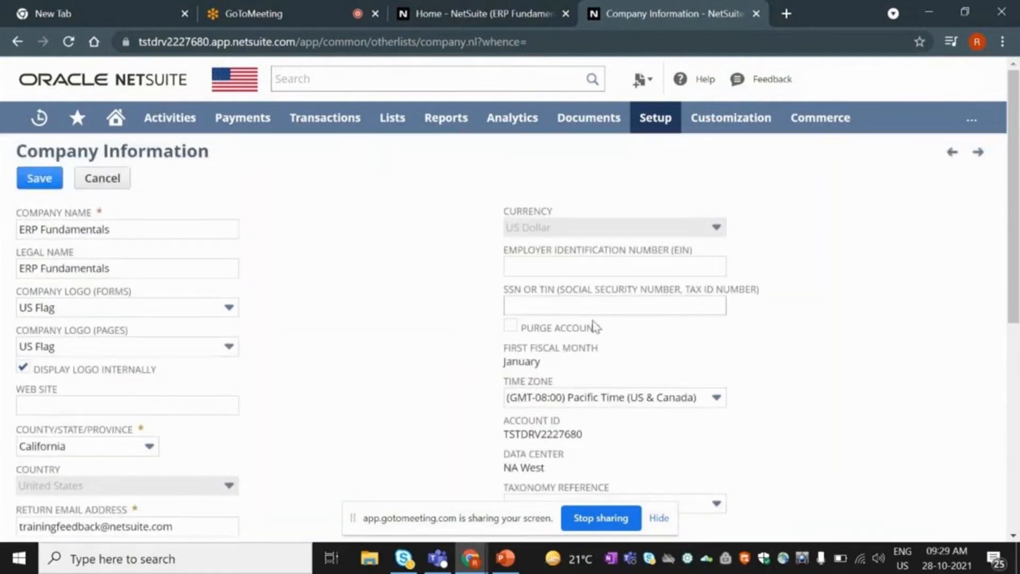
{"action": "scroll", "coordinate": [378, 280], "scroll_direction": "down", "scroll_amount": 3}
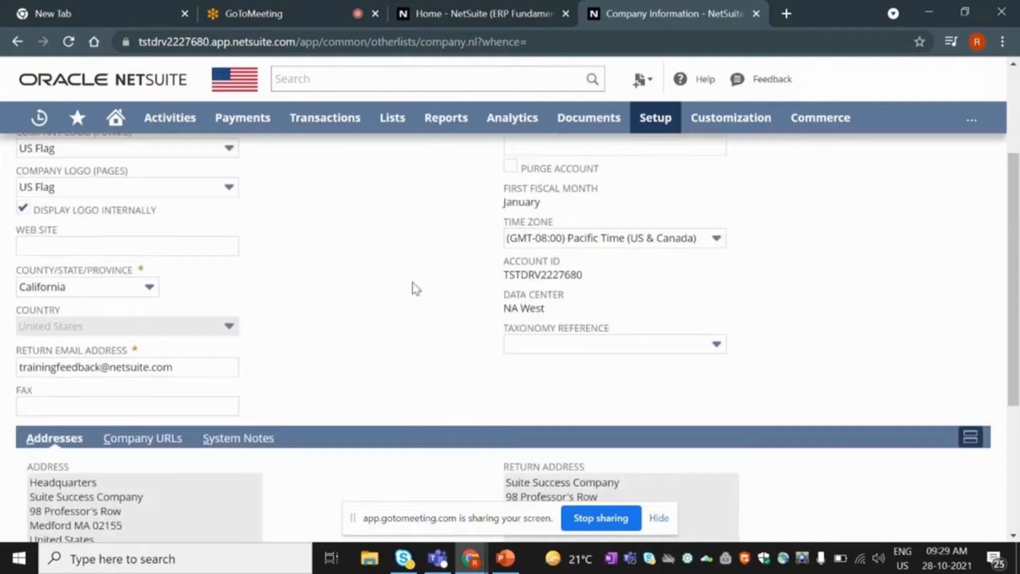
{"action": "scroll", "coordinate": [416, 289], "scroll_direction": "up", "scroll_amount": 2}
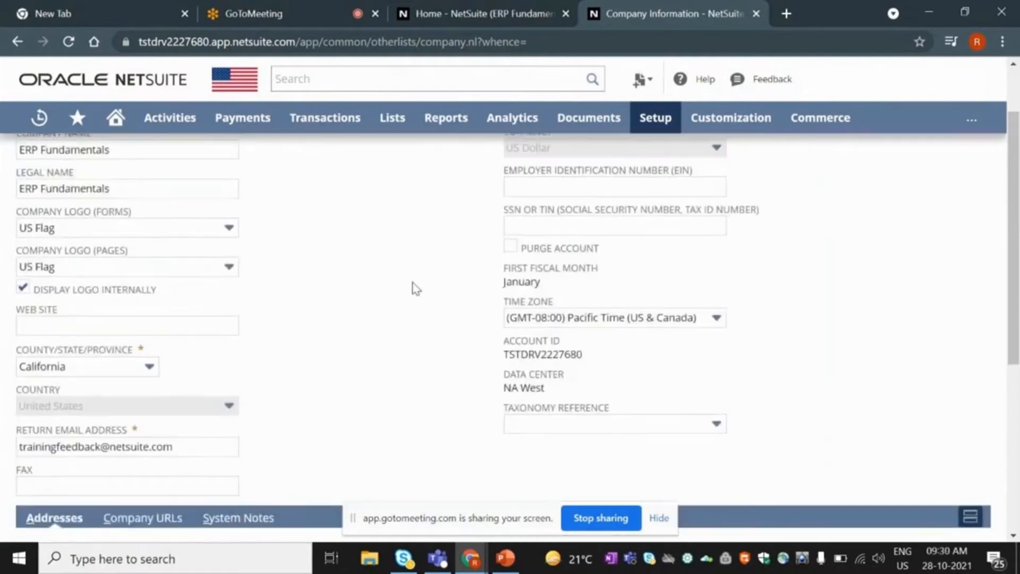
{"action": "scroll", "coordinate": [416, 289], "scroll_direction": "up", "scroll_amount": 2}
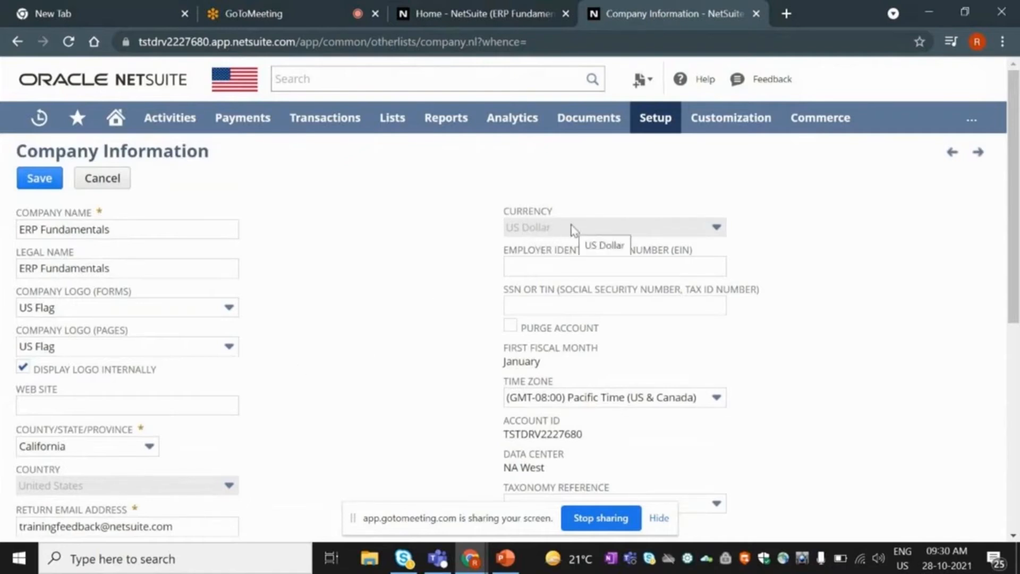
Open Setup > Company > Subsidiaries in a new background tab.
{"action": "mouse_move", "coordinate": [658, 128]}
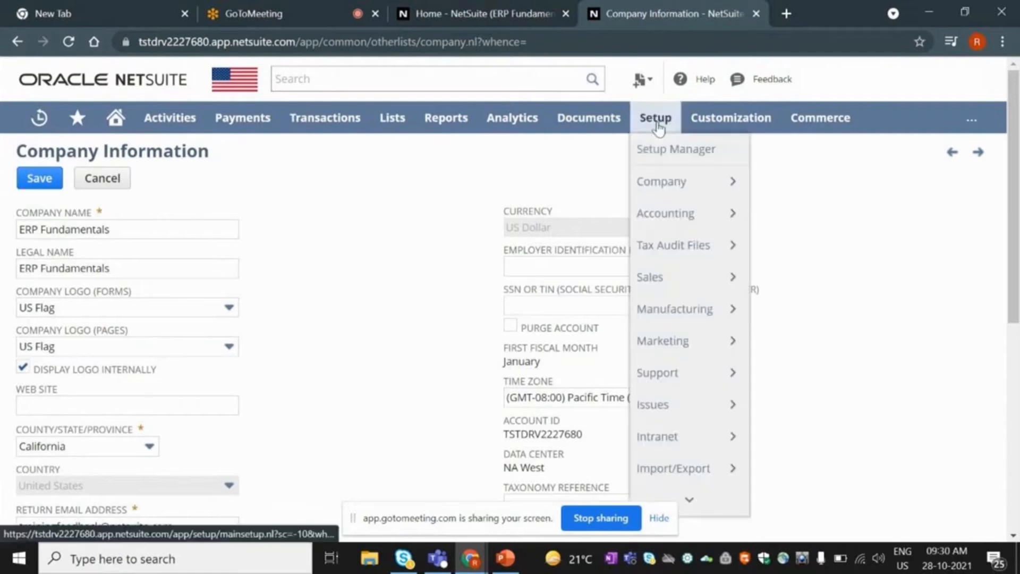
{"action": "mouse_move", "coordinate": [670, 189]}
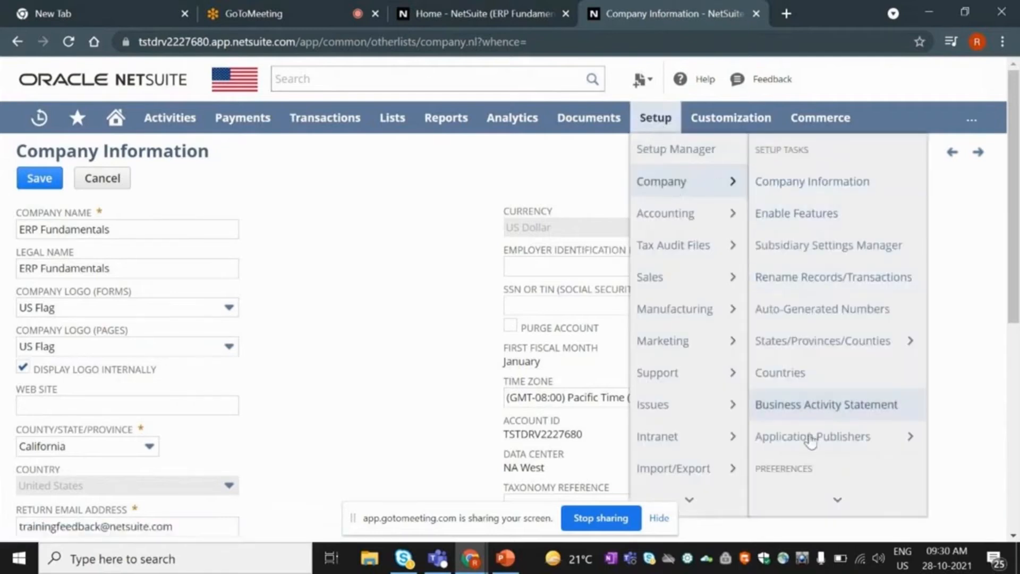
{"action": "mouse_move", "coordinate": [685, 217]}
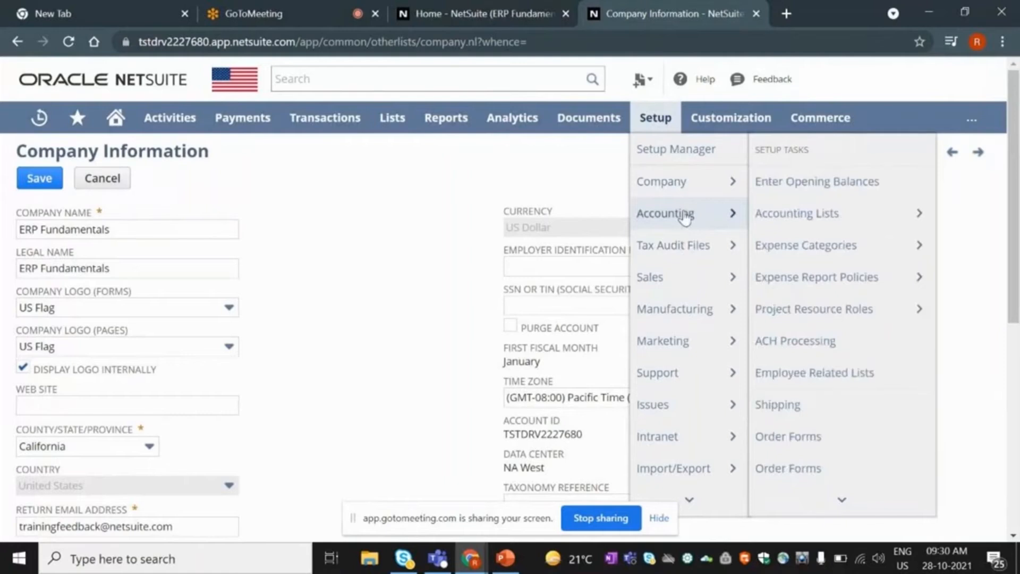
{"action": "mouse_move", "coordinate": [801, 494]}
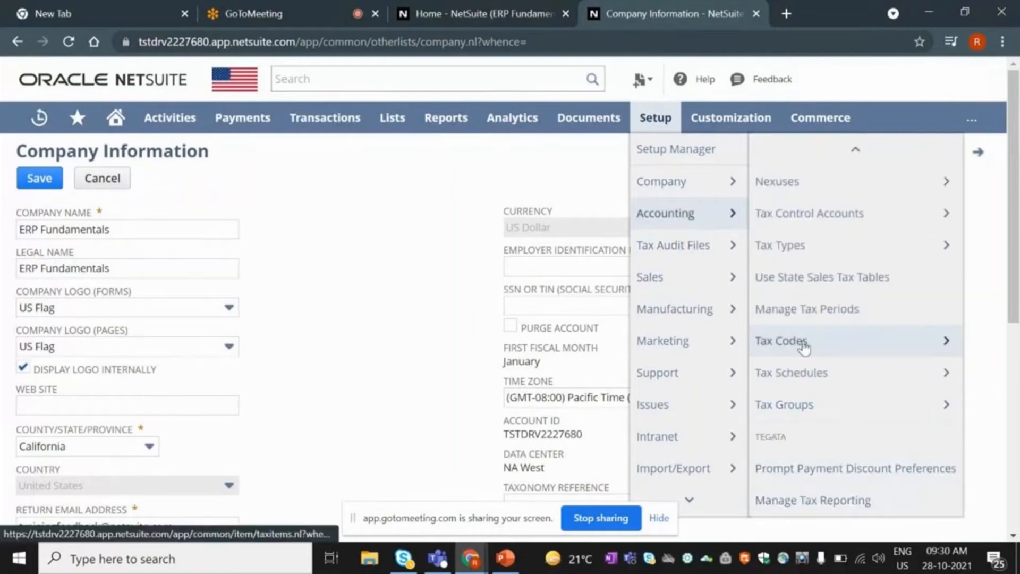
{"action": "mouse_move", "coordinate": [799, 153]}
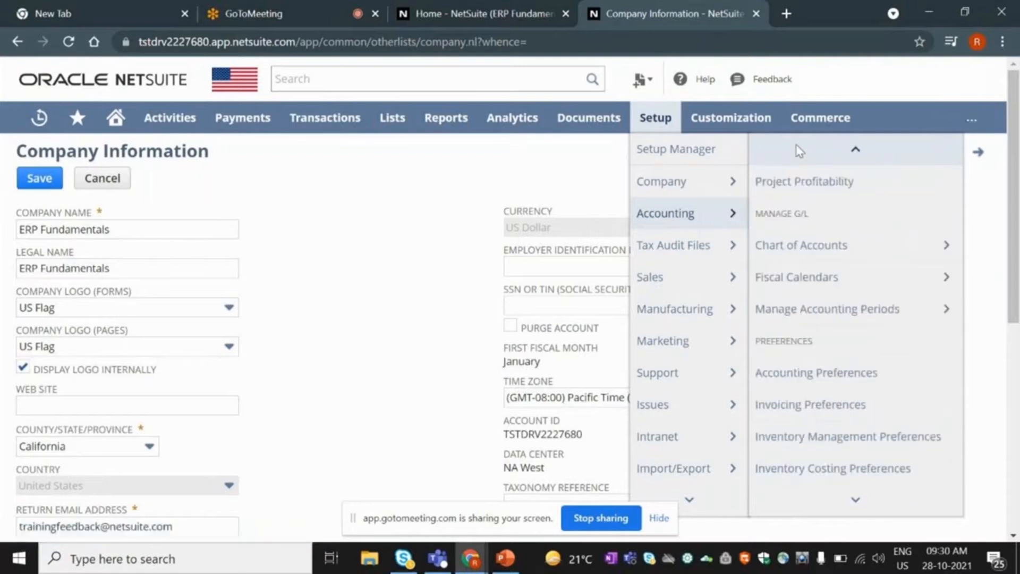
{"action": "mouse_move", "coordinate": [832, 510]}
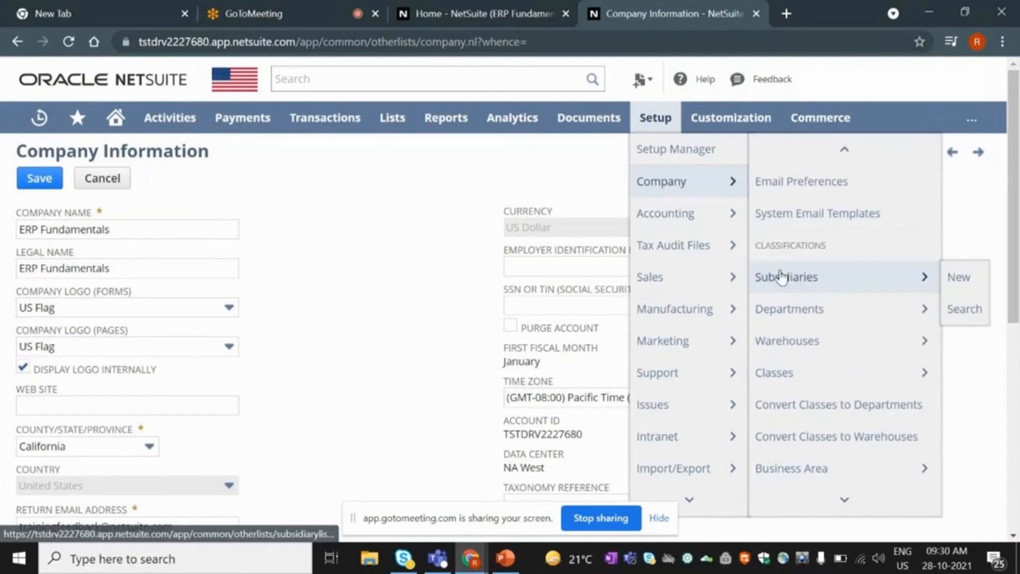
{"action": "middle_click", "coordinate": [780, 276]}
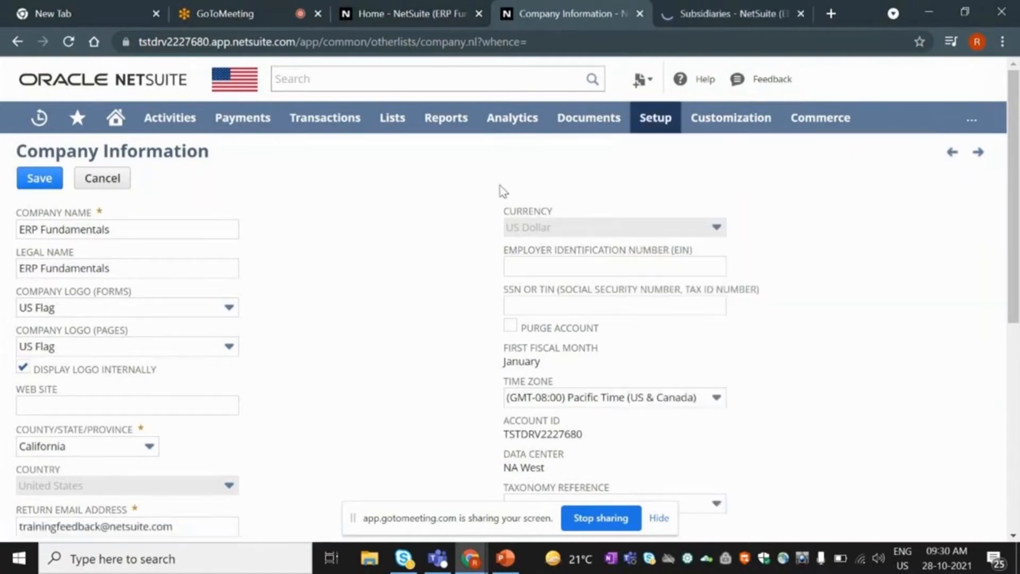
View the Parent Company subsidiary record, flipping between it and the Company Information tab.
{"action": "left_click", "coordinate": [697, 12]}
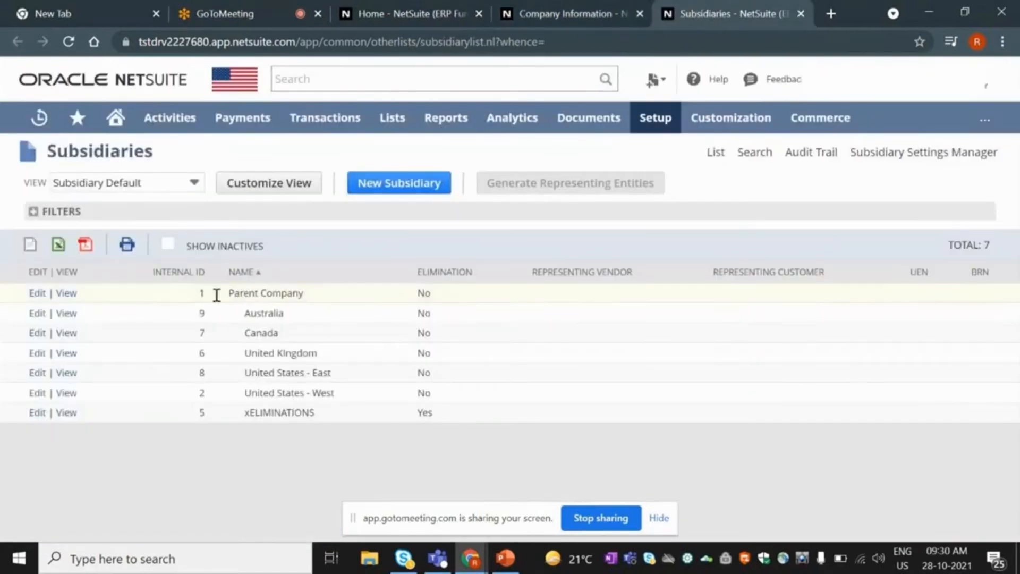
{"action": "left_click", "coordinate": [69, 295]}
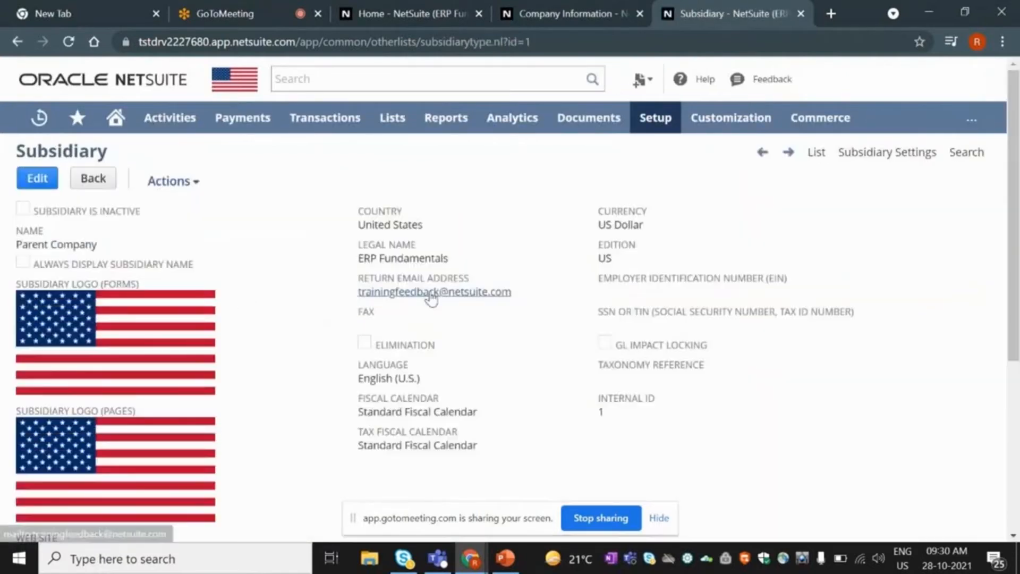
{"action": "left_click", "coordinate": [558, 14]}
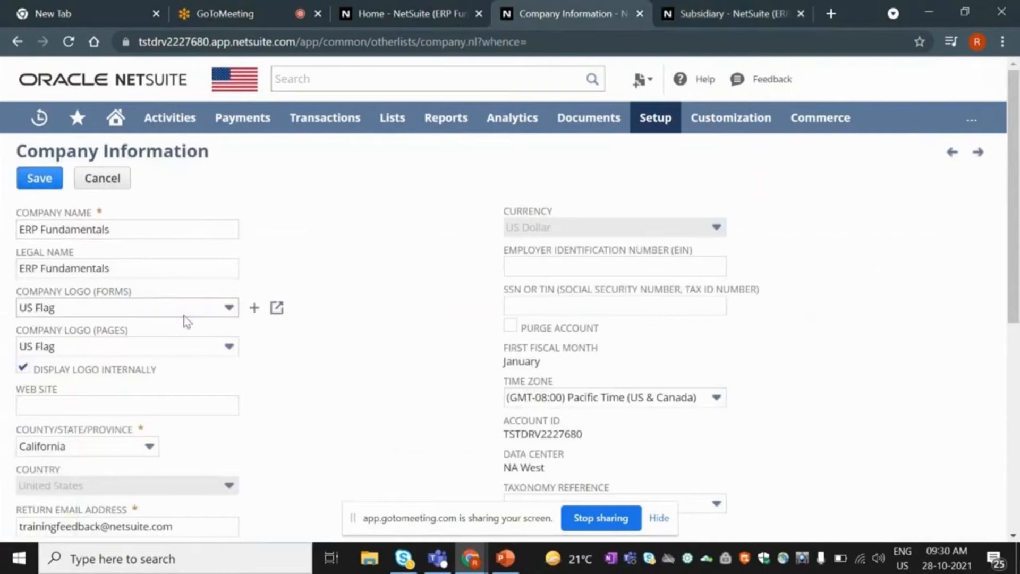
{"action": "left_click", "coordinate": [709, 9]}
{"action": "left_click", "coordinate": [578, 5]}
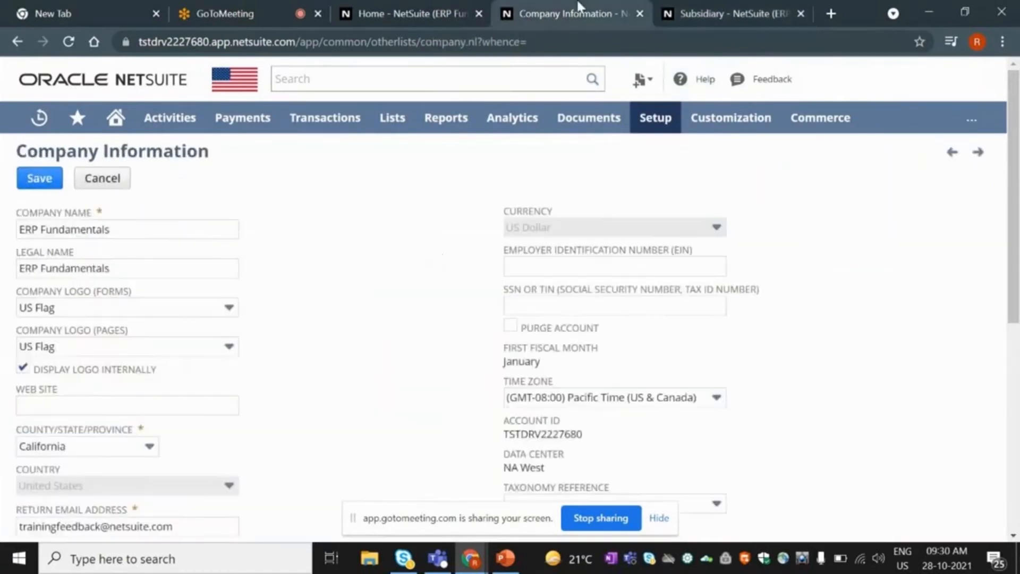
{"action": "left_click", "coordinate": [718, 8]}
Put the Parent Company subsidiary record into edit mode.
{"action": "left_click", "coordinate": [37, 181]}
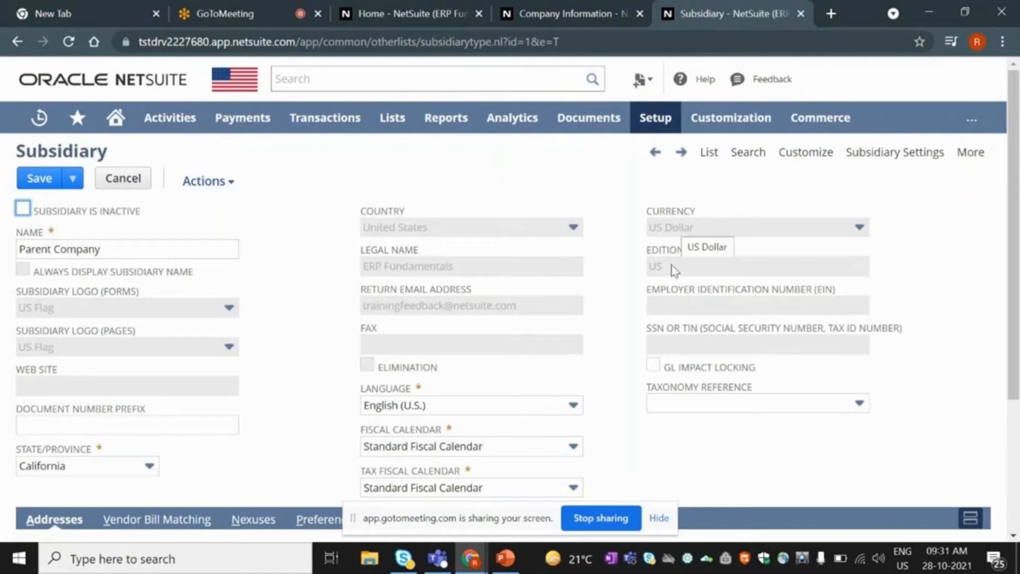
{"action": "mouse_move", "coordinate": [659, 121]}
{"action": "scroll", "coordinate": [591, 287], "scroll_direction": "down", "scroll_amount": 2}
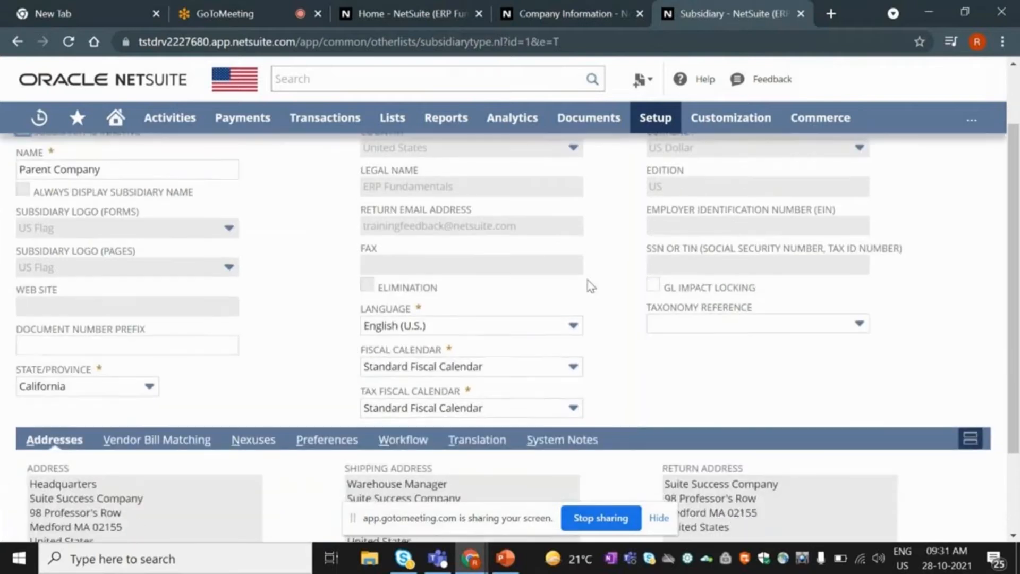
{"action": "scroll", "coordinate": [591, 286], "scroll_direction": "up", "scroll_amount": 2}
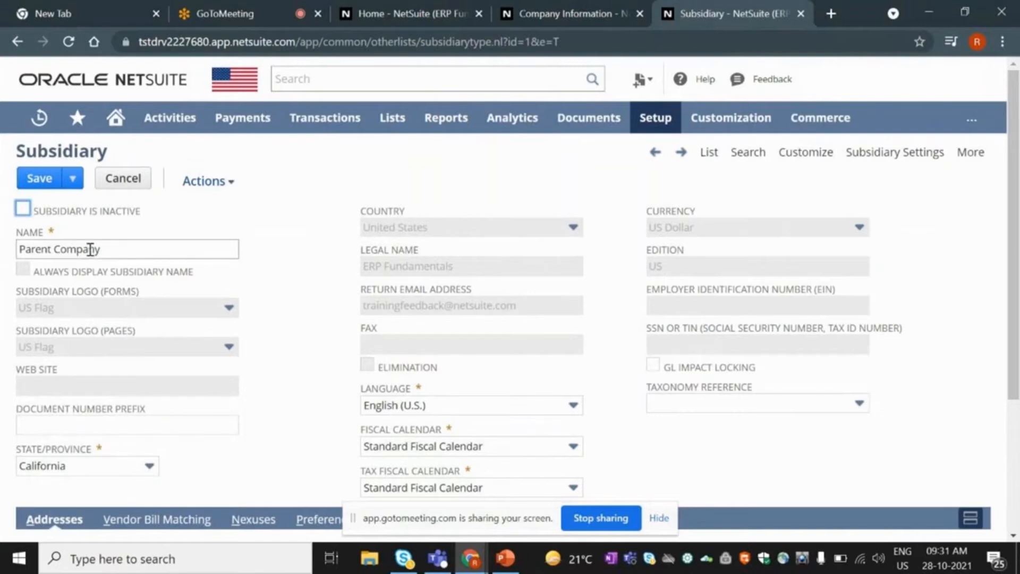
Toggle Subsidiary Is Inactive on and back off, then open the Actions menu.
{"action": "left_click", "coordinate": [22, 211]}
{"action": "left_click", "coordinate": [23, 211]}
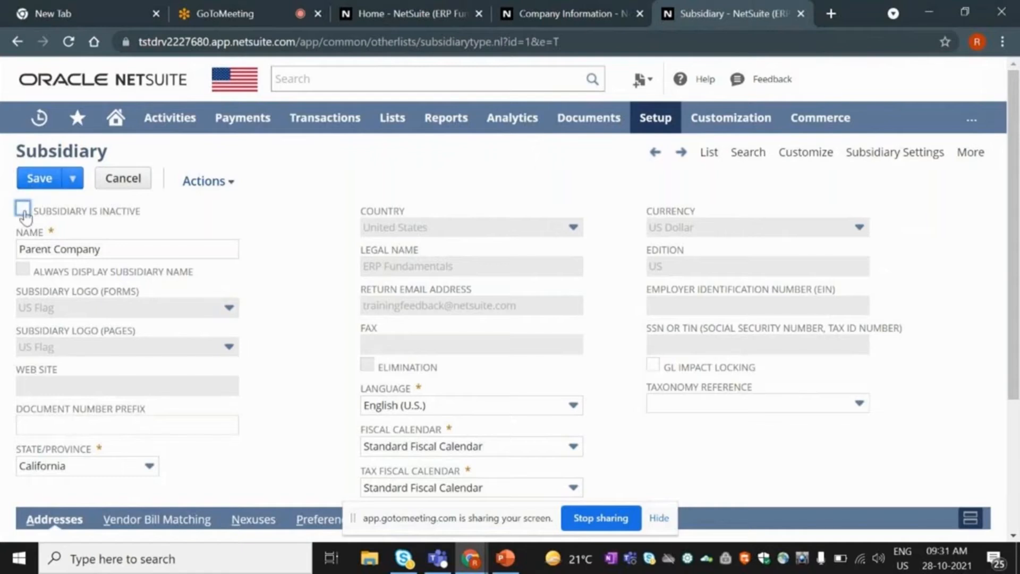
{"action": "left_click", "coordinate": [196, 180]}
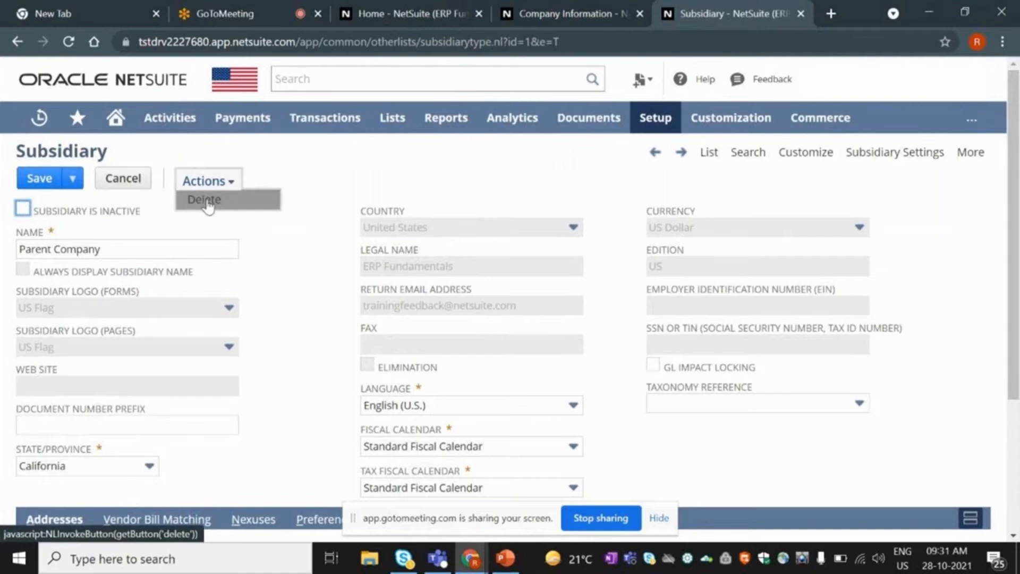
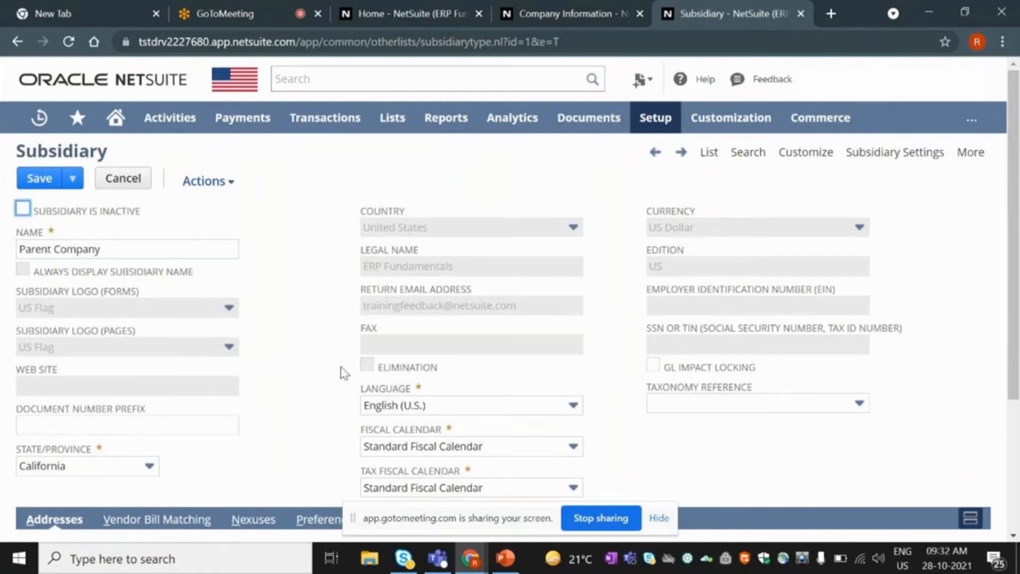
Compare the subsidiary's addresses with the Company Information page, flipping between the two.
{"action": "scroll", "coordinate": [341, 372], "scroll_direction": "down", "scroll_amount": 4}
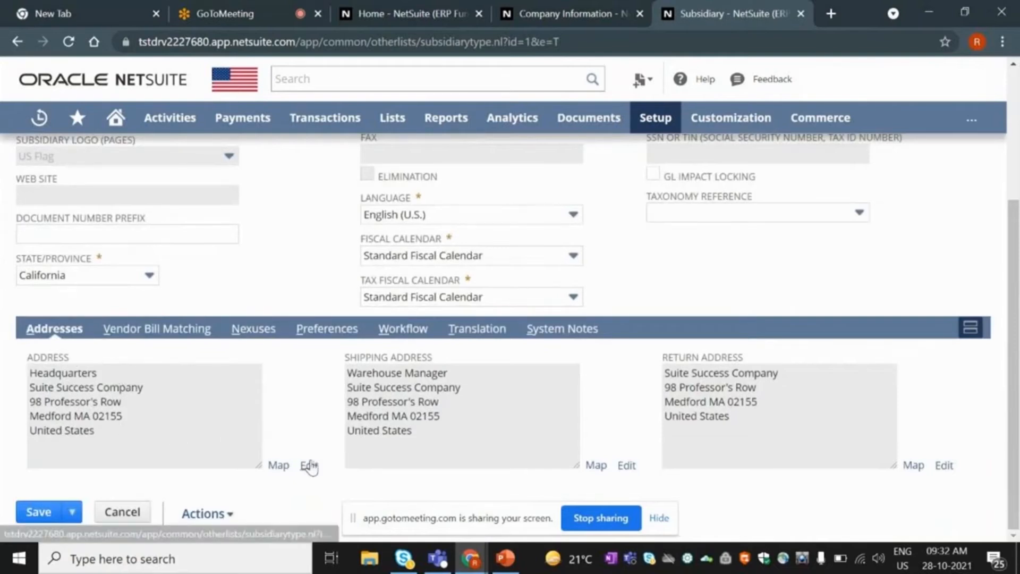
{"action": "left_click", "coordinate": [598, 4]}
{"action": "scroll", "coordinate": [300, 381], "scroll_direction": "down", "scroll_amount": 6}
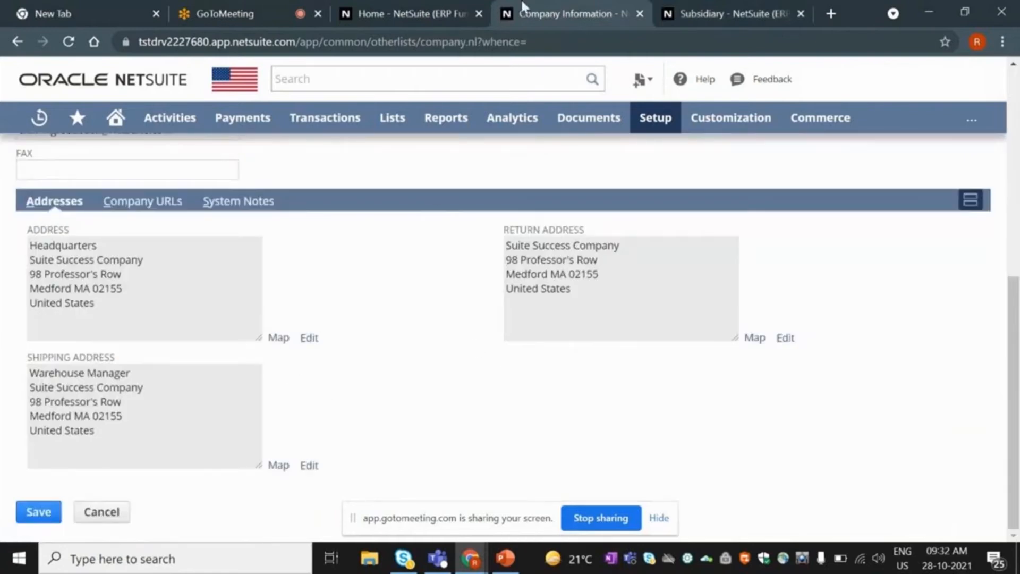
{"action": "left_click", "coordinate": [698, 3]}
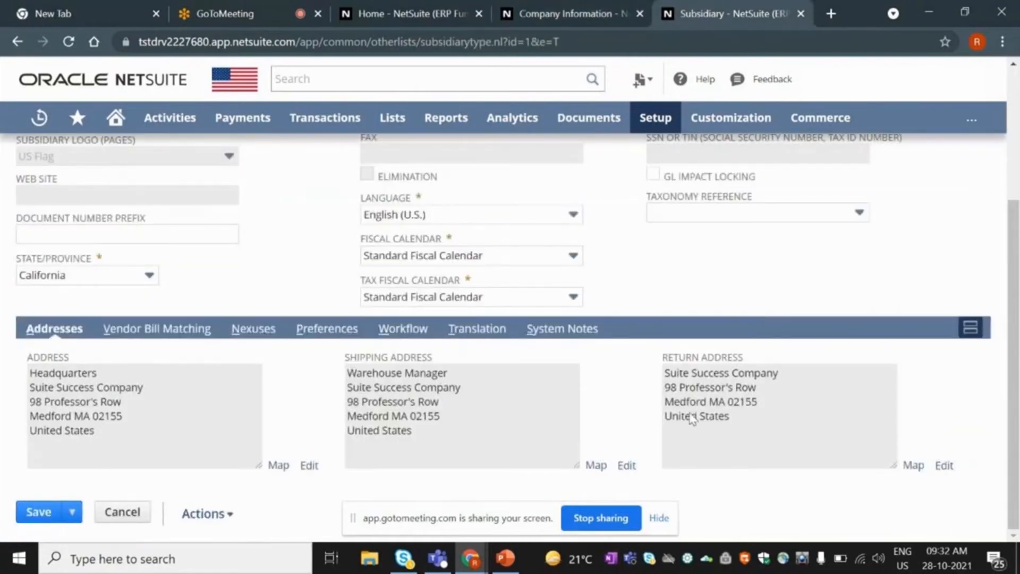
{"action": "left_click", "coordinate": [547, 16]}
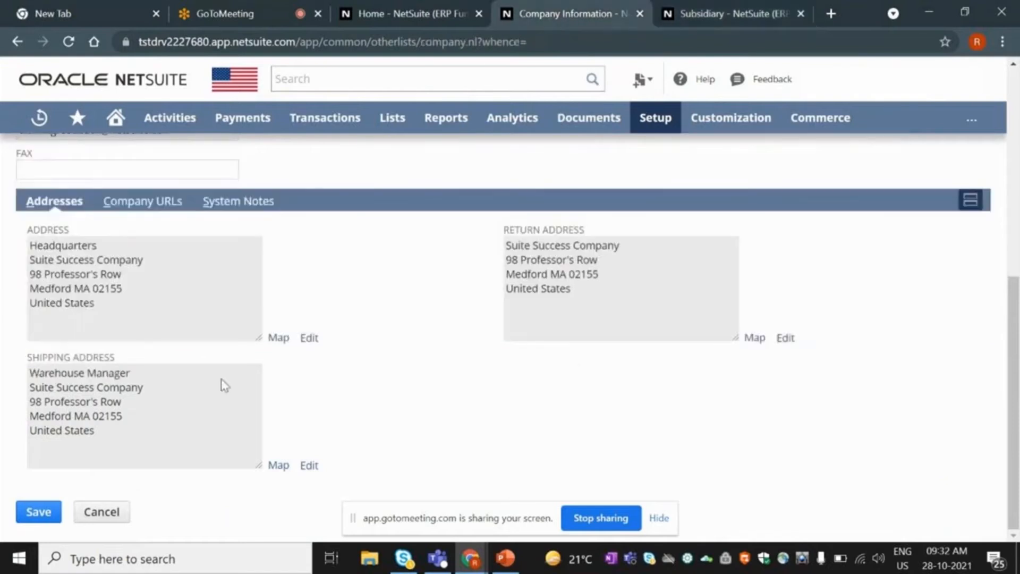
{"action": "left_click", "coordinate": [723, 6]}
{"action": "scroll", "coordinate": [660, 353], "scroll_direction": "up", "scroll_amount": 4}
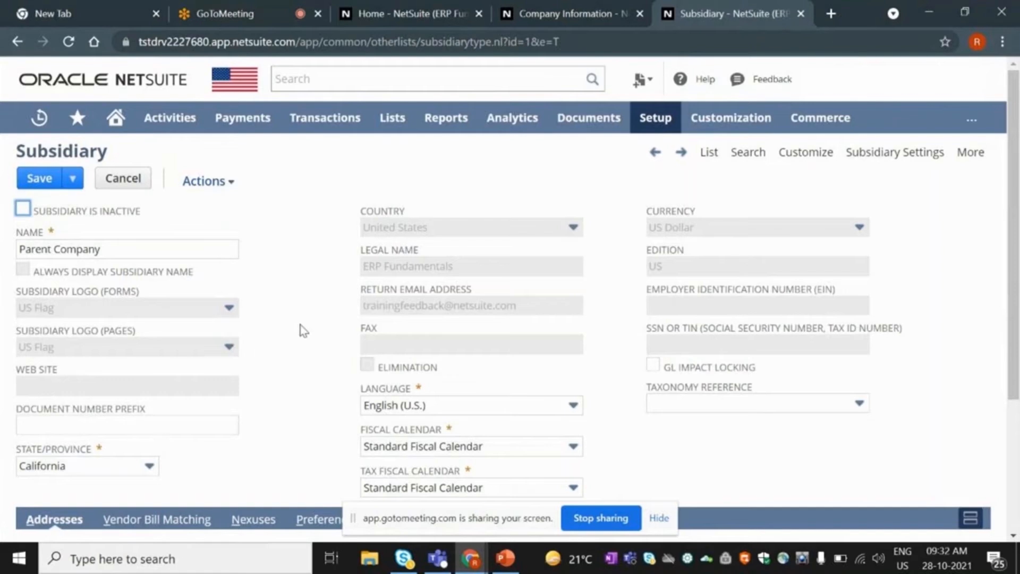
Keep Standard Fiscal Calendar, then view the Vendor Bill Matching and Nexuses subtabs.
{"action": "scroll", "coordinate": [303, 331], "scroll_direction": "down", "scroll_amount": 2}
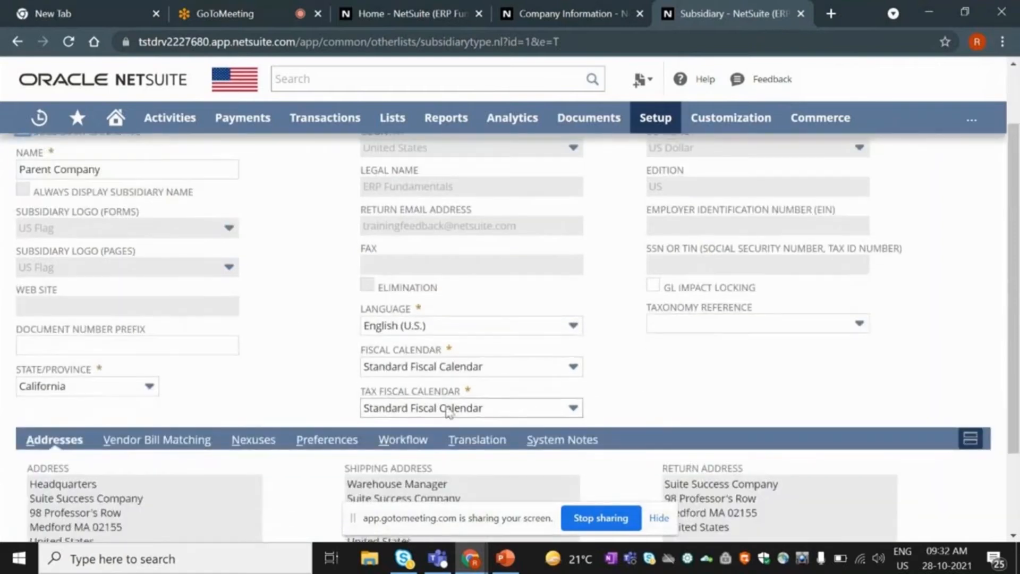
{"action": "left_click", "coordinate": [425, 379]}
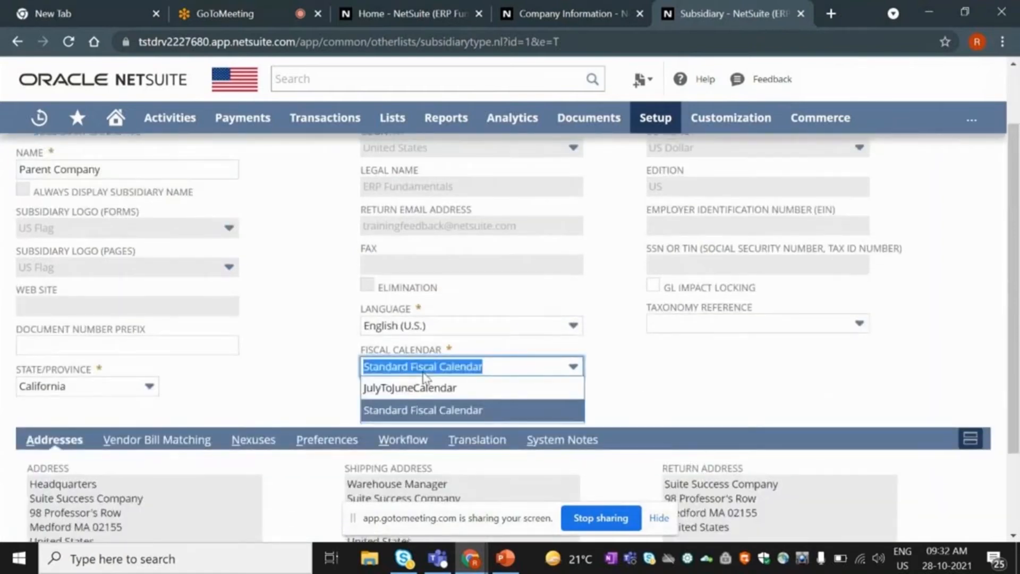
{"action": "left_click", "coordinate": [321, 355]}
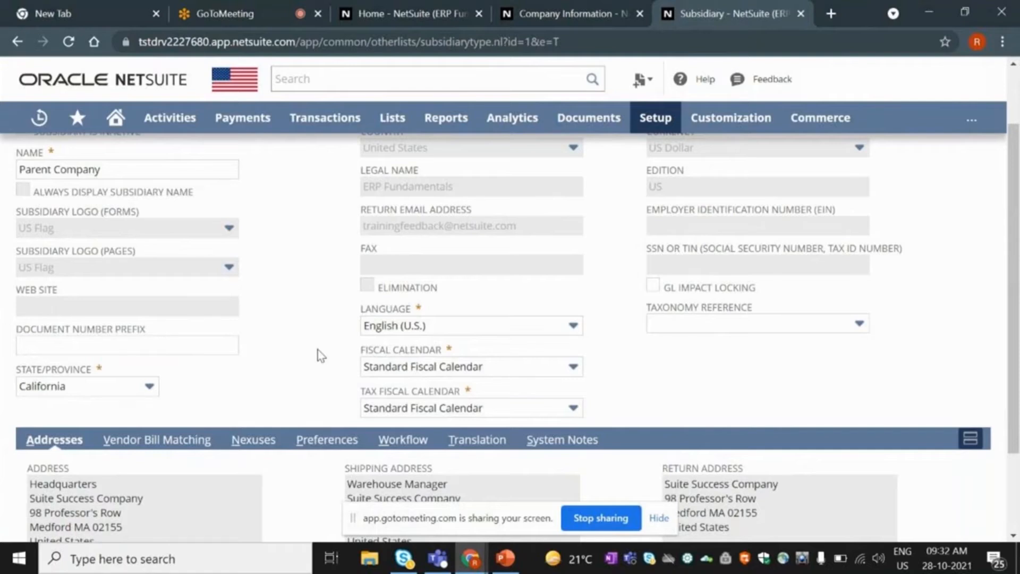
{"action": "scroll", "coordinate": [321, 355], "scroll_direction": "up", "scroll_amount": 2}
{"action": "scroll", "coordinate": [320, 355], "scroll_direction": "down", "scroll_amount": 2}
{"action": "scroll", "coordinate": [221, 372], "scroll_direction": "down", "scroll_amount": 2}
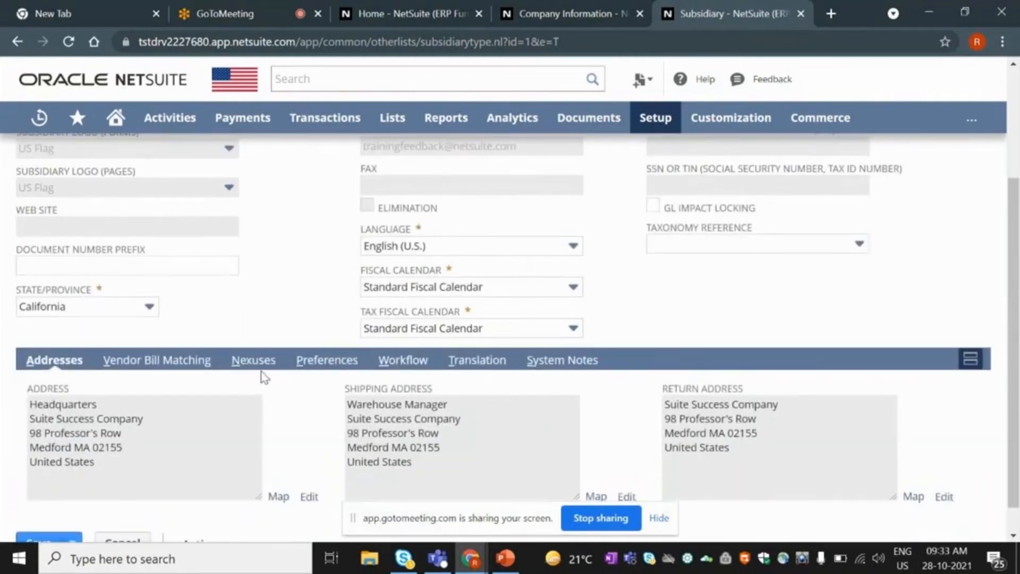
{"action": "left_click", "coordinate": [159, 360]}
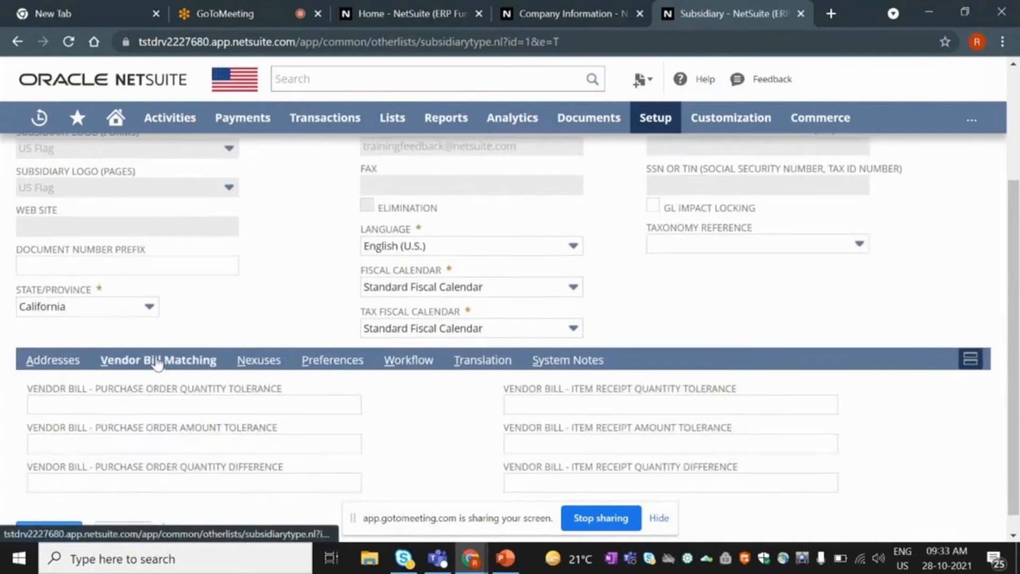
{"action": "left_click", "coordinate": [244, 363]}
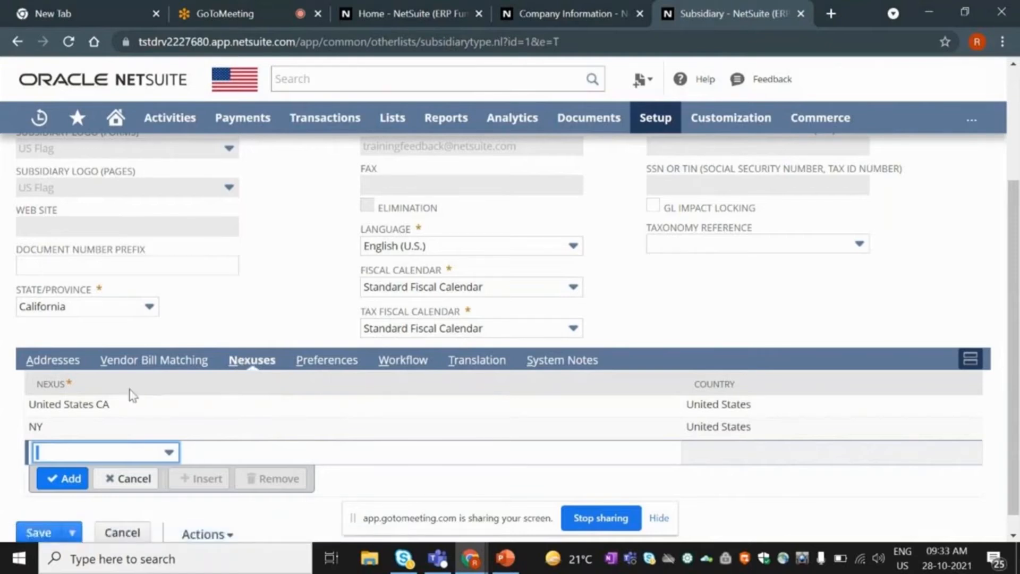
{"action": "left_click", "coordinate": [148, 455]}
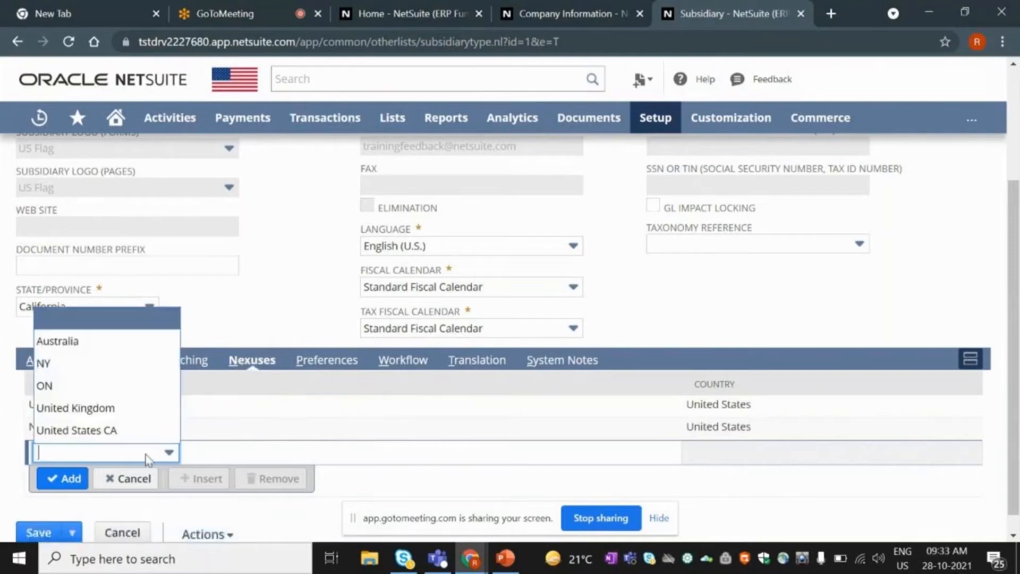
{"action": "left_click", "coordinate": [289, 333]}
{"action": "scroll", "coordinate": [289, 346], "scroll_direction": "up", "scroll_amount": 3}
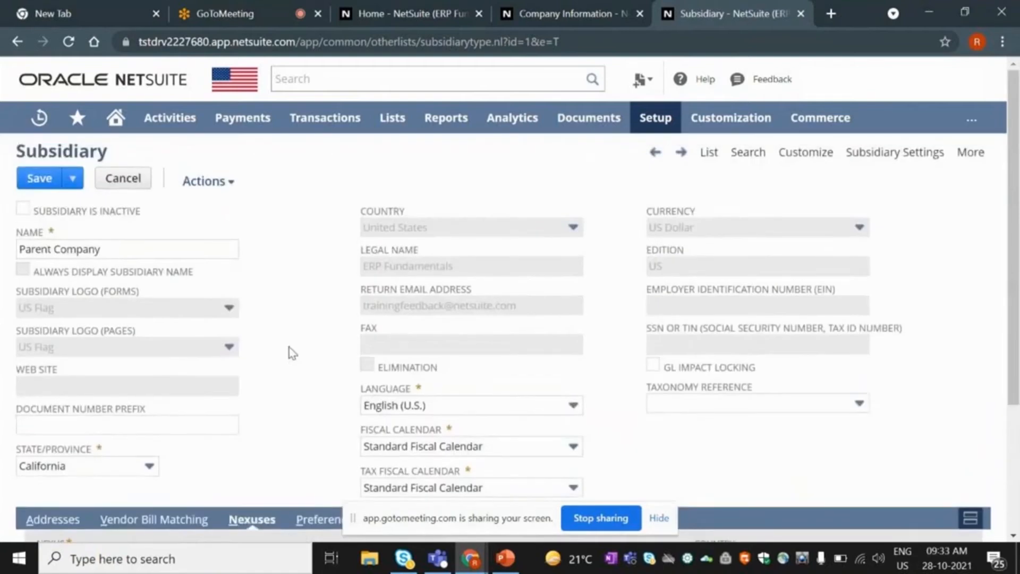
{"action": "scroll", "coordinate": [292, 352], "scroll_direction": "down", "scroll_amount": 3}
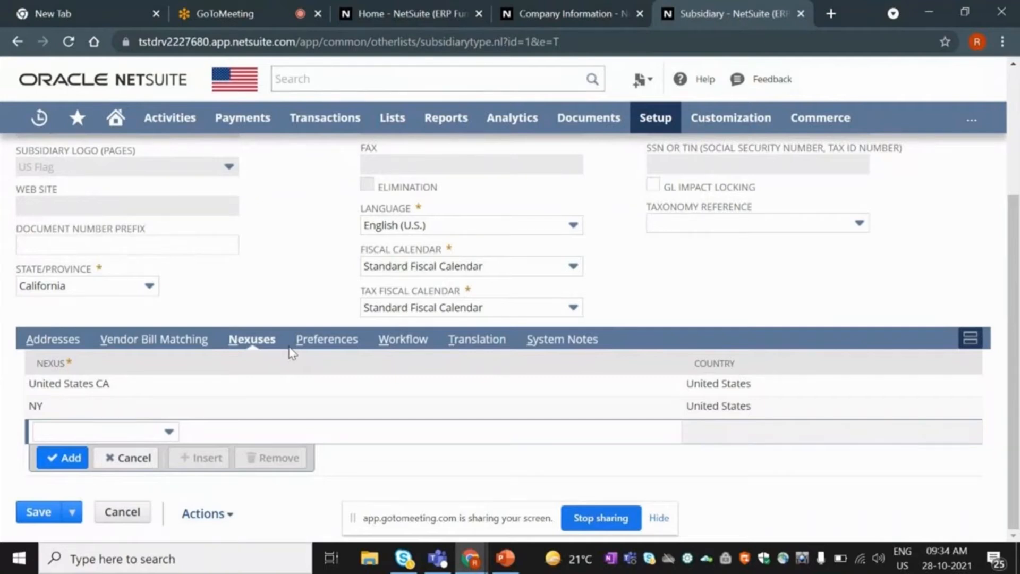
{"action": "scroll", "coordinate": [289, 348], "scroll_direction": "up", "scroll_amount": 3}
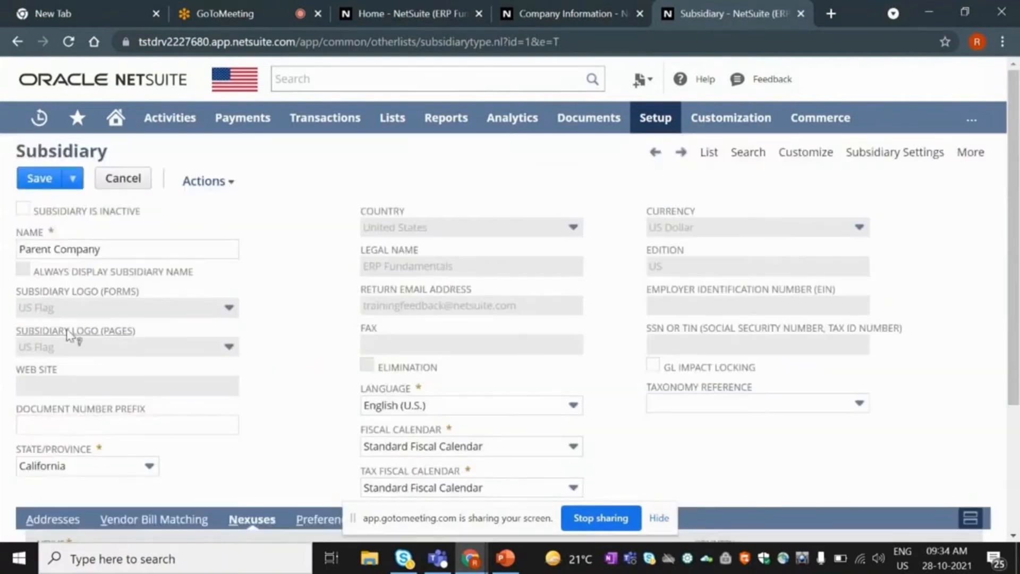
{"action": "scroll", "coordinate": [132, 424], "scroll_direction": "down", "scroll_amount": 3}
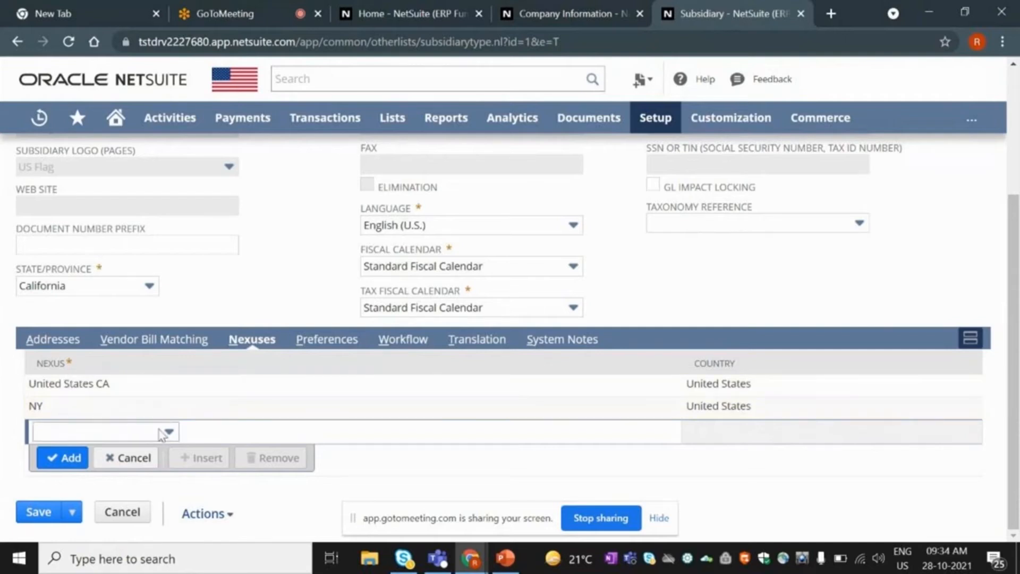
{"action": "scroll", "coordinate": [162, 434], "scroll_direction": "up", "scroll_amount": 3}
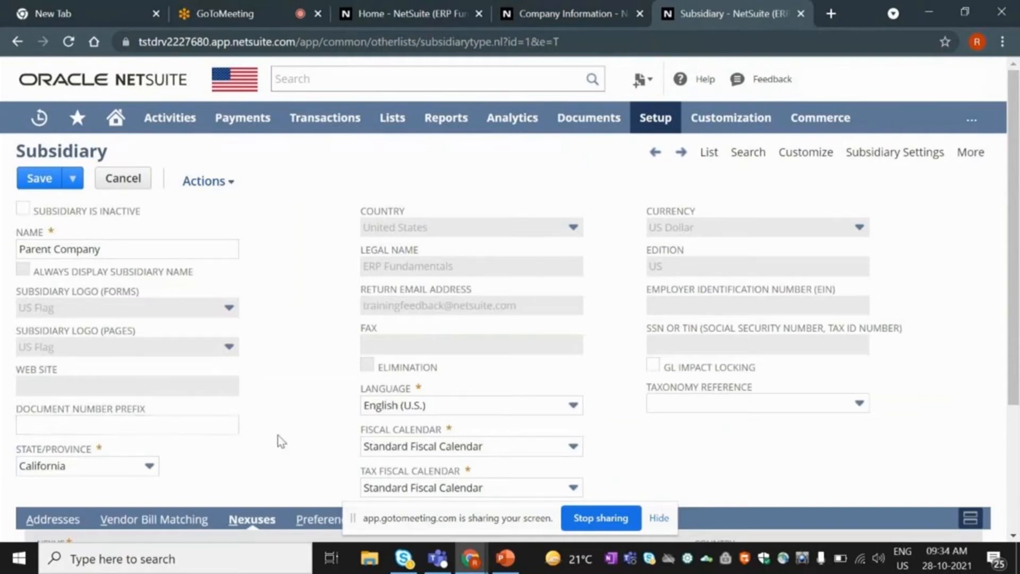
{"action": "scroll", "coordinate": [574, 289], "scroll_direction": "down", "scroll_amount": 1}
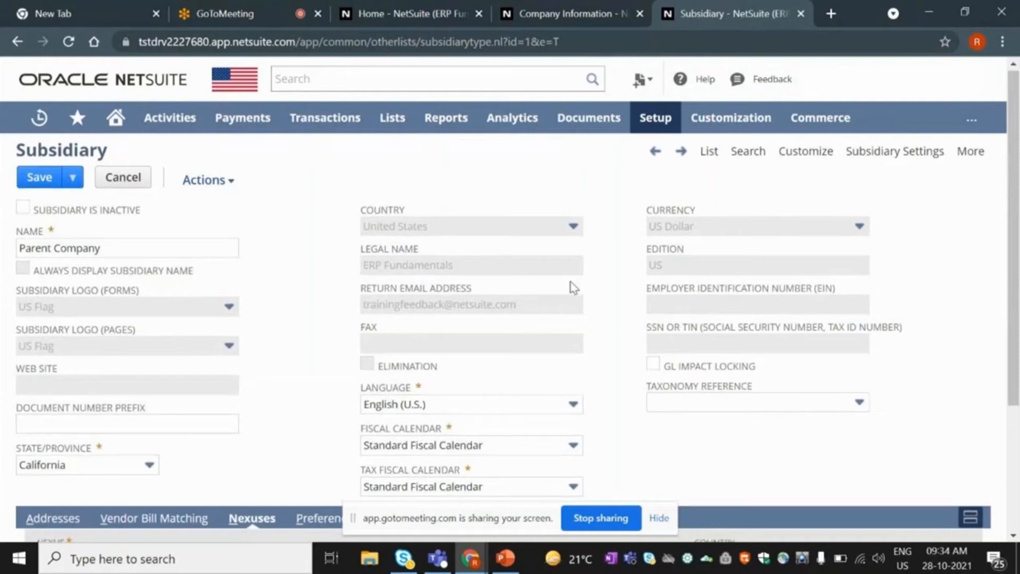
{"action": "scroll", "coordinate": [574, 287], "scroll_direction": "down", "scroll_amount": 3}
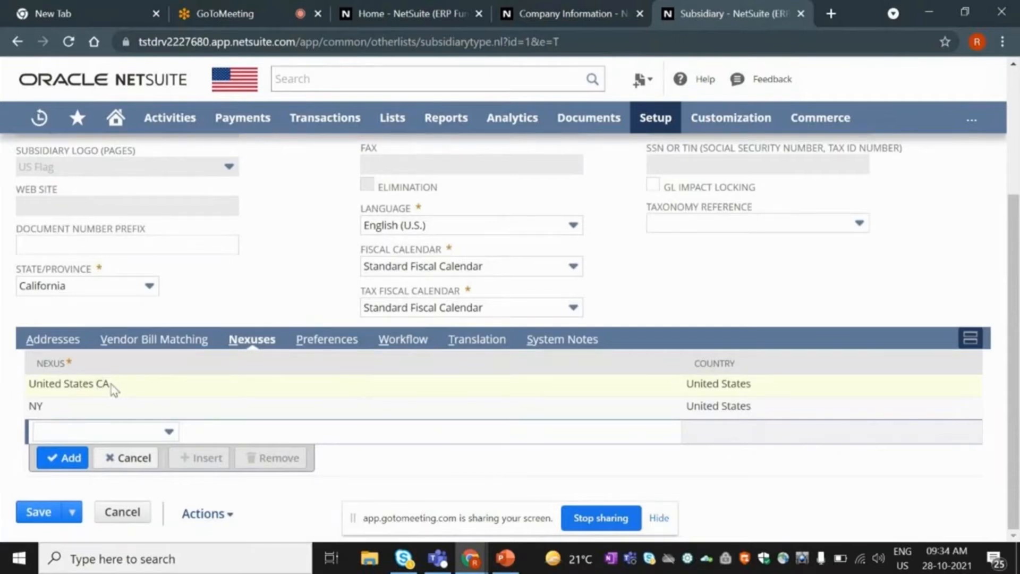
{"action": "scroll", "coordinate": [111, 384], "scroll_direction": "up", "scroll_amount": 3}
{"action": "scroll", "coordinate": [112, 389], "scroll_direction": "up", "scroll_amount": 3}
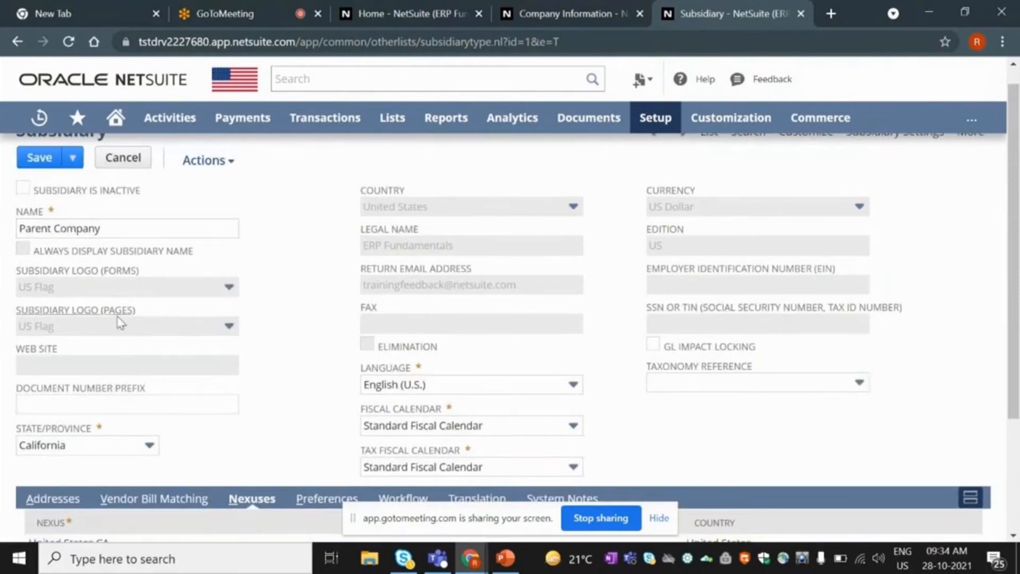
{"action": "scroll", "coordinate": [118, 321], "scroll_direction": "down", "scroll_amount": 3}
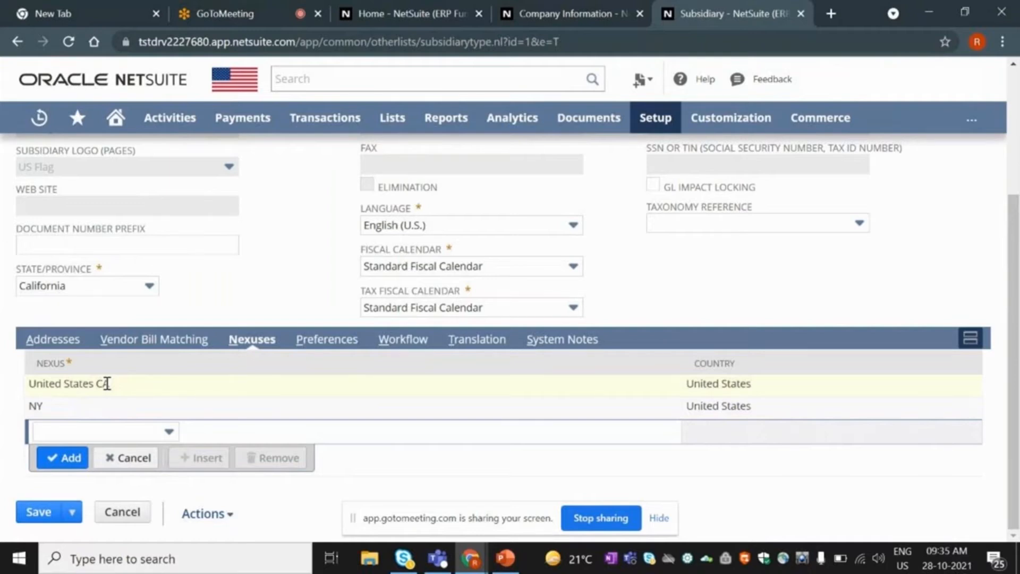
Check the State/Province choices but keep California for the Parent Company subsidiary.
{"action": "left_click", "coordinate": [98, 286]}
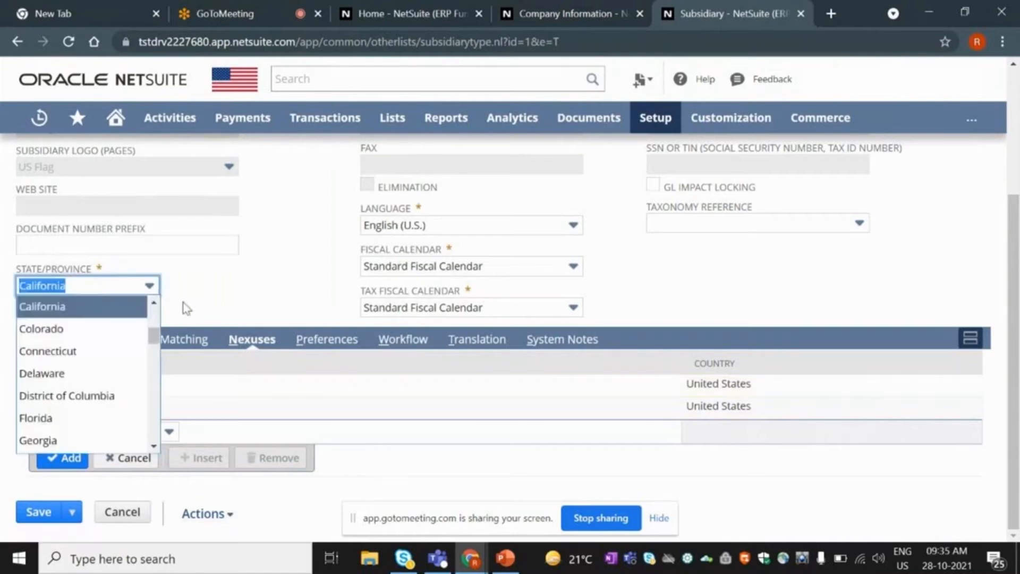
{"action": "left_click", "coordinate": [195, 297]}
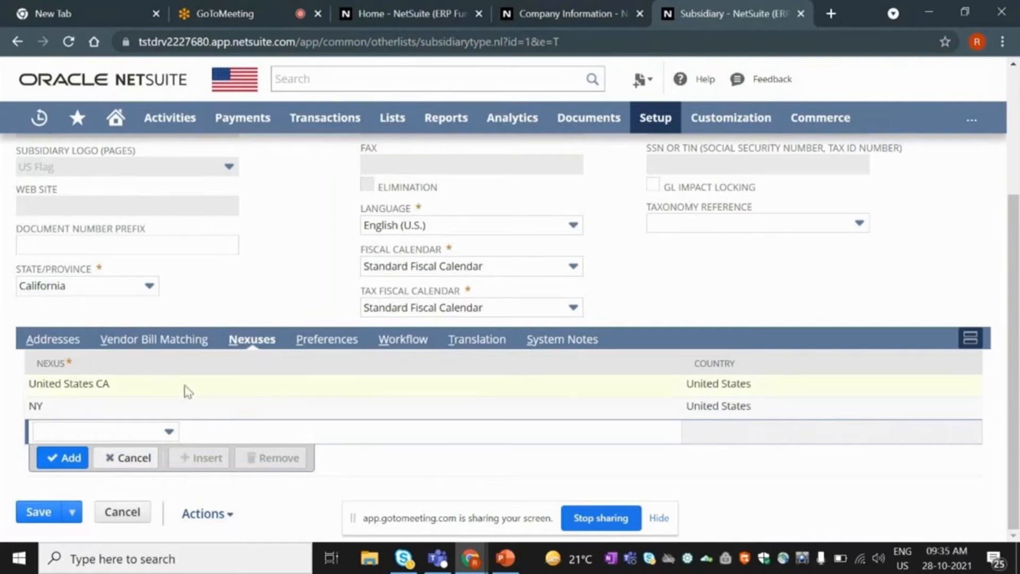
{"action": "scroll", "coordinate": [187, 392], "scroll_direction": "up", "scroll_amount": 3}
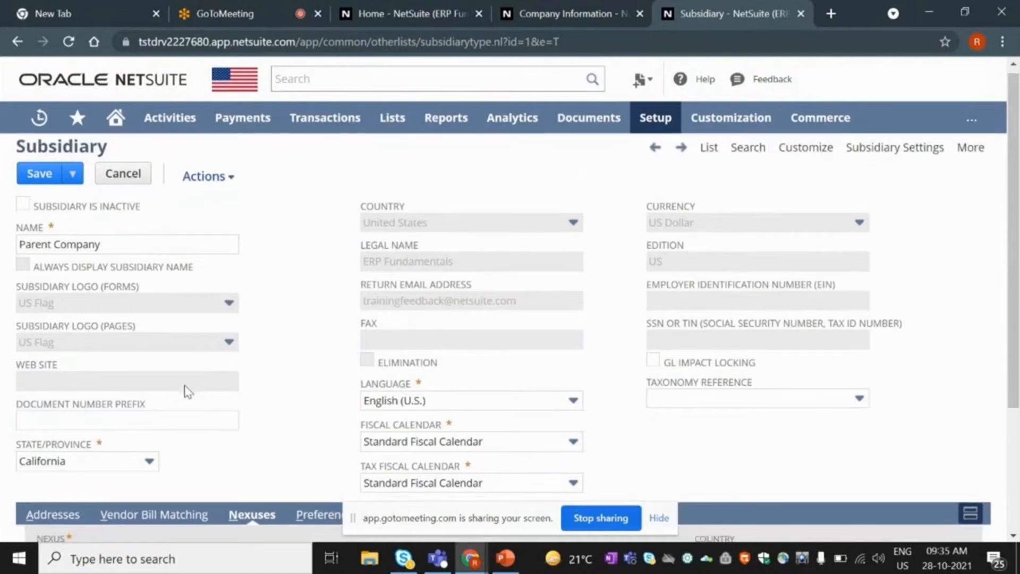
{"action": "scroll", "coordinate": [235, 409], "scroll_direction": "down", "scroll_amount": 3}
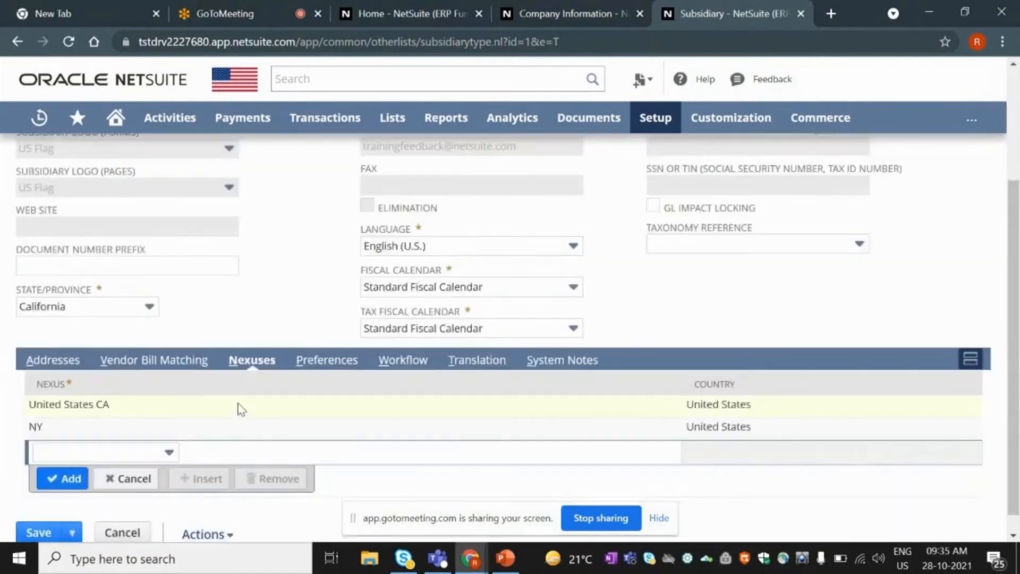
{"action": "scroll", "coordinate": [240, 409], "scroll_direction": "up", "scroll_amount": 3}
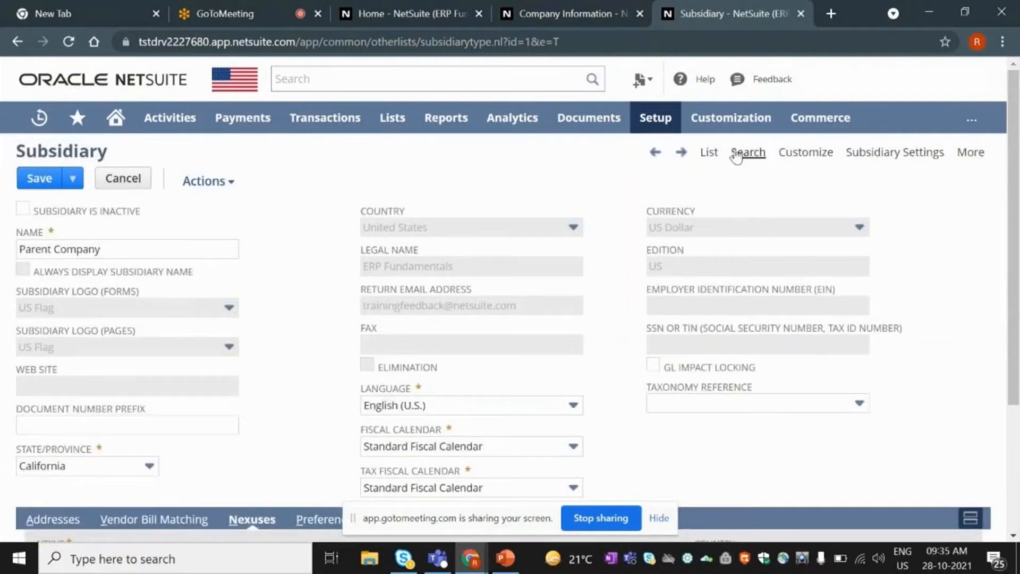
Leave the subsidiary record without saving and open Australia's subsidiary record in a new tab.
{"action": "left_click", "coordinate": [17, 42]}
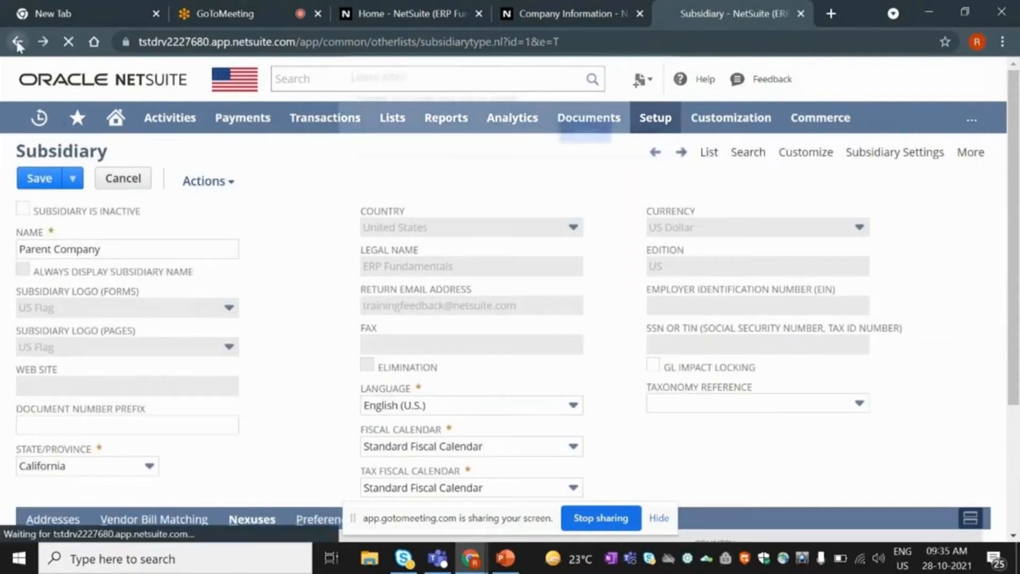
{"action": "left_click", "coordinate": [568, 132]}
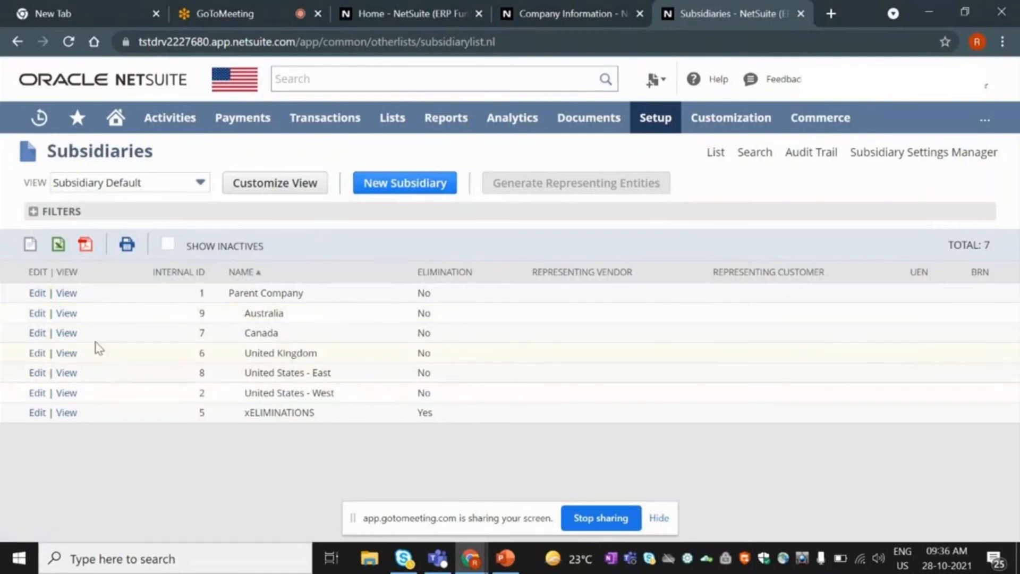
{"action": "right_click", "coordinate": [74, 313]}
{"action": "left_click", "coordinate": [81, 327]}
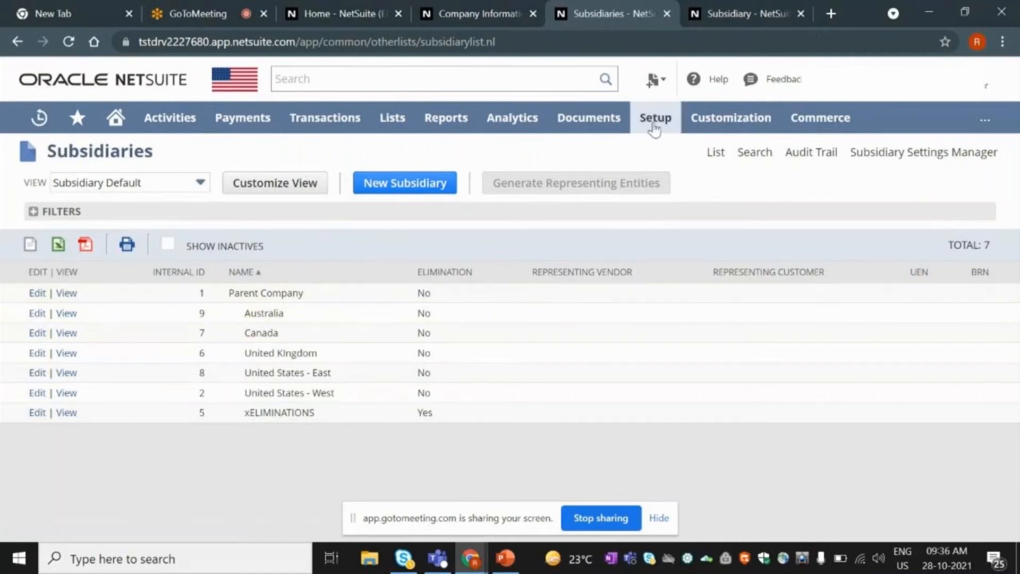
Open the Setup > Accounting > Nexus list in a new tab and switch to it.
{"action": "mouse_move", "coordinate": [654, 127]}
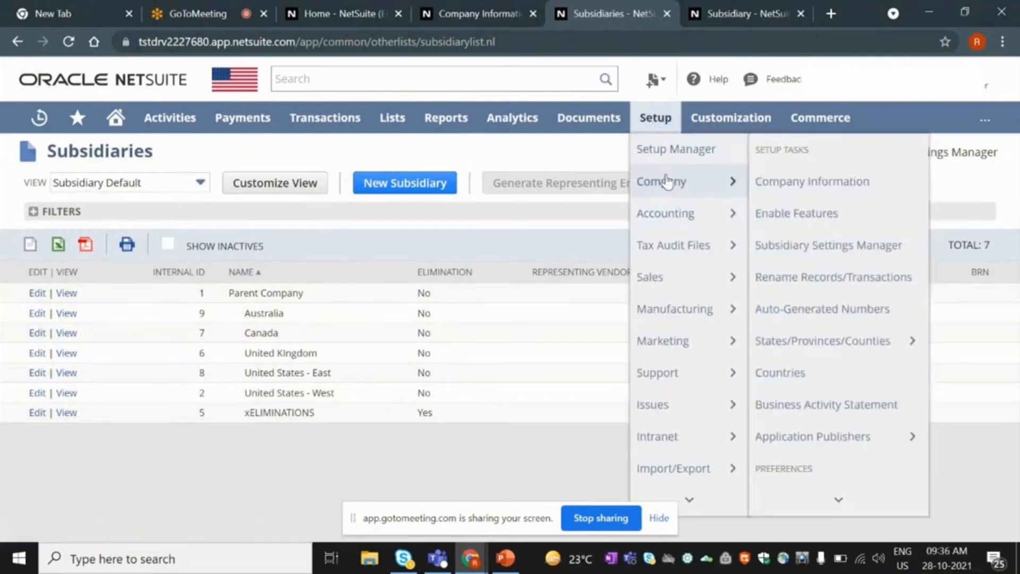
{"action": "mouse_move", "coordinate": [701, 214]}
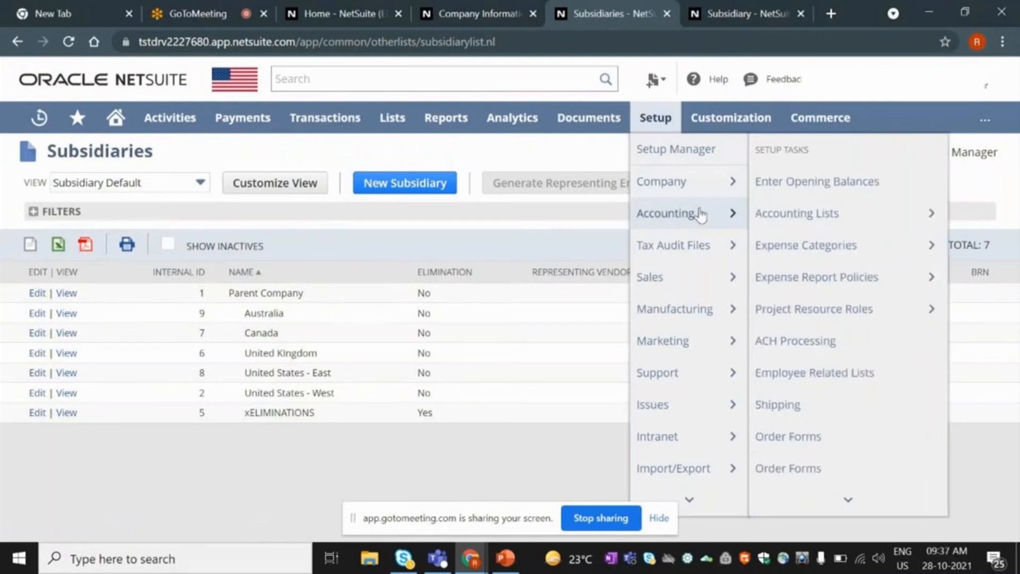
{"action": "mouse_move", "coordinate": [823, 495]}
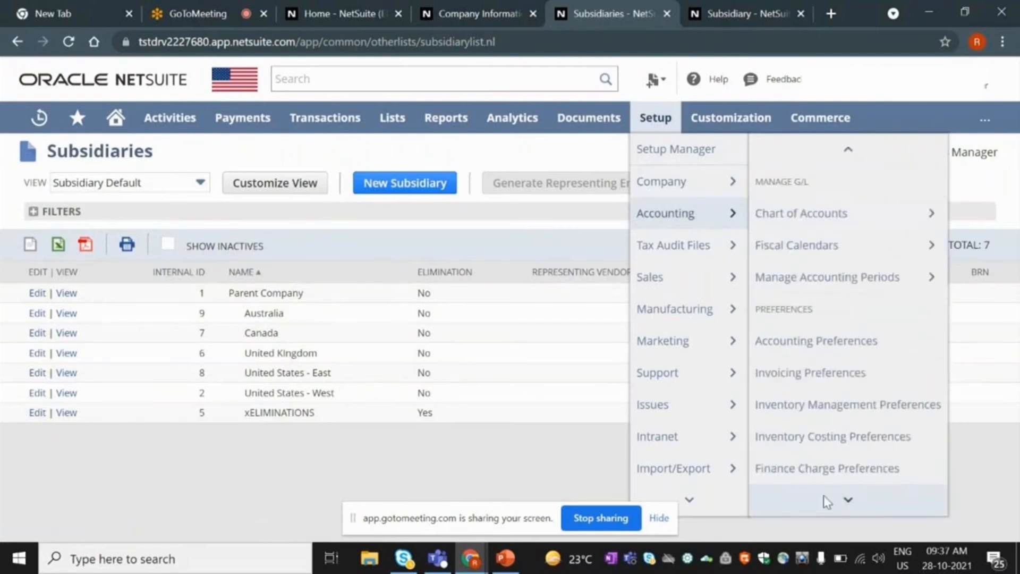
{"action": "right_click", "coordinate": [791, 379]}
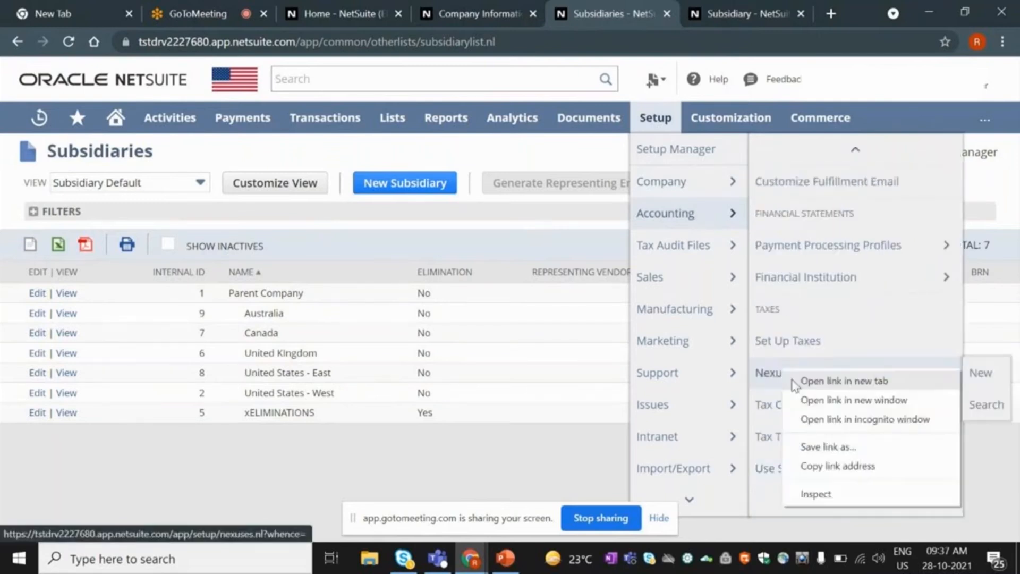
{"action": "left_click", "coordinate": [829, 381]}
{"action": "left_click", "coordinate": [738, 8]}
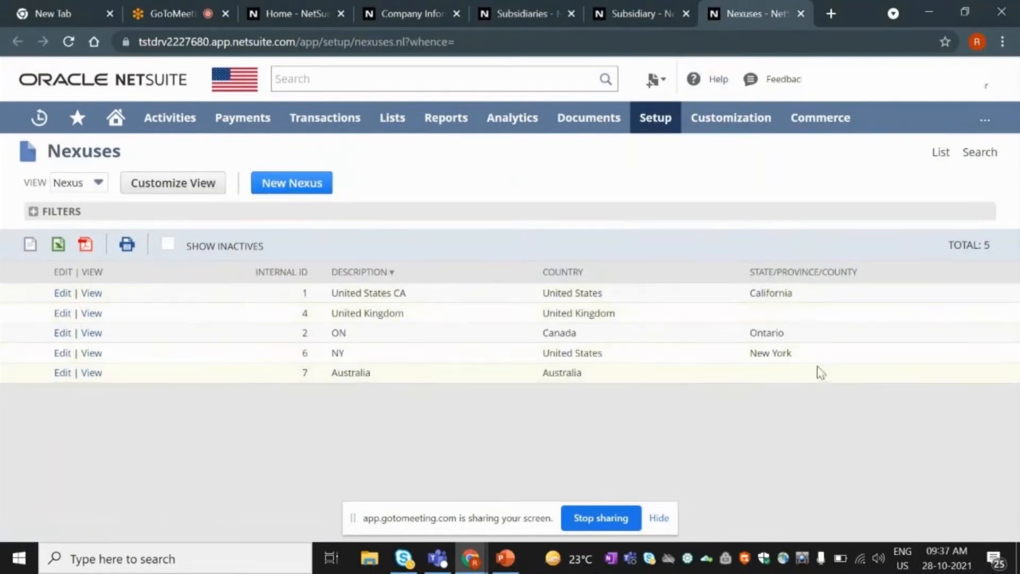
Point out the New York, California and Ontario nexuses, then view the Australia nexus.
{"action": "left_click_drag", "start_coordinate": [750, 352], "coordinate": [809, 355]}
{"action": "left_click_drag", "start_coordinate": [759, 293], "coordinate": [787, 293]}
{"action": "left_click_drag", "start_coordinate": [750, 341], "coordinate": [792, 338]}
{"action": "left_click", "coordinate": [91, 374]}
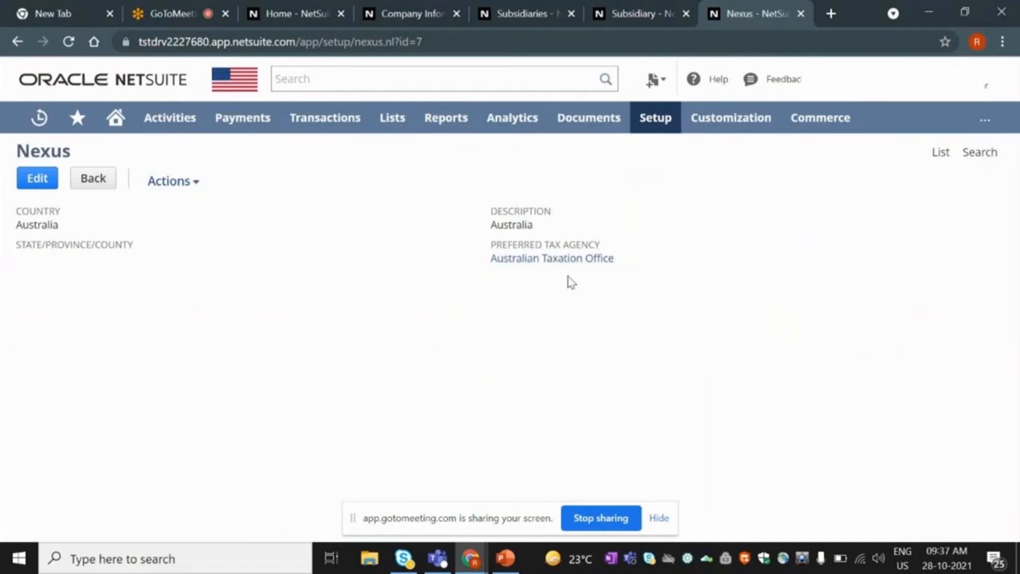
Look over the Australian Taxation Office record, then go back twice to the Nexuses list.
{"action": "left_click", "coordinate": [550, 268]}
{"action": "mouse_move", "coordinate": [550, 269]}
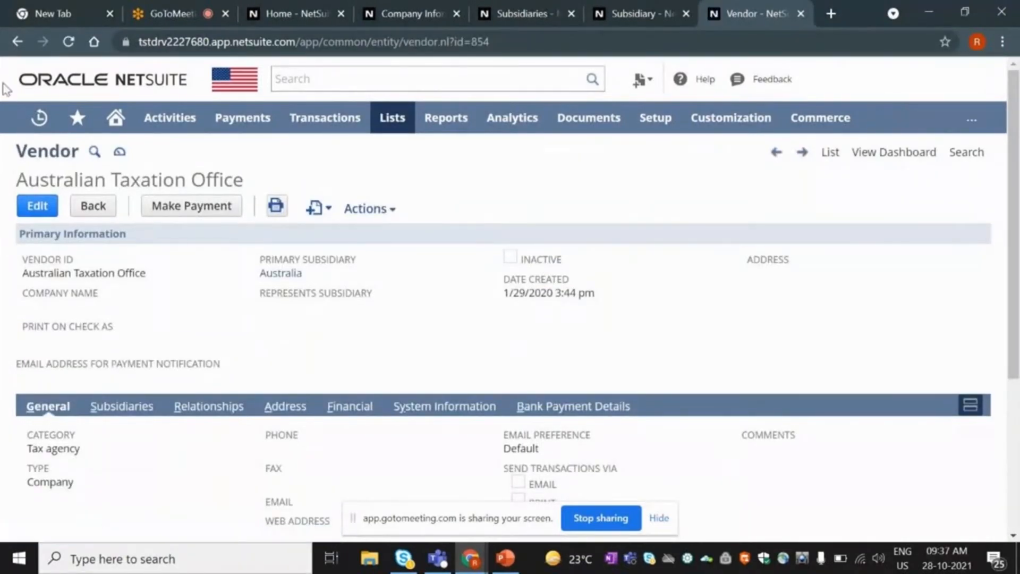
{"action": "left_click", "coordinate": [18, 51]}
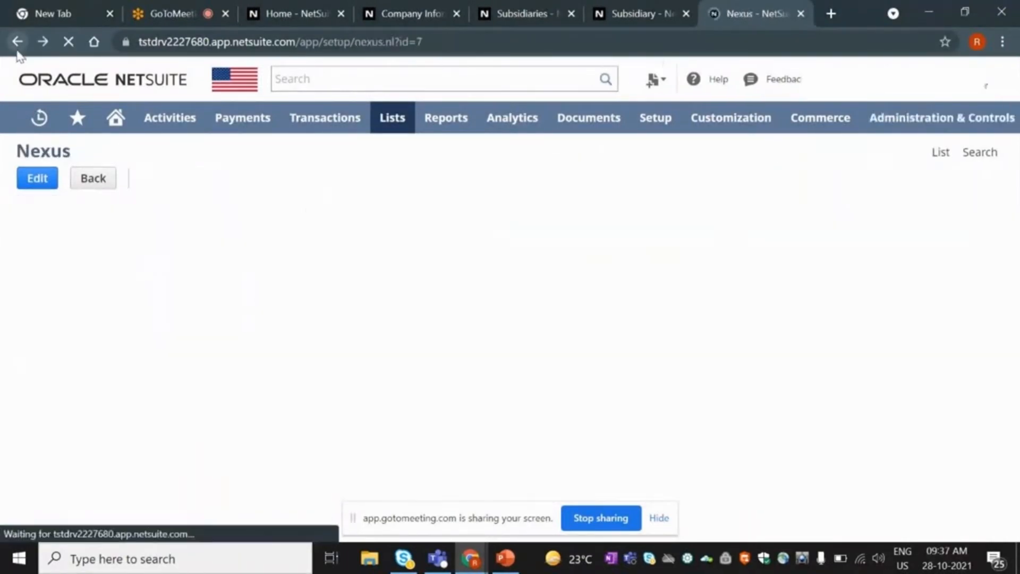
{"action": "left_click", "coordinate": [18, 51]}
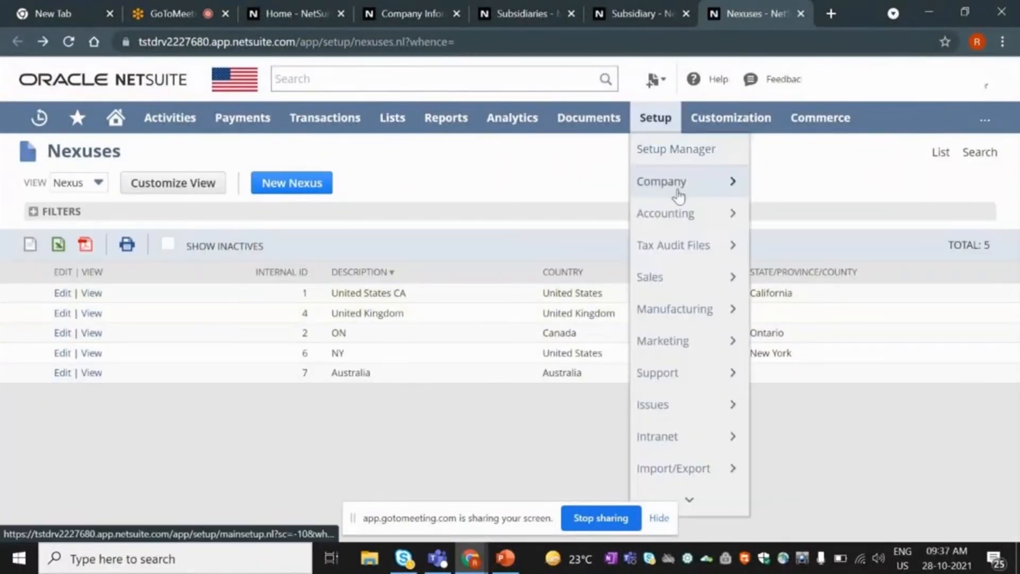
Open the Subsidiaries list from Setup > Company.
{"action": "mouse_move", "coordinate": [676, 185]}
{"action": "mouse_move", "coordinate": [826, 500]}
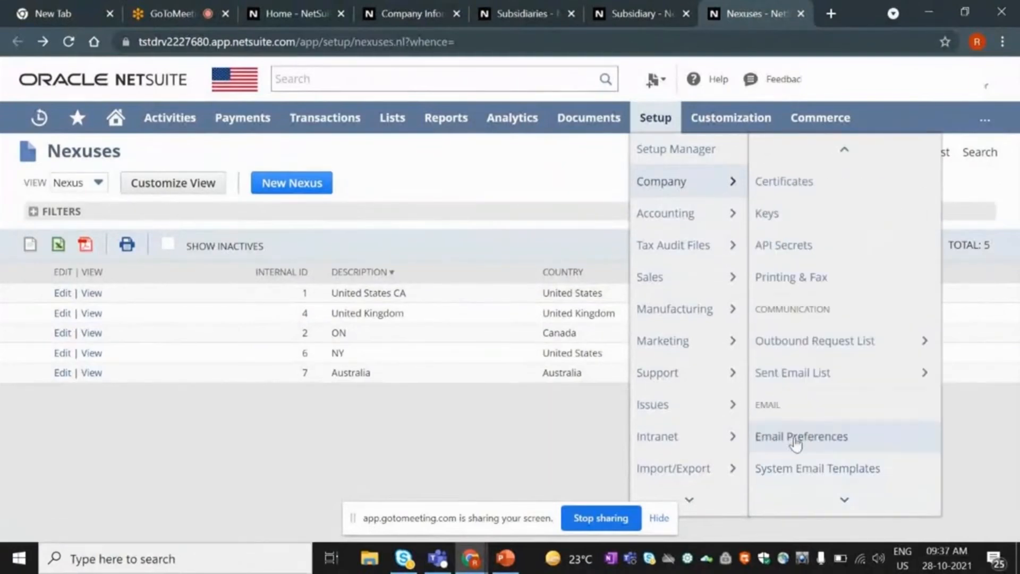
{"action": "mouse_move", "coordinate": [684, 215]}
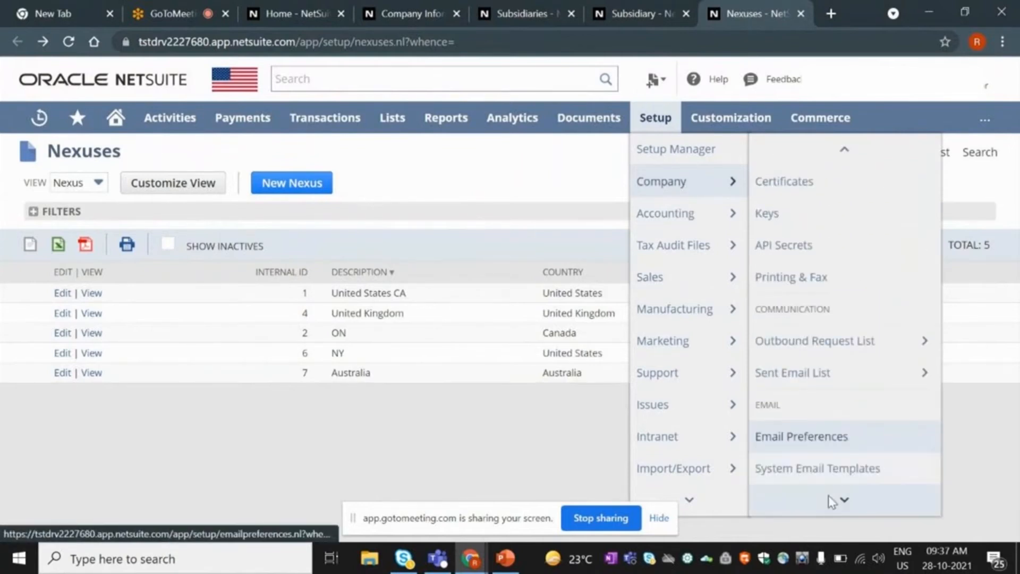
{"action": "left_click", "coordinate": [786, 345]}
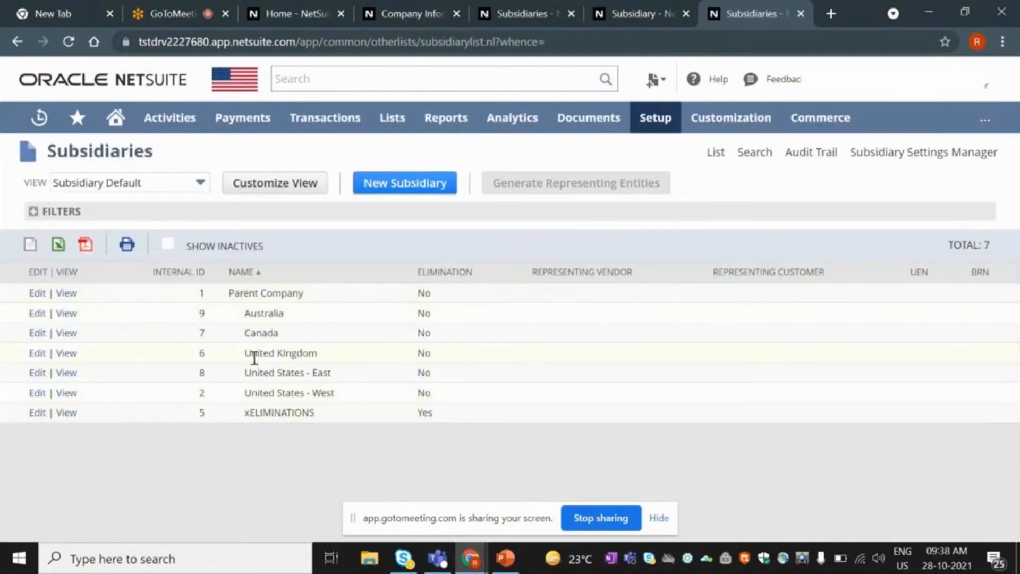
Highlight xELIMINATIONS, Parent Company and the child subsidiaries in the list.
{"action": "left_click_drag", "start_coordinate": [245, 413], "coordinate": [327, 424]}
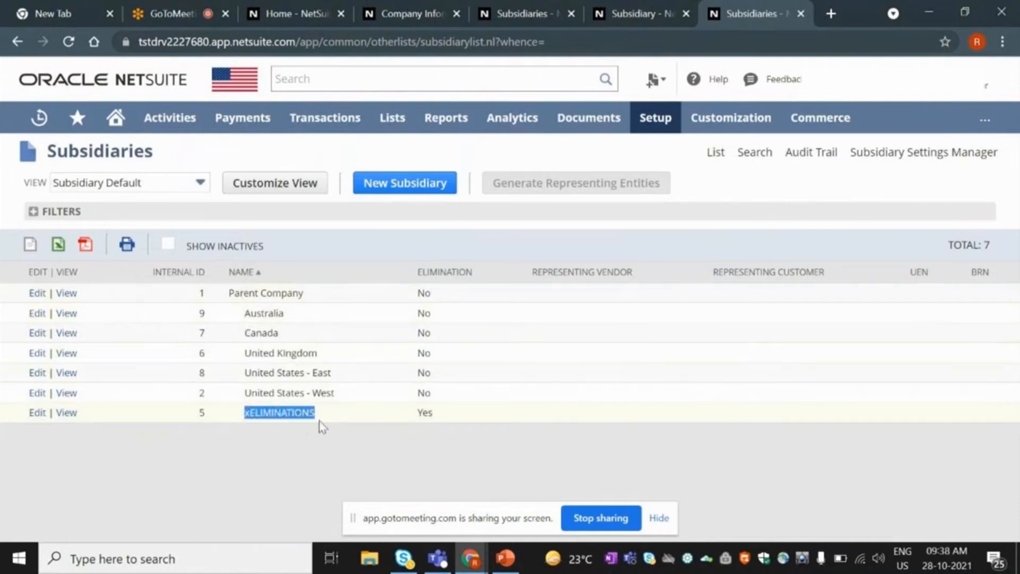
{"action": "left_click", "coordinate": [321, 423]}
{"action": "mouse_move", "coordinate": [318, 415]}
{"action": "left_mouse_down"}
{"action": "mouse_move", "coordinate": [246, 418]}
{"action": "mouse_move", "coordinate": [315, 415]}
{"action": "left_mouse_up"}
{"action": "left_click", "coordinate": [260, 415]}
{"action": "left_click_drag", "start_coordinate": [316, 418], "coordinate": [245, 416]}
{"action": "left_click_drag", "start_coordinate": [314, 295], "coordinate": [229, 297]}
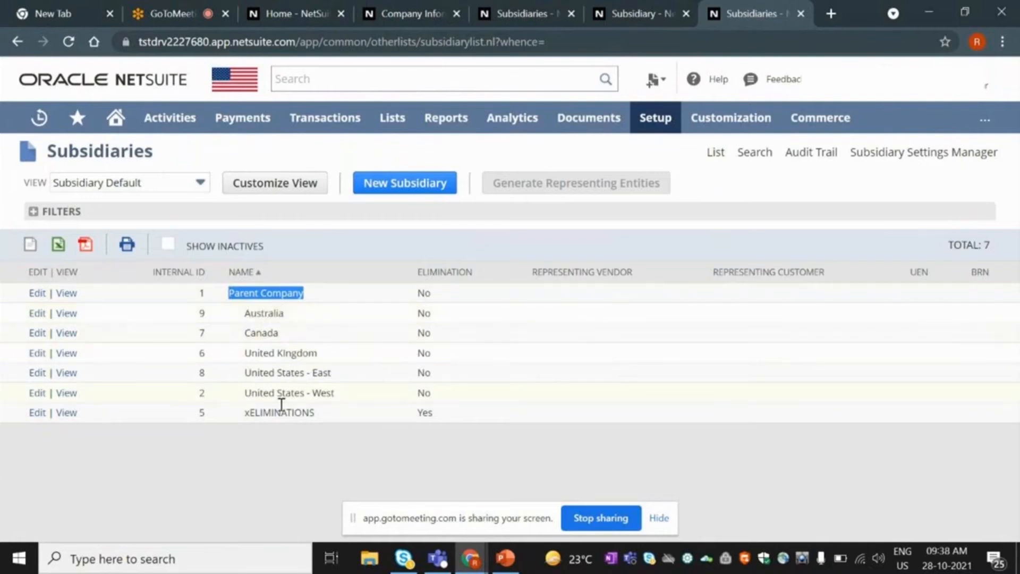
{"action": "left_click_drag", "start_coordinate": [229, 419], "coordinate": [335, 422]}
{"action": "left_click_drag", "start_coordinate": [275, 313], "coordinate": [359, 405]}
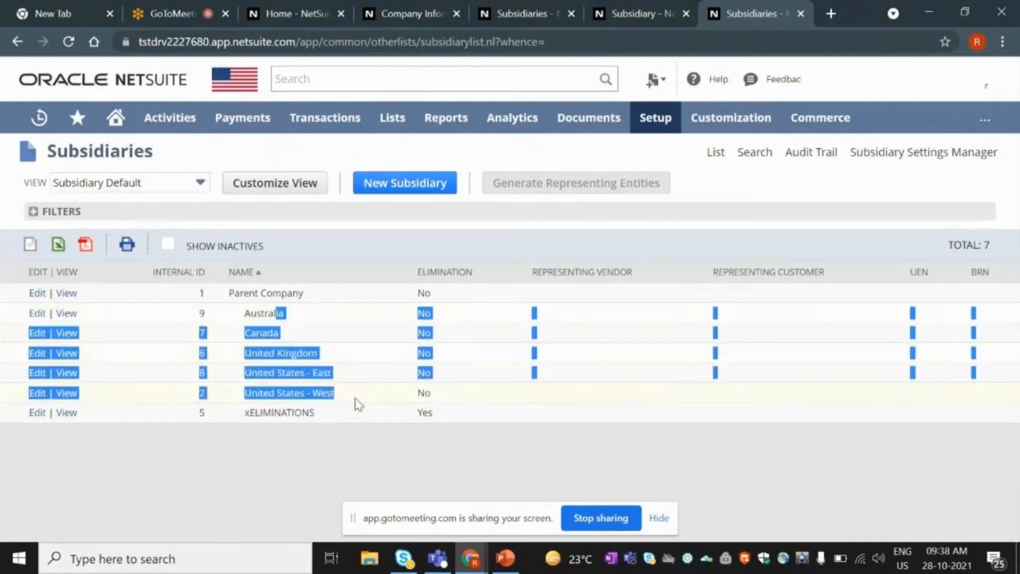
{"action": "left_click", "coordinate": [362, 450]}
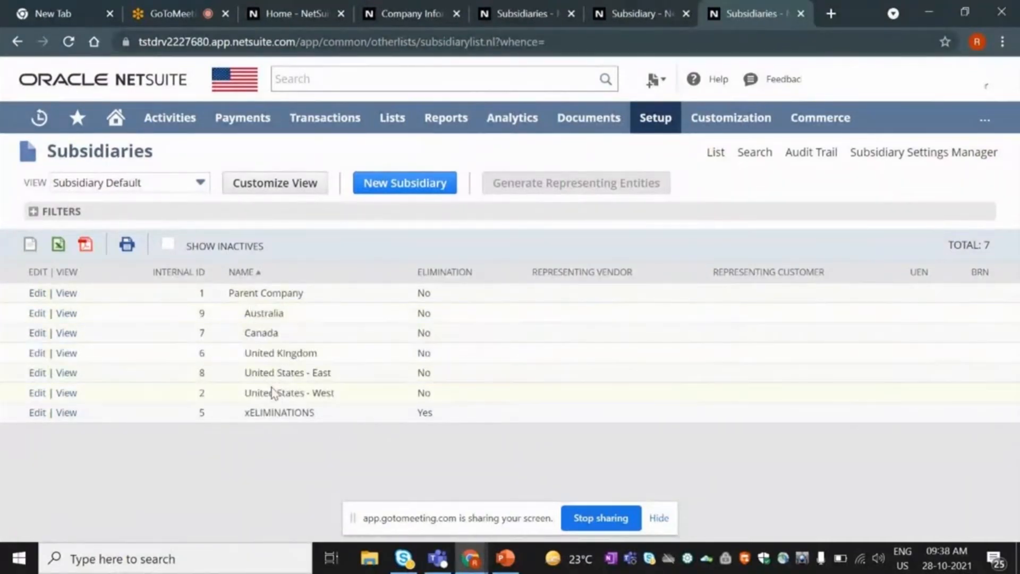
{"action": "left_click_drag", "start_coordinate": [273, 393], "coordinate": [74, 319]}
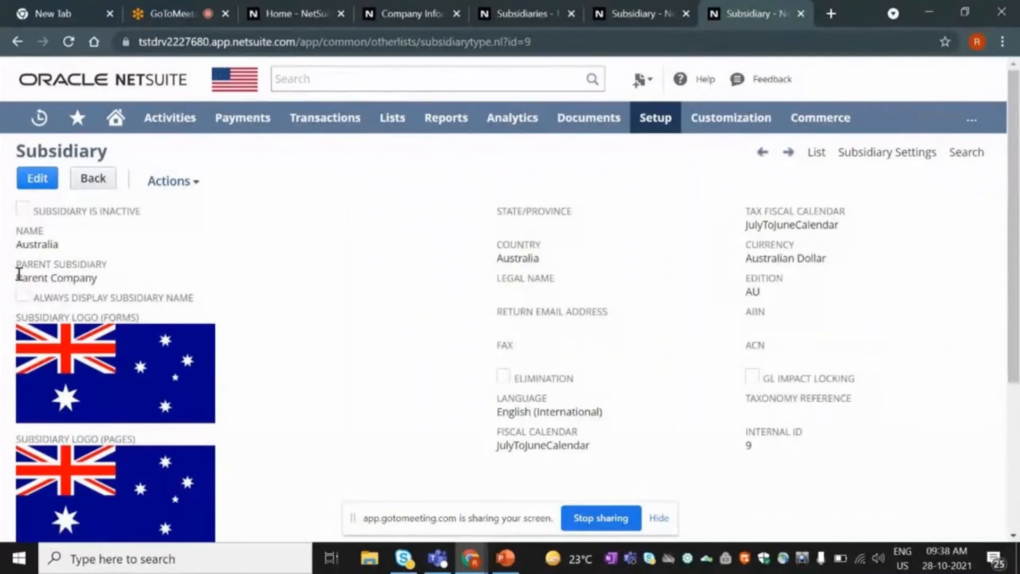
{"action": "left_click_drag", "start_coordinate": [17, 279], "coordinate": [107, 287]}
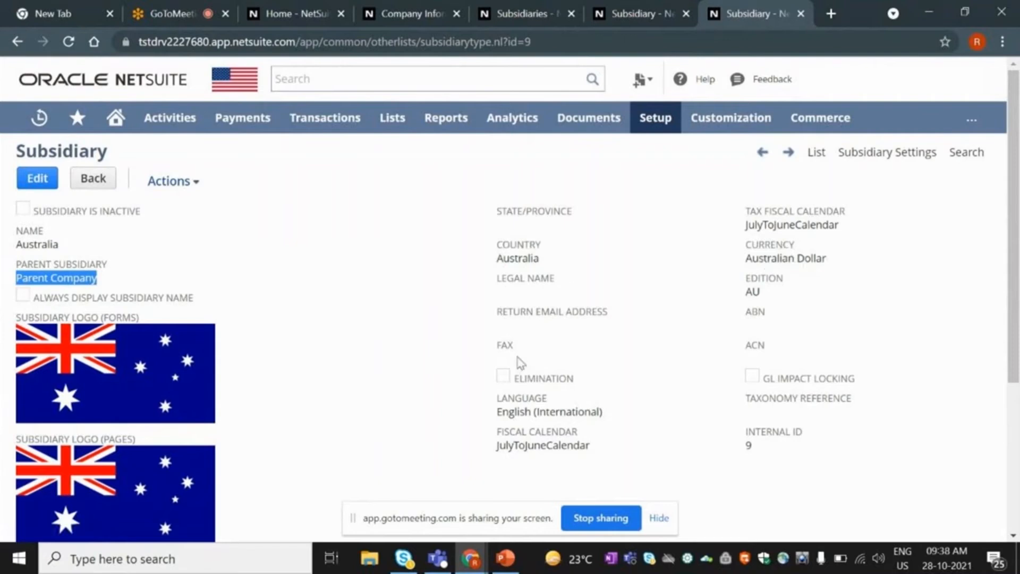
{"action": "scroll", "coordinate": [518, 358], "scroll_direction": "down", "scroll_amount": 3}
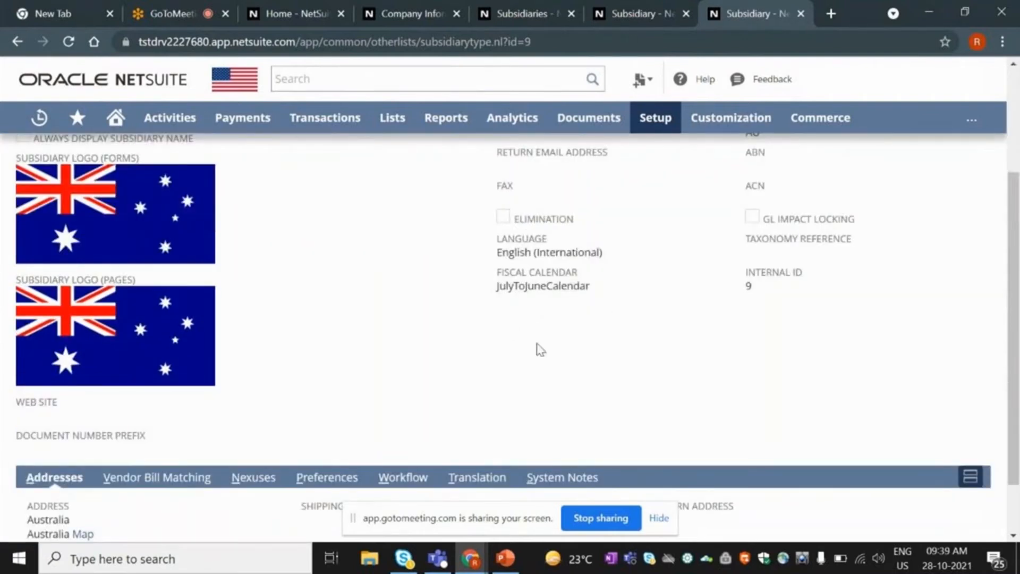
{"action": "scroll", "coordinate": [420, 351], "scroll_direction": "down", "scroll_amount": 1}
{"action": "scroll", "coordinate": [421, 352], "scroll_direction": "down", "scroll_amount": 1}
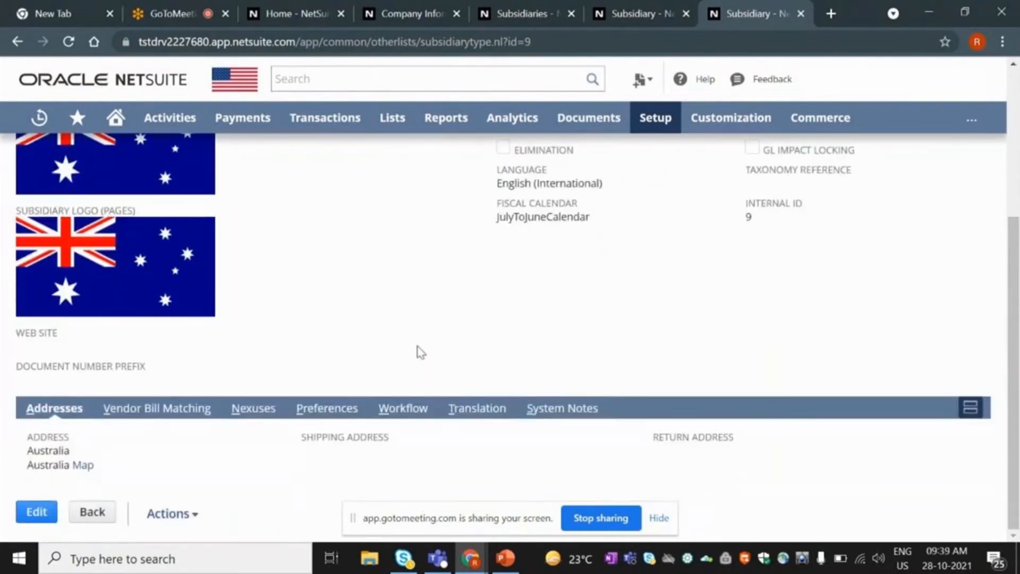
{"action": "scroll", "coordinate": [275, 375], "scroll_direction": "up", "scroll_amount": 2}
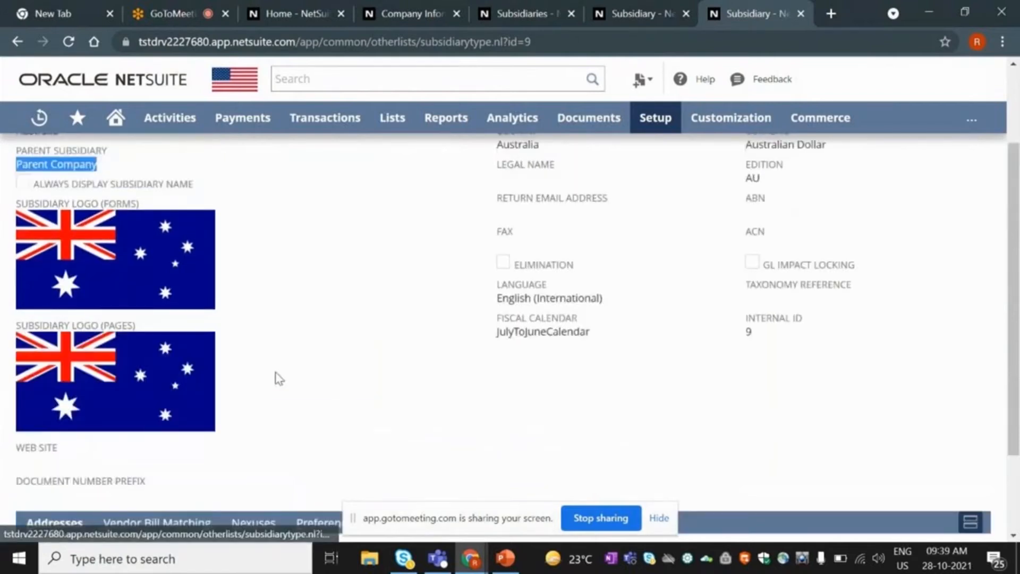
{"action": "scroll", "coordinate": [277, 378], "scroll_direction": "up", "scroll_amount": 2}
{"action": "left_click", "coordinate": [16, 41]}
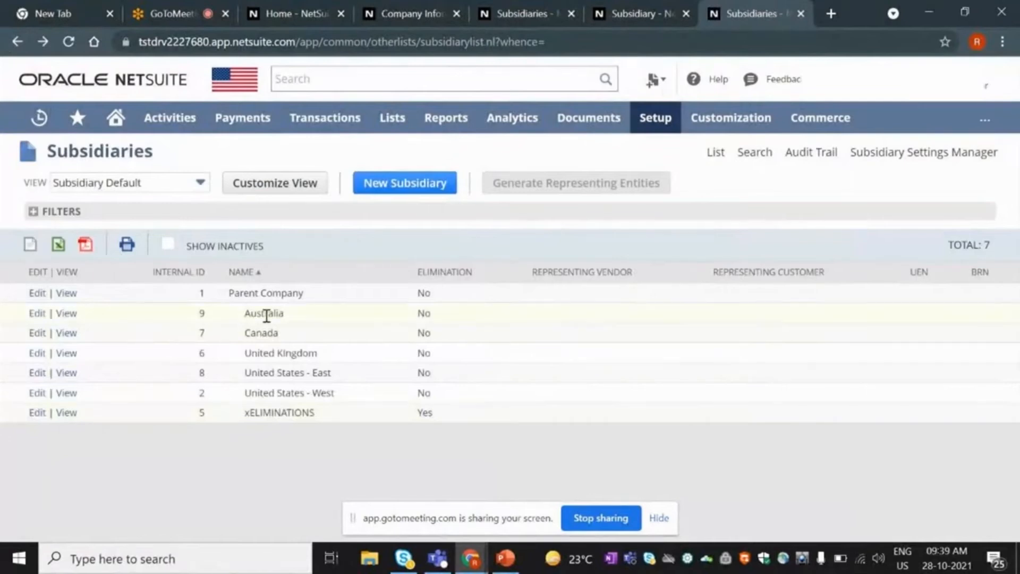
{"action": "left_click_drag", "start_coordinate": [250, 314], "coordinate": [285, 314]}
{"action": "left_click", "coordinate": [372, 187]}
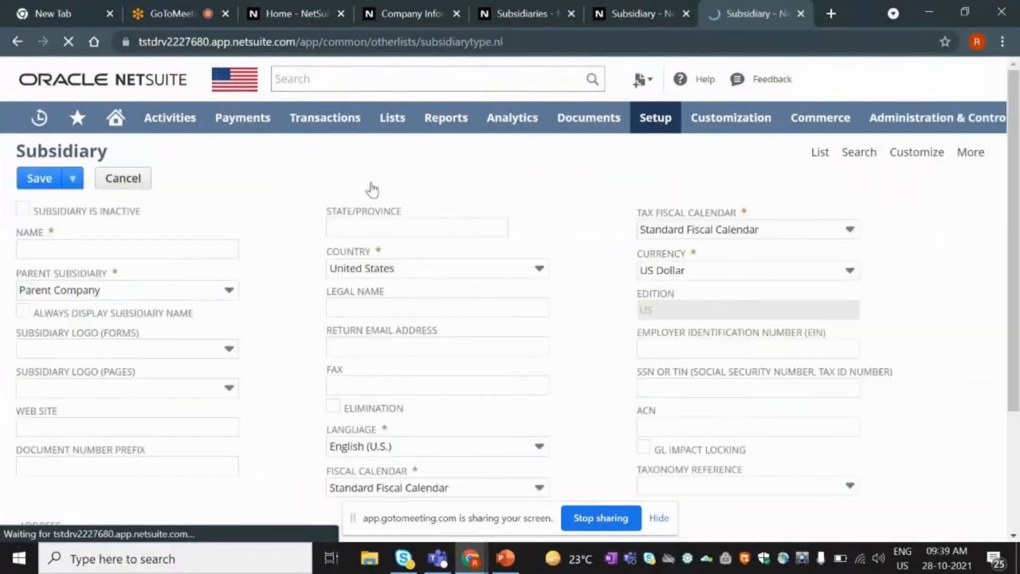
{"action": "left_click", "coordinate": [196, 292]}
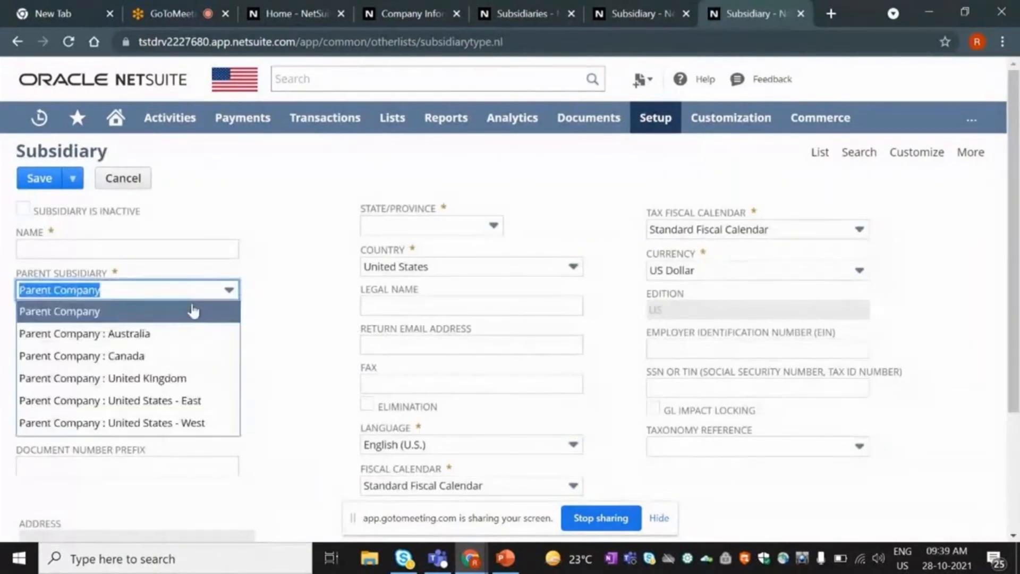
{"action": "left_click", "coordinate": [185, 335]}
{"action": "left_click", "coordinate": [123, 253]}
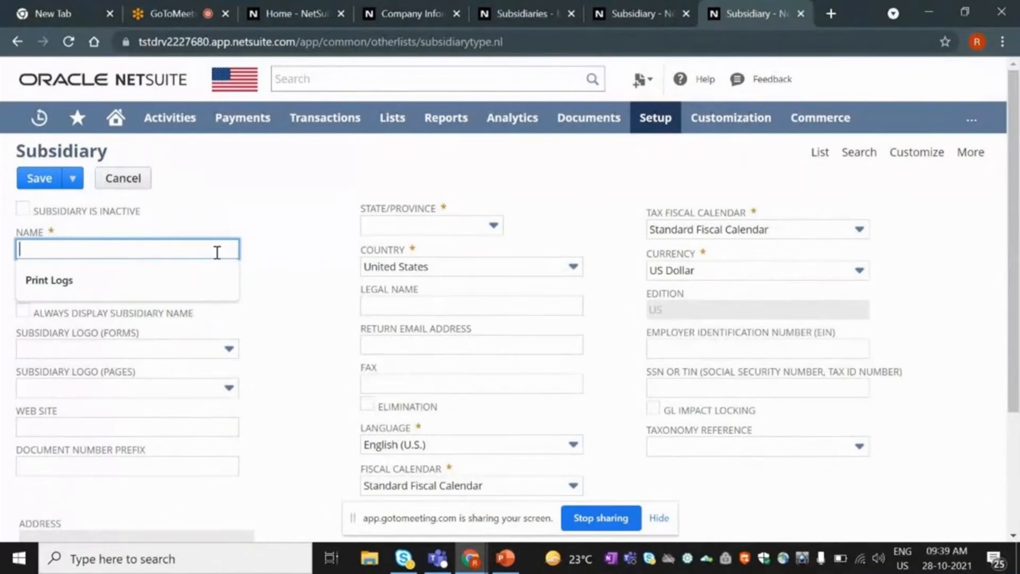
{"action": "left_click", "coordinate": [16, 43]}
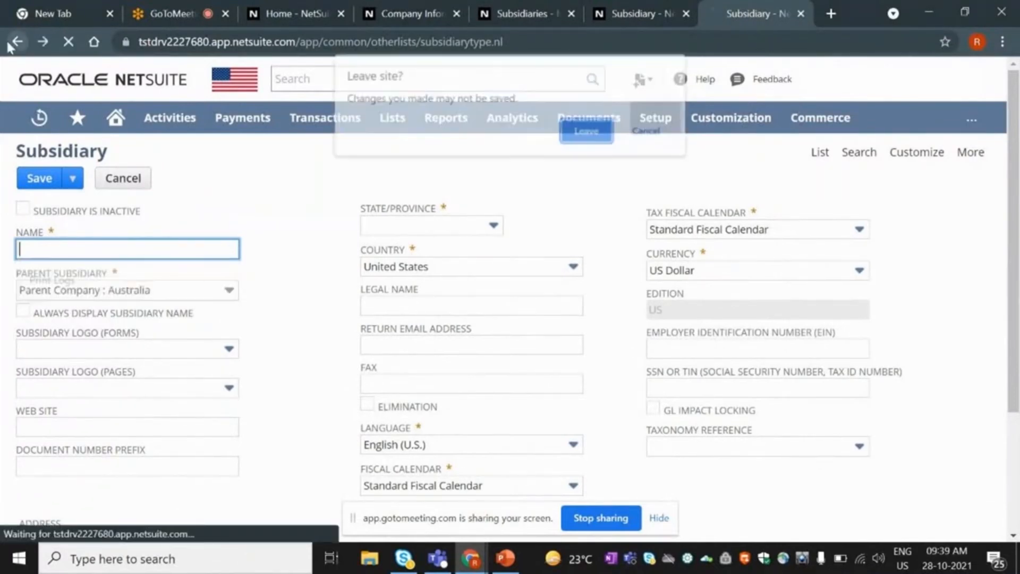
{"action": "left_click", "coordinate": [586, 131]}
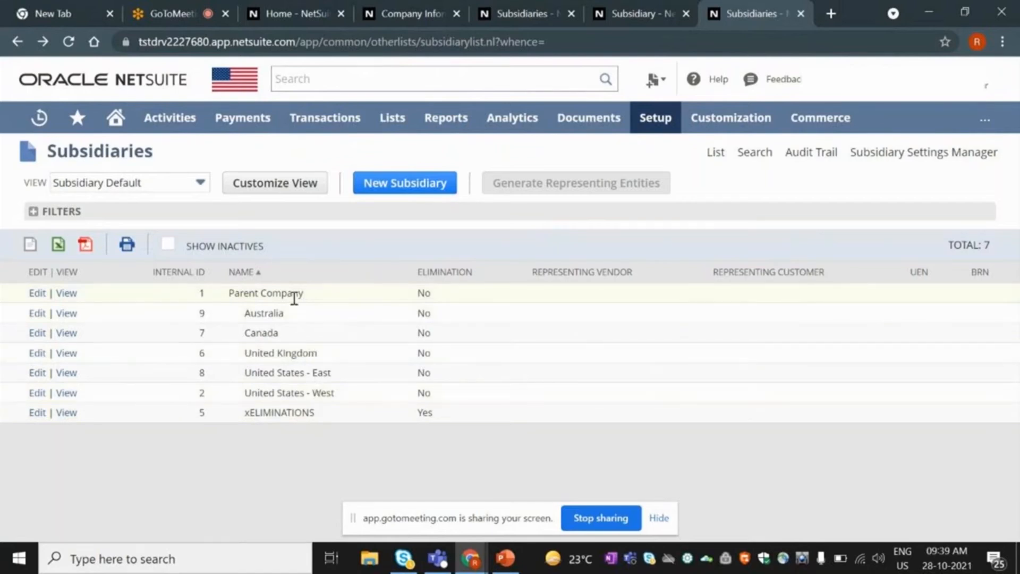
Point out Parent Company, then find Departments under Setup > Company > Classifications.
{"action": "left_click_drag", "start_coordinate": [304, 295], "coordinate": [229, 300]}
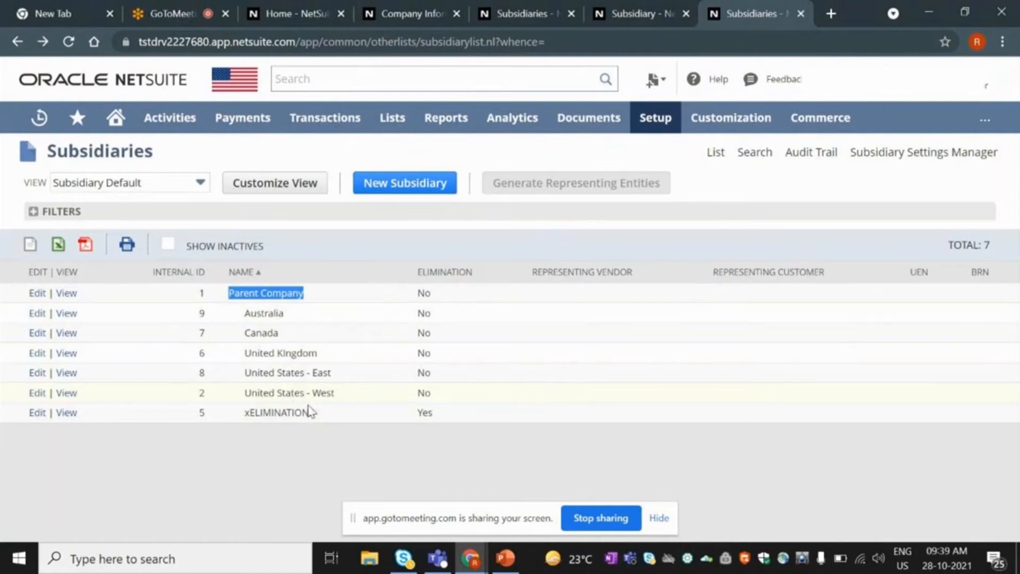
{"action": "left_click", "coordinate": [364, 470]}
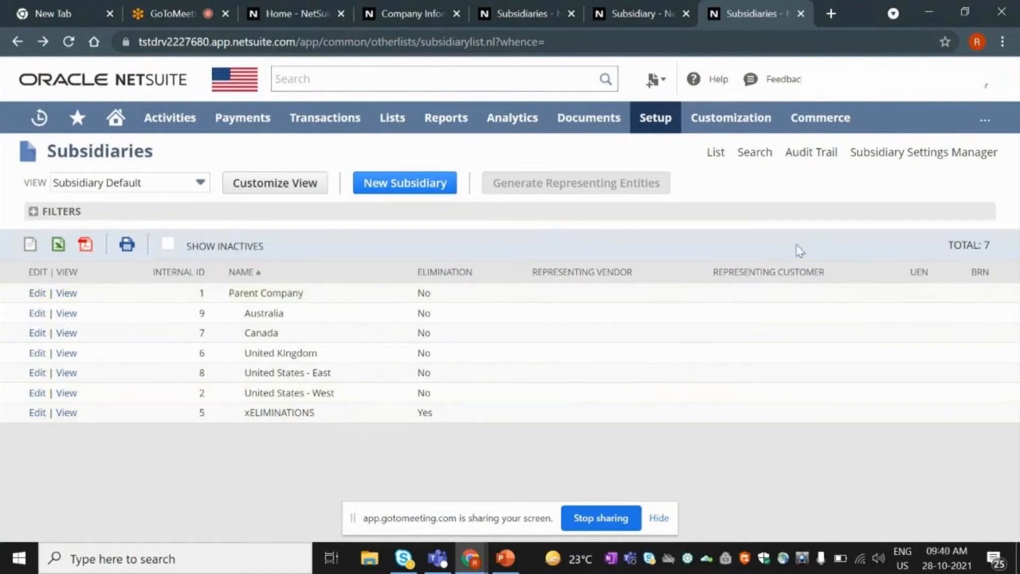
{"action": "mouse_move", "coordinate": [664, 135]}
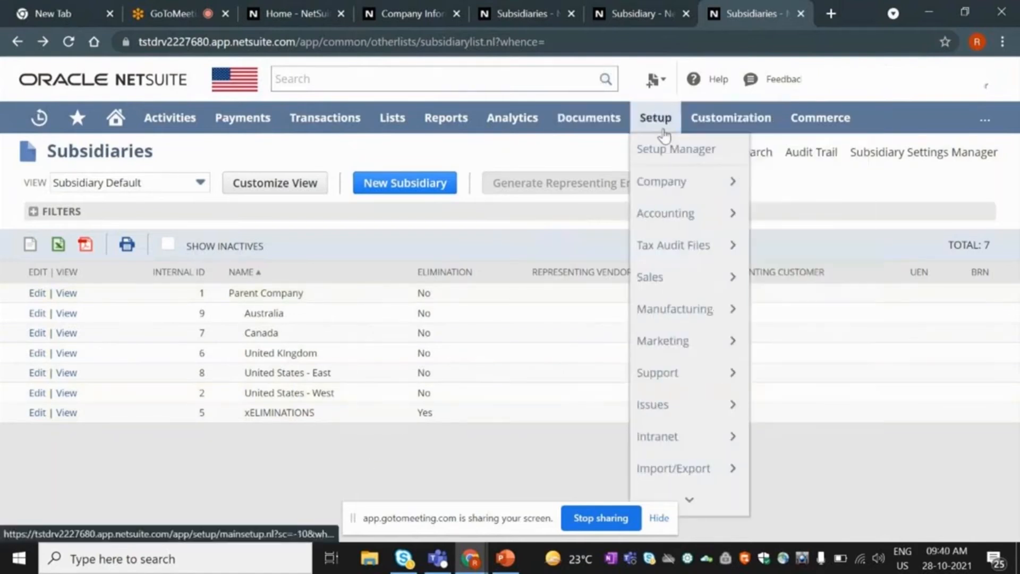
{"action": "mouse_move", "coordinate": [672, 181]}
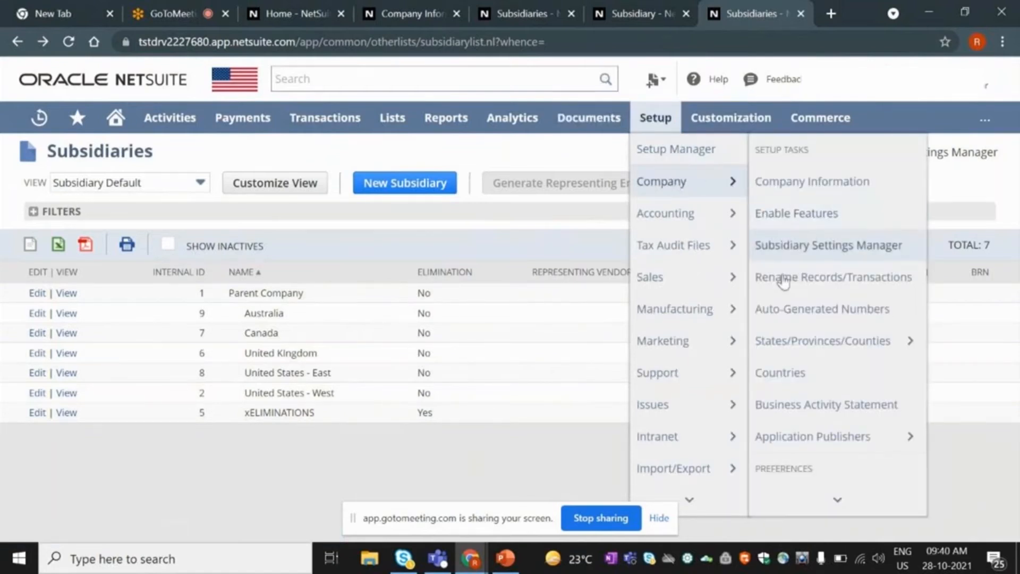
{"action": "mouse_move", "coordinate": [819, 500]}
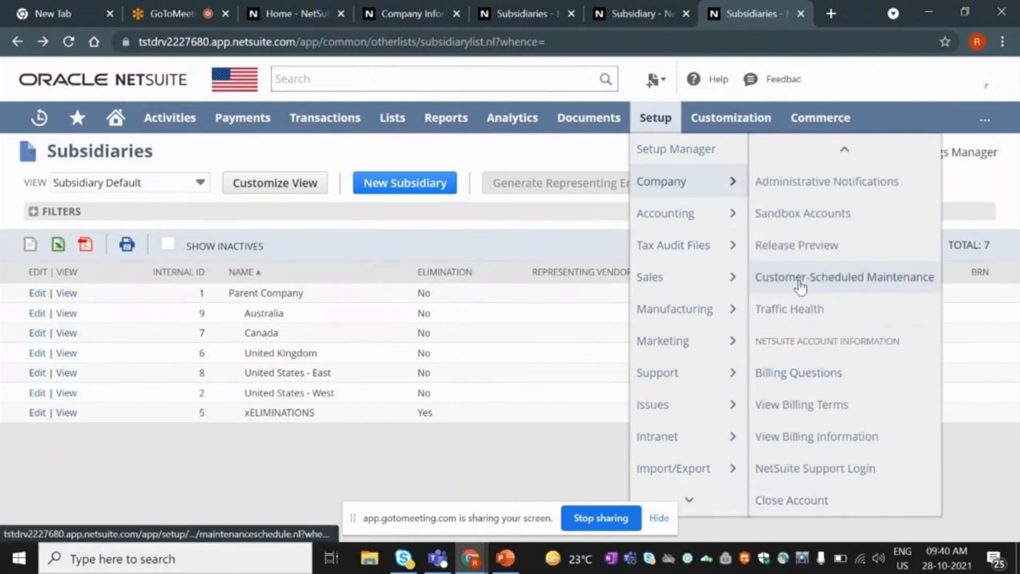
{"action": "mouse_move", "coordinate": [812, 160]}
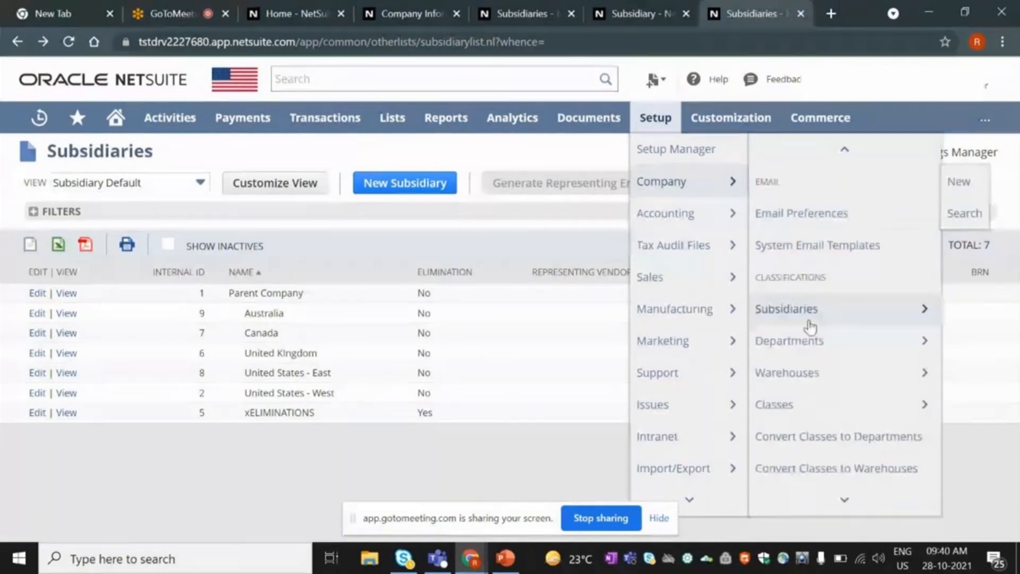
{"action": "mouse_move", "coordinate": [804, 358]}
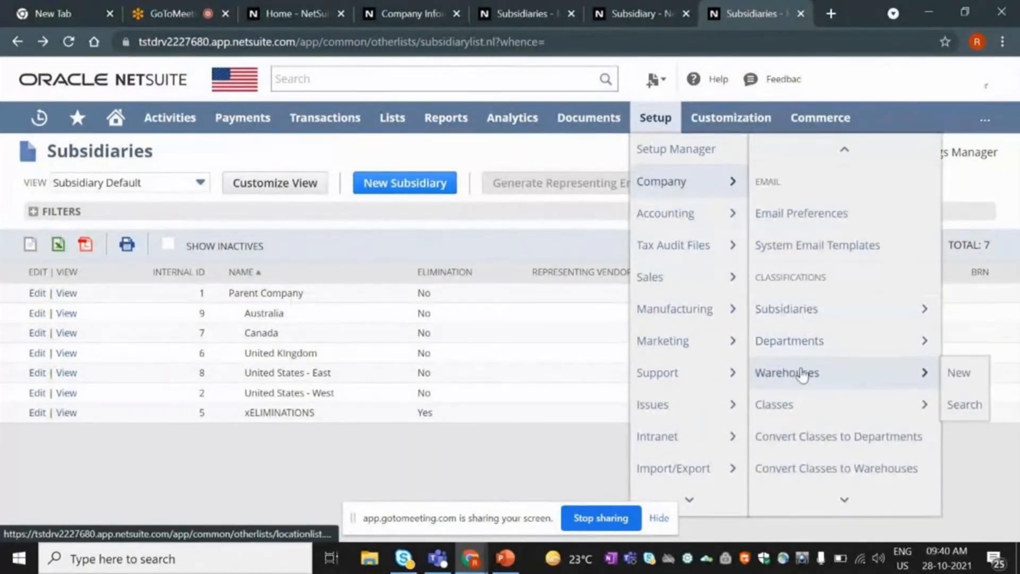
{"action": "mouse_move", "coordinate": [800, 404]}
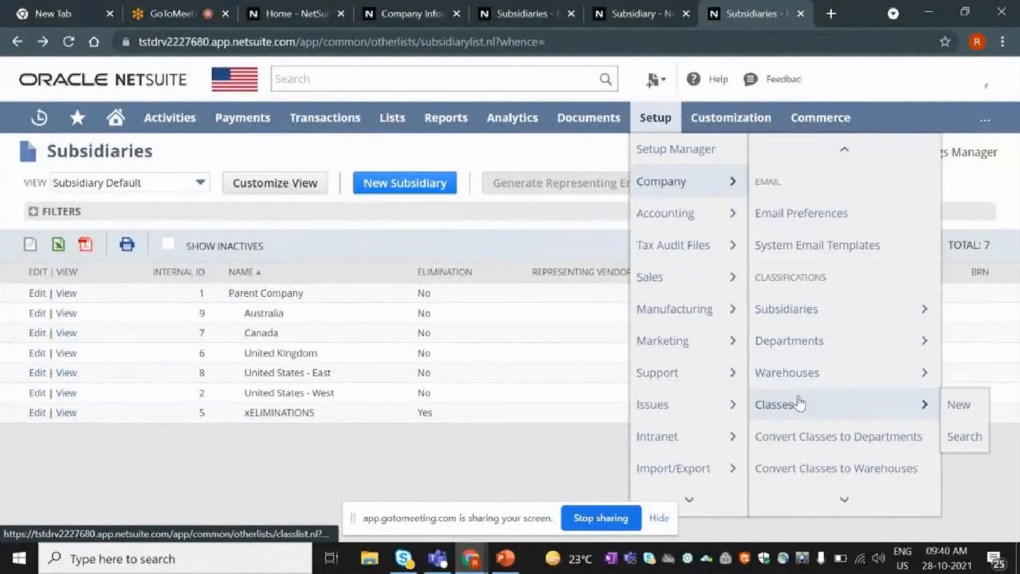
{"action": "right_click", "coordinate": [790, 352]}
Open the Departments list in a new tab and start editing the Sales department.
{"action": "left_click", "coordinate": [818, 358]}
{"action": "key", "text": "ctrl+Tab"}
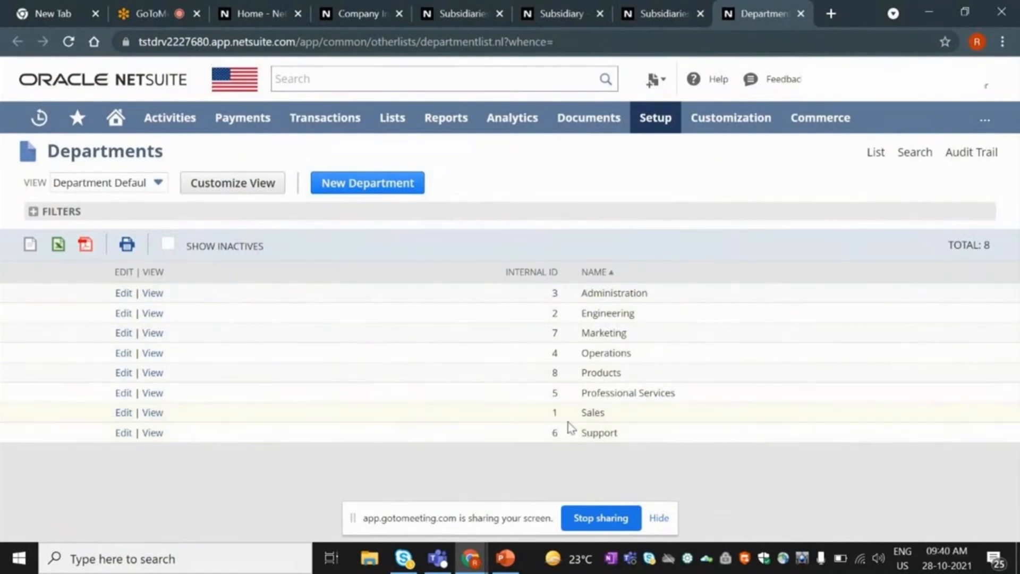
{"action": "left_click", "coordinate": [154, 414]}
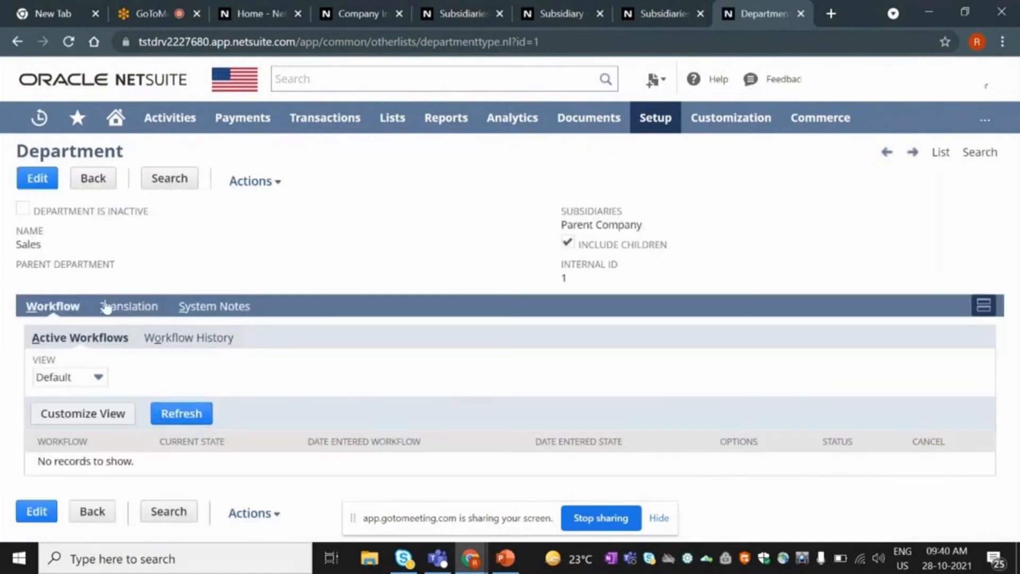
{"action": "left_click", "coordinate": [34, 182]}
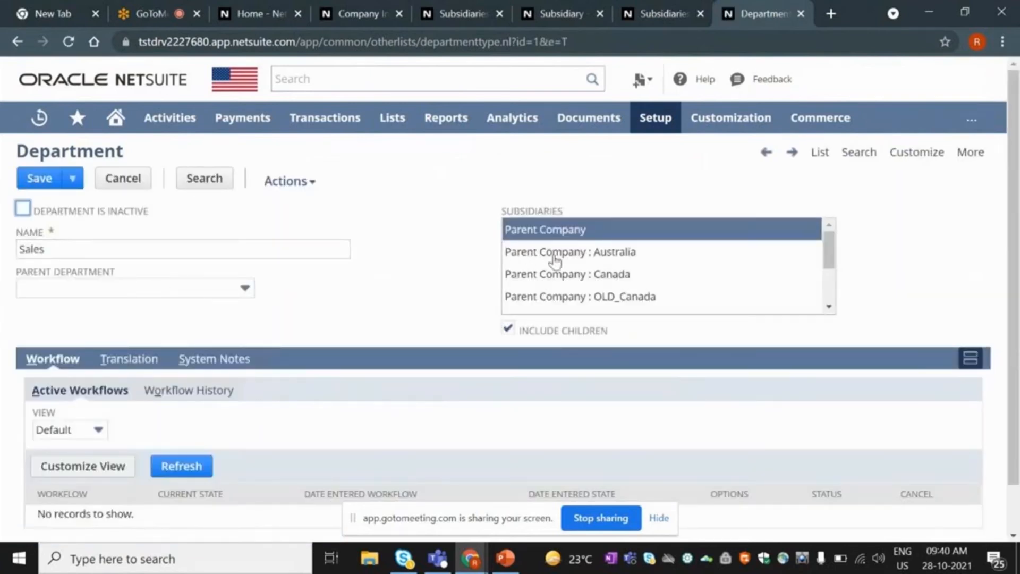
Scroll the Sales department's subsidiary selector and toggle Include Children off and on.
{"action": "left_click", "coordinate": [829, 260]}
{"action": "left_click_drag", "start_coordinate": [827, 253], "coordinate": [495, 287]}
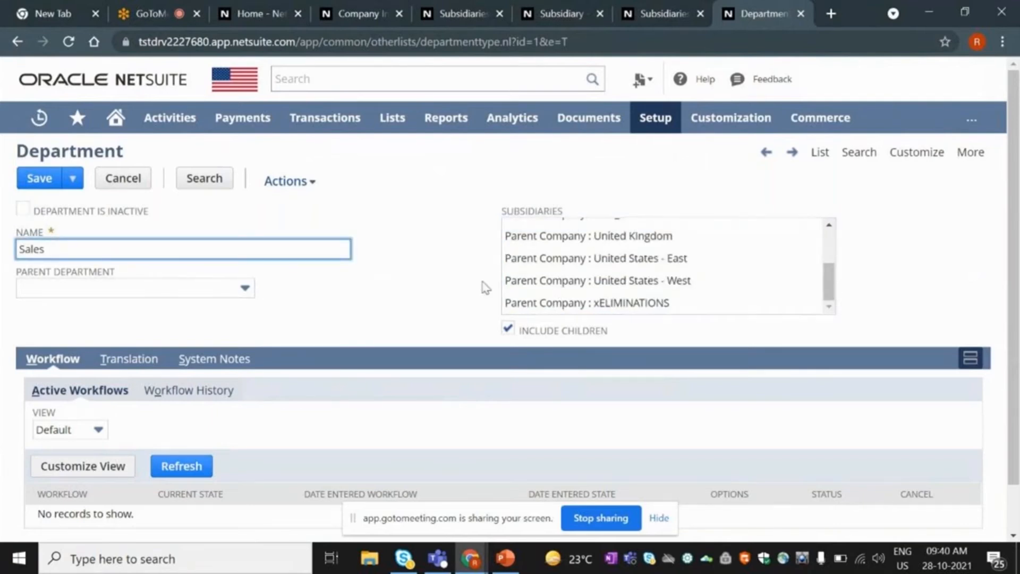
{"action": "scroll", "coordinate": [633, 280], "scroll_direction": "up", "scroll_amount": 5}
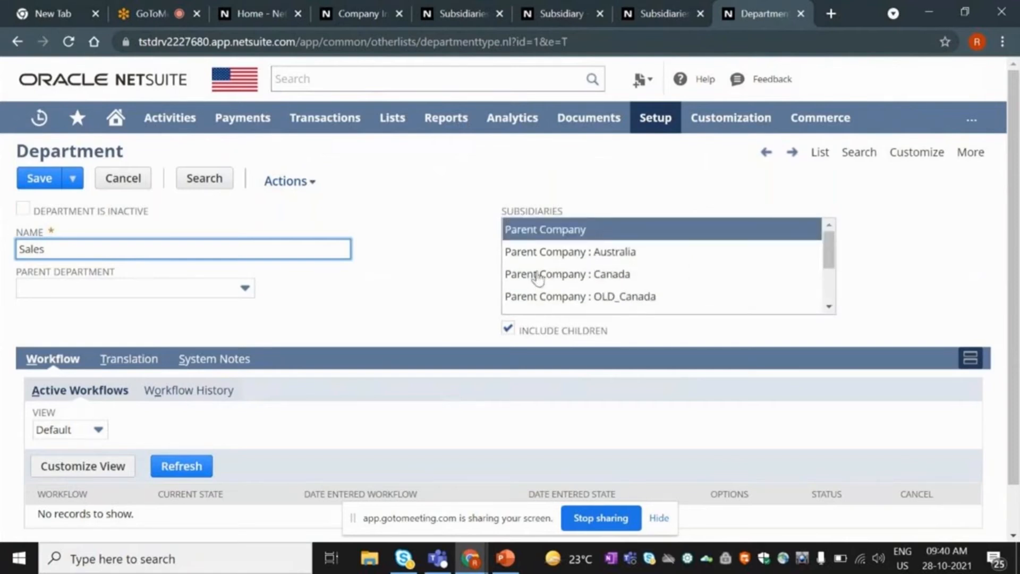
{"action": "left_click", "coordinate": [507, 340]}
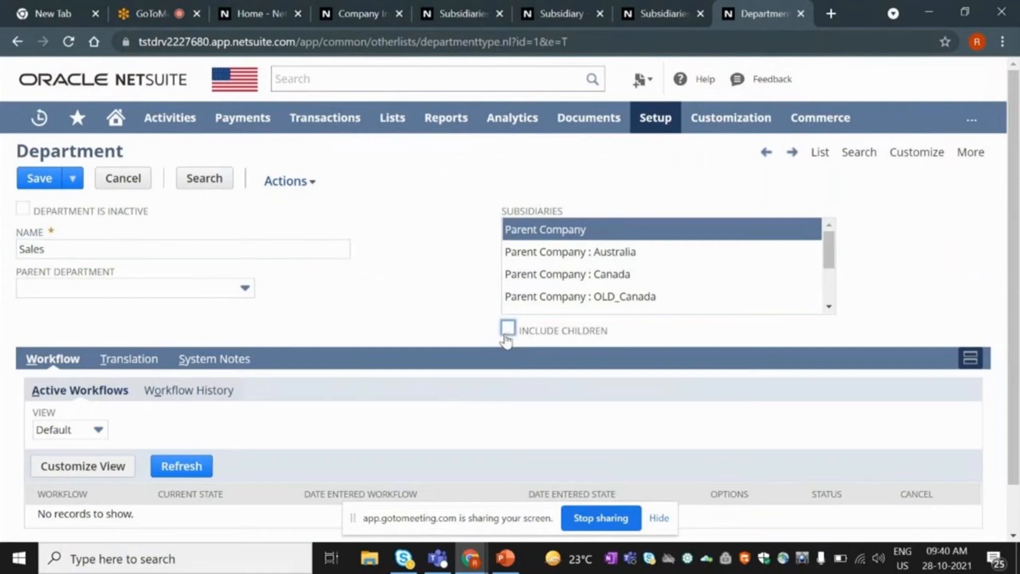
{"action": "left_click", "coordinate": [506, 338]}
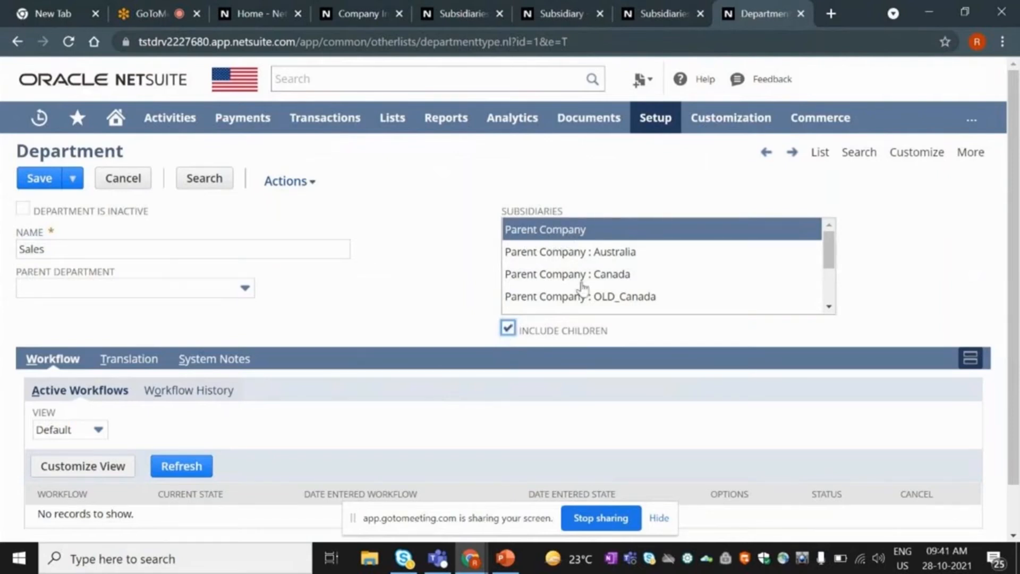
Select Australia, Canada and United Kingdom as subsidiaries and clear Include Children.
{"action": "left_click", "coordinate": [565, 260]}
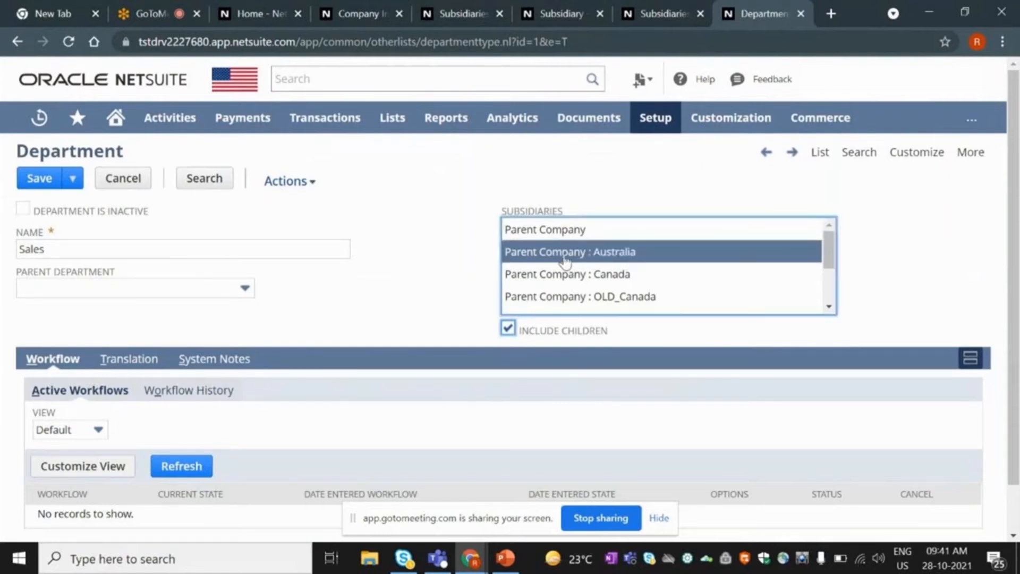
{"action": "left_click", "coordinate": [508, 331]}
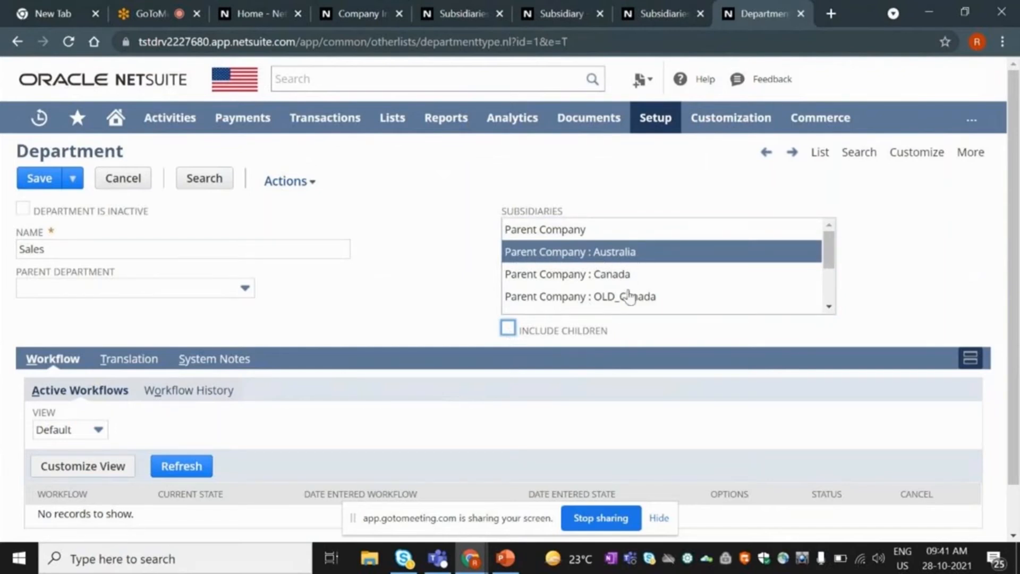
{"action": "left_click", "coordinate": [592, 276], "text": "ctrl"}
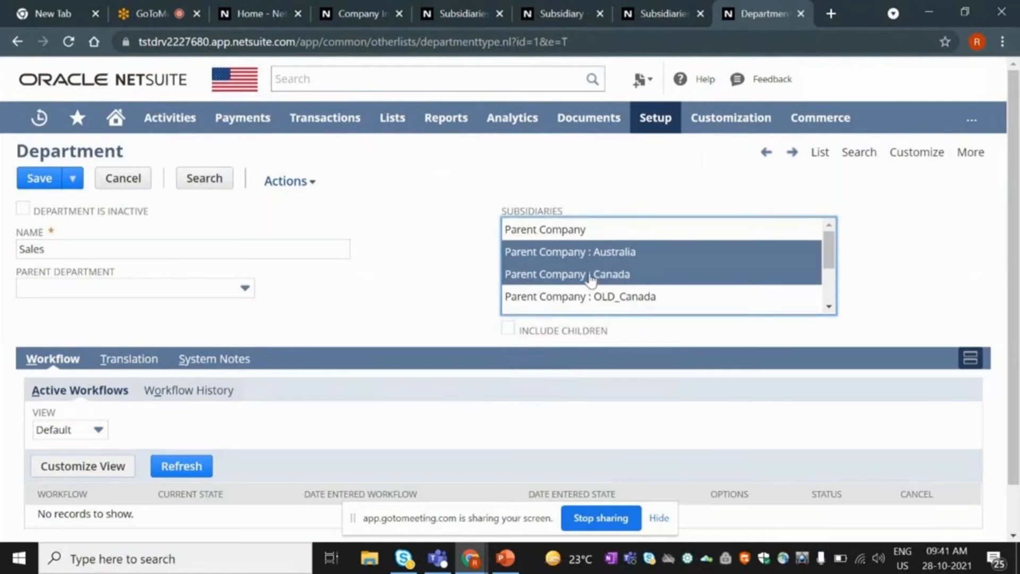
{"action": "left_click_drag", "start_coordinate": [830, 256], "coordinate": [828, 272]}
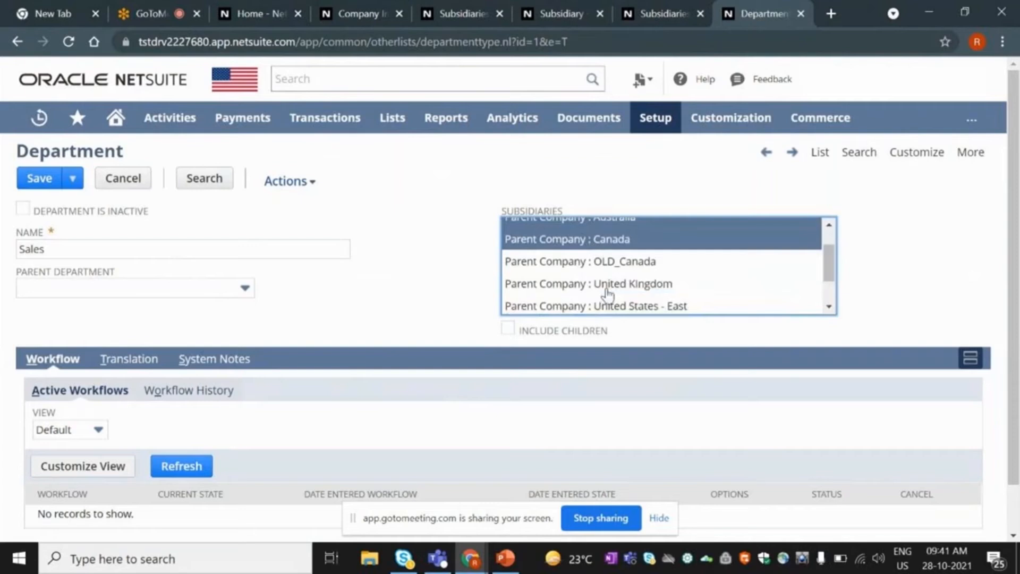
{"action": "left_click", "coordinate": [606, 283], "text": "ctrl"}
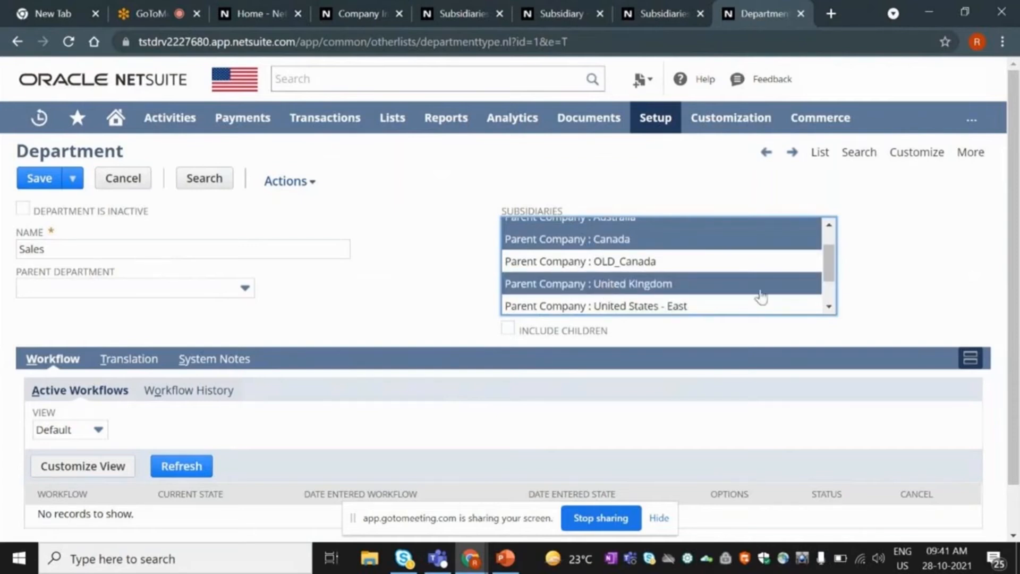
{"action": "left_click_drag", "start_coordinate": [828, 281], "coordinate": [820, 256]}
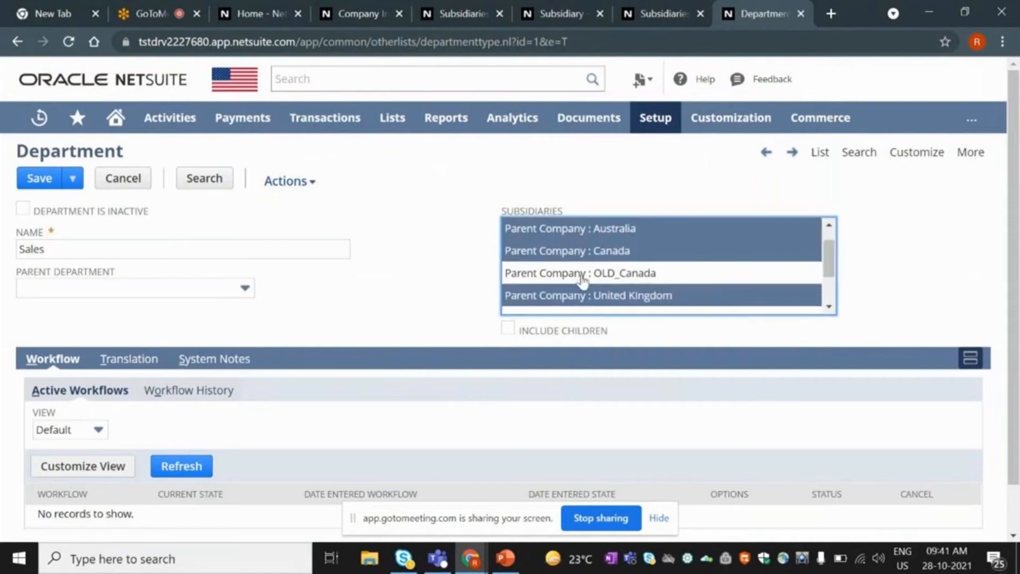
{"action": "left_click", "coordinate": [97, 247]}
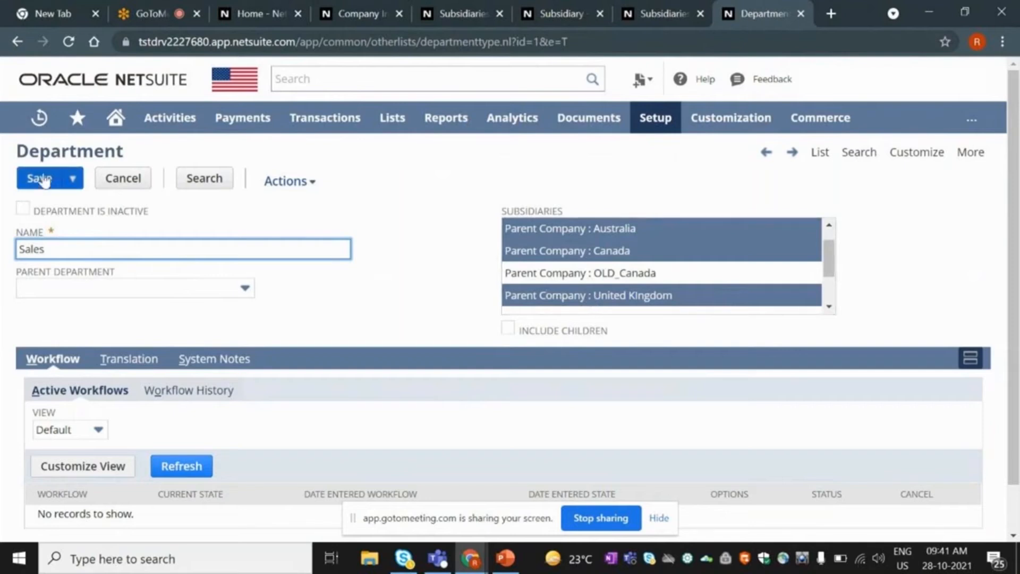
{"action": "scroll", "coordinate": [552, 263], "scroll_direction": "up", "scroll_amount": 1}
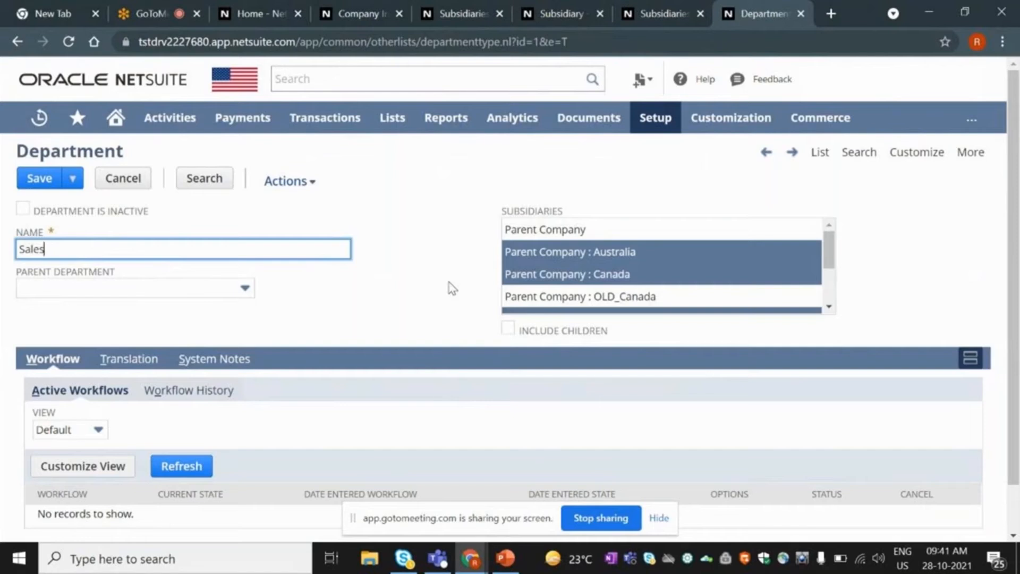
Reset the subsidiaries to Parent Company only with Include Children checked.
{"action": "left_click", "coordinate": [520, 238]}
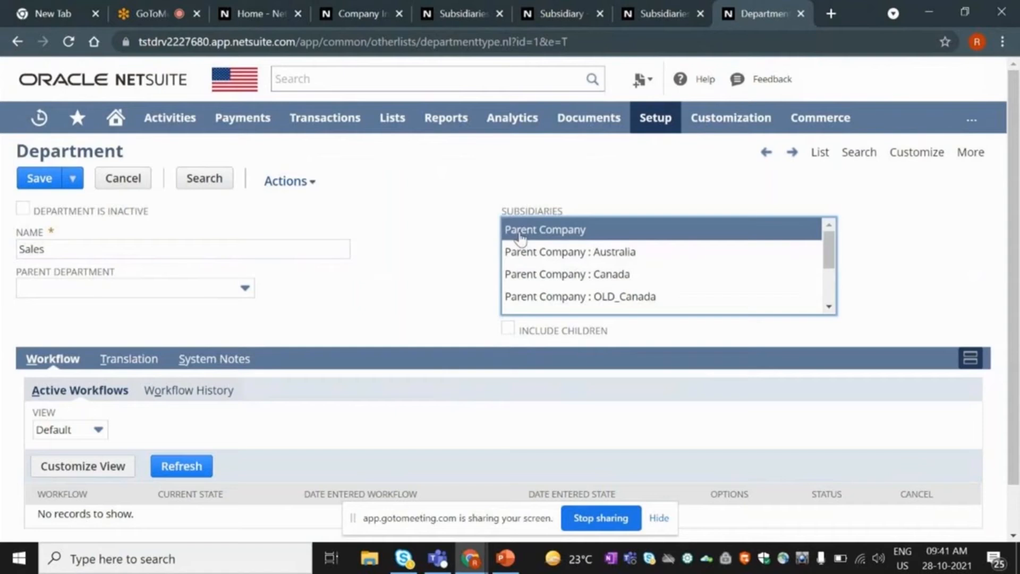
{"action": "left_click", "coordinate": [507, 328]}
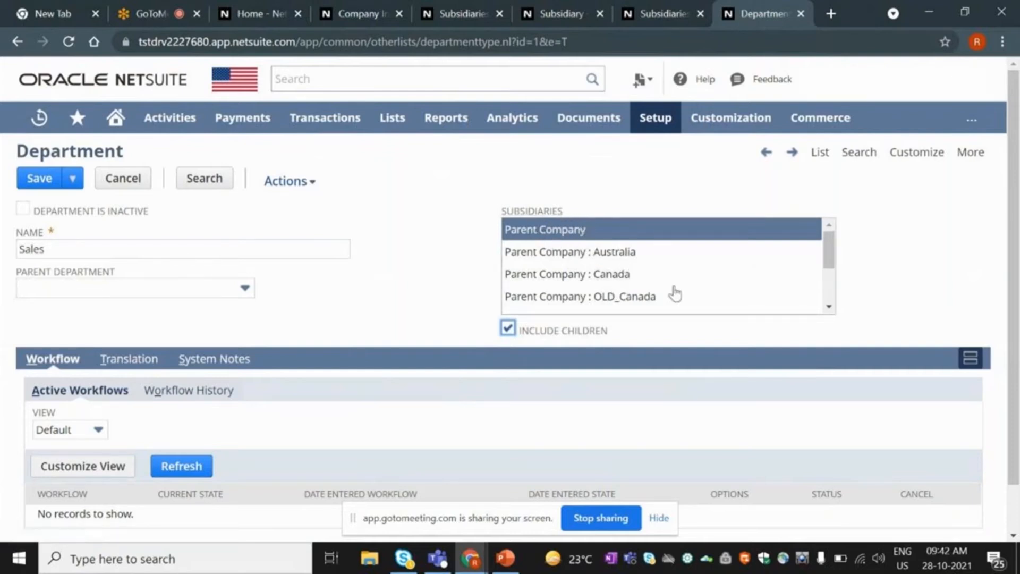
{"action": "scroll", "coordinate": [832, 257], "scroll_direction": "down", "scroll_amount": 2}
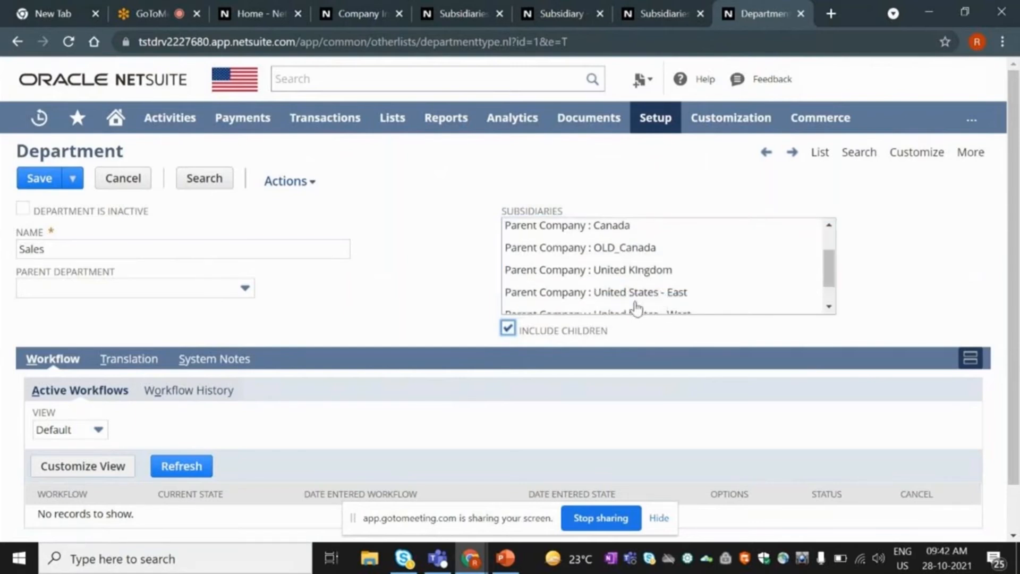
{"action": "scroll", "coordinate": [636, 301], "scroll_direction": "up", "scroll_amount": 2}
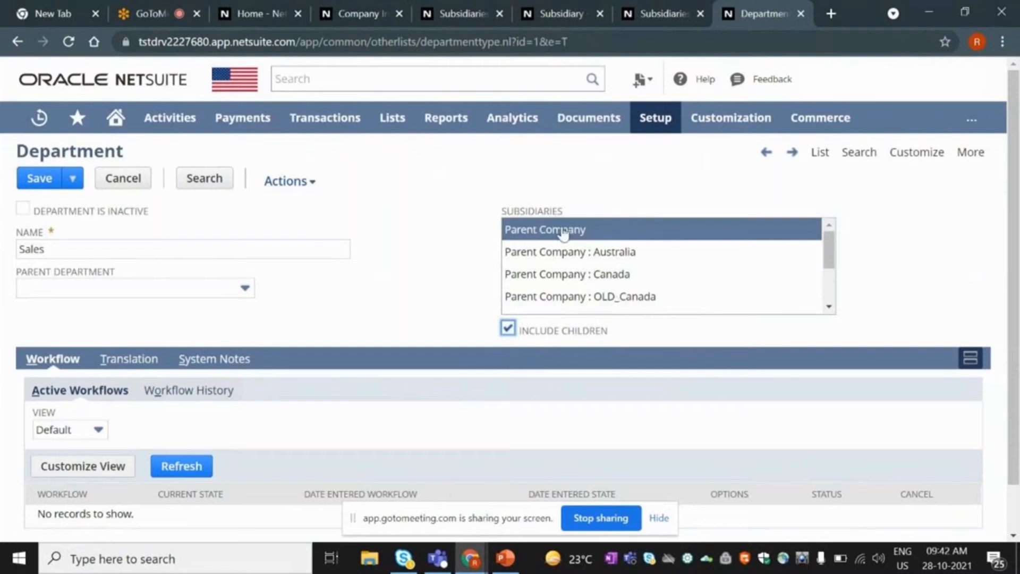
{"action": "left_click", "coordinate": [90, 248]}
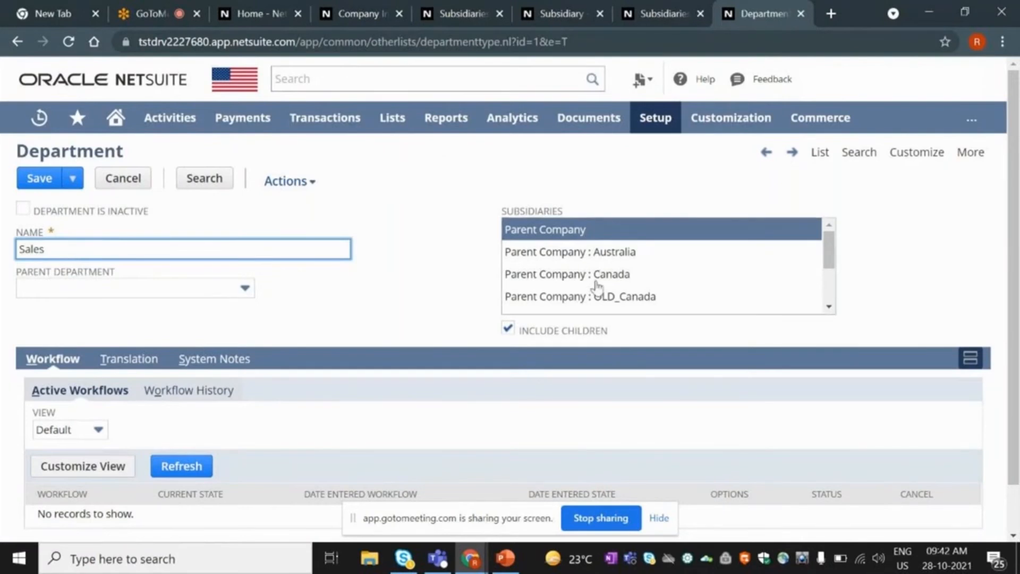
{"action": "left_click_drag", "start_coordinate": [827, 246], "coordinate": [826, 269]}
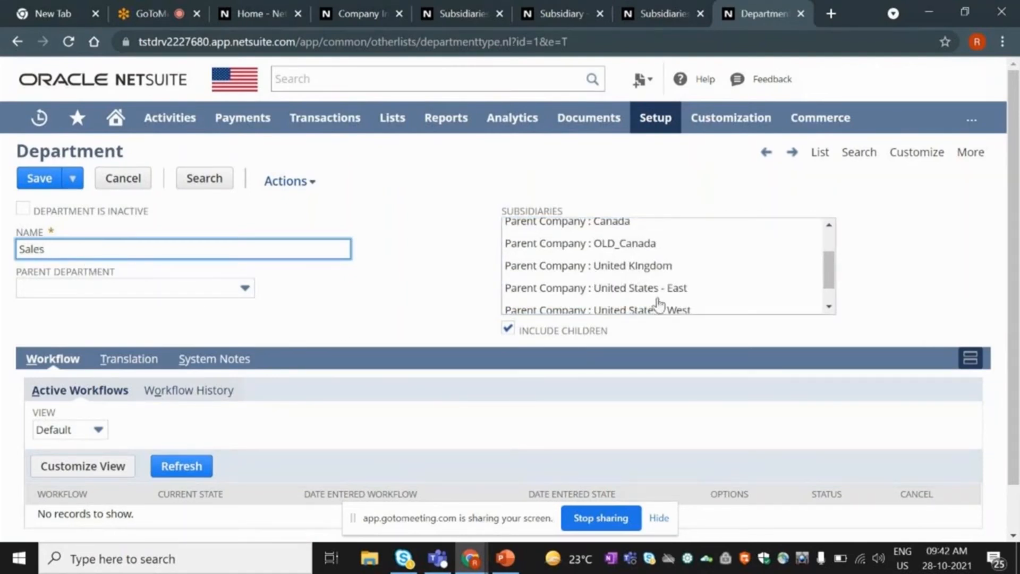
{"action": "scroll", "coordinate": [657, 301], "scroll_direction": "up", "scroll_amount": 2}
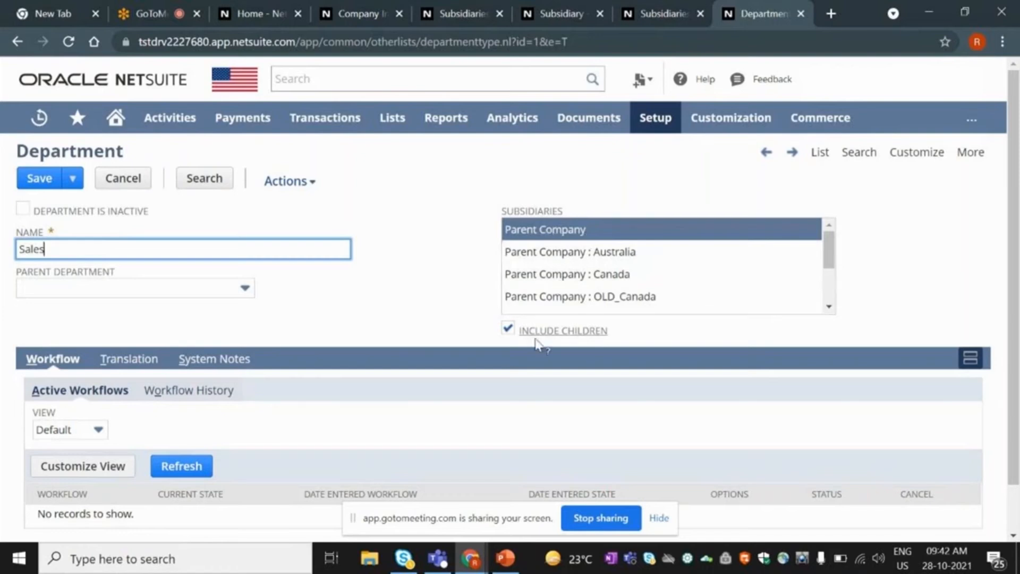
Try adding Australia and Canada, revert to Parent Company only, and save the department.
{"action": "left_click", "coordinate": [564, 252], "text": "ctrl"}
{"action": "left_click", "coordinate": [558, 275], "text": "ctrl"}
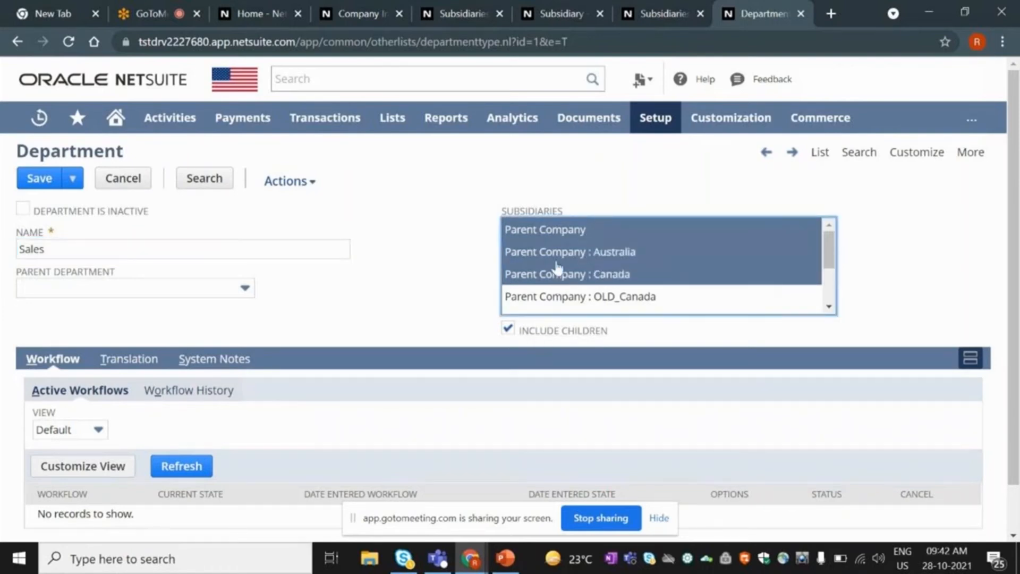
{"action": "left_click", "coordinate": [561, 253], "text": "ctrl"}
{"action": "left_click", "coordinate": [559, 277], "text": "ctrl"}
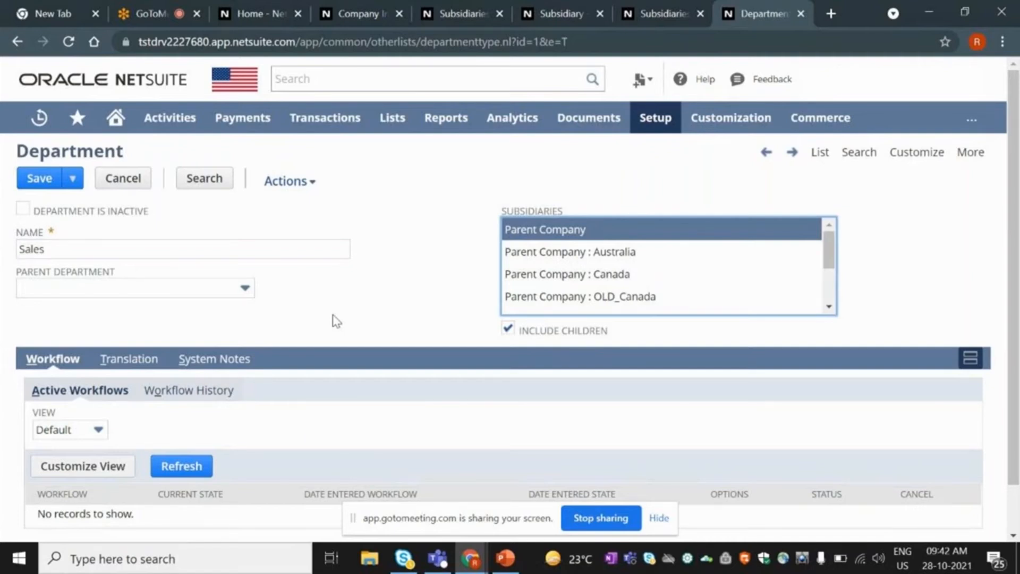
{"action": "left_click", "coordinate": [336, 321]}
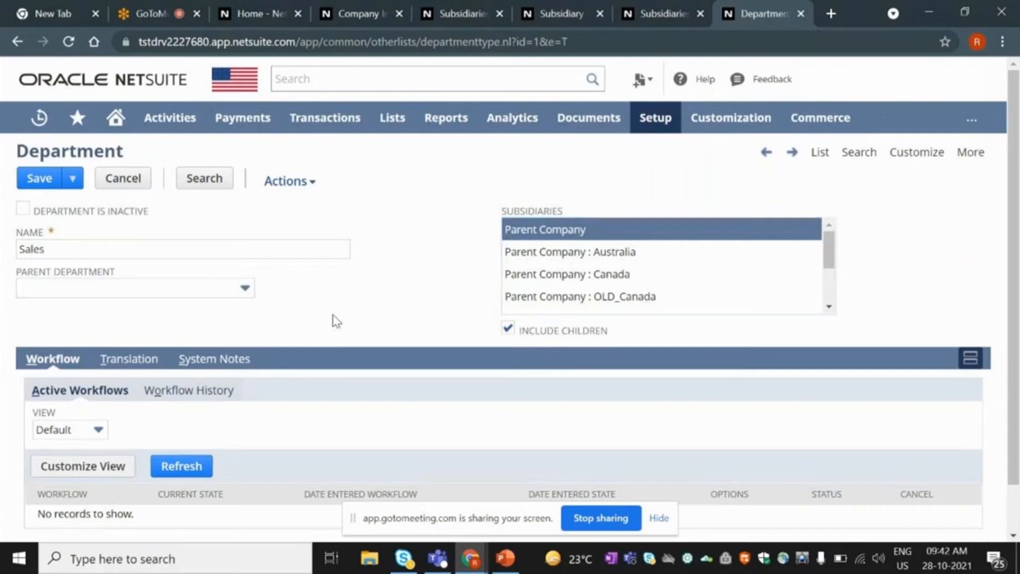
{"action": "left_click", "coordinate": [43, 178]}
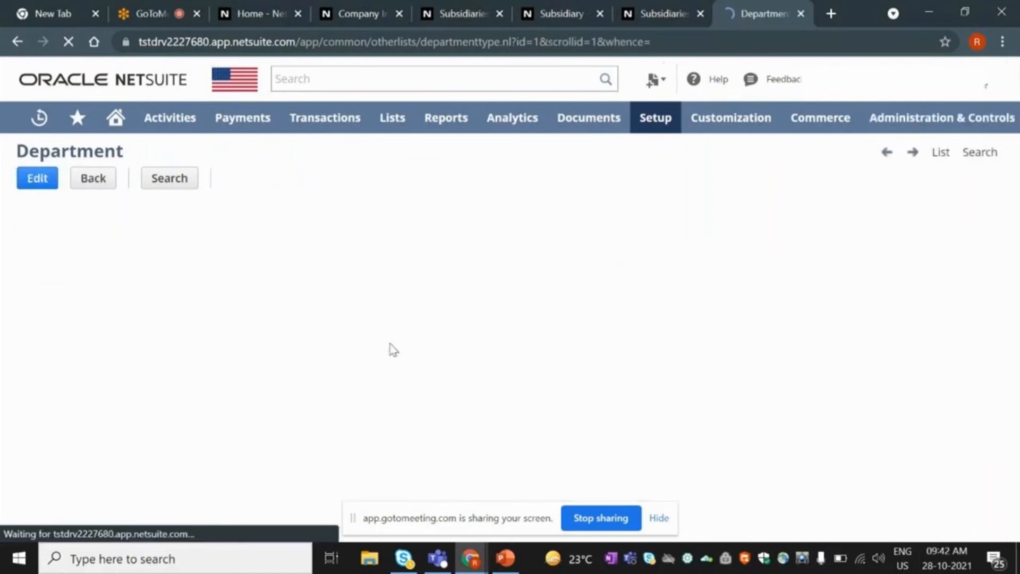
Start a new department from the Departments list and toggle Include Children on and off.
{"action": "left_click", "coordinate": [941, 153]}
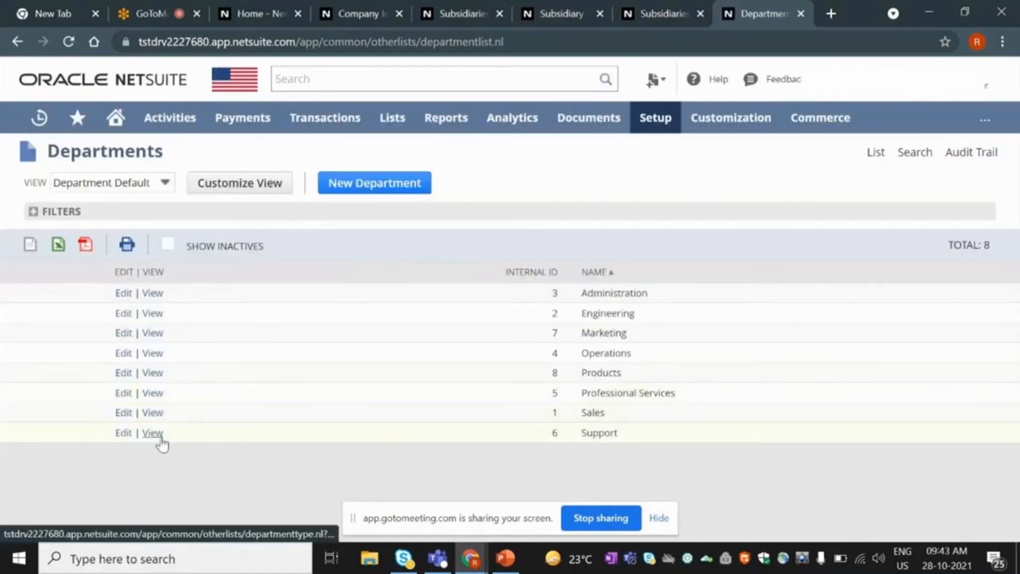
{"action": "left_click", "coordinate": [405, 183]}
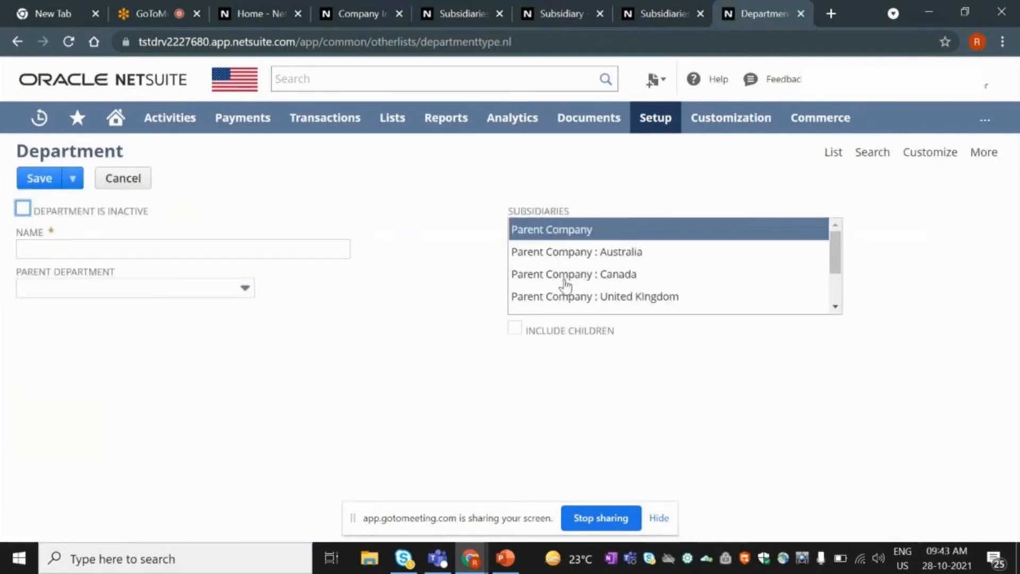
{"action": "scroll", "coordinate": [563, 284], "scroll_direction": "down", "scroll_amount": 3}
{"action": "scroll", "coordinate": [565, 282], "scroll_direction": "up", "scroll_amount": 5}
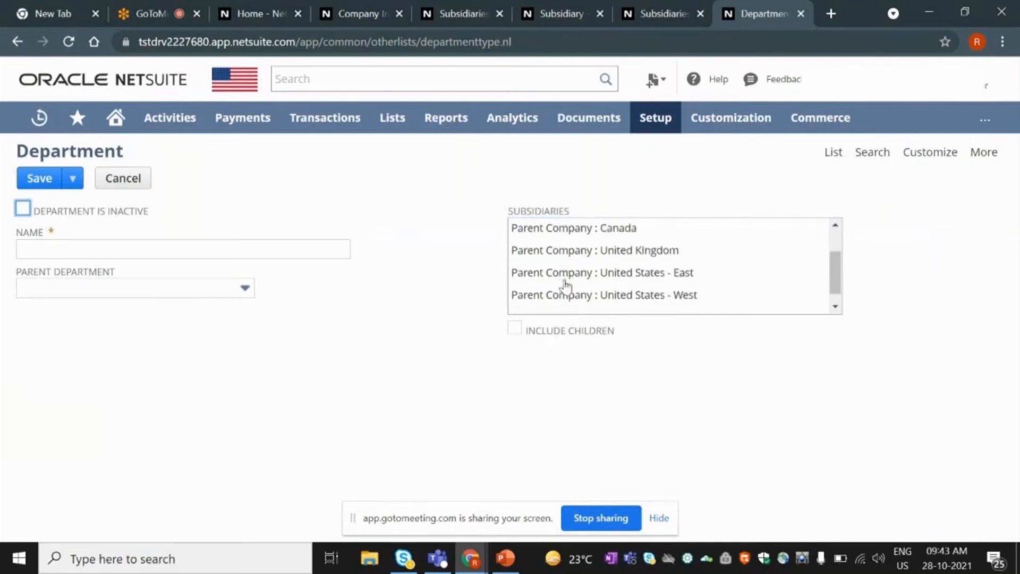
{"action": "left_click", "coordinate": [515, 334]}
{"action": "left_click", "coordinate": [514, 332]}
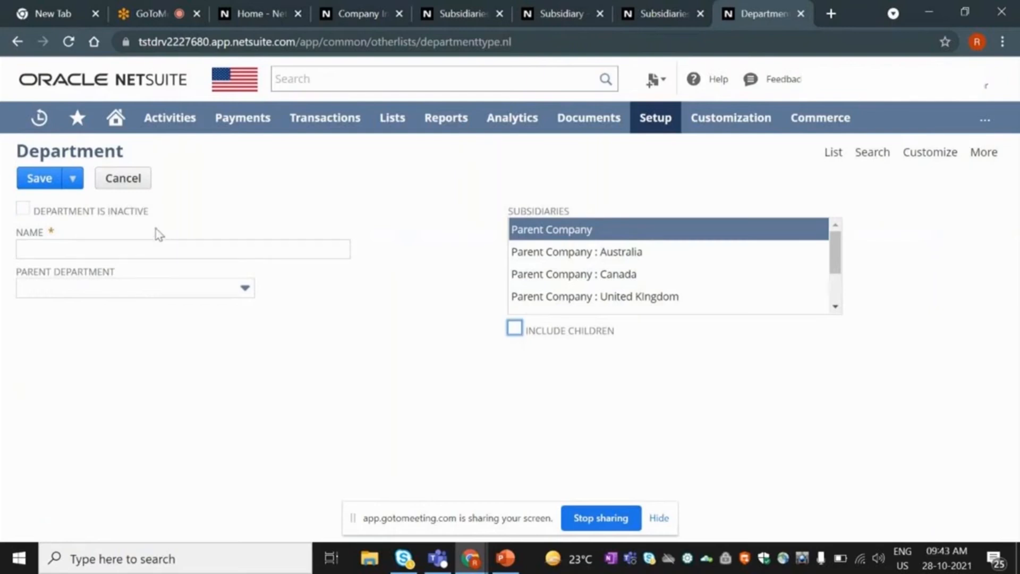
Set Administration as parent department, then cancel the unsaved department form.
{"action": "left_click", "coordinate": [126, 291]}
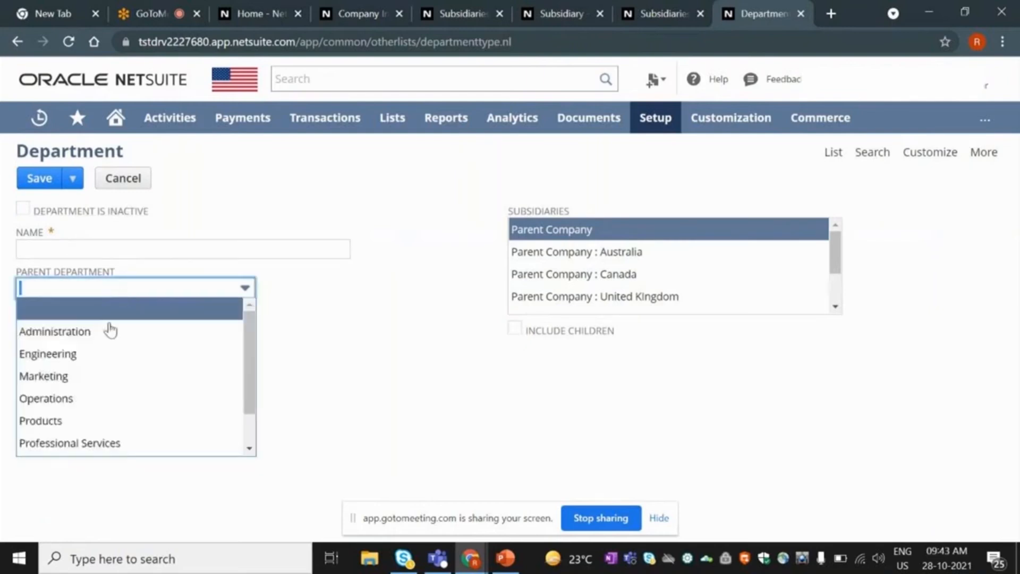
{"action": "left_click", "coordinate": [87, 334]}
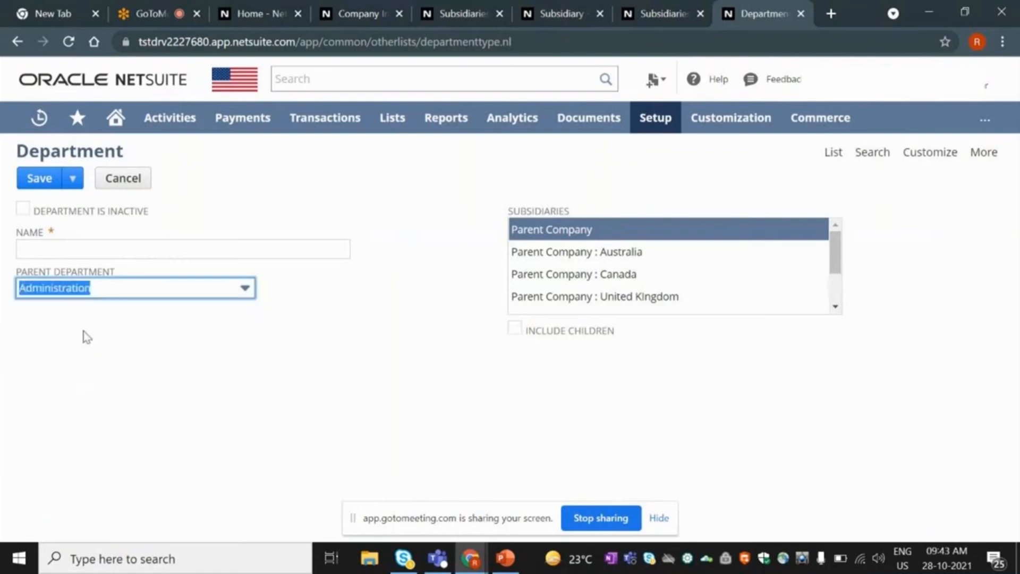
{"action": "left_click", "coordinate": [72, 251]}
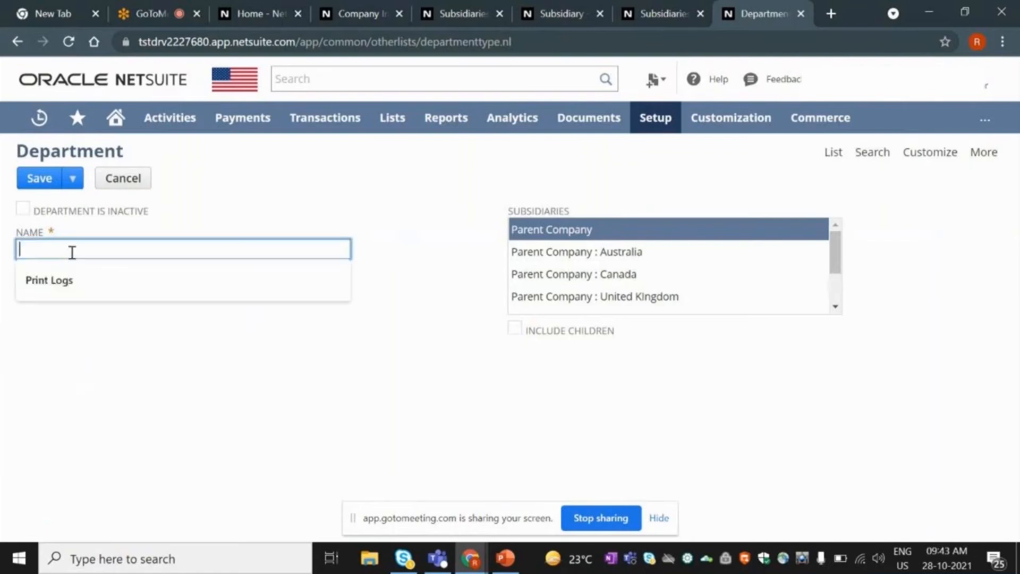
{"action": "left_click", "coordinate": [128, 235]}
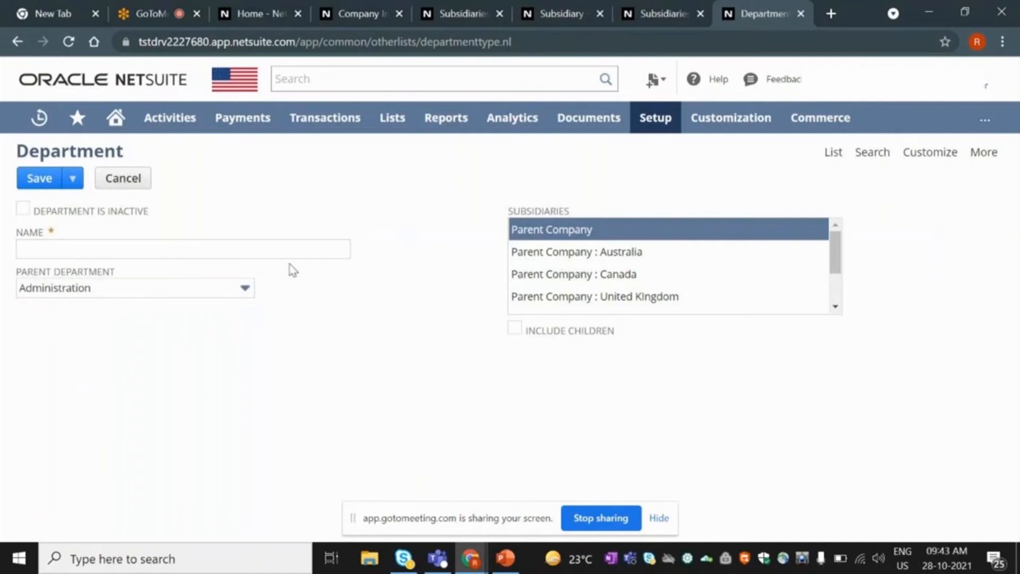
{"action": "left_click", "coordinate": [118, 180]}
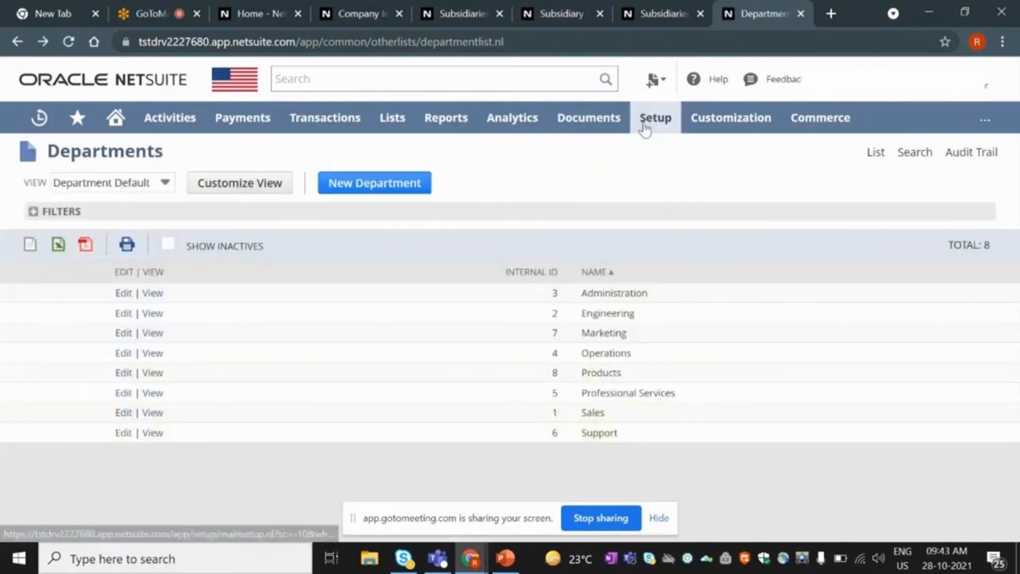
Open the Warehouses list under Setup > Company > Classifications and view the CAN-2 record.
{"action": "mouse_move", "coordinate": [645, 118]}
{"action": "mouse_move", "coordinate": [662, 183]}
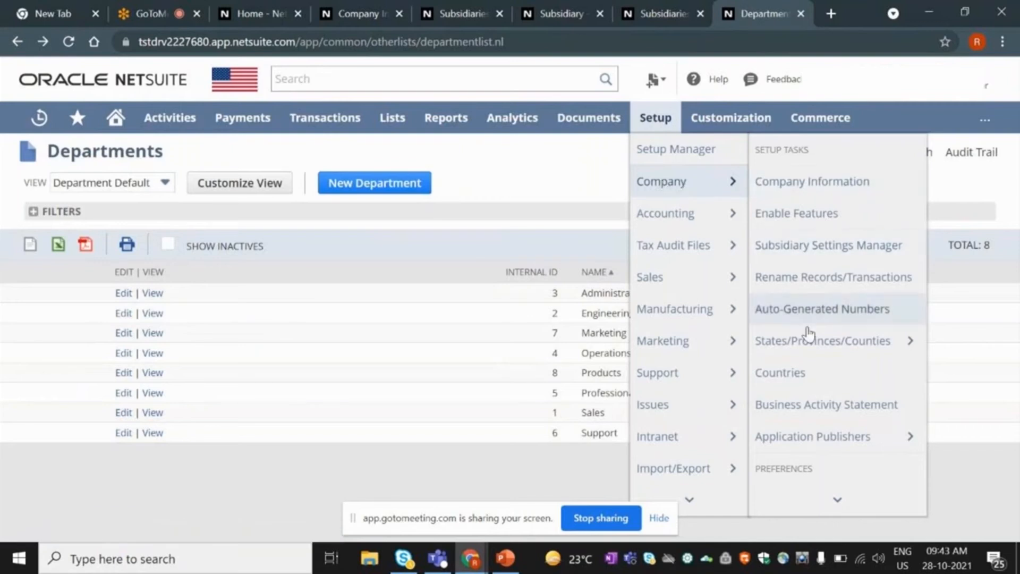
{"action": "mouse_move", "coordinate": [819, 494]}
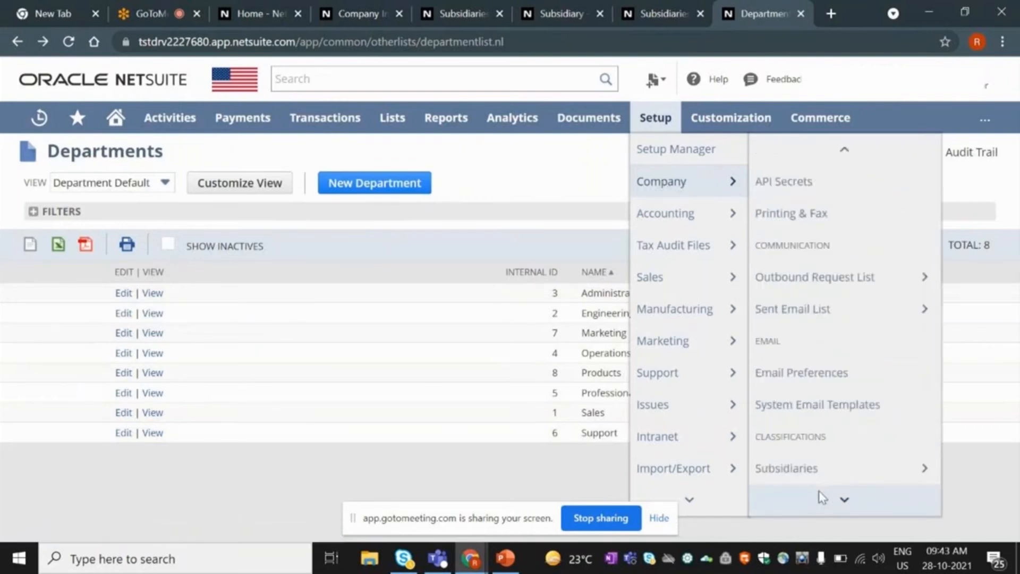
{"action": "mouse_move", "coordinate": [798, 405]}
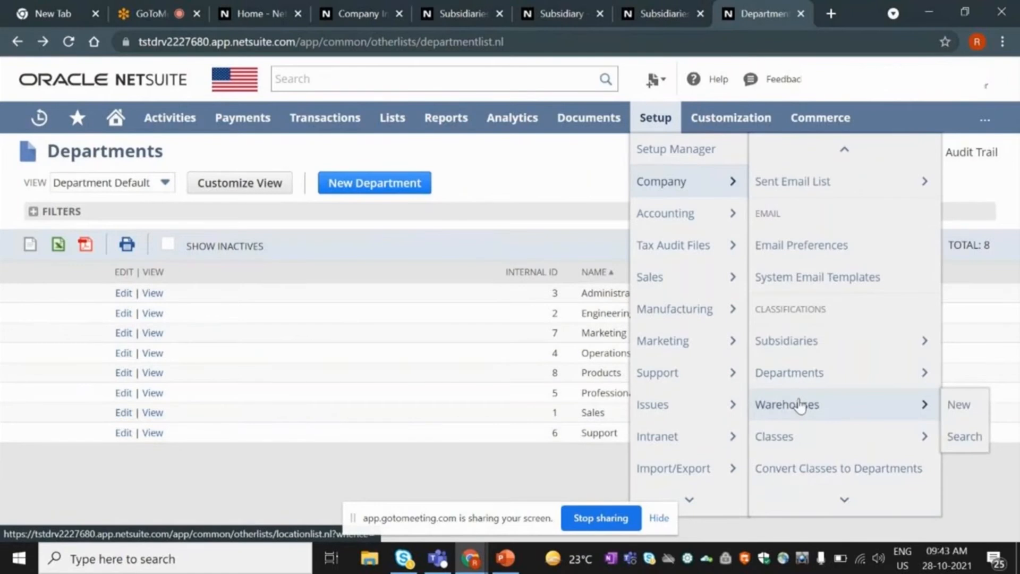
{"action": "left_click", "coordinate": [798, 405]}
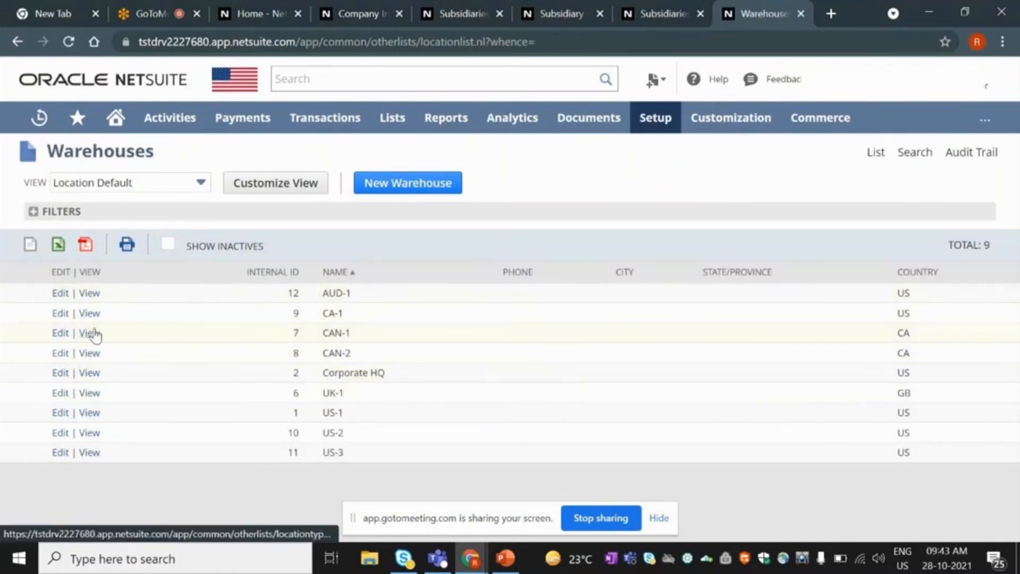
{"action": "mouse_move", "coordinate": [47, 153]}
{"action": "left_mouse_down"}
{"action": "mouse_move", "coordinate": [93, 159]}
{"action": "mouse_move", "coordinate": [53, 159]}
{"action": "left_mouse_up"}
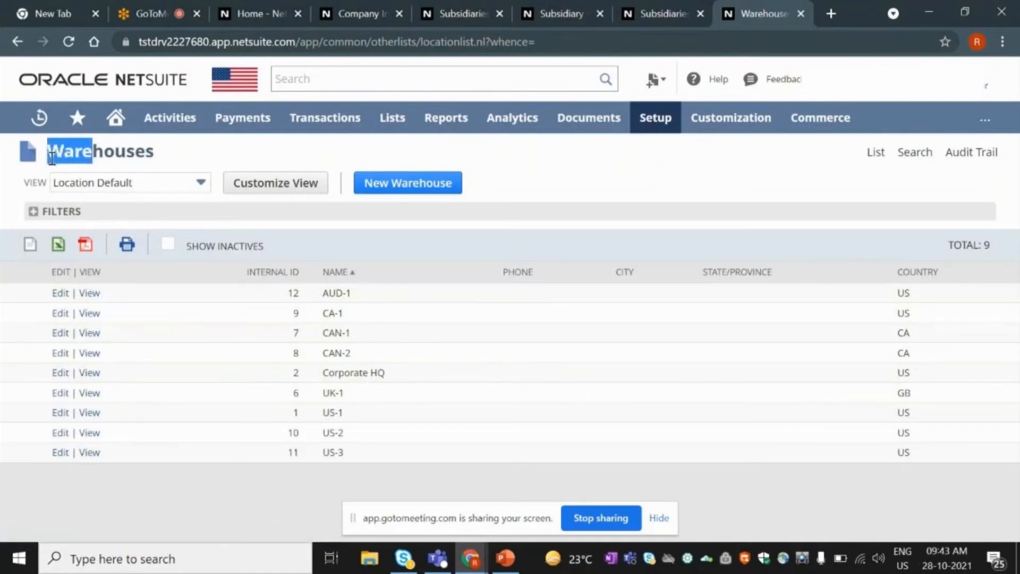
{"action": "left_click_drag", "start_coordinate": [162, 156], "coordinate": [52, 154]}
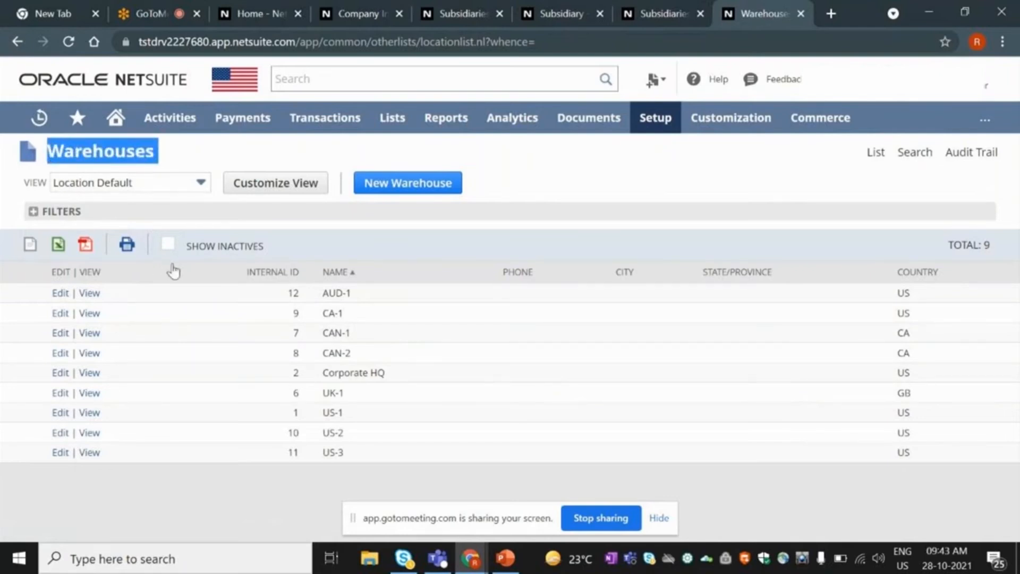
{"action": "left_click", "coordinate": [89, 354]}
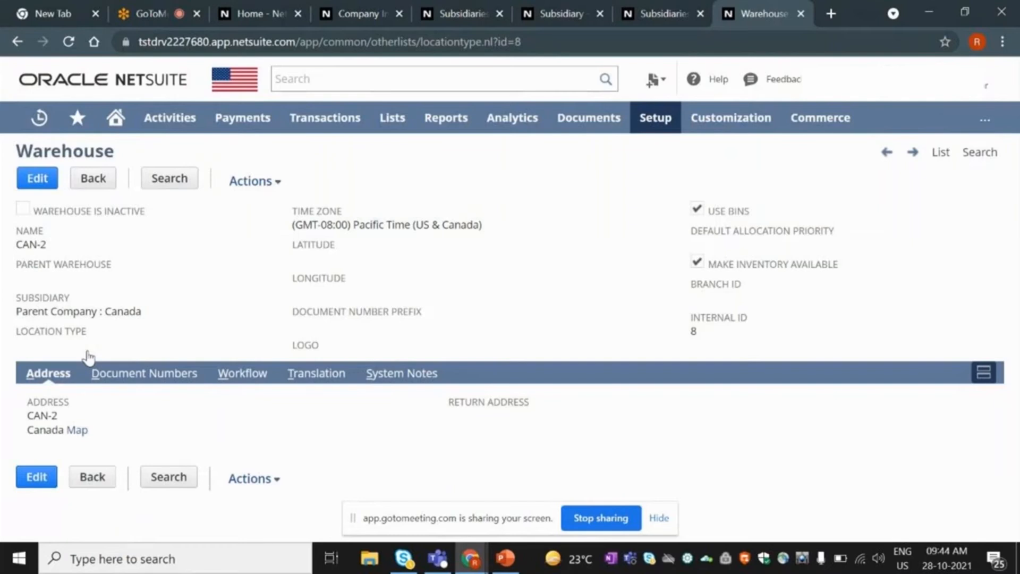
{"action": "left_click", "coordinate": [32, 184]}
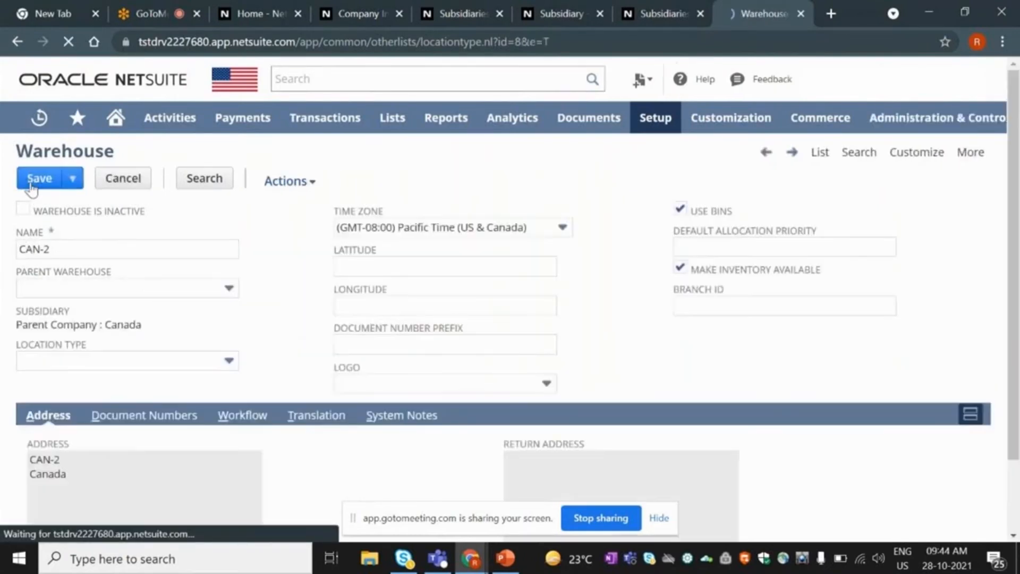
{"action": "left_click", "coordinate": [64, 248]}
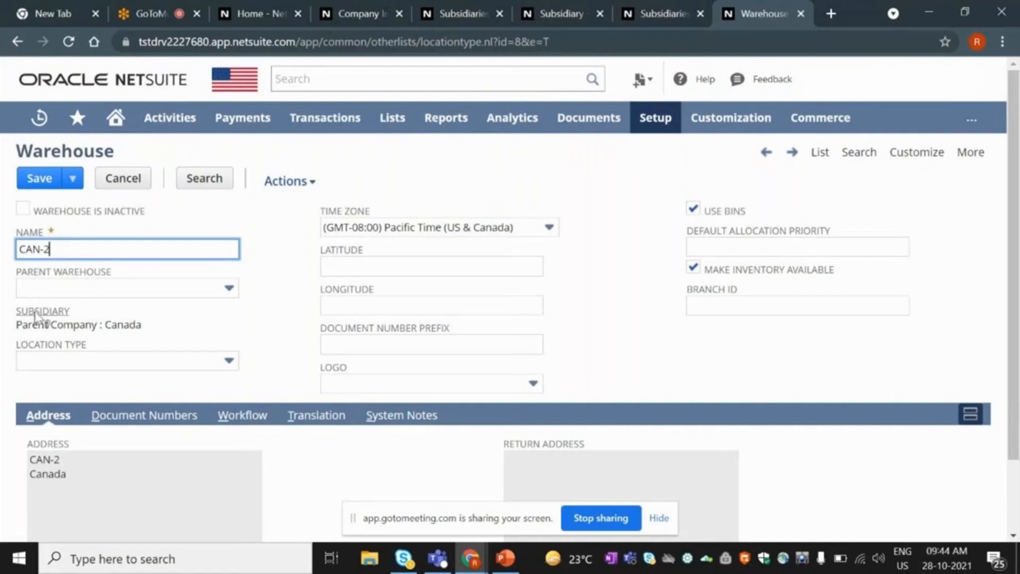
{"action": "left_click_drag", "start_coordinate": [141, 326], "coordinate": [105, 329]}
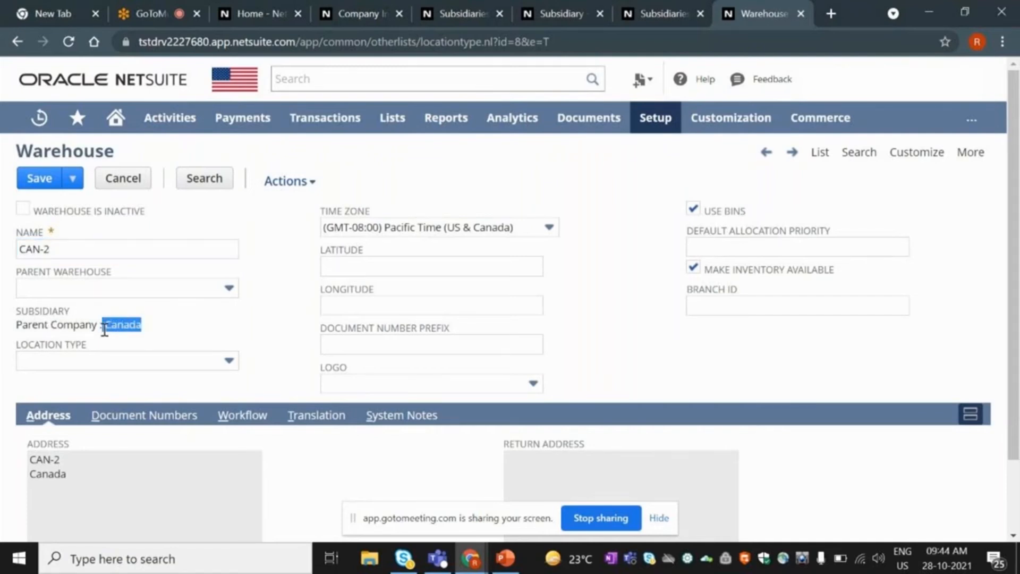
{"action": "left_click", "coordinate": [220, 340]}
{"action": "scroll", "coordinate": [257, 325], "scroll_direction": "down", "scroll_amount": 2}
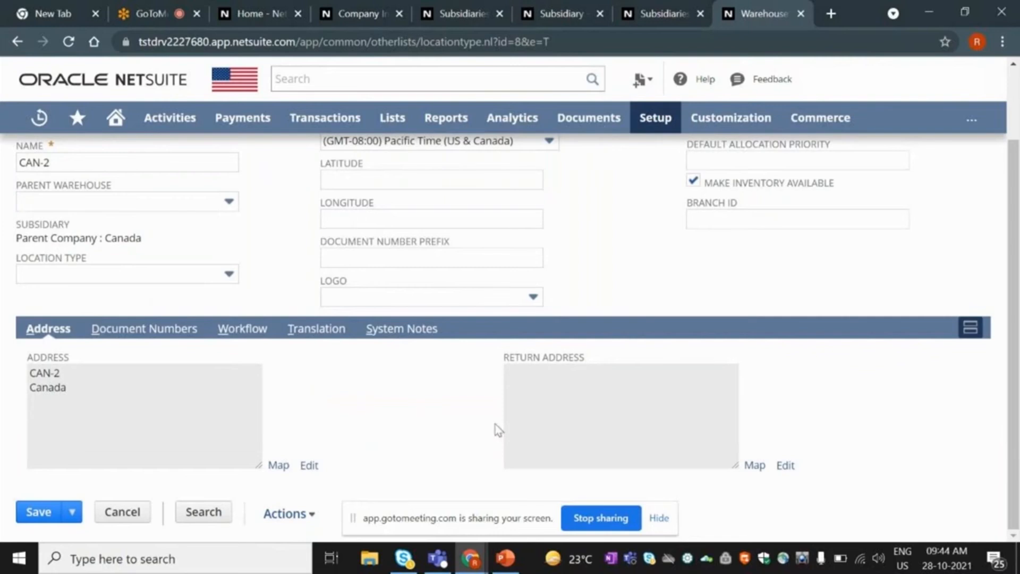
{"action": "scroll", "coordinate": [328, 421], "scroll_direction": "up", "scroll_amount": 2}
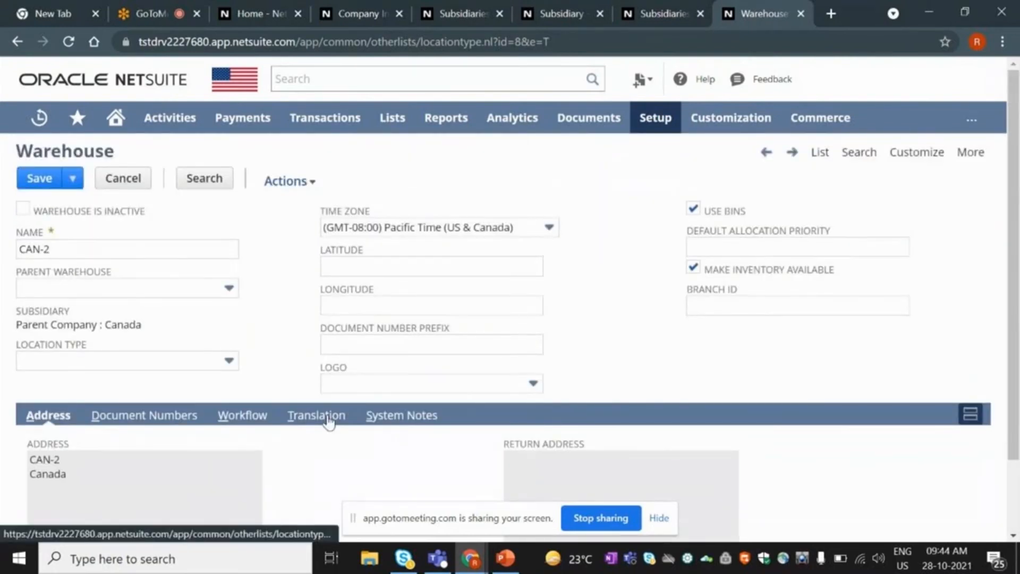
{"action": "scroll", "coordinate": [328, 422], "scroll_direction": "down", "scroll_amount": 2}
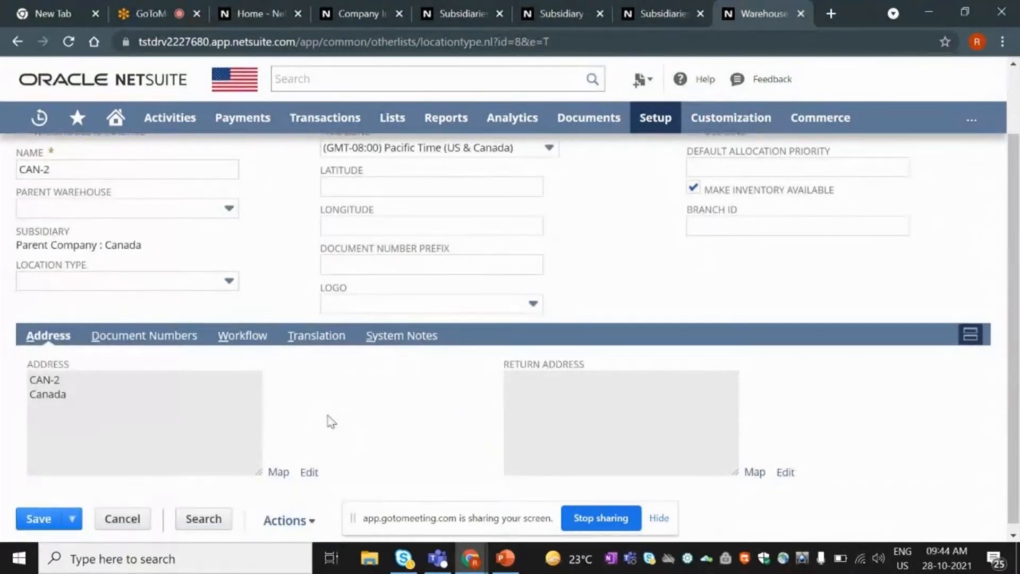
{"action": "scroll", "coordinate": [327, 421], "scroll_direction": "up", "scroll_amount": 2}
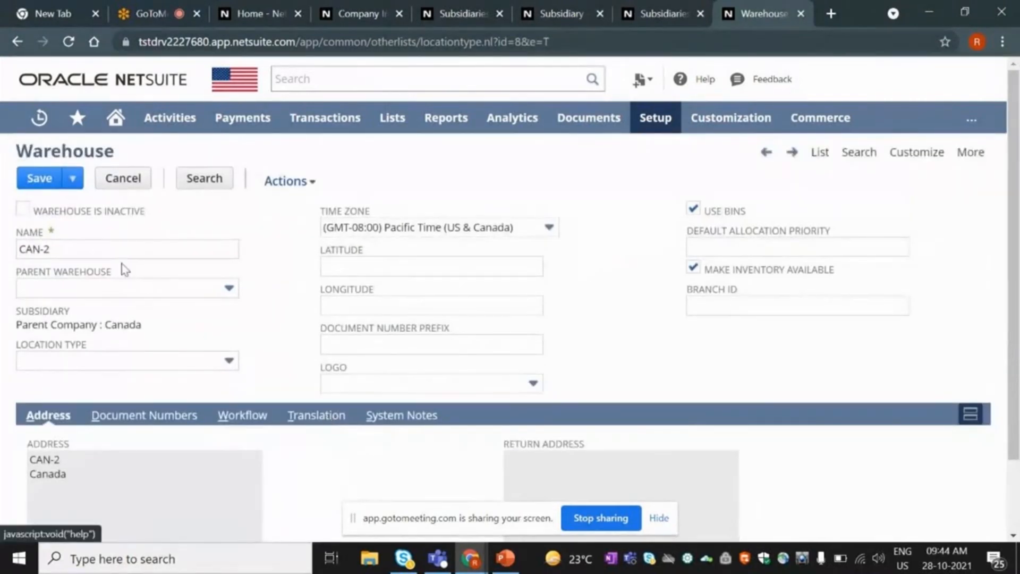
{"action": "double_click", "coordinate": [93, 246]}
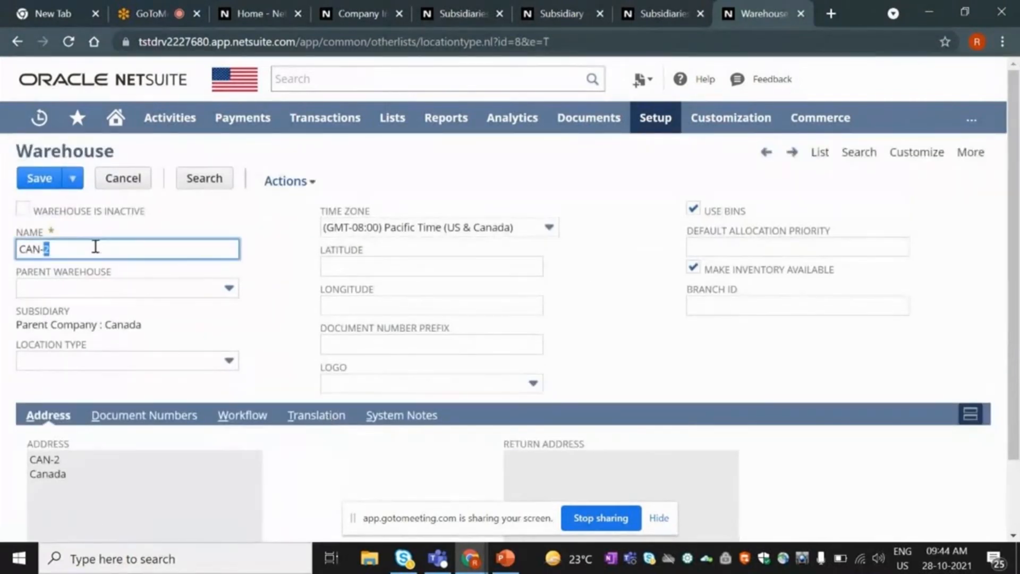
{"action": "left_click", "coordinate": [318, 309]}
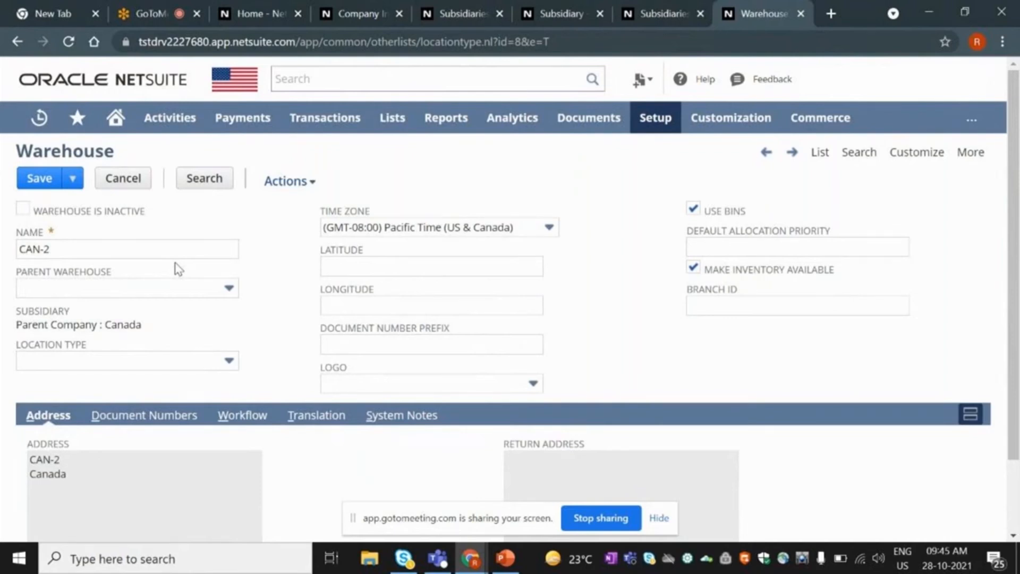
Leave the CAN-2 name unchanged and cancel editing to return to the read-only record.
{"action": "left_click", "coordinate": [107, 249]}
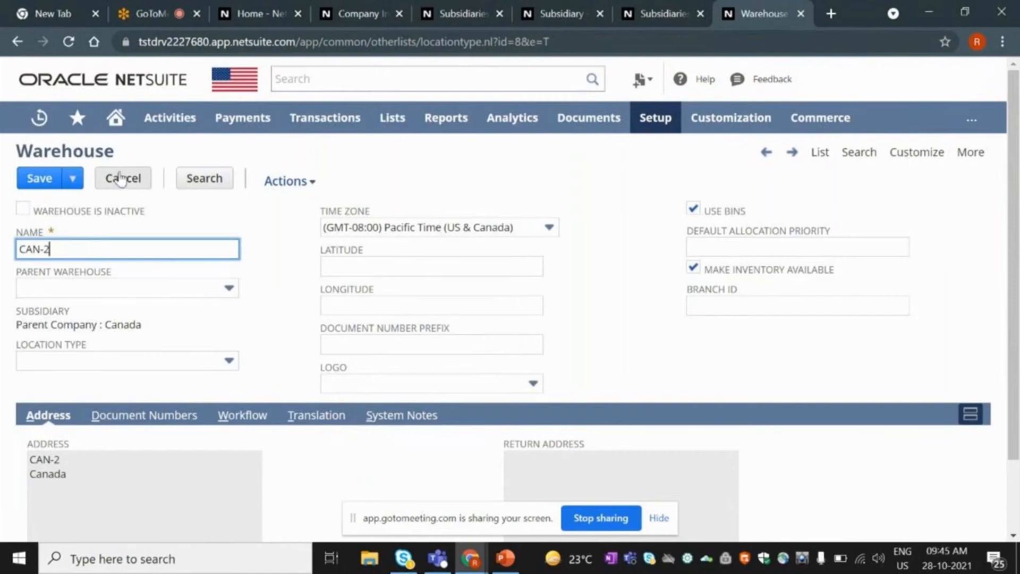
{"action": "left_click", "coordinate": [243, 216]}
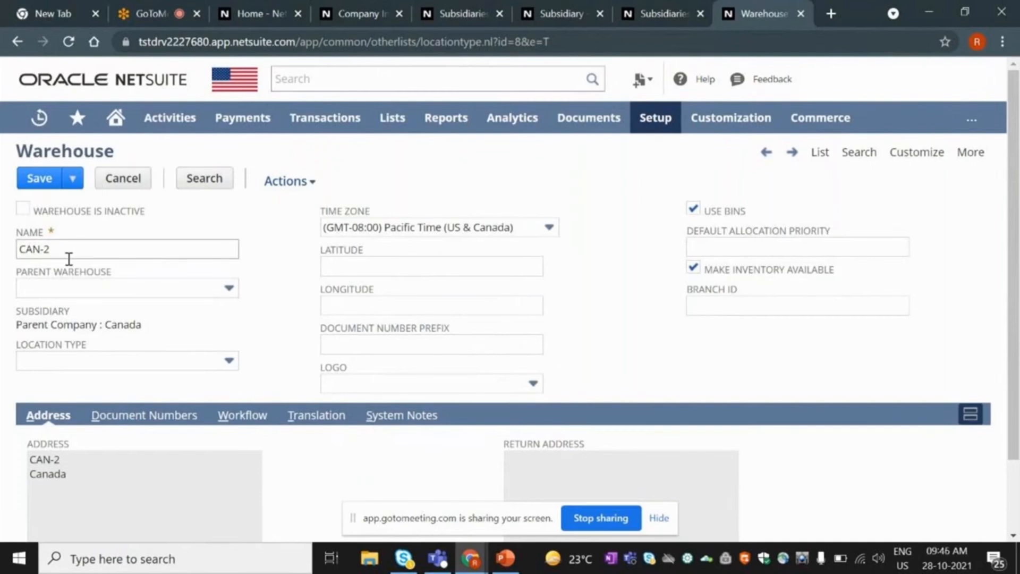
{"action": "left_click", "coordinate": [110, 184]}
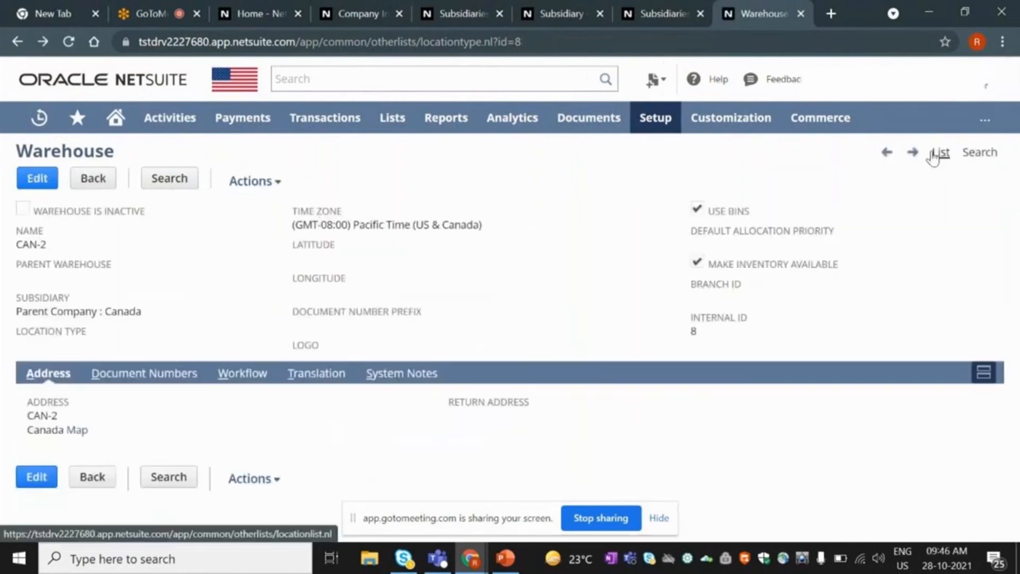
From the Warehouses list, view CAN-2 and its Canada subsidiary, then go back.
{"action": "left_click", "coordinate": [940, 153]}
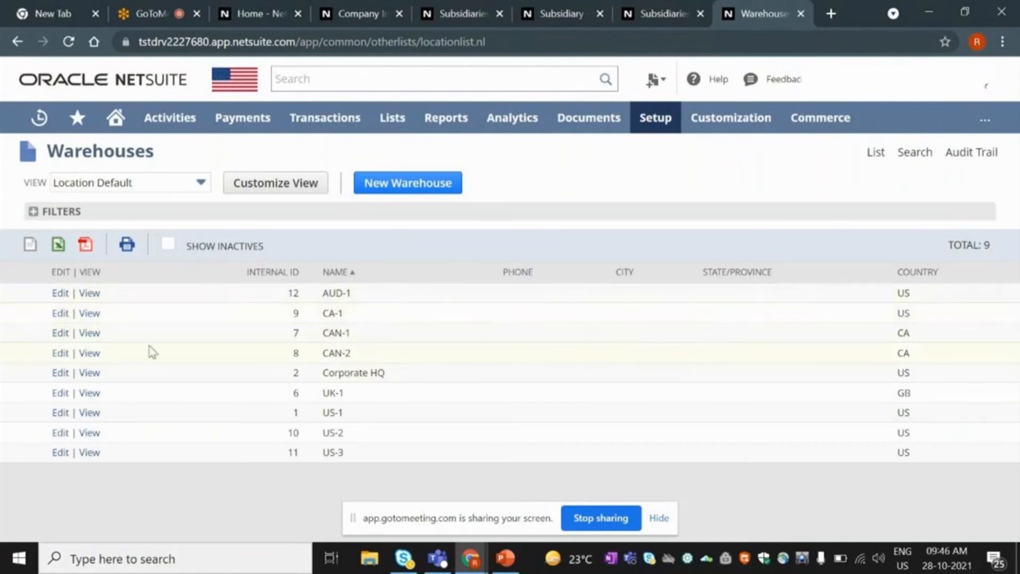
{"action": "left_click", "coordinate": [91, 355]}
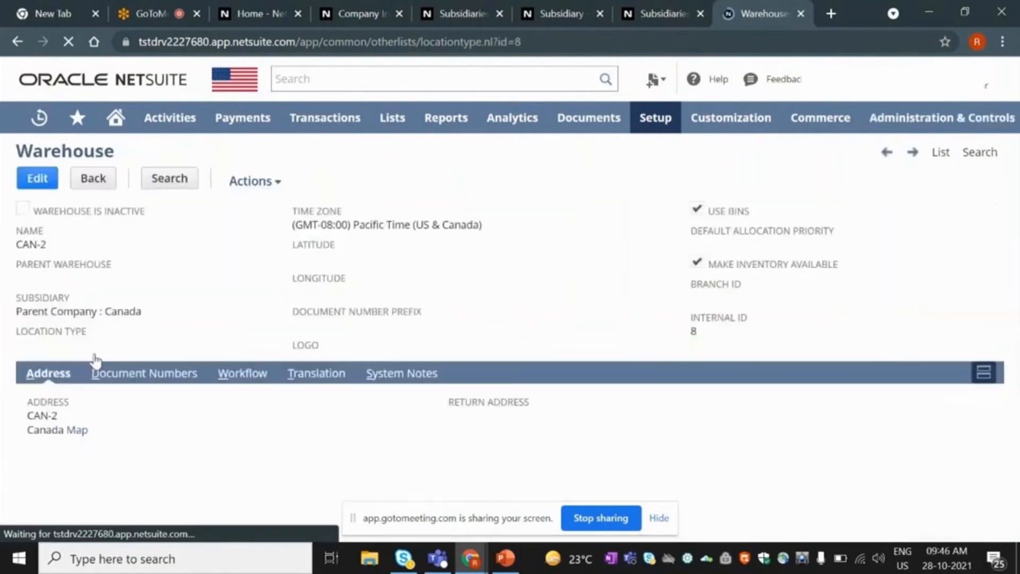
{"action": "double_click", "coordinate": [108, 315]}
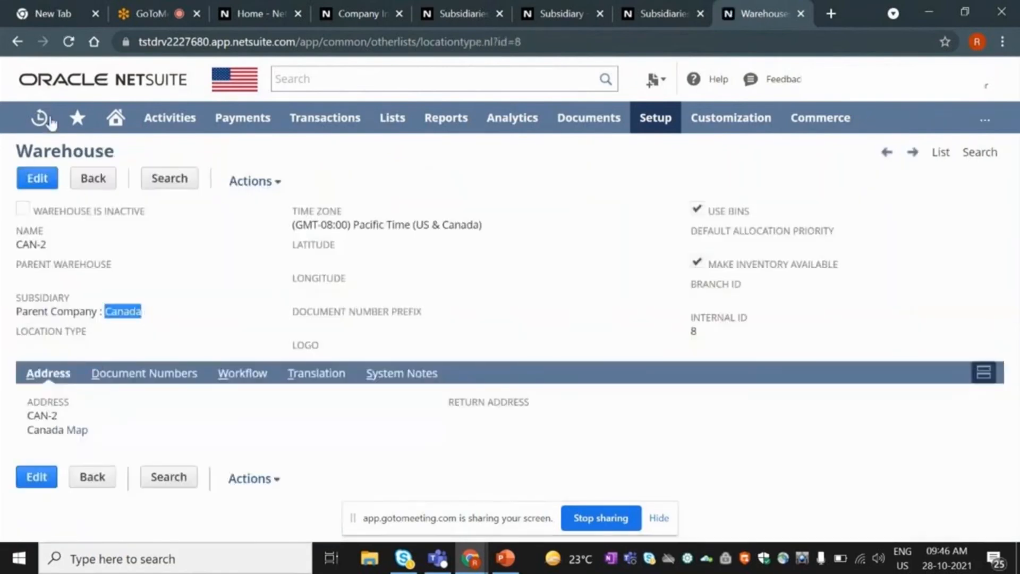
{"action": "left_click", "coordinate": [16, 41]}
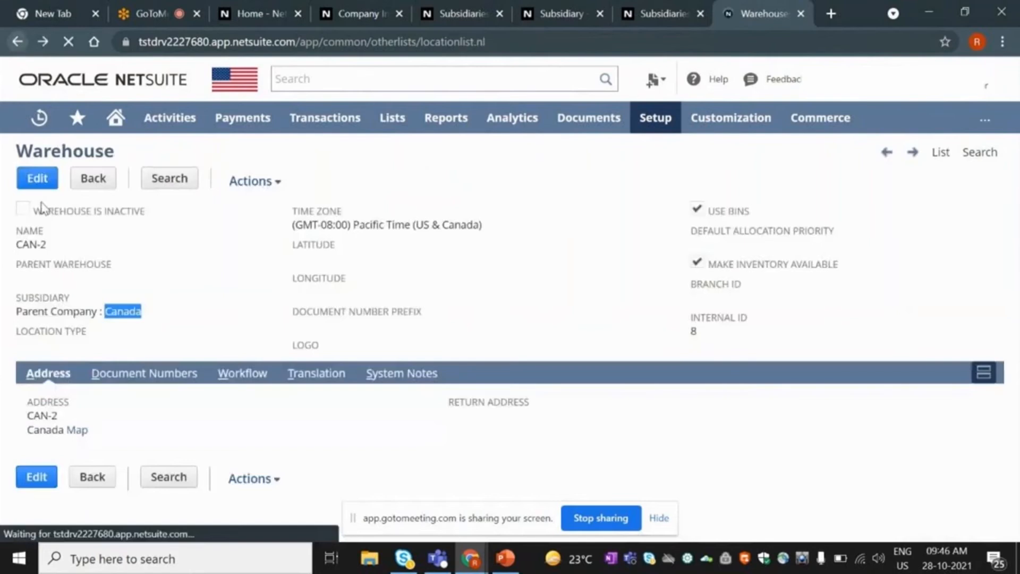
View CAN-1 and its Canada subsidiary, then open CAN-1 for editing and return to the list.
{"action": "left_click", "coordinate": [90, 335]}
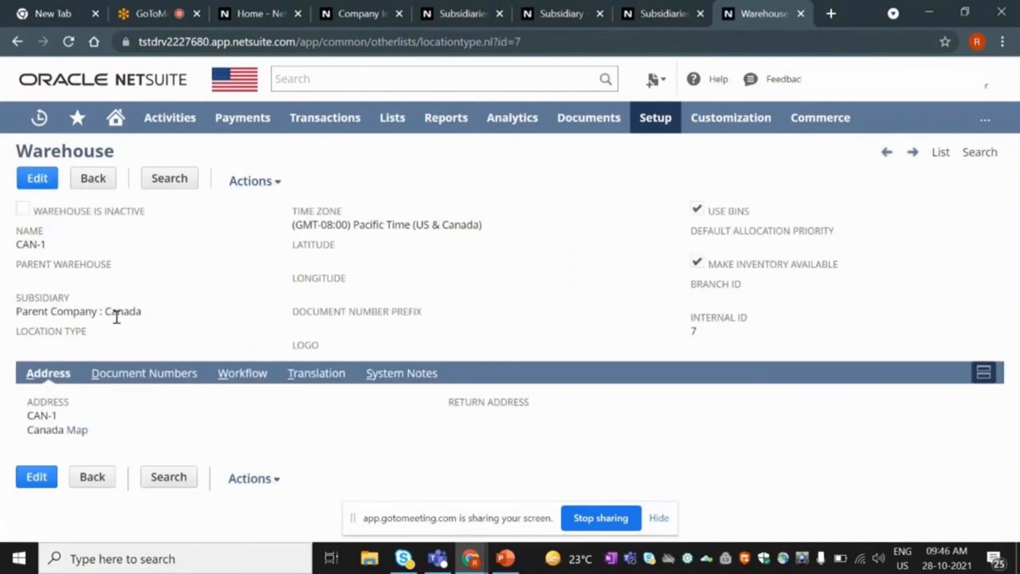
{"action": "left_click_drag", "start_coordinate": [141, 311], "coordinate": [99, 308]}
{"action": "left_click", "coordinate": [16, 42]}
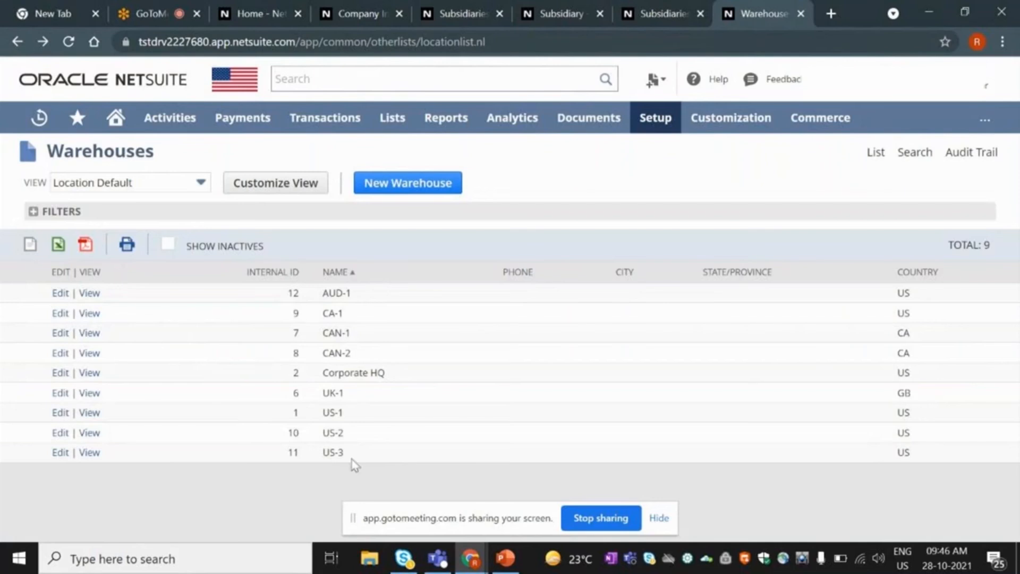
{"action": "left_click", "coordinate": [62, 333]}
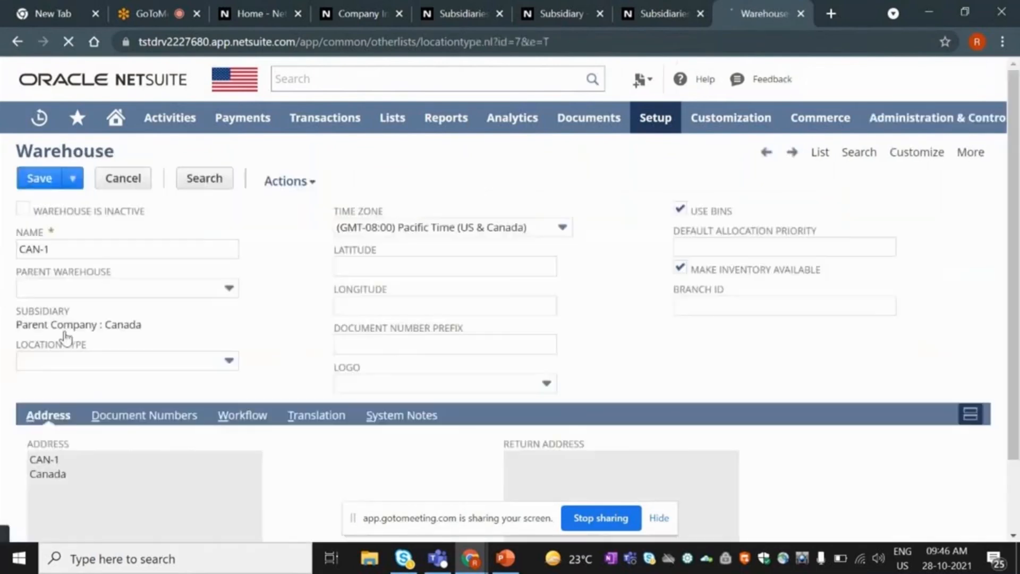
{"action": "left_click", "coordinate": [10, 51]}
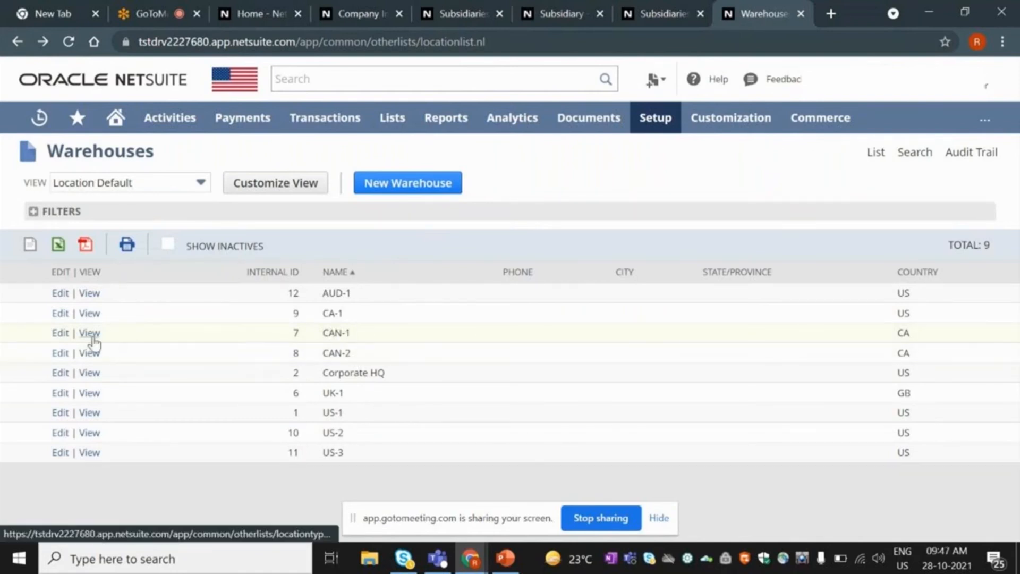
{"action": "left_click", "coordinate": [393, 191]}
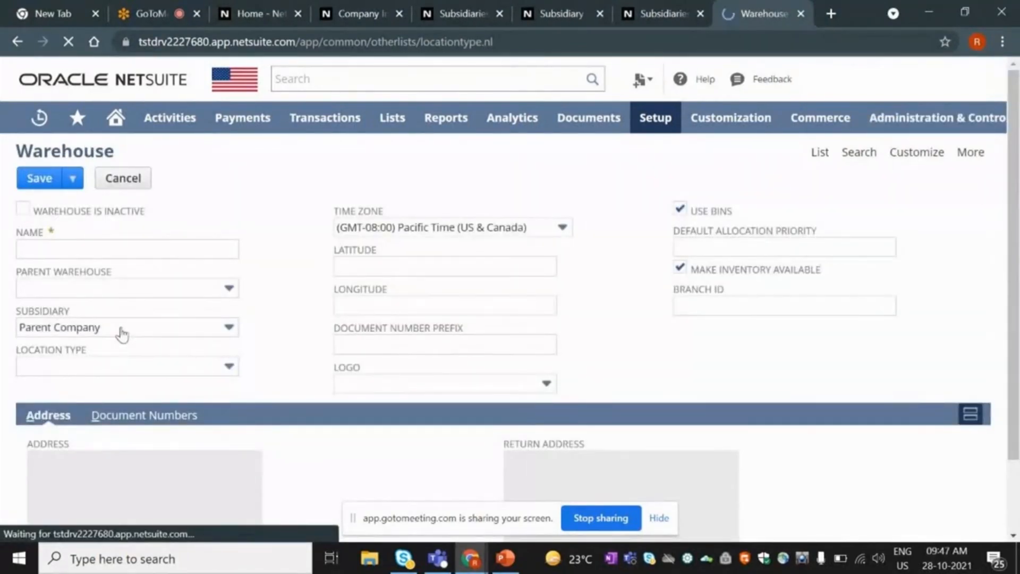
{"action": "left_click", "coordinate": [122, 333]}
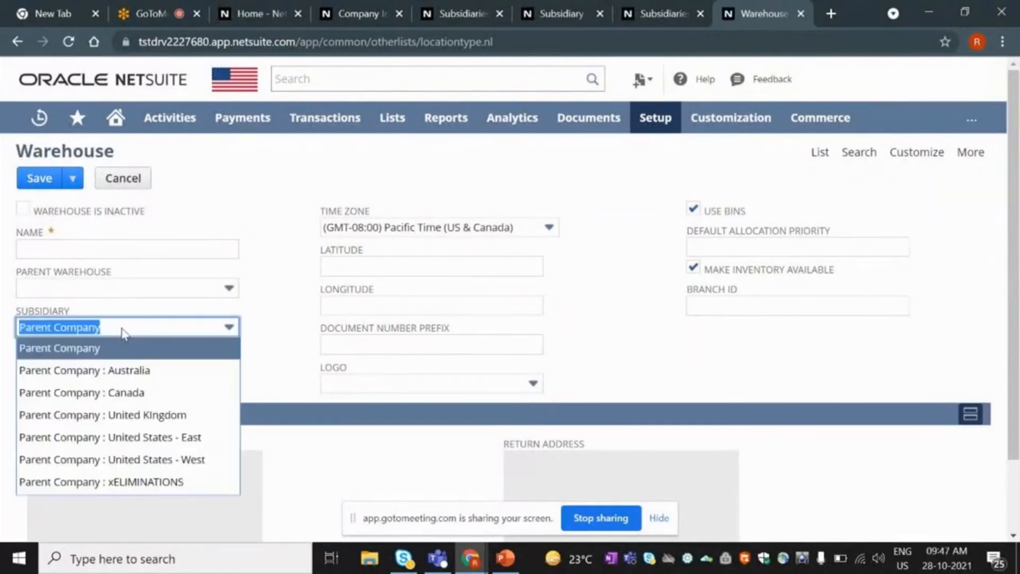
{"action": "left_click", "coordinate": [111, 415]}
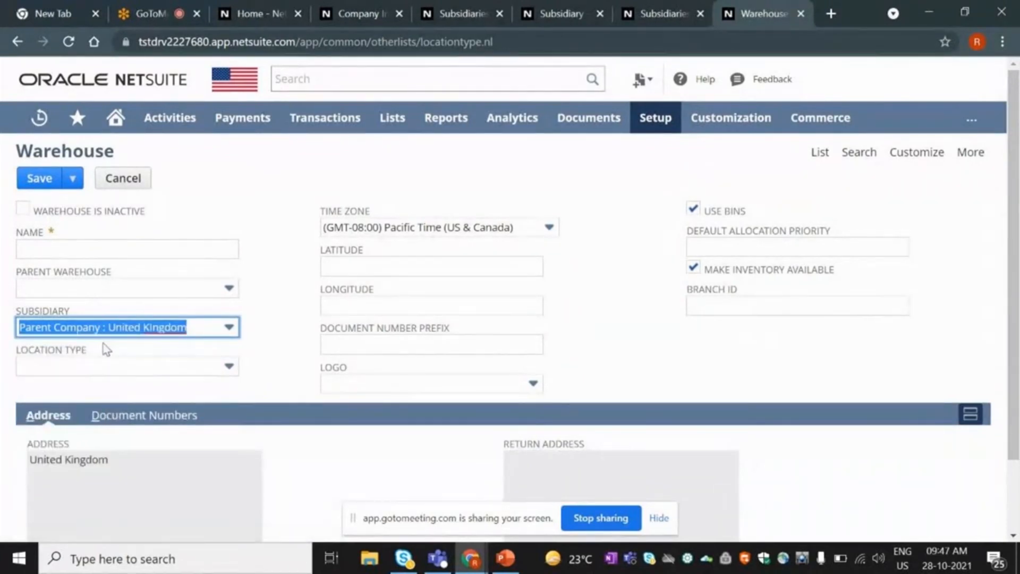
{"action": "left_click", "coordinate": [117, 327]}
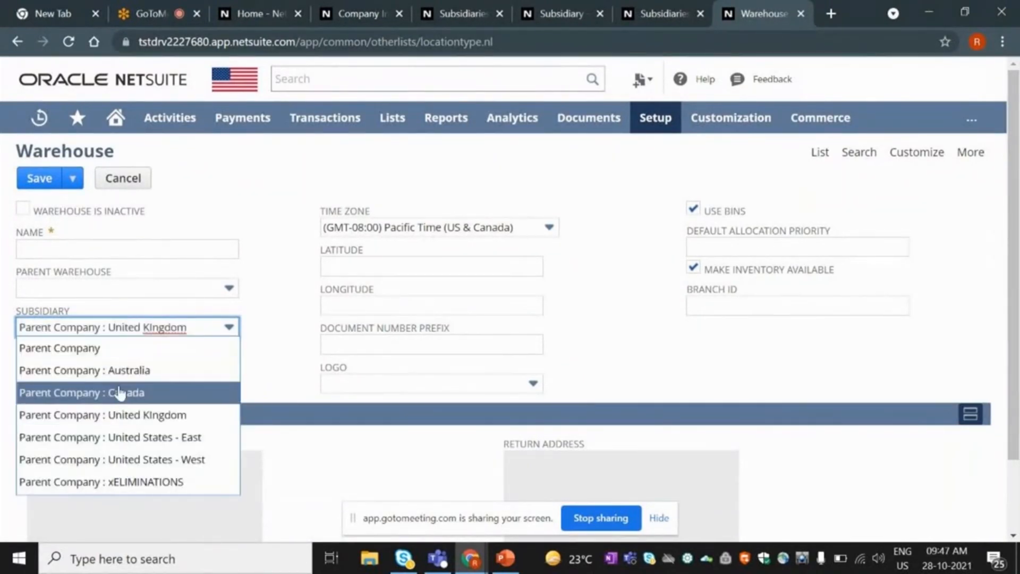
{"action": "left_click", "coordinate": [68, 252]}
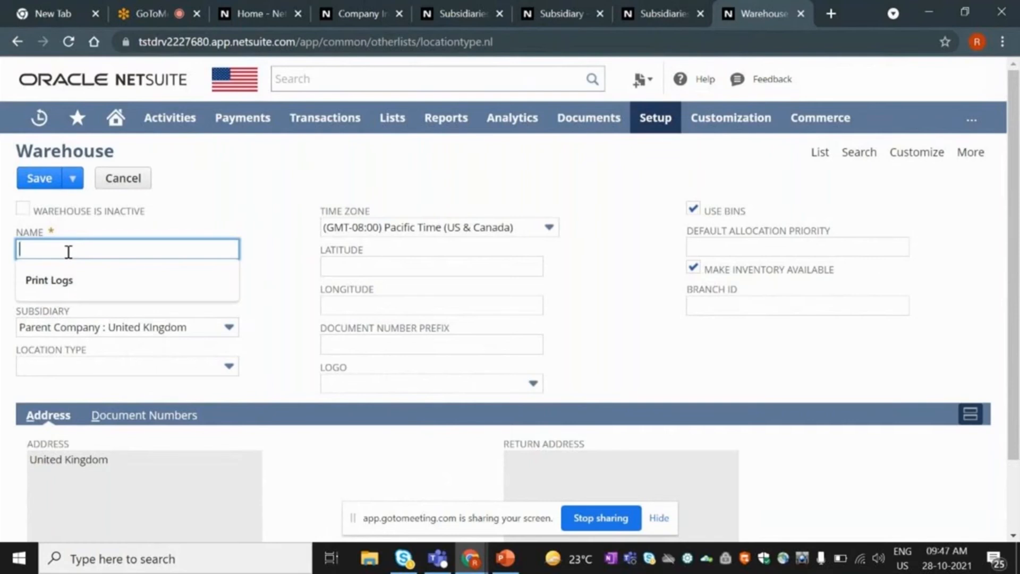
{"action": "left_click", "coordinate": [258, 333]}
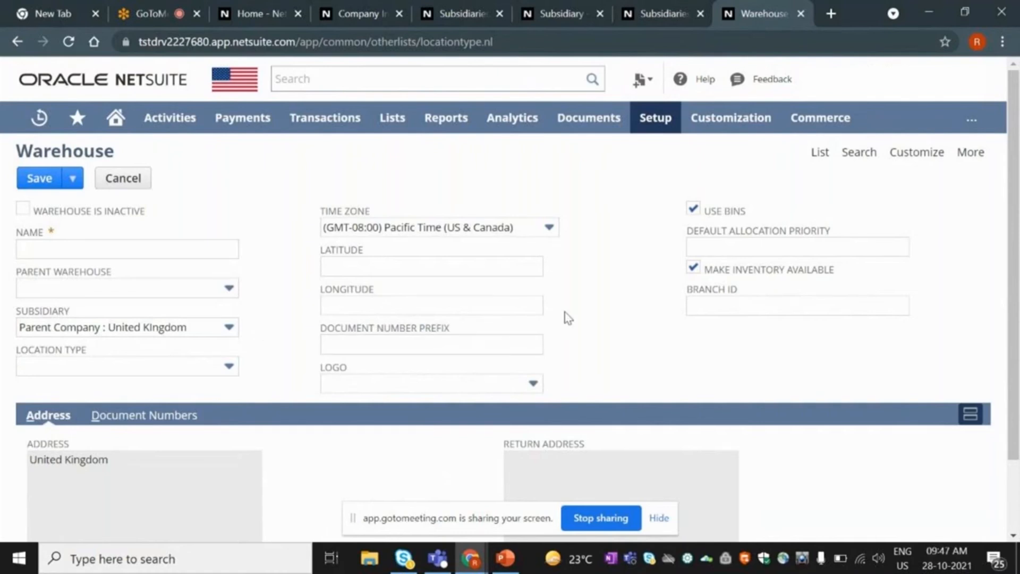
{"action": "left_click", "coordinate": [106, 184]}
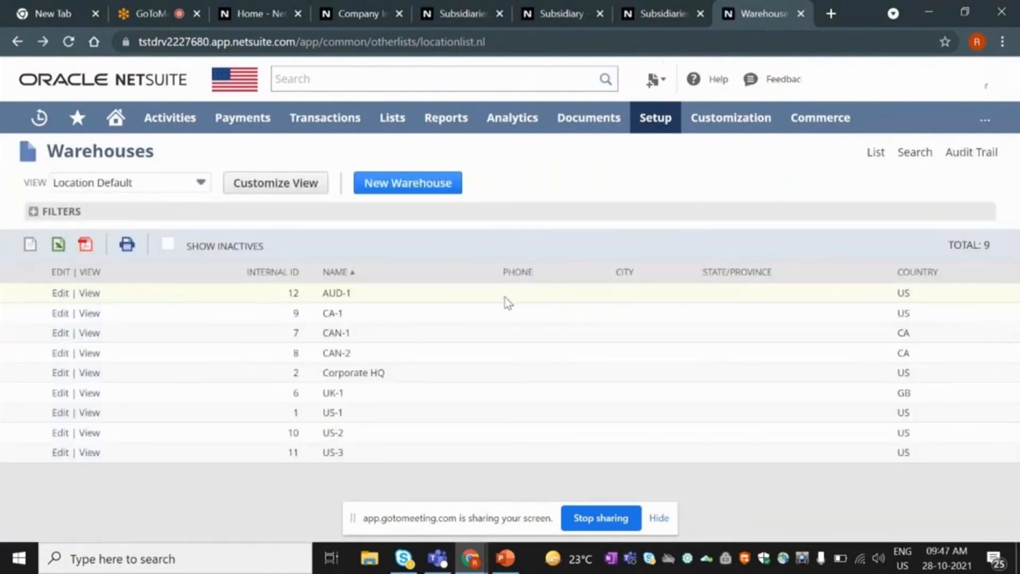
{"action": "mouse_move", "coordinate": [655, 119]}
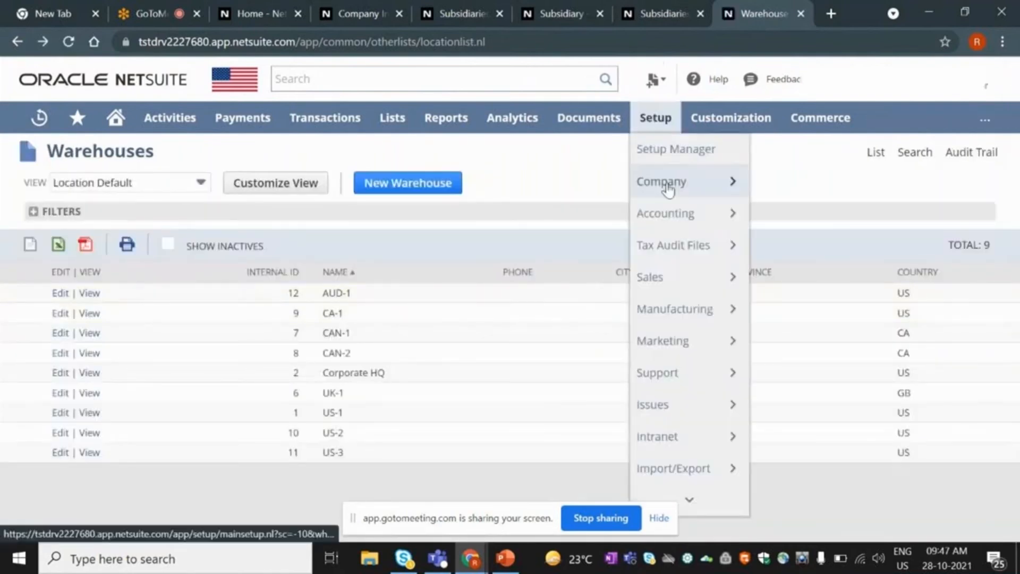
{"action": "mouse_move", "coordinate": [668, 187]}
{"action": "mouse_move", "coordinate": [834, 500]}
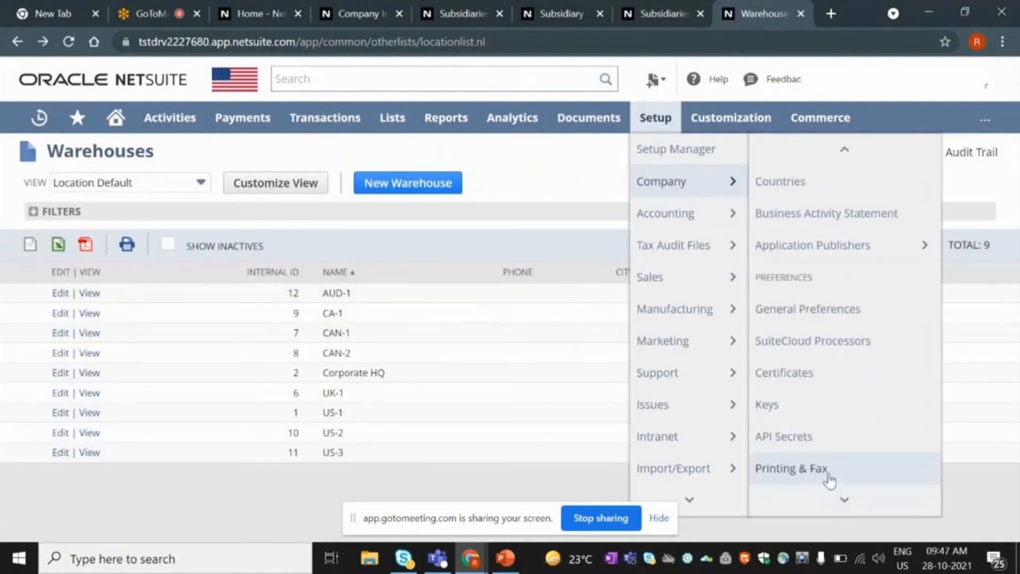
{"action": "mouse_move", "coordinate": [826, 481]}
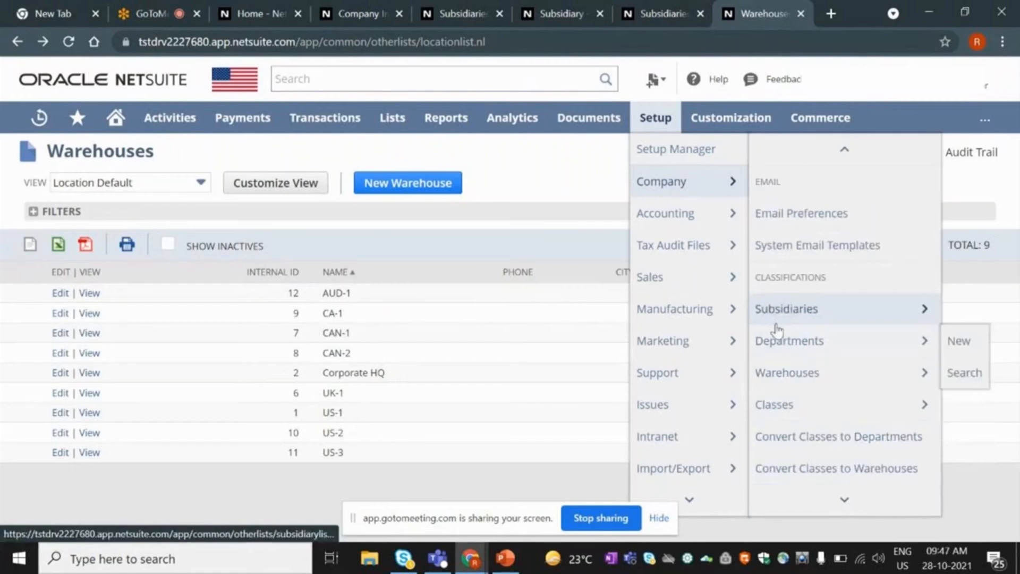
Open the Classes list via Setup > Company > Classes and highlight the Class-A entry.
{"action": "mouse_move", "coordinate": [798, 382]}
{"action": "left_click", "coordinate": [801, 406]}
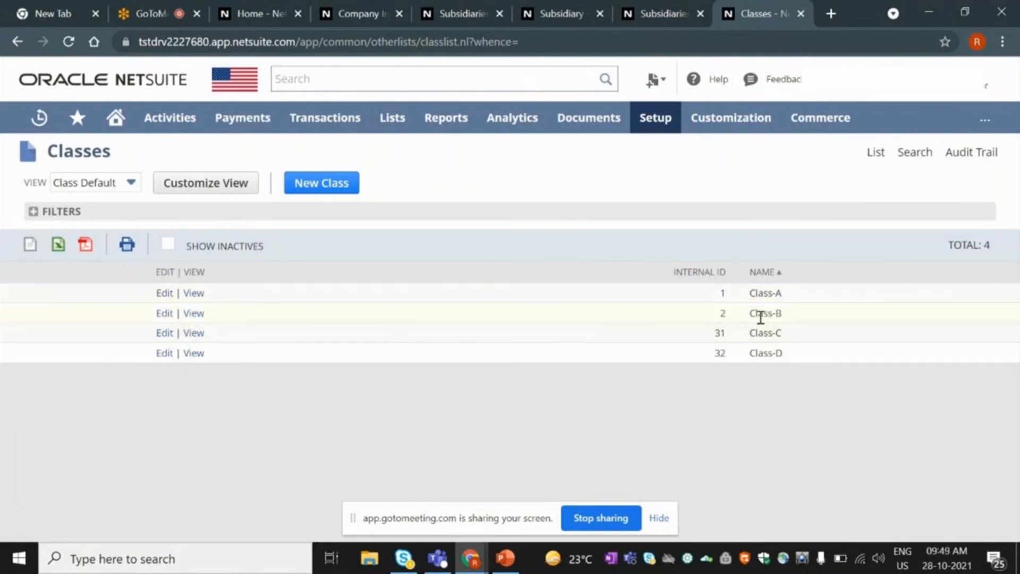
{"action": "left_click_drag", "start_coordinate": [750, 294], "coordinate": [784, 298]}
{"action": "left_click", "coordinate": [193, 314]}
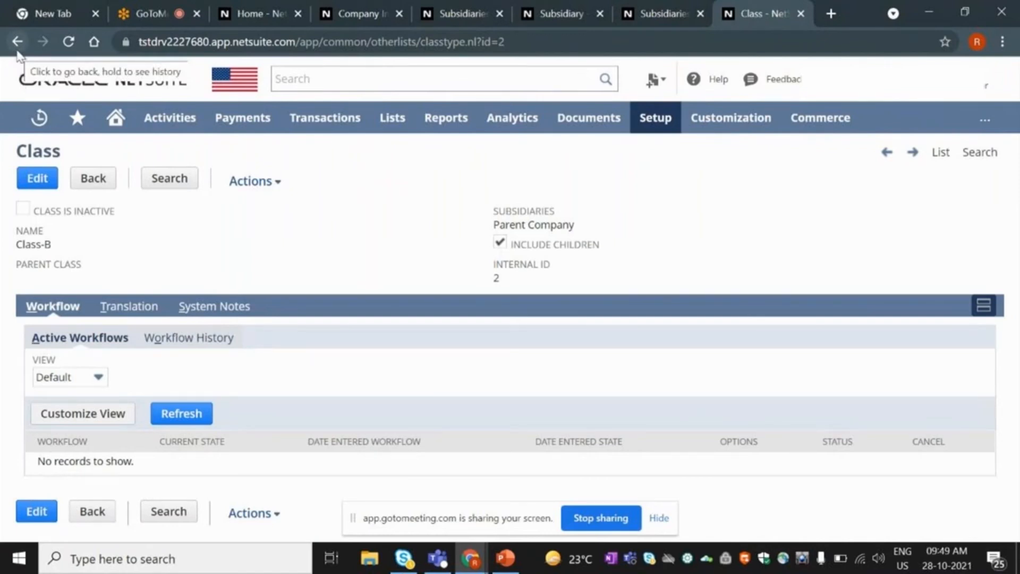
{"action": "left_click", "coordinate": [17, 48]}
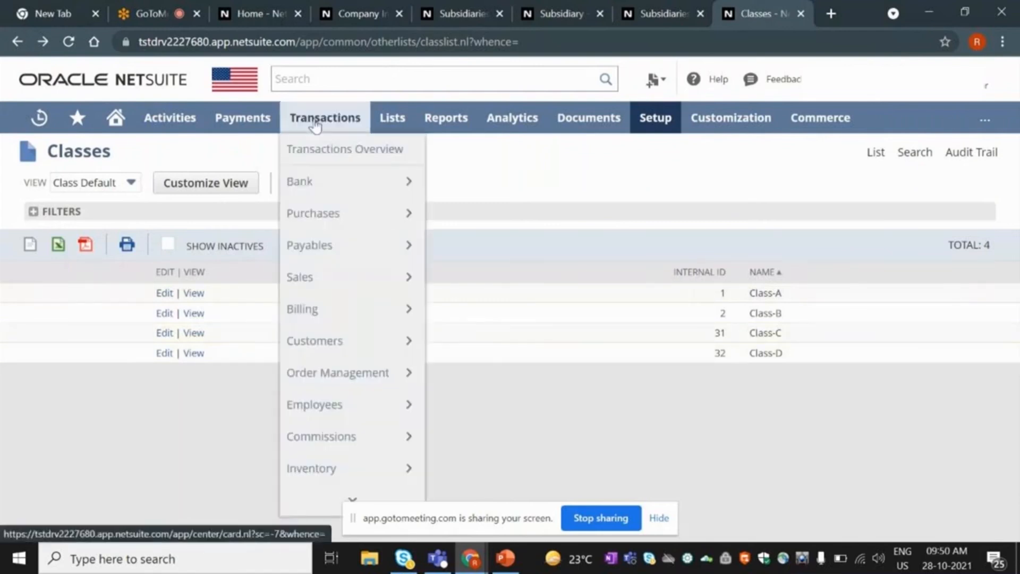
Highlight the Class-A name in the Classes list.
{"action": "mouse_move", "coordinate": [379, 121]}
{"action": "mouse_move", "coordinate": [384, 473]}
{"action": "mouse_move", "coordinate": [496, 440]}
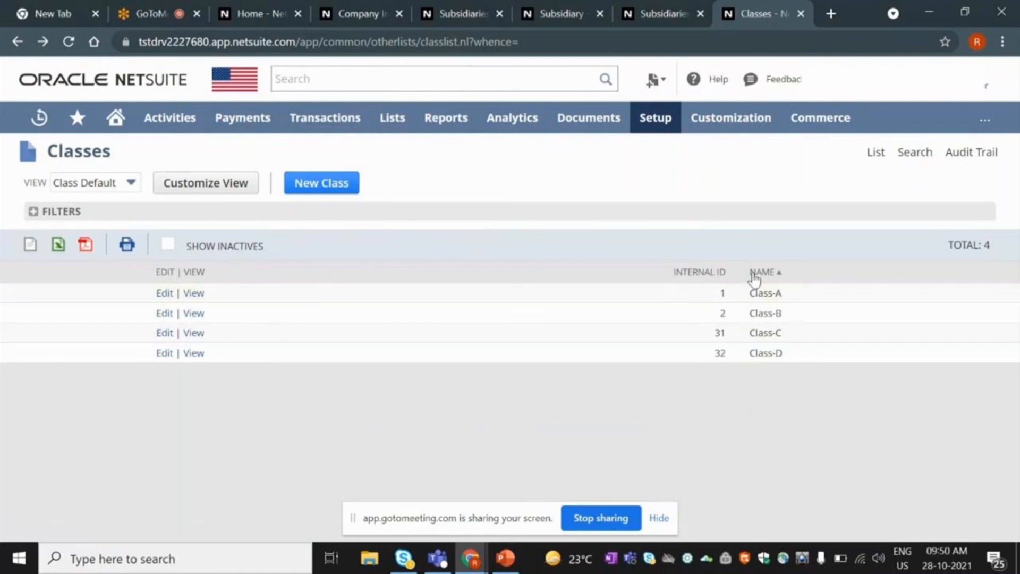
{"action": "left_click_drag", "start_coordinate": [784, 297], "coordinate": [752, 295]}
{"action": "left_click_drag", "start_coordinate": [752, 296], "coordinate": [779, 308]}
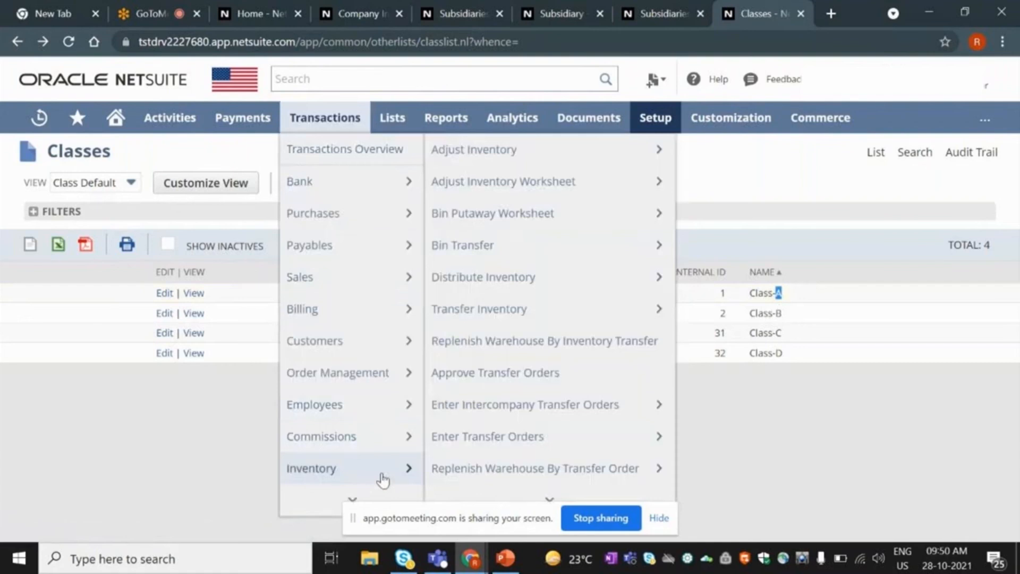
Open Transactions > Inventory > Transfer Inventory in a new browser tab.
{"action": "right_click", "coordinate": [483, 323]}
{"action": "left_click", "coordinate": [487, 330]}
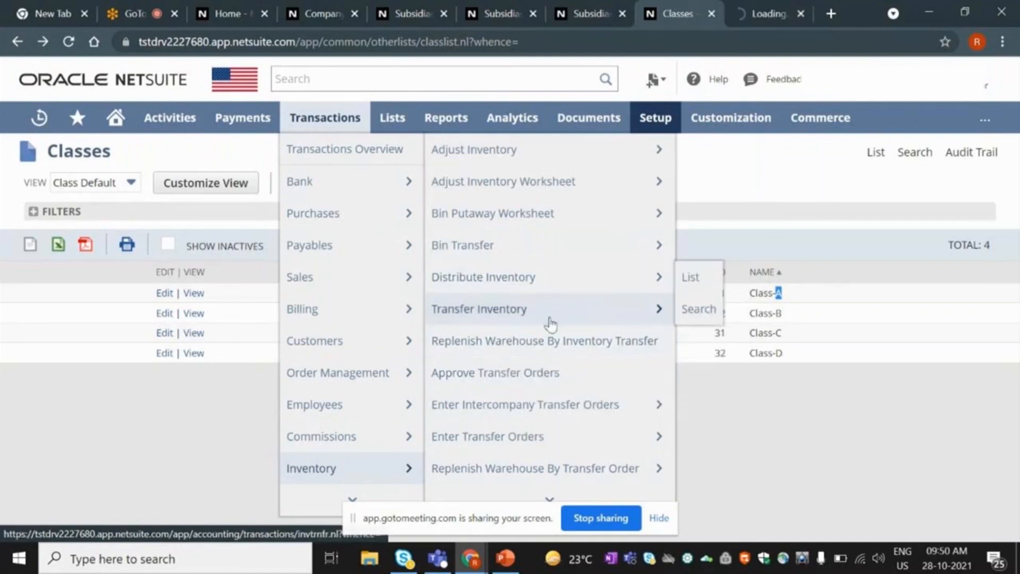
{"action": "mouse_move", "coordinate": [550, 325]}
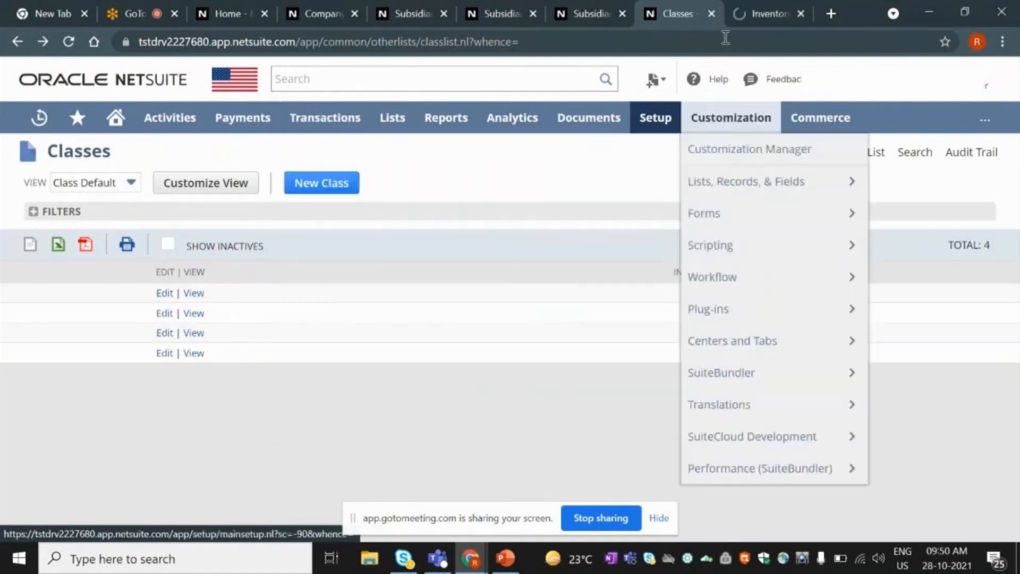
{"action": "left_click", "coordinate": [767, 13]}
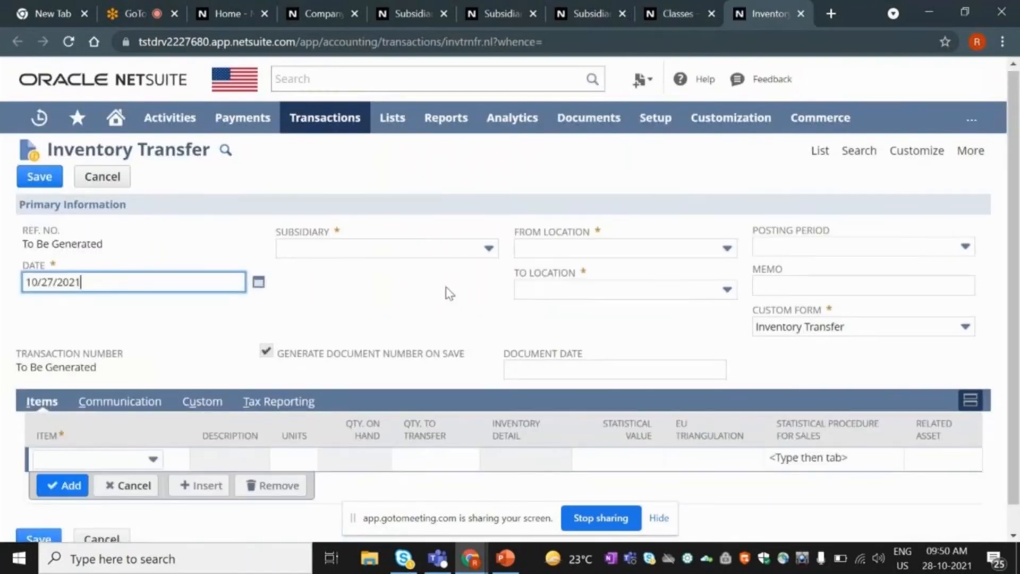
{"action": "scroll", "coordinate": [450, 294], "scroll_direction": "down", "scroll_amount": 1}
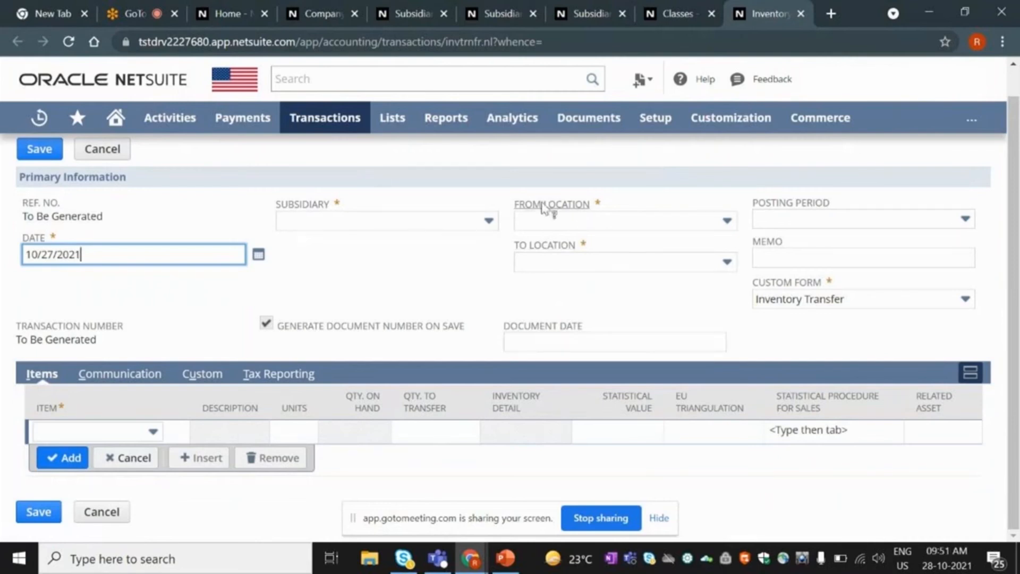
{"action": "scroll", "coordinate": [379, 206], "scroll_direction": "up", "scroll_amount": 1}
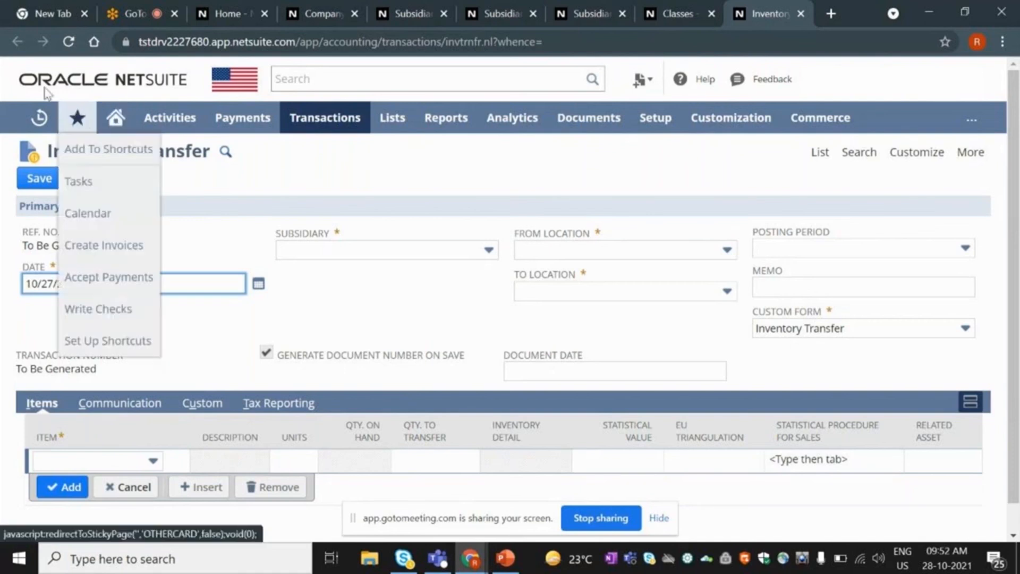
Close the Inventory Transfer tab and highlight Class-A and Class-B on the Classes list.
{"action": "left_click", "coordinate": [796, 14]}
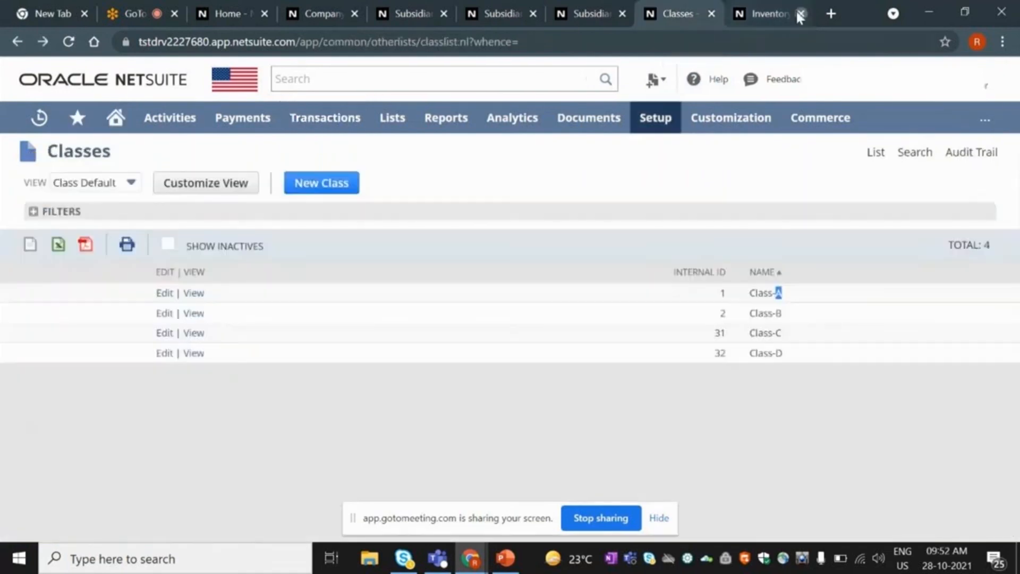
{"action": "left_click", "coordinate": [738, 209]}
{"action": "left_click", "coordinate": [738, 209]}
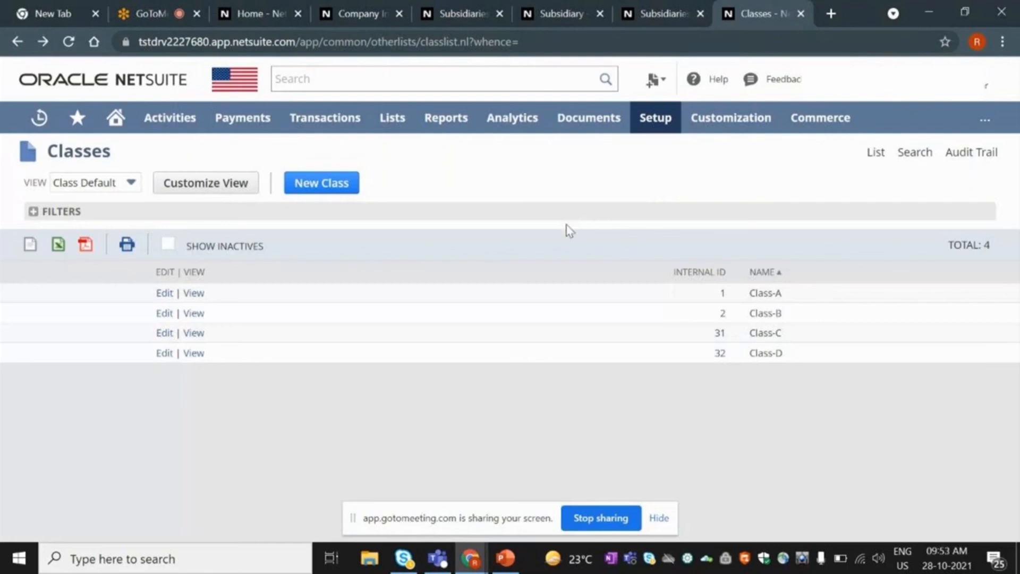
{"action": "left_click_drag", "start_coordinate": [750, 293], "coordinate": [787, 317]}
{"action": "left_click", "coordinate": [590, 190]}
{"action": "left_click_drag", "start_coordinate": [755, 313], "coordinate": [788, 296]}
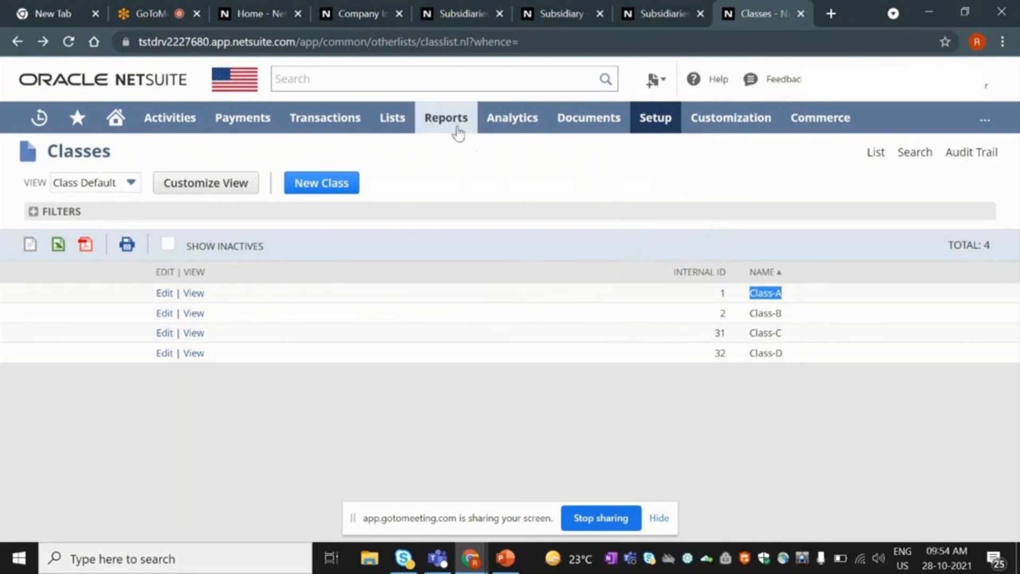
Open the Income Statement and Balance Sheet from Reports > Financial in new tabs.
{"action": "mouse_move", "coordinate": [458, 130]}
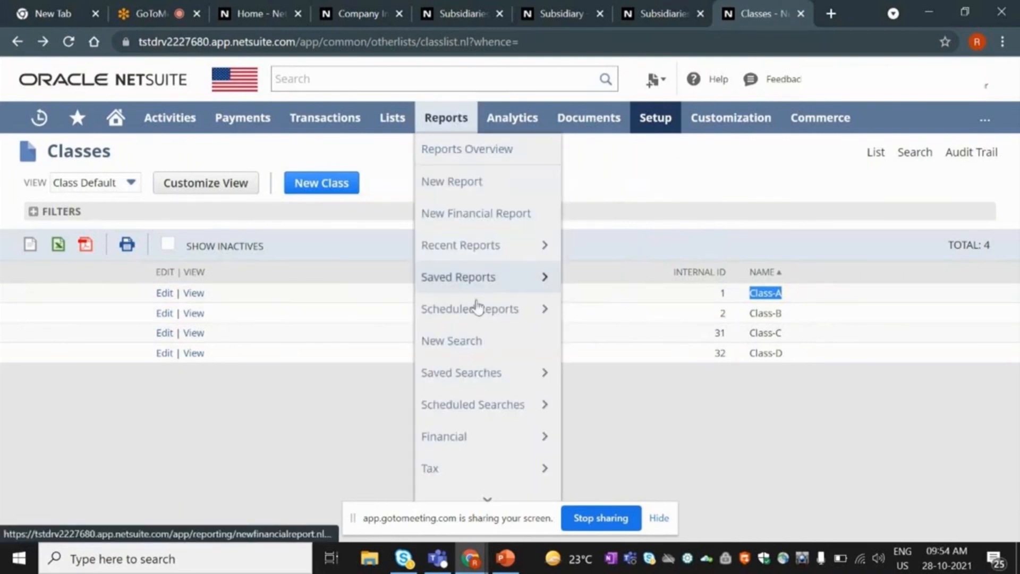
{"action": "mouse_move", "coordinate": [485, 435]}
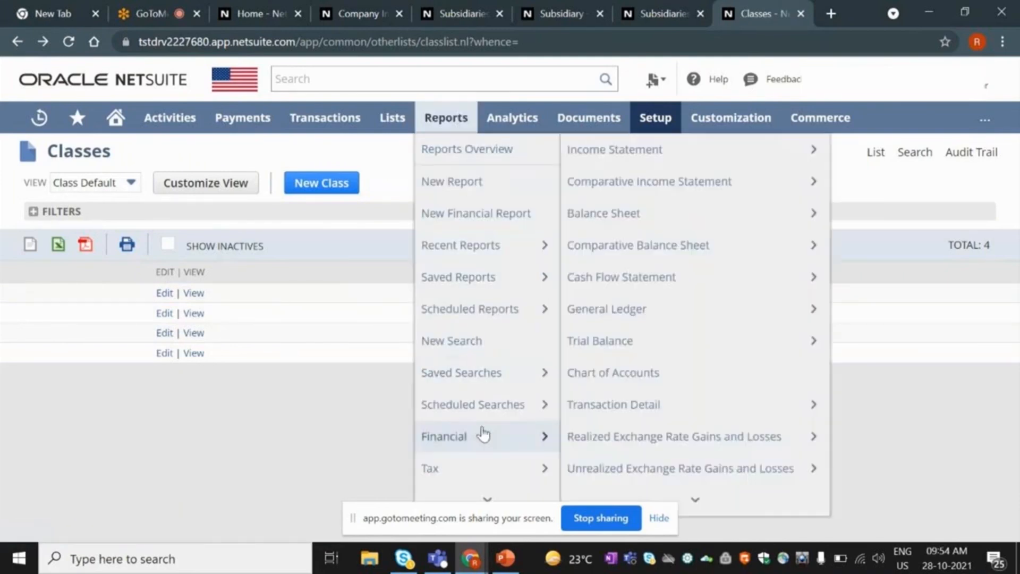
{"action": "right_click", "coordinate": [600, 165]}
{"action": "left_click", "coordinate": [629, 168]}
{"action": "right_click", "coordinate": [615, 214]}
{"action": "left_click", "coordinate": [635, 220]}
Switch to the Income Statement tab and open its View Detail transaction-level report.
{"action": "left_click", "coordinate": [677, 7]}
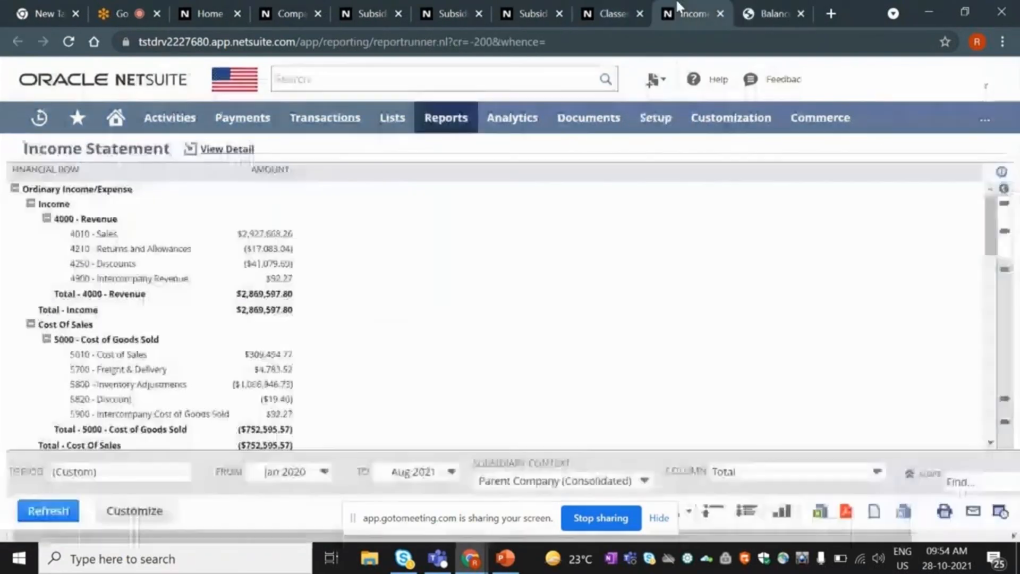
{"action": "left_click", "coordinate": [925, 482]}
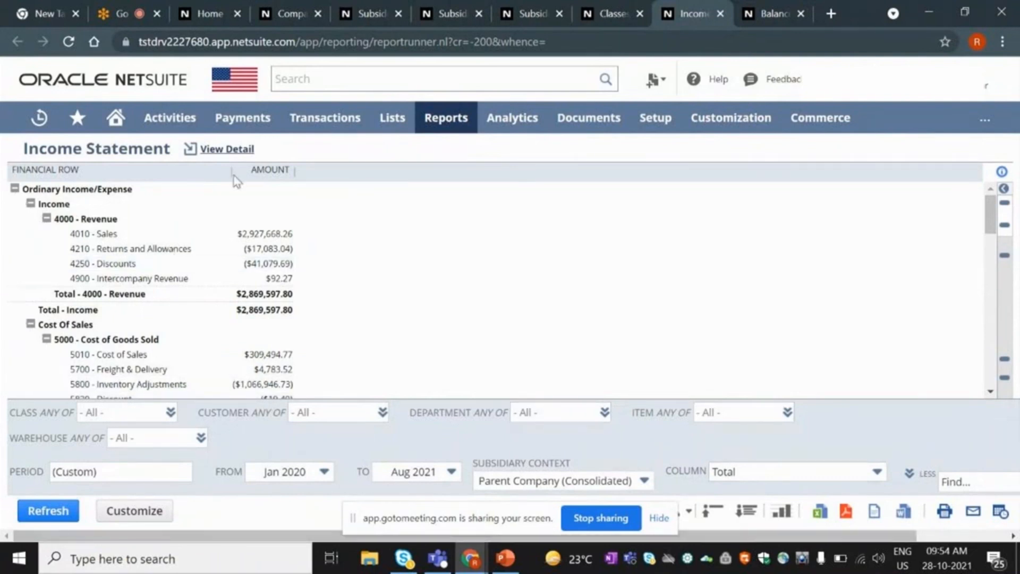
{"action": "left_click", "coordinate": [204, 157]}
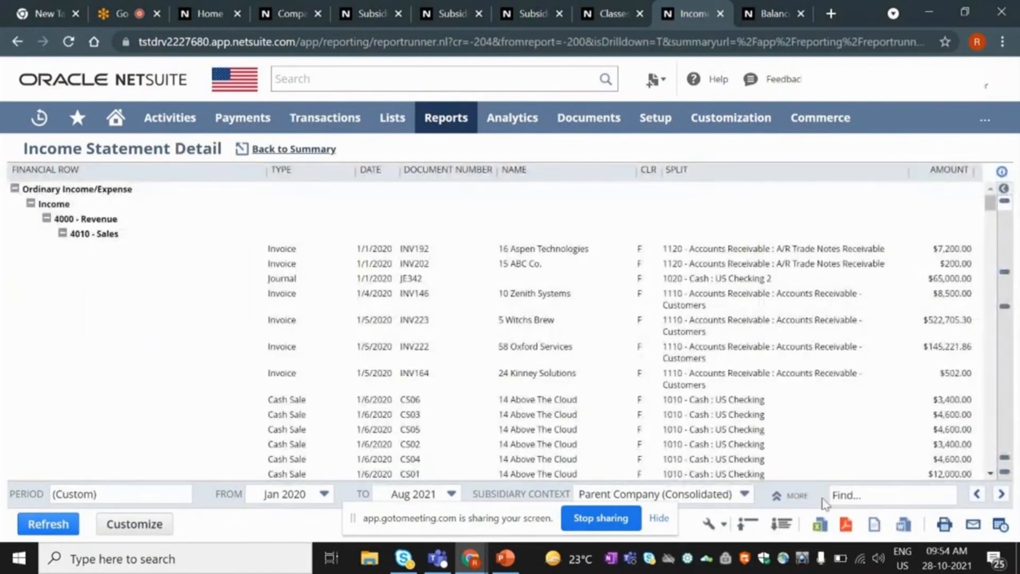
Filter the Income Statement Detail to the Engineering department only and refresh to show its expenses.
{"action": "left_click", "coordinate": [791, 497]}
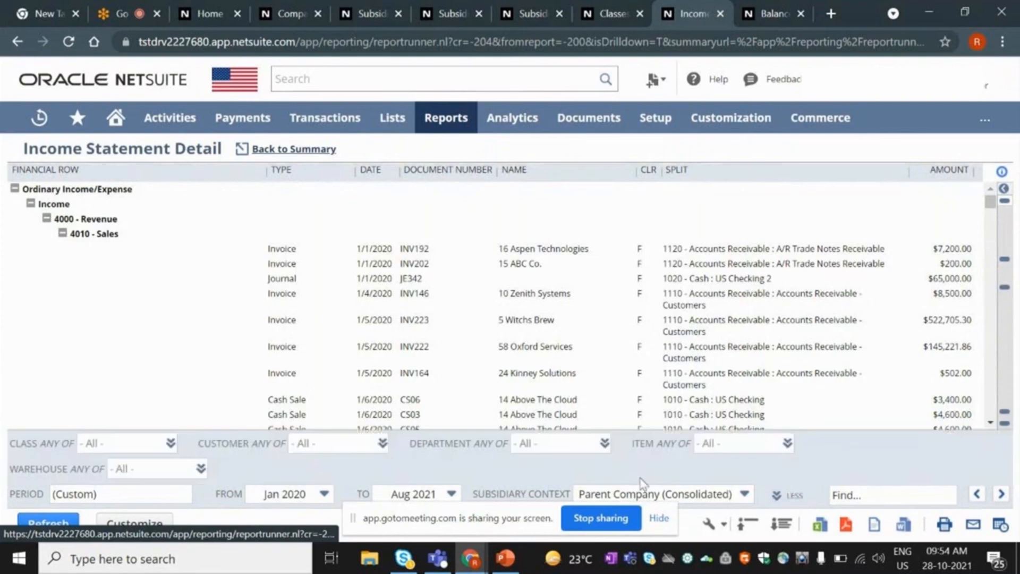
{"action": "left_click", "coordinate": [604, 444]}
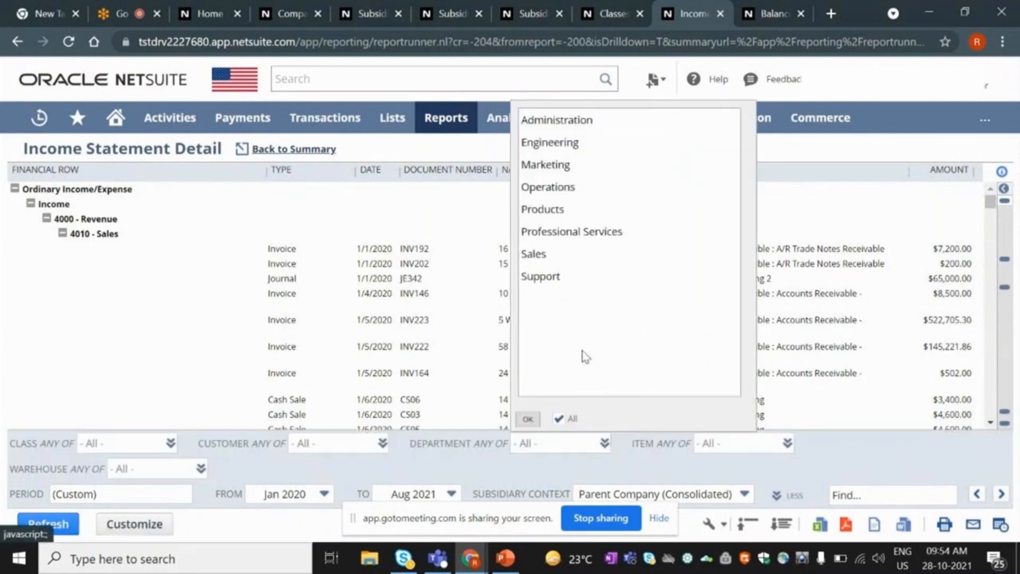
{"action": "left_click", "coordinate": [559, 419]}
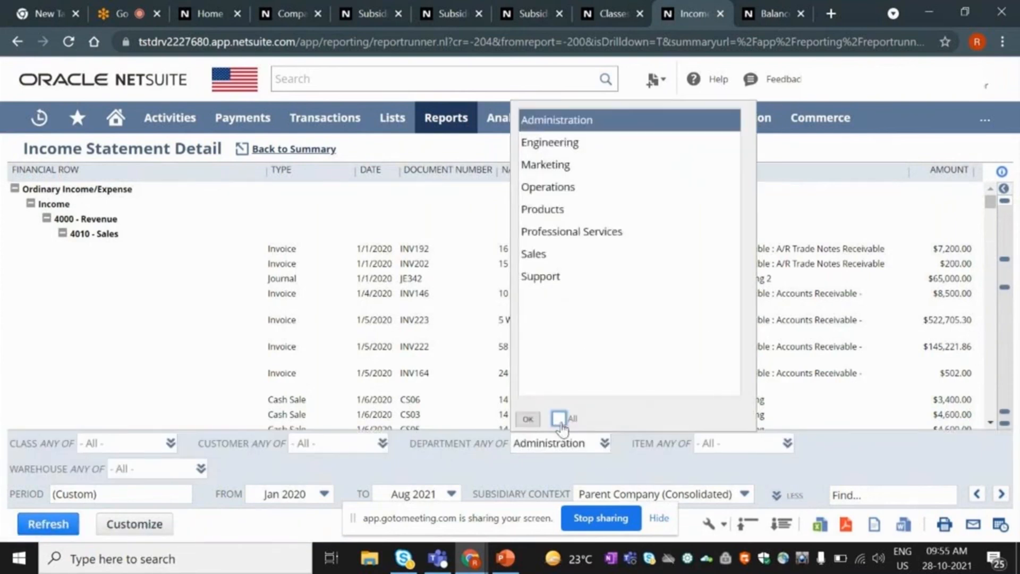
{"action": "left_click", "coordinate": [541, 146]}
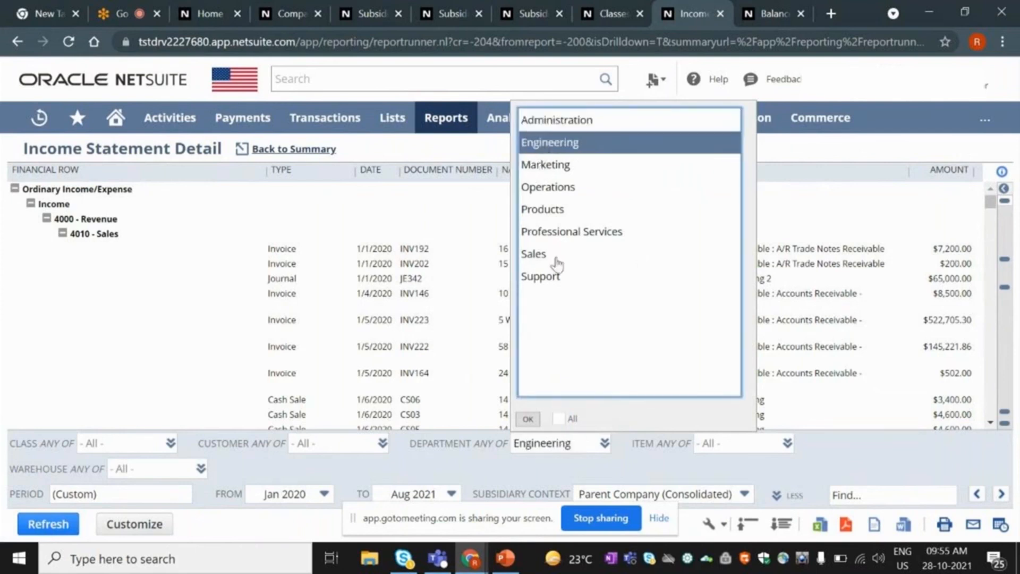
{"action": "left_click", "coordinate": [528, 418]}
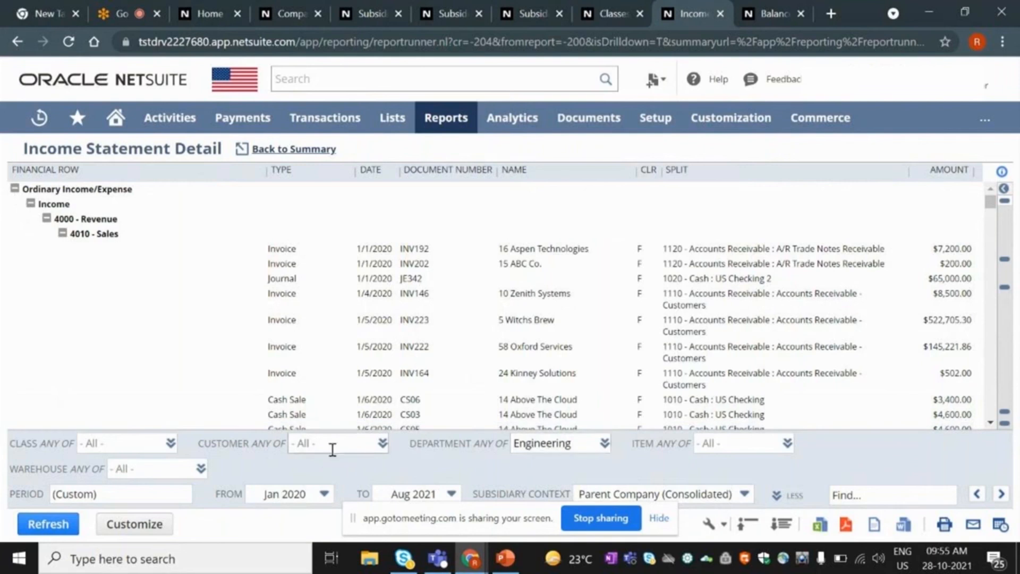
{"action": "left_click", "coordinate": [36, 535]}
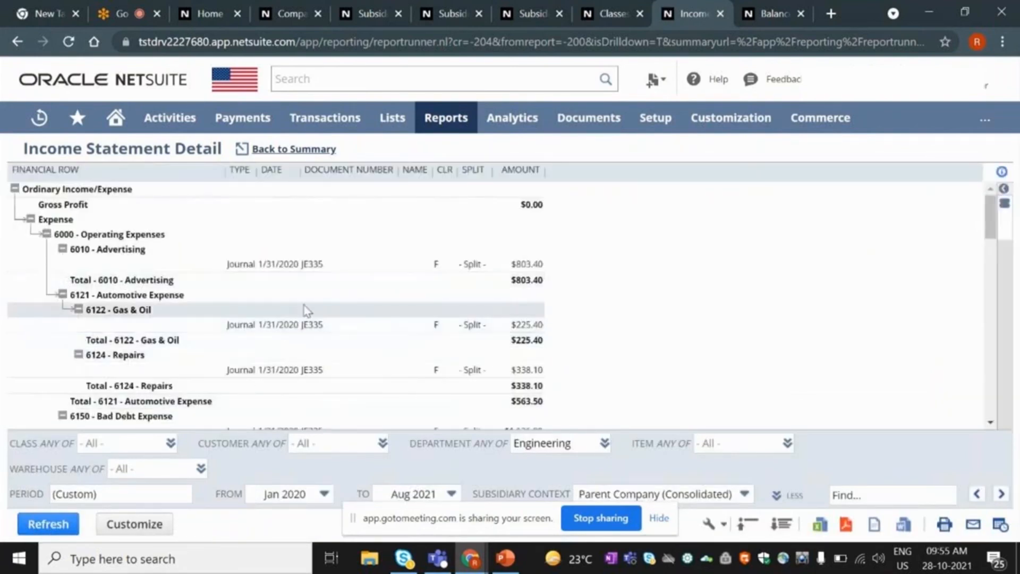
{"action": "scroll", "coordinate": [322, 293], "scroll_direction": "down", "scroll_amount": 5}
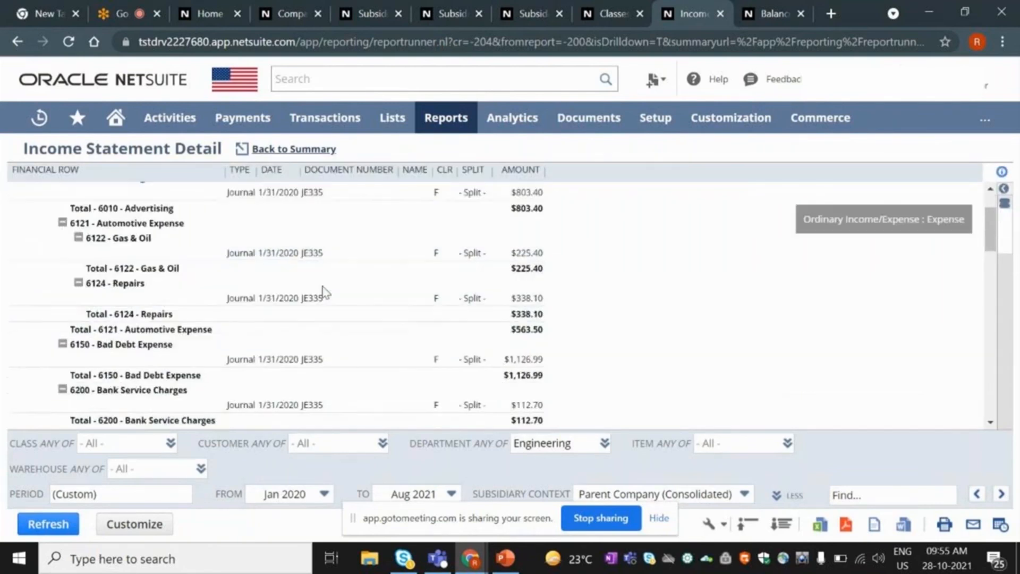
{"action": "scroll", "coordinate": [325, 298], "scroll_direction": "down", "scroll_amount": 6}
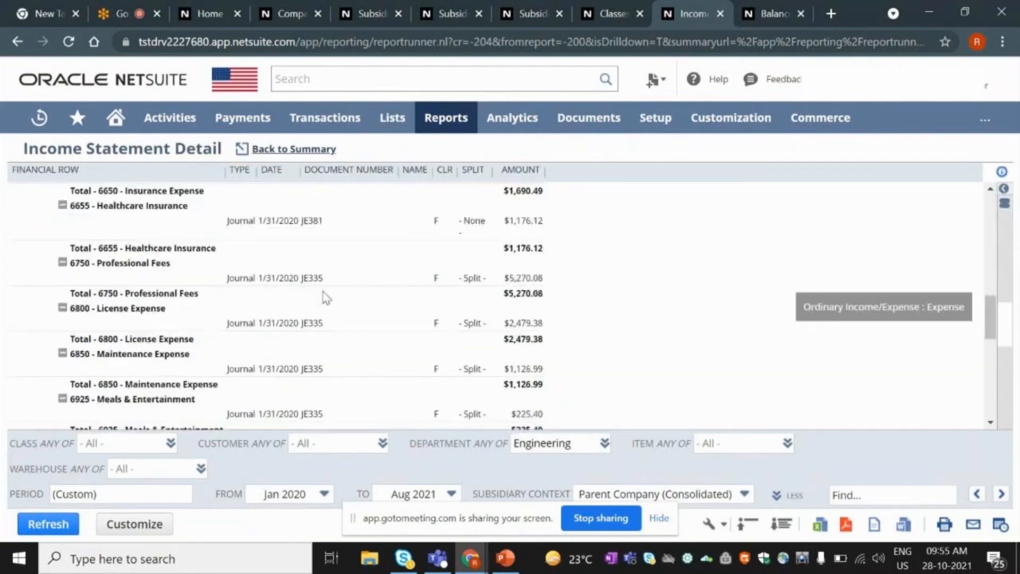
{"action": "scroll", "coordinate": [325, 297], "scroll_direction": "down", "scroll_amount": 6}
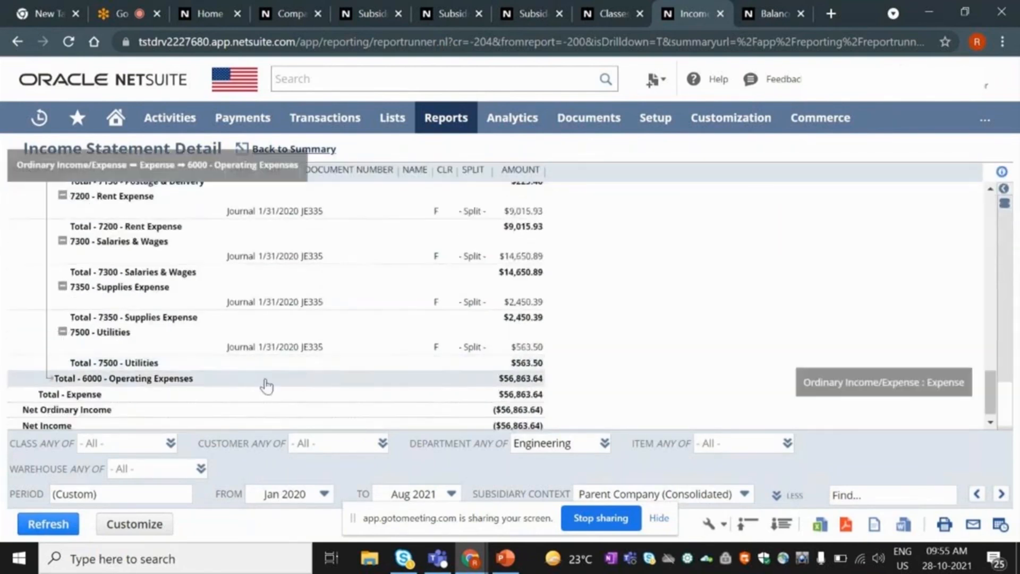
{"action": "scroll", "coordinate": [267, 386], "scroll_direction": "up", "scroll_amount": 15}
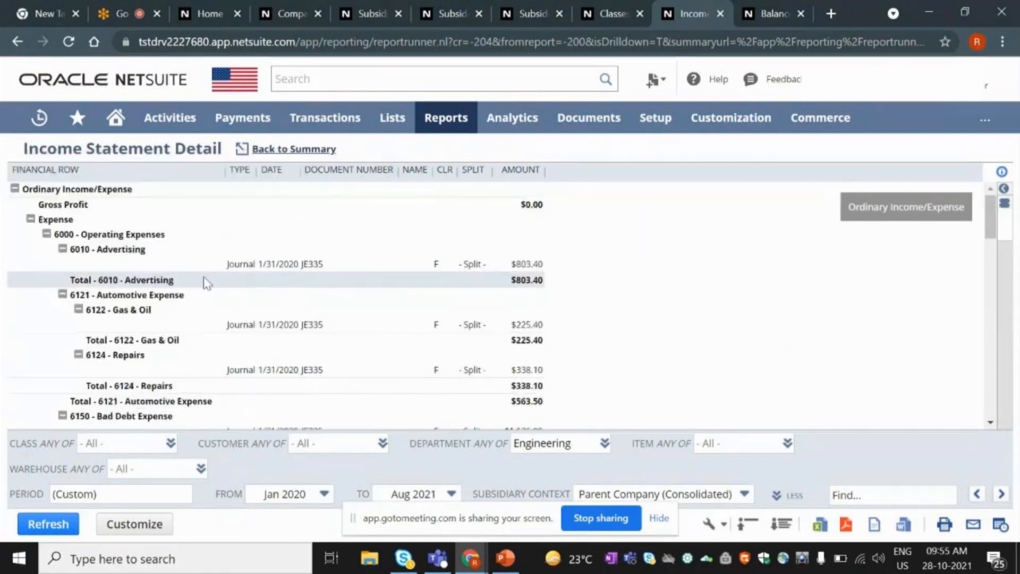
{"action": "right_click", "coordinate": [258, 267]}
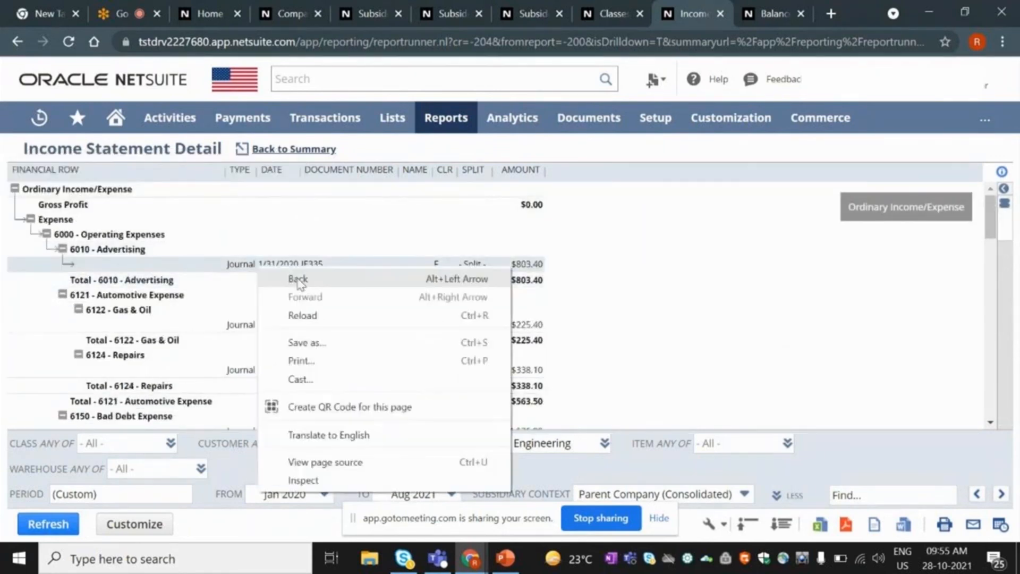
{"action": "left_click", "coordinate": [251, 272]}
{"action": "left_click", "coordinate": [250, 272]}
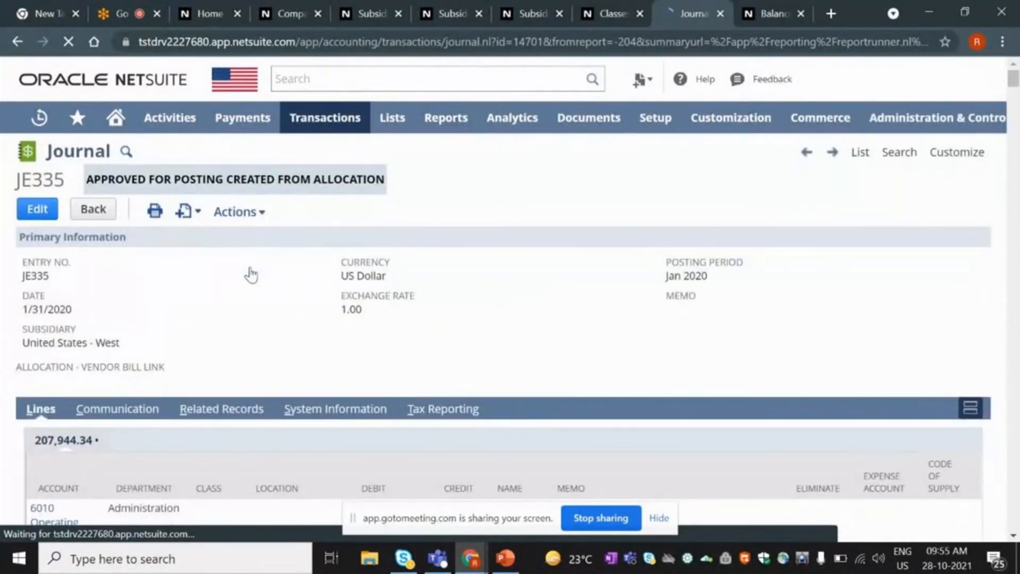
{"action": "scroll", "coordinate": [250, 274], "scroll_direction": "down", "scroll_amount": 8}
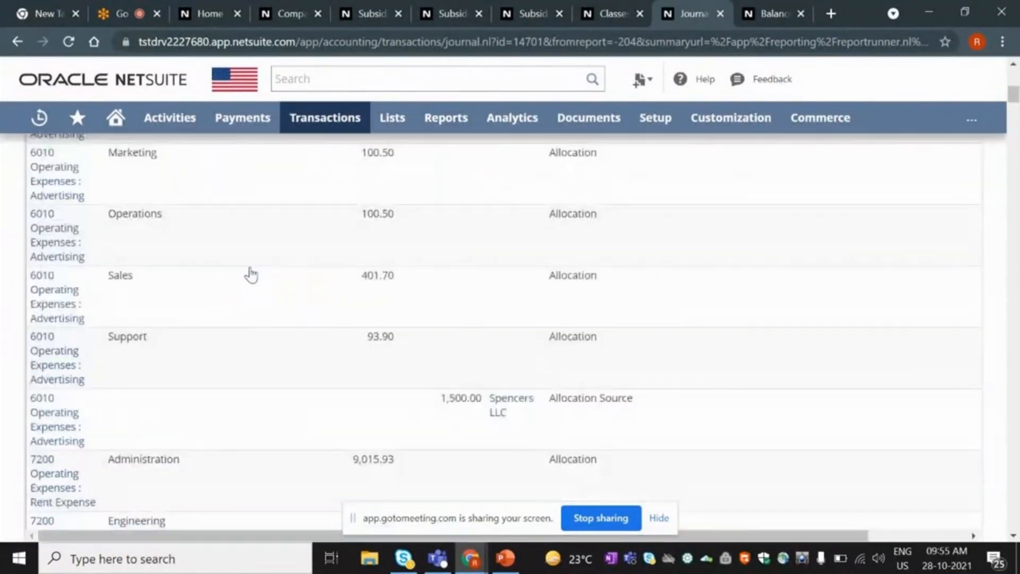
{"action": "scroll", "coordinate": [251, 275], "scroll_direction": "up", "scroll_amount": 5}
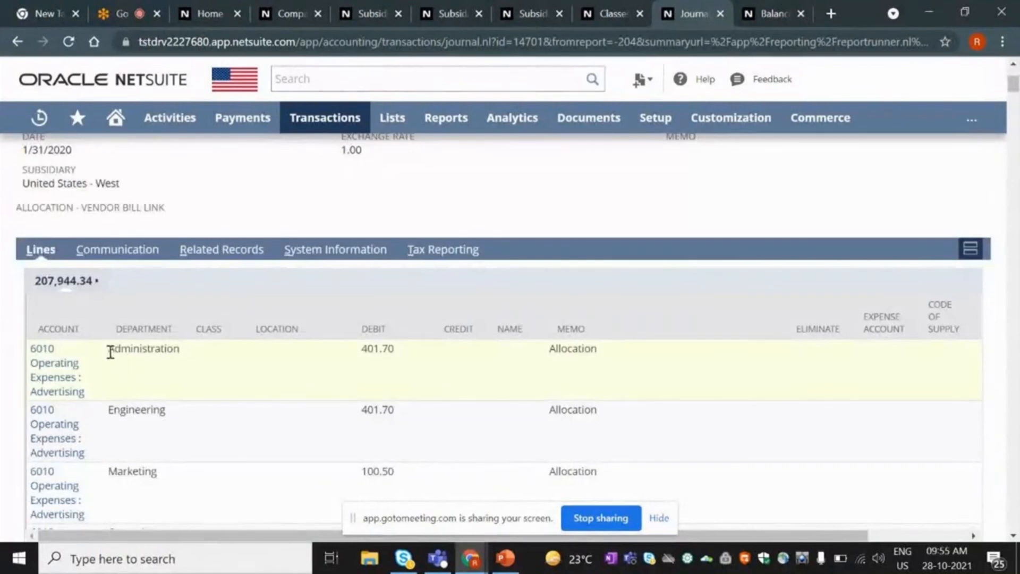
{"action": "left_click_drag", "start_coordinate": [110, 353], "coordinate": [183, 358]}
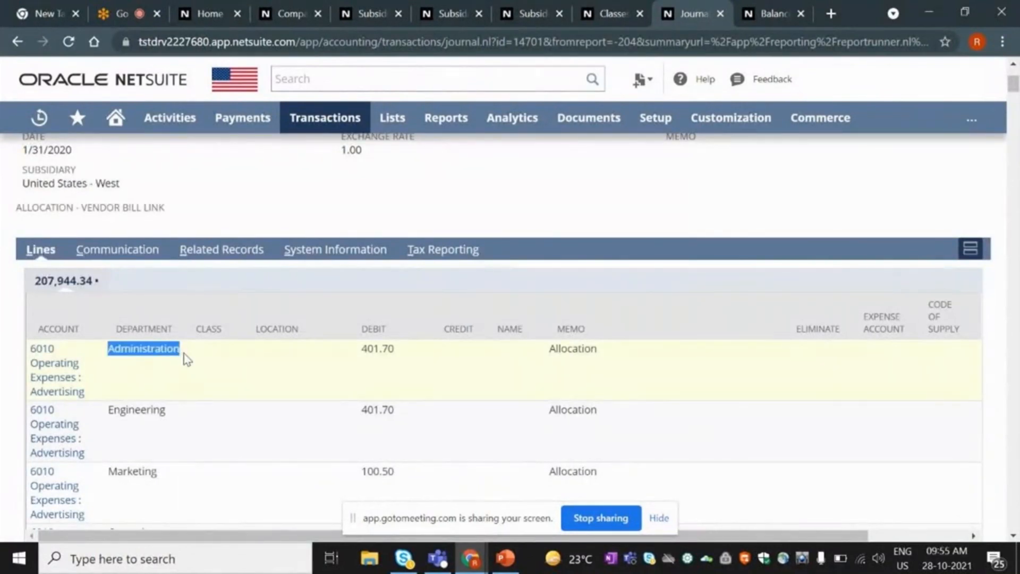
{"action": "scroll", "coordinate": [323, 392], "scroll_direction": "down", "scroll_amount": 5}
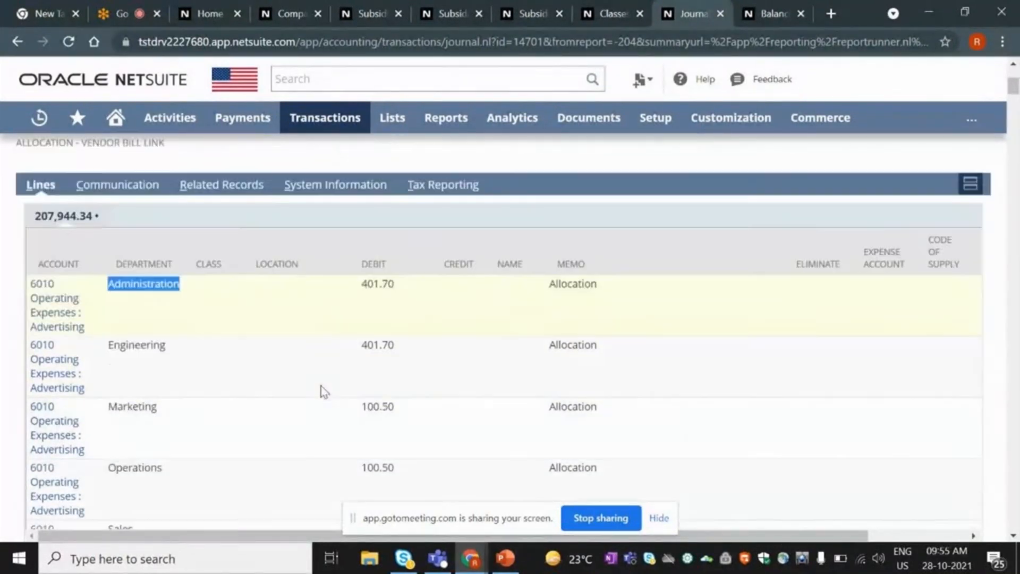
{"action": "scroll", "coordinate": [321, 392], "scroll_direction": "down", "scroll_amount": 5}
{"action": "scroll", "coordinate": [201, 316], "scroll_direction": "up", "scroll_amount": 15}
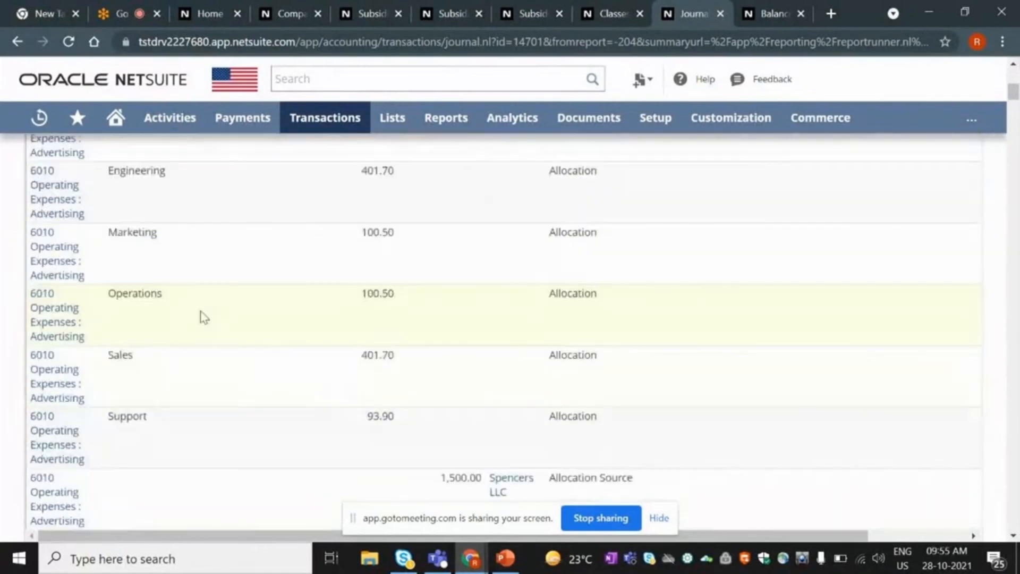
{"action": "scroll", "coordinate": [132, 239], "scroll_direction": "down", "scroll_amount": 4}
{"action": "scroll", "coordinate": [130, 265], "scroll_direction": "down", "scroll_amount": 14}
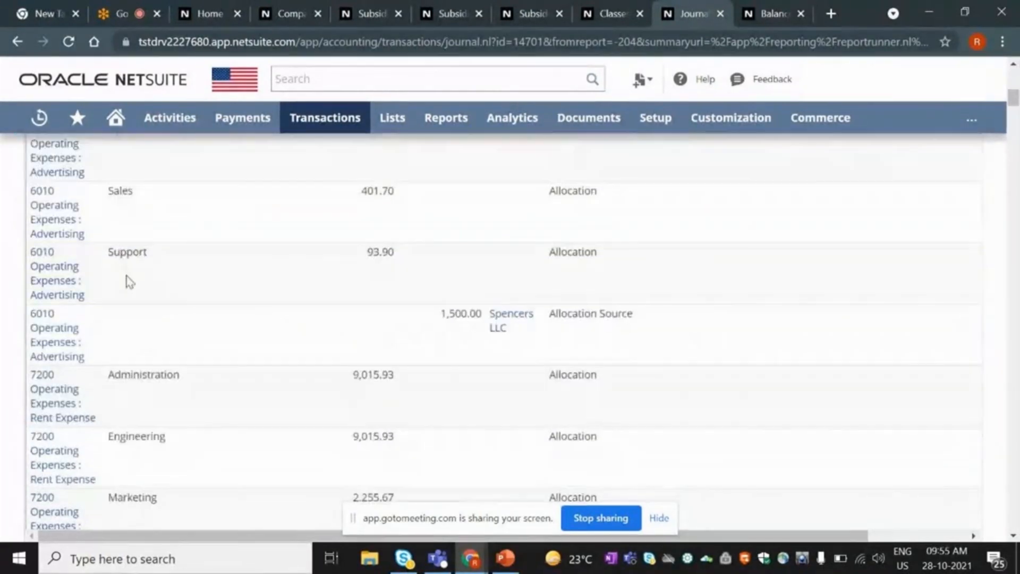
{"action": "scroll", "coordinate": [151, 320], "scroll_direction": "down", "scroll_amount": 20}
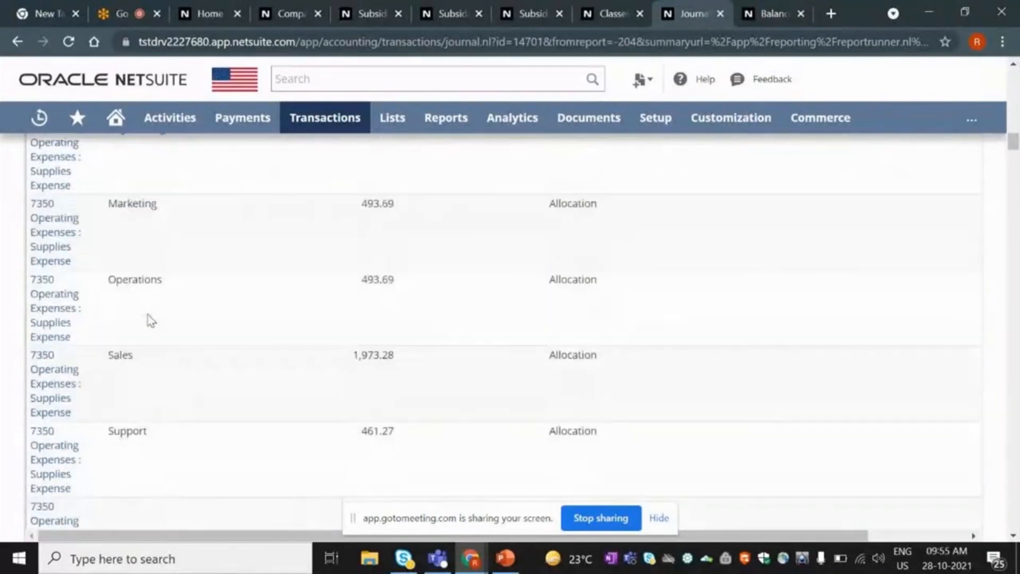
{"action": "scroll", "coordinate": [151, 320], "scroll_direction": "up", "scroll_amount": 10}
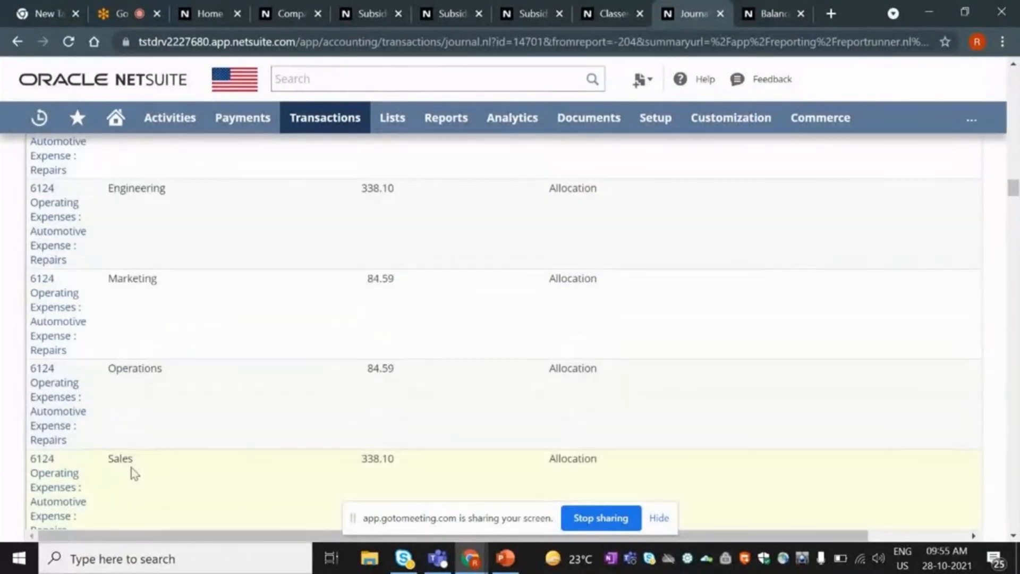
{"action": "scroll", "coordinate": [134, 473], "scroll_direction": "up", "scroll_amount": 5}
{"action": "scroll", "coordinate": [134, 473], "scroll_direction": "up", "scroll_amount": 20}
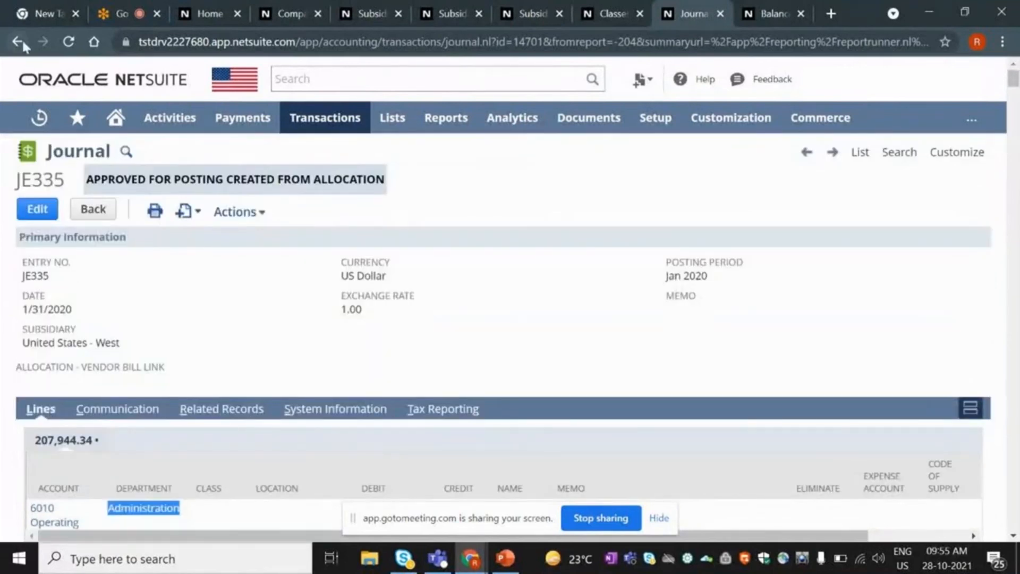
Go back to the Income Statement Detail, reset the Department filter to All, and refresh.
{"action": "key", "text": "alt+Left"}
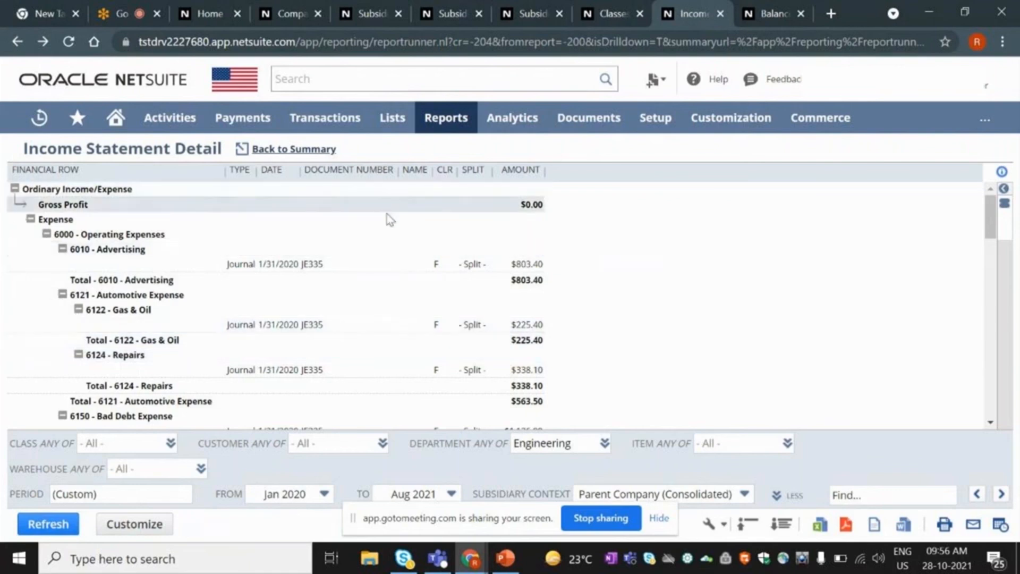
{"action": "left_click", "coordinate": [604, 444]}
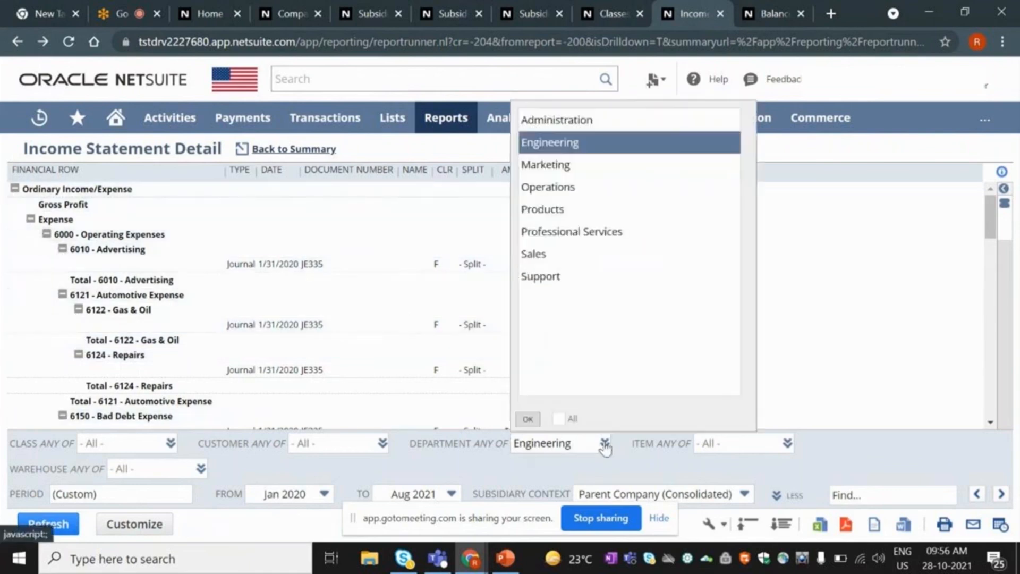
{"action": "left_click", "coordinate": [559, 419]}
{"action": "left_click", "coordinate": [531, 421]}
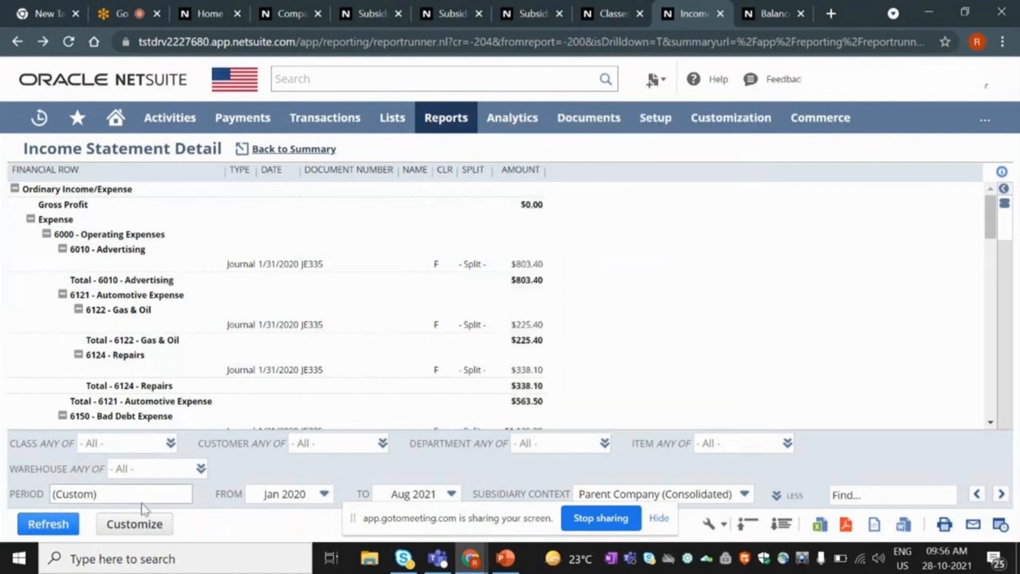
{"action": "left_click", "coordinate": [47, 524]}
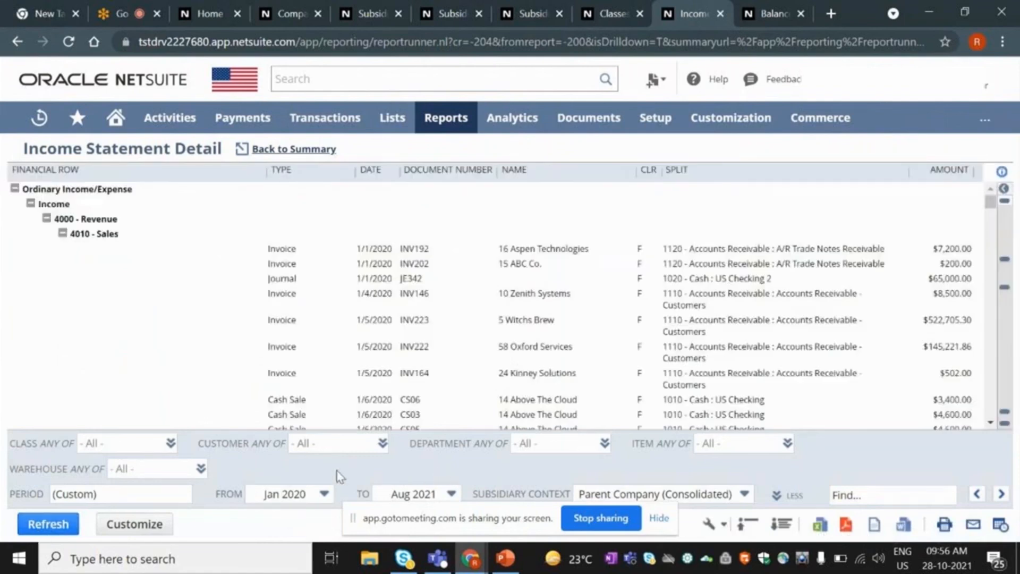
{"action": "left_click", "coordinate": [201, 469]}
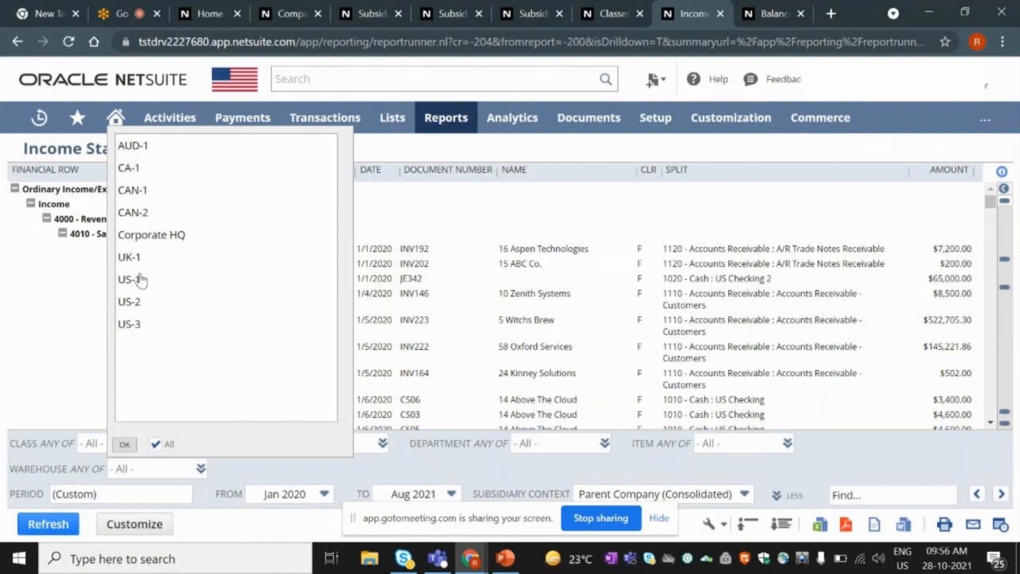
Filter the Income Statement Detail to warehouse CAN-1 and rerun it.
{"action": "left_click", "coordinate": [137, 192]}
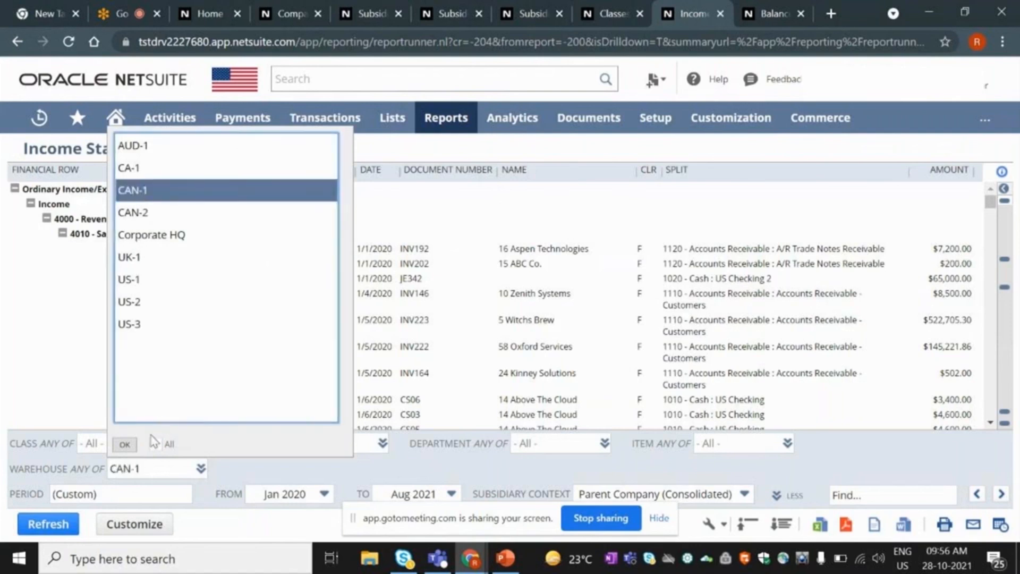
{"action": "left_click", "coordinate": [125, 446]}
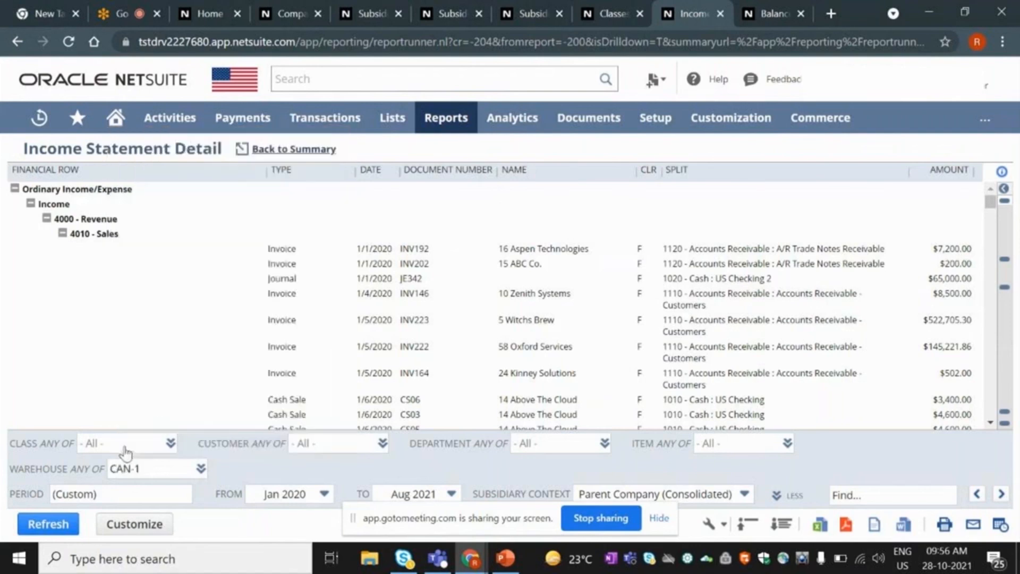
{"action": "left_click", "coordinate": [50, 531]}
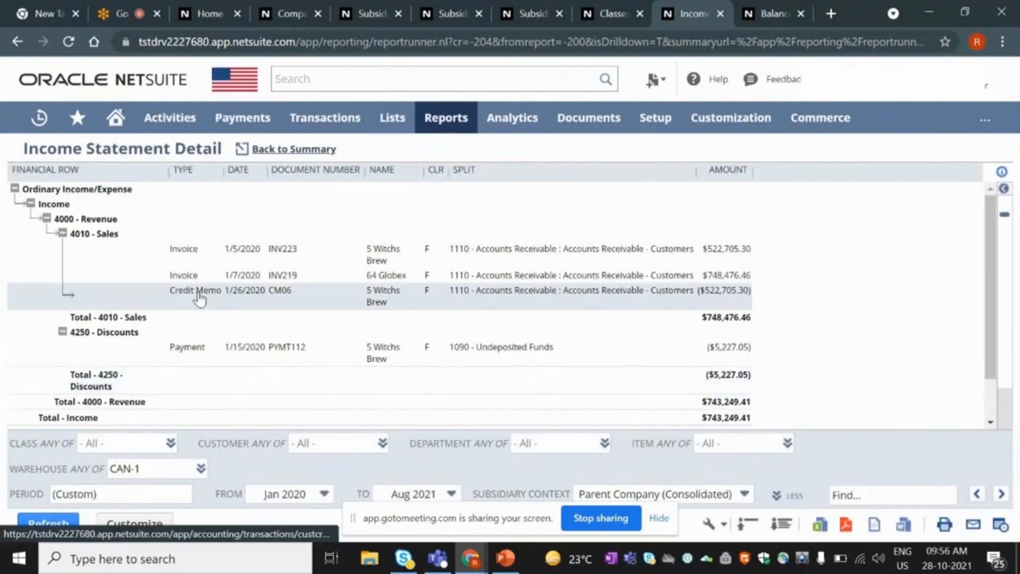
Review the CAN-1 totals and highlight the $743,249.41 net income, then go to the Balance Sheet.
{"action": "scroll", "coordinate": [199, 298], "scroll_direction": "down", "scroll_amount": 2}
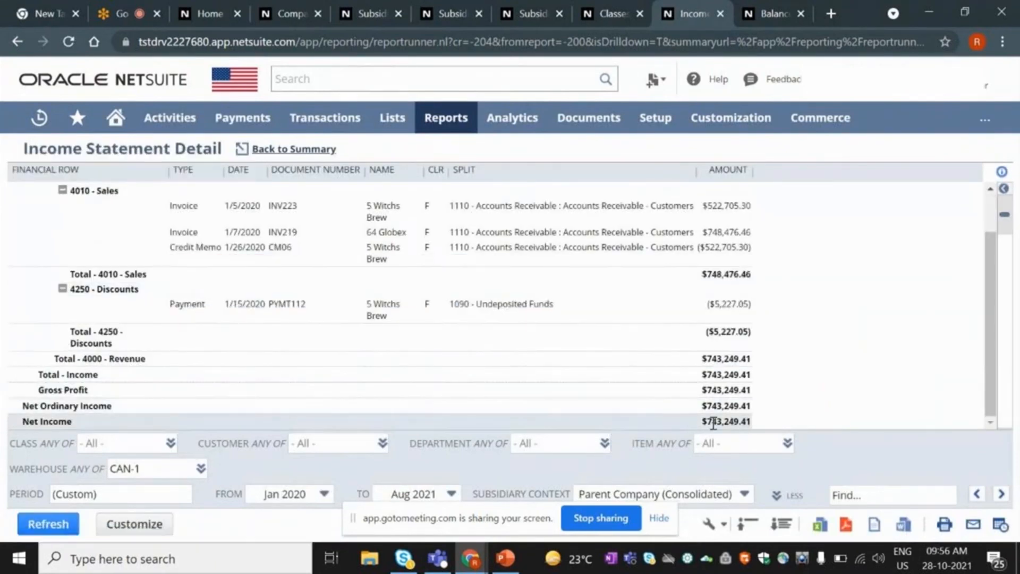
{"action": "scroll", "coordinate": [425, 338], "scroll_direction": "up", "scroll_amount": 2}
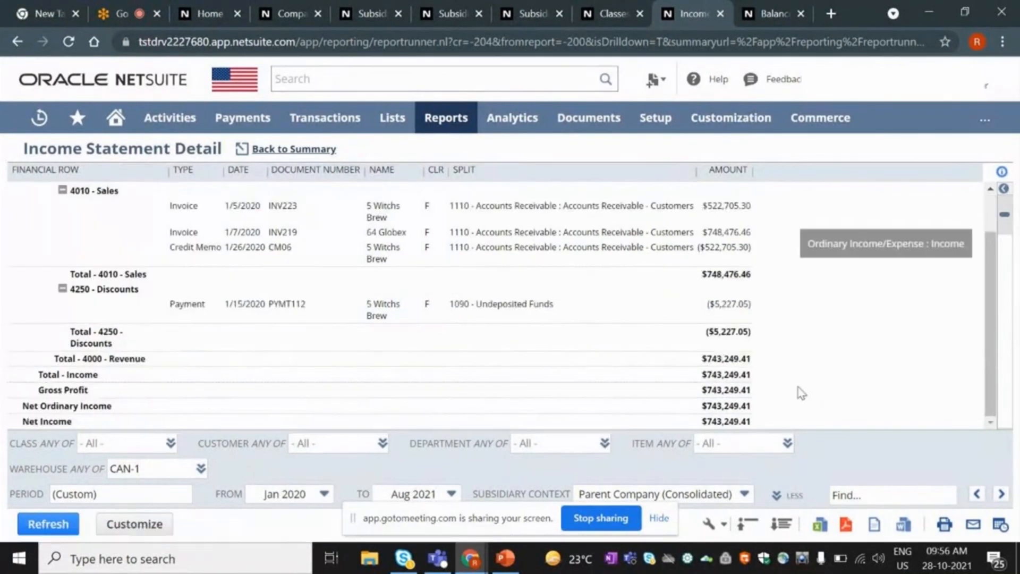
{"action": "scroll", "coordinate": [796, 396], "scroll_direction": "up", "scroll_amount": 1}
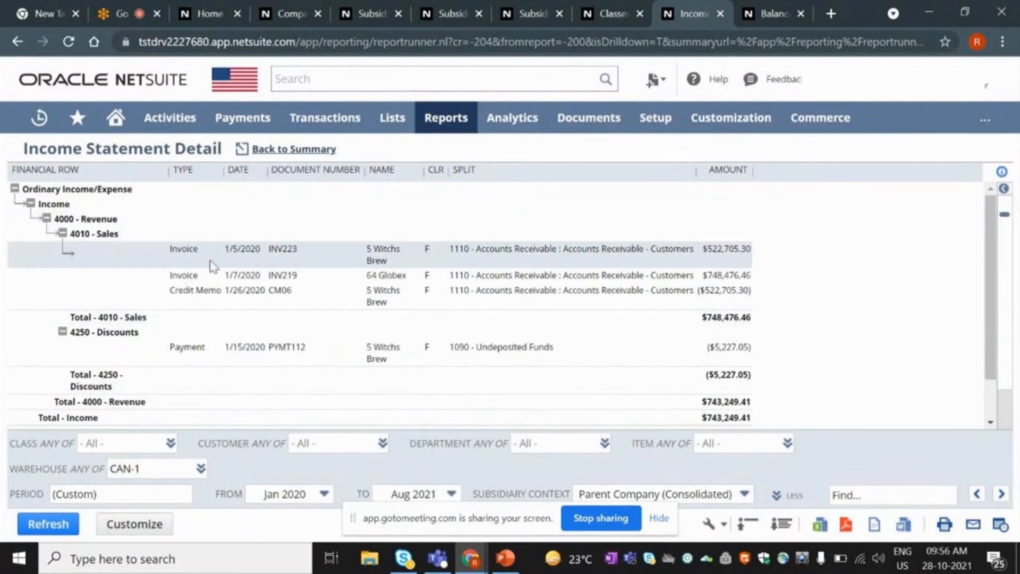
{"action": "scroll", "coordinate": [236, 332], "scroll_direction": "down", "scroll_amount": 1}
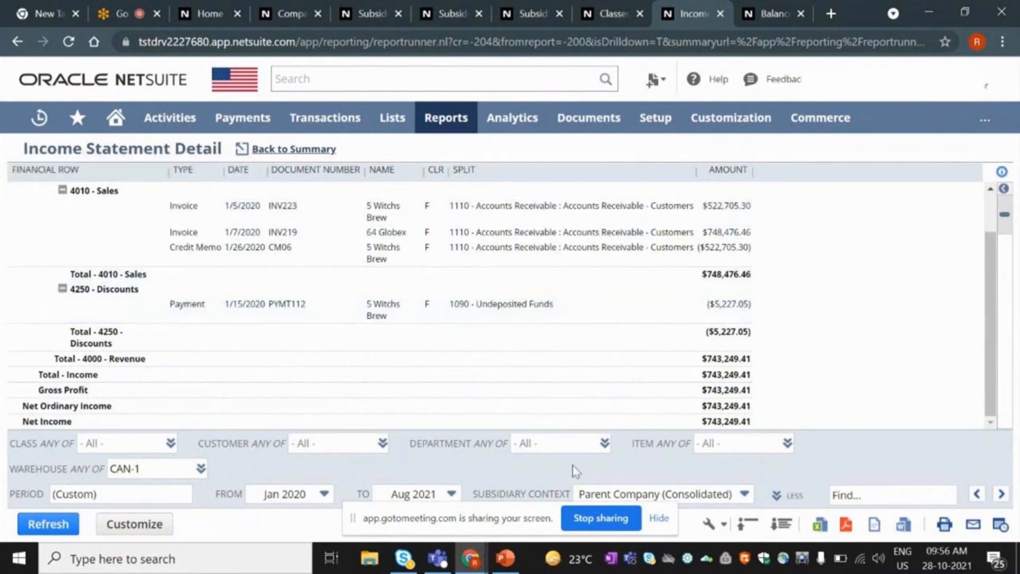
{"action": "scroll", "coordinate": [844, 375], "scroll_direction": "up", "scroll_amount": 1}
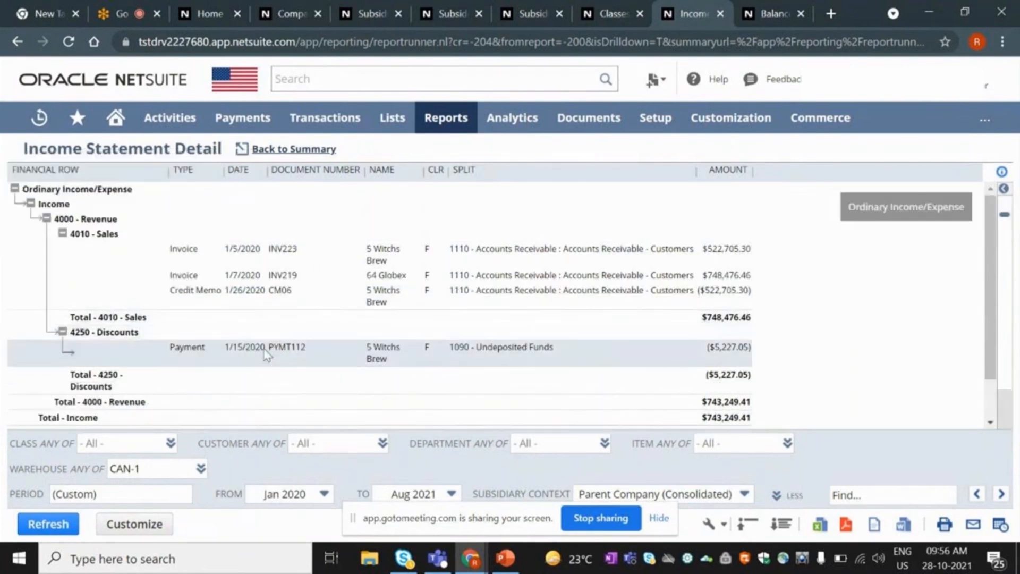
{"action": "scroll", "coordinate": [246, 350], "scroll_direction": "down", "scroll_amount": 1}
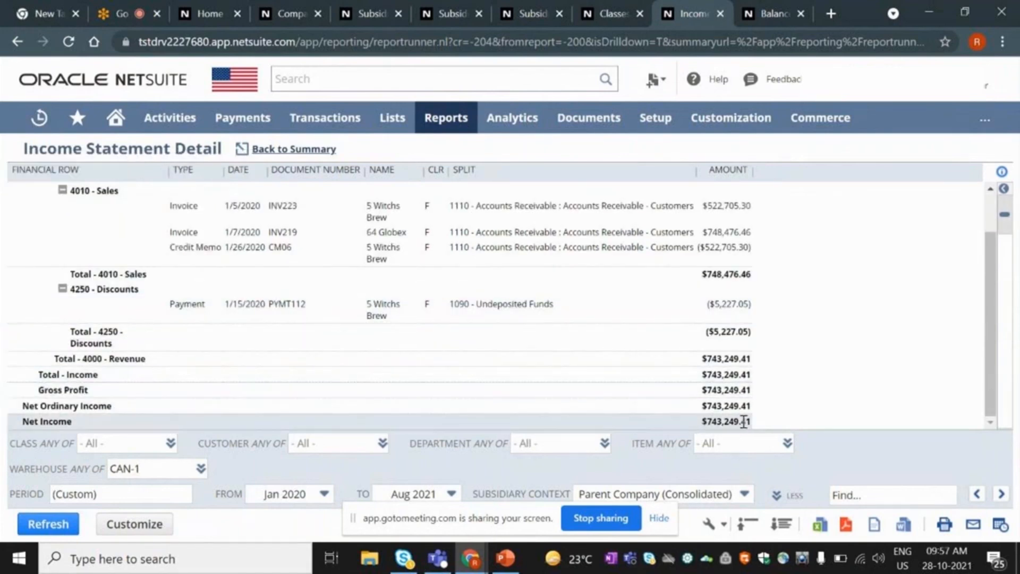
{"action": "left_click_drag", "start_coordinate": [752, 422], "coordinate": [708, 423]}
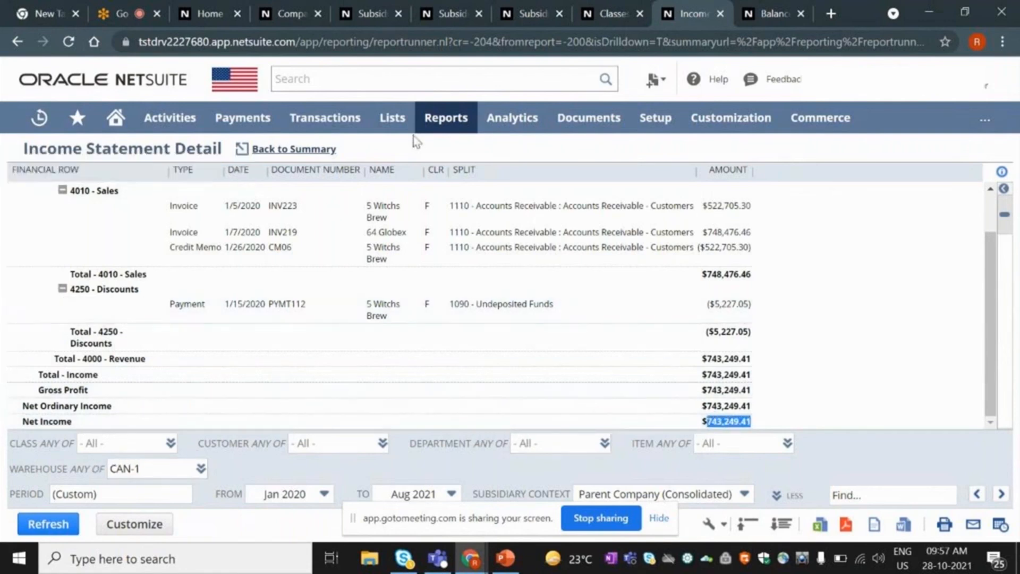
{"action": "left_click", "coordinate": [761, 13]}
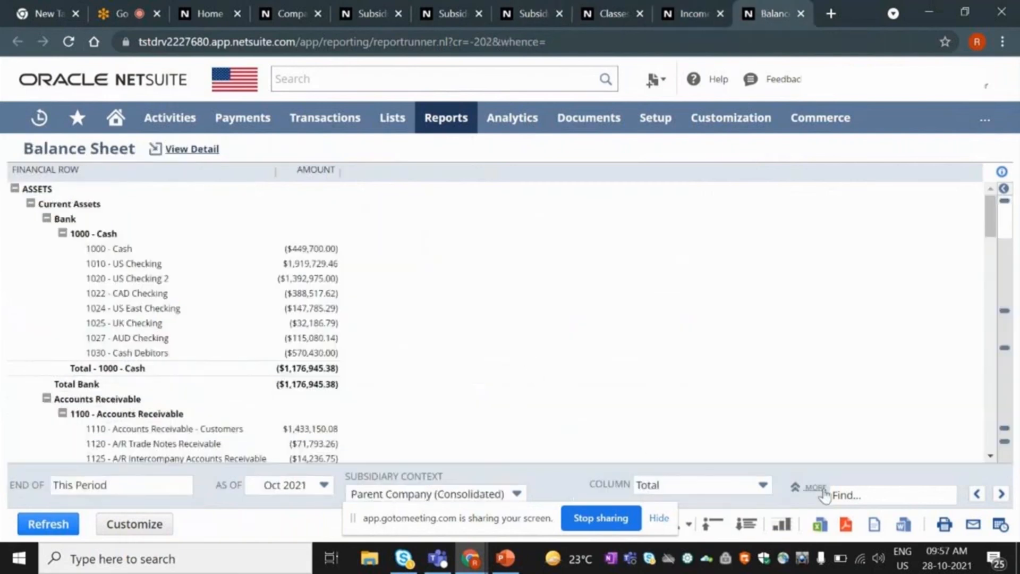
Expand the Balance Sheet's additional report filters and look over them.
{"action": "left_click", "coordinate": [810, 488]}
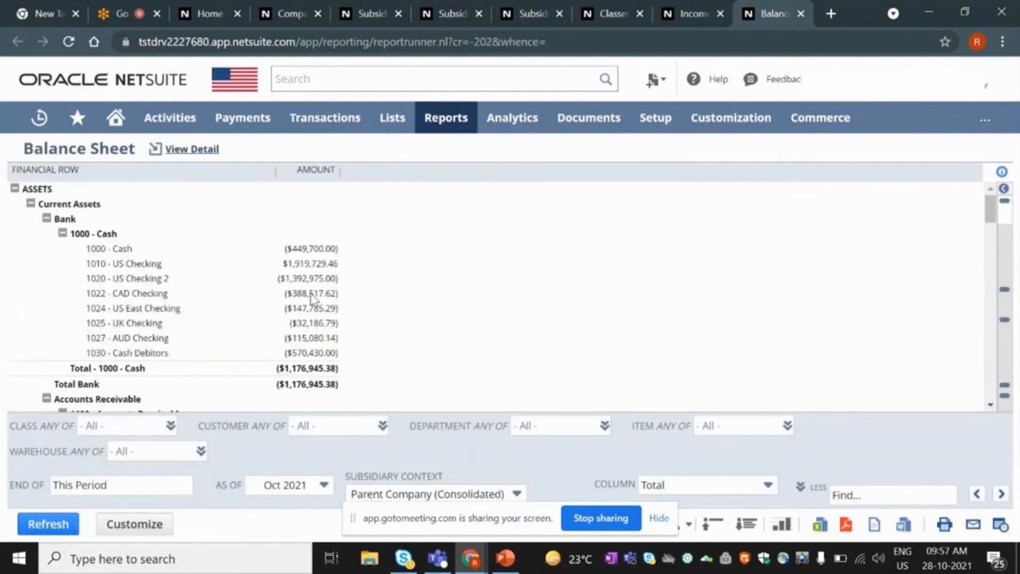
{"action": "scroll", "coordinate": [509, 334], "scroll_direction": "down", "scroll_amount": 6}
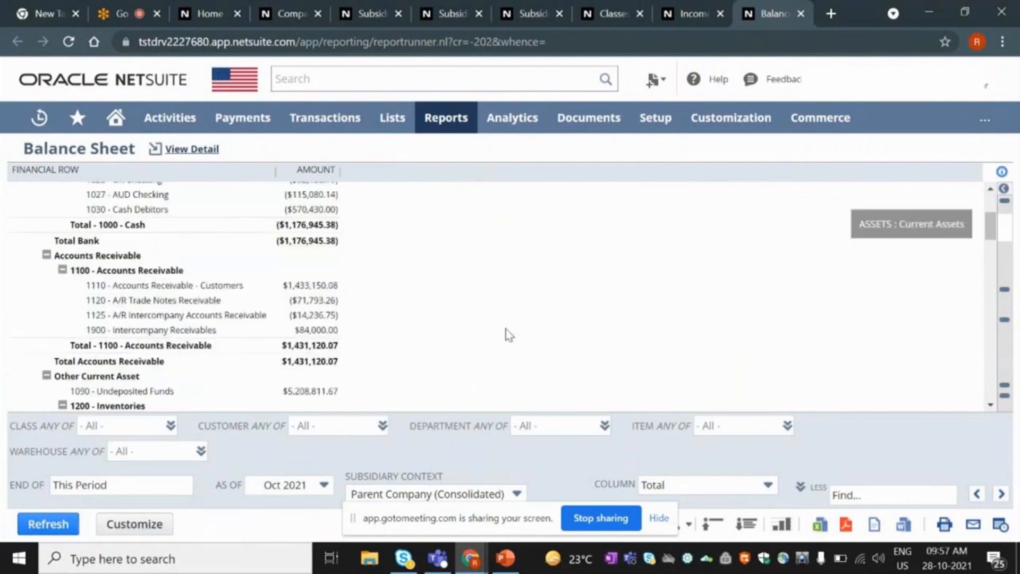
{"action": "scroll", "coordinate": [509, 334], "scroll_direction": "down", "scroll_amount": 10}
{"action": "scroll", "coordinate": [509, 335], "scroll_direction": "up", "scroll_amount": 12}
{"action": "scroll", "coordinate": [509, 334], "scroll_direction": "up", "scroll_amount": 5}
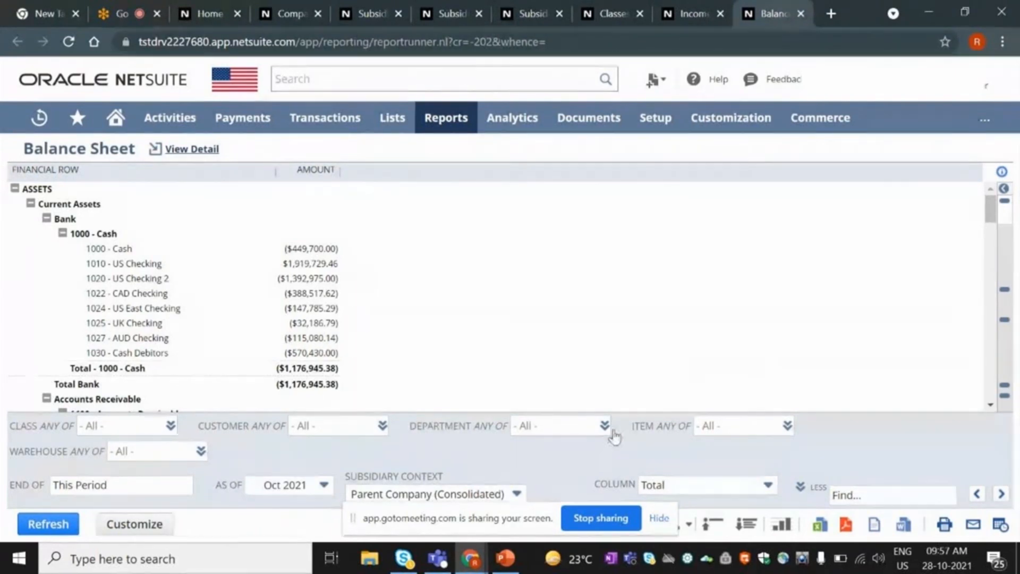
{"action": "scroll", "coordinate": [133, 228], "scroll_direction": "down", "scroll_amount": 10}
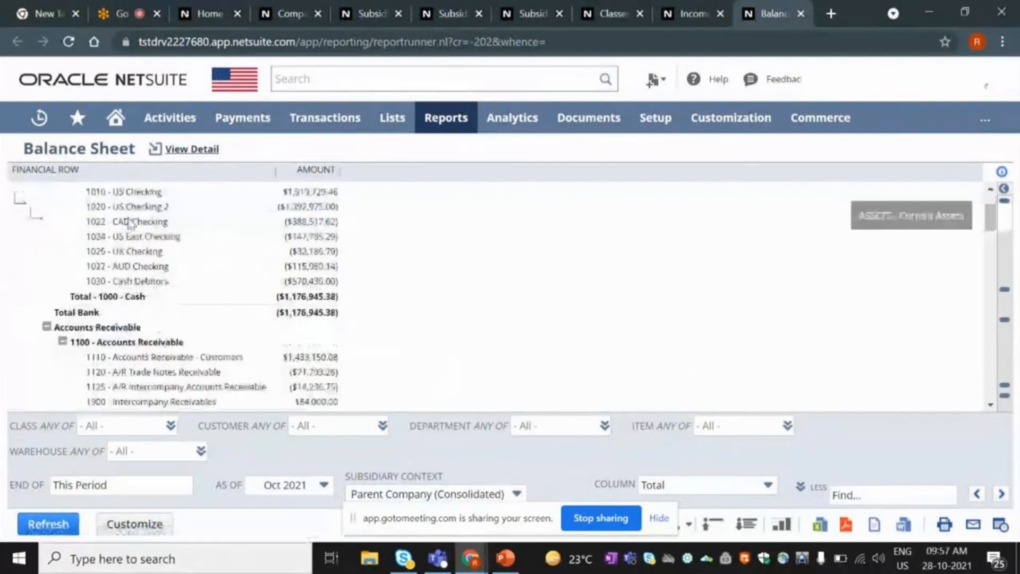
{"action": "scroll", "coordinate": [129, 223], "scroll_direction": "down", "scroll_amount": 3}
{"action": "scroll", "coordinate": [130, 221], "scroll_direction": "up", "scroll_amount": 15}
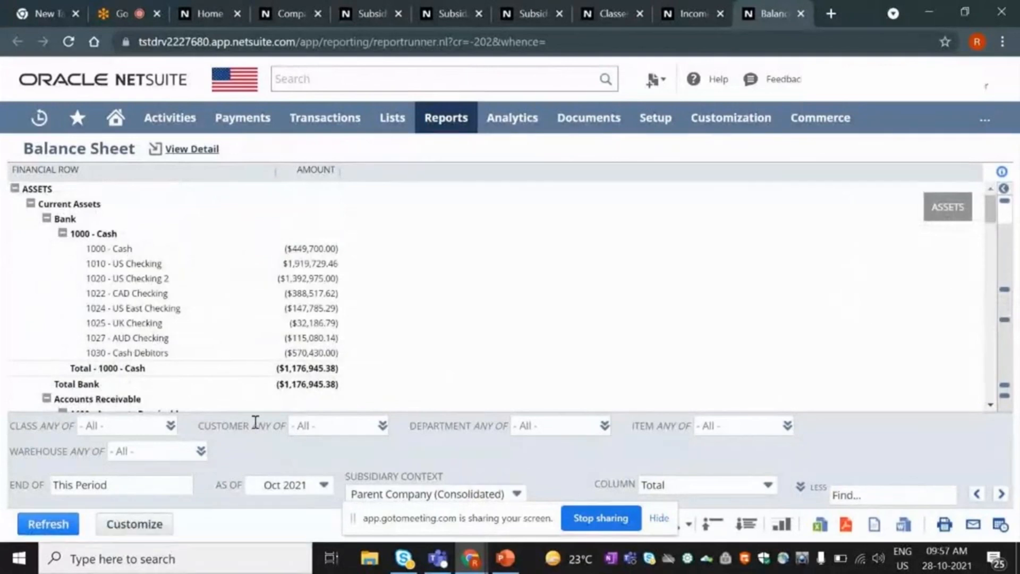
Filter the Balance Sheet to warehouse CAN-1 and rerun it, reviewing Total Assets $1,197,592.01.
{"action": "left_click", "coordinate": [201, 452]}
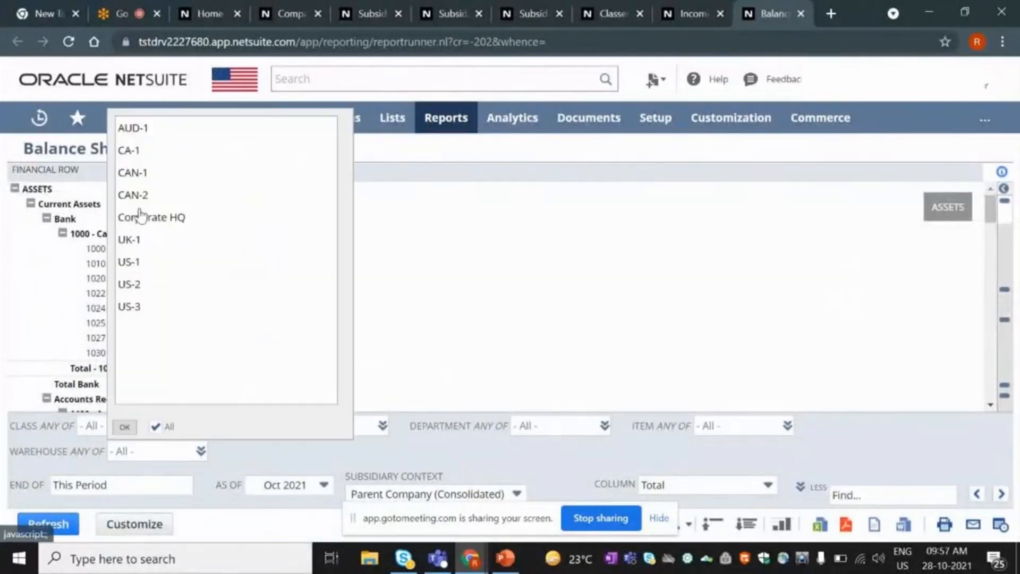
{"action": "left_click", "coordinate": [130, 173]}
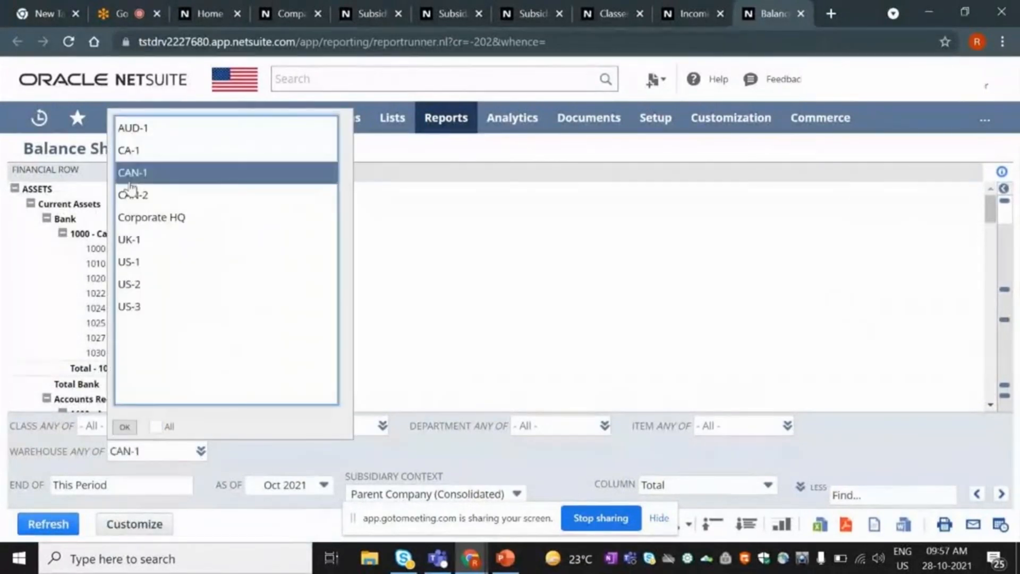
{"action": "left_click", "coordinate": [124, 427]}
{"action": "left_click", "coordinate": [29, 526]}
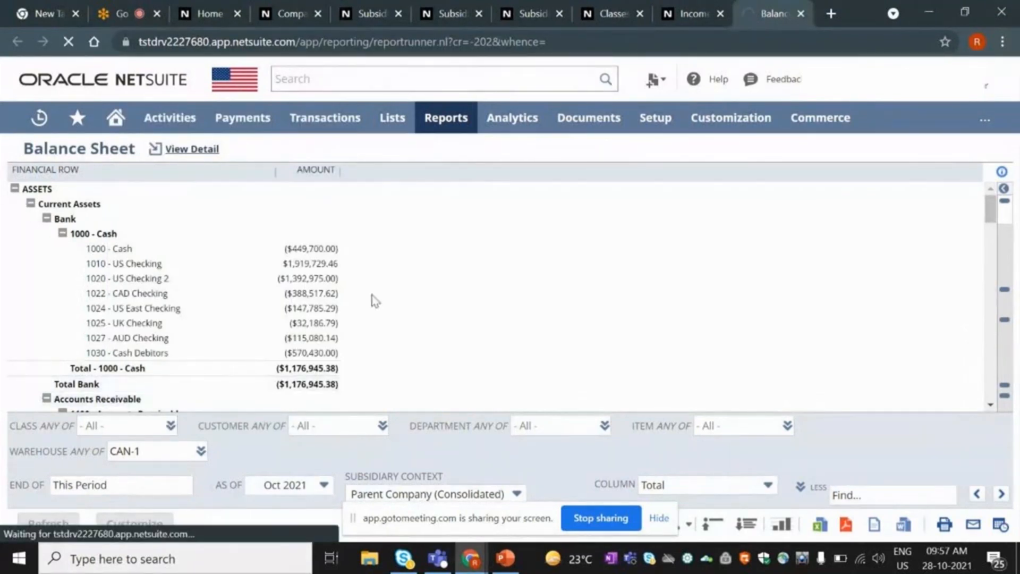
{"action": "scroll", "coordinate": [375, 301], "scroll_direction": "down", "scroll_amount": 2}
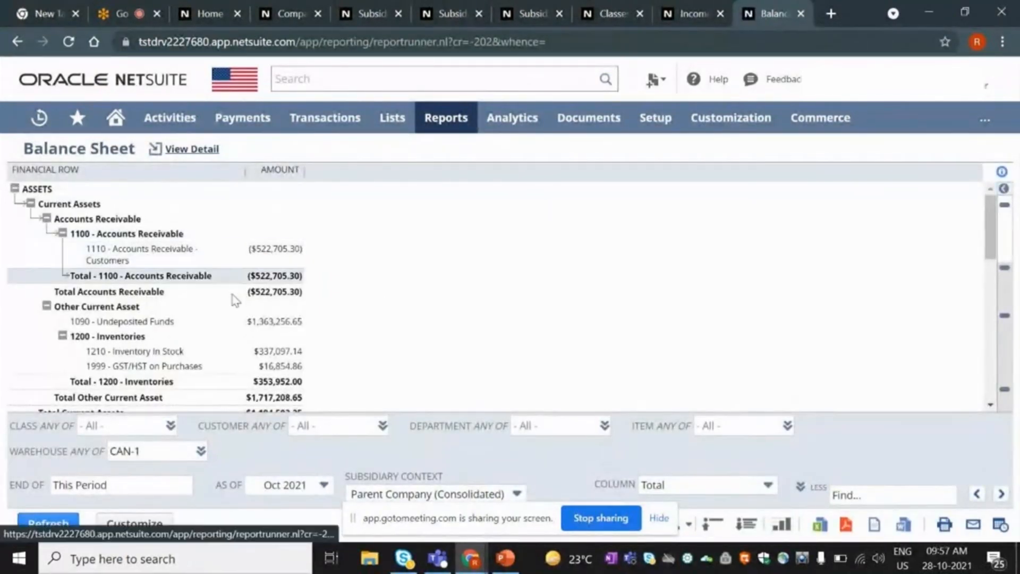
{"action": "scroll", "coordinate": [213, 327], "scroll_direction": "down", "scroll_amount": 10}
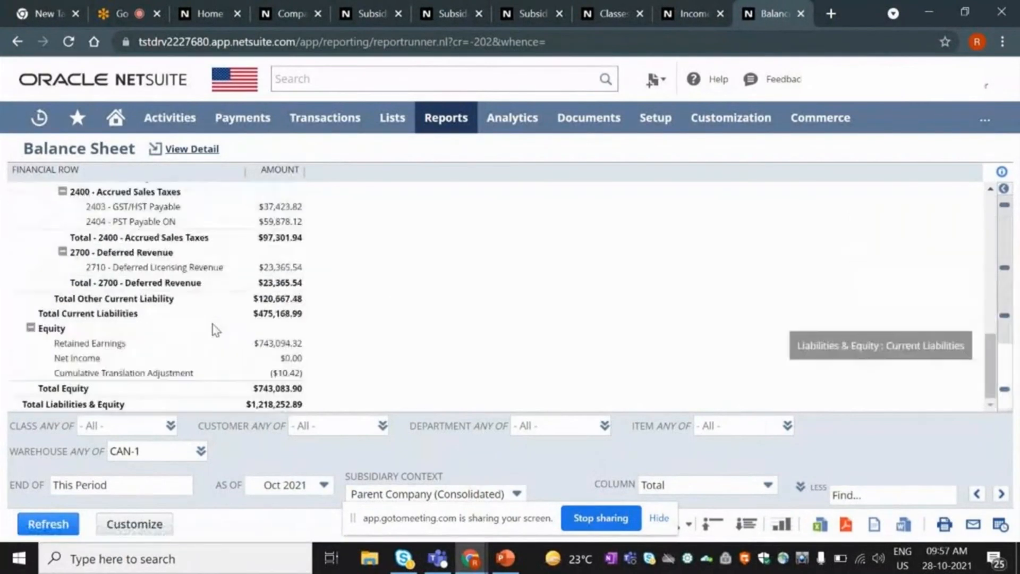
{"action": "scroll", "coordinate": [138, 367], "scroll_direction": "up", "scroll_amount": 10}
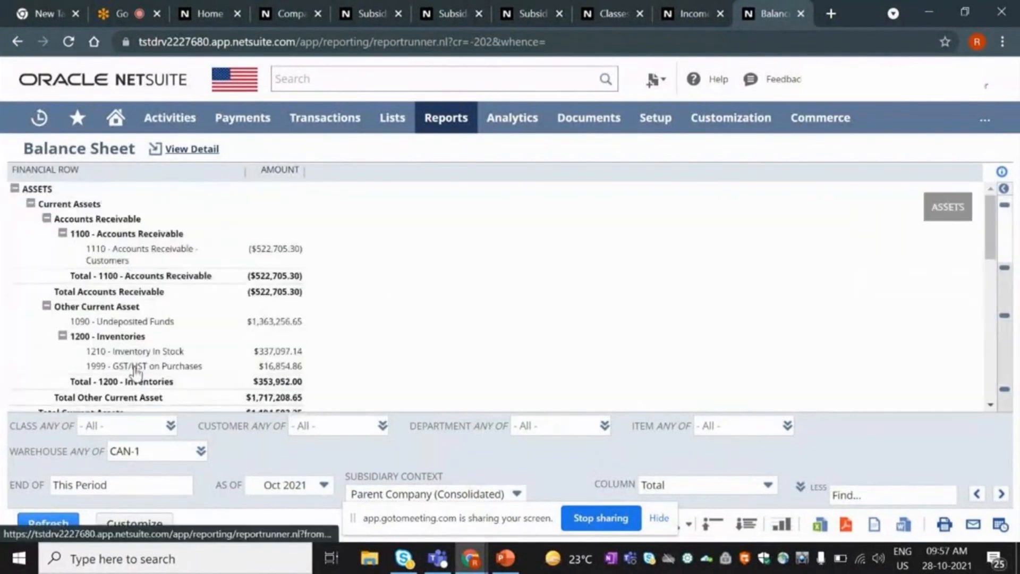
{"action": "scroll", "coordinate": [159, 364], "scroll_direction": "down", "scroll_amount": 4}
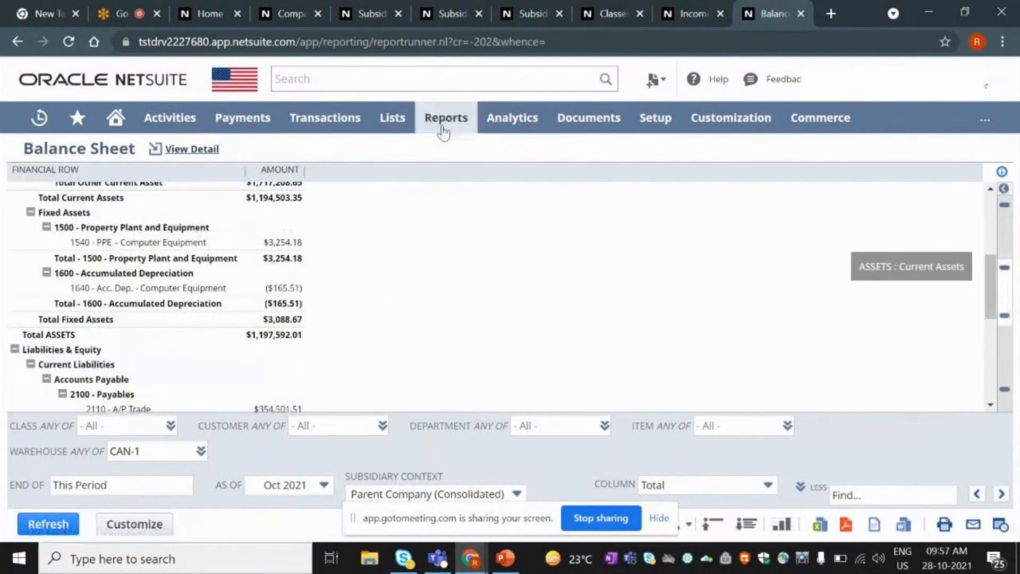
Open the Sales by Customer and Sales by Item reports in new browser tabs.
{"action": "mouse_move", "coordinate": [444, 132]}
{"action": "mouse_move", "coordinate": [485, 435]}
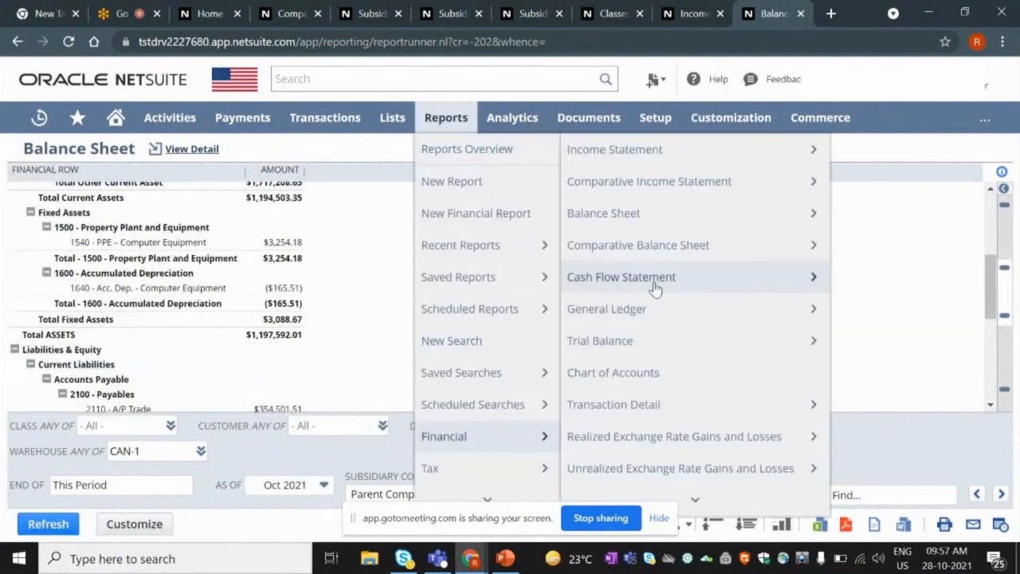
{"action": "mouse_move", "coordinate": [690, 486]}
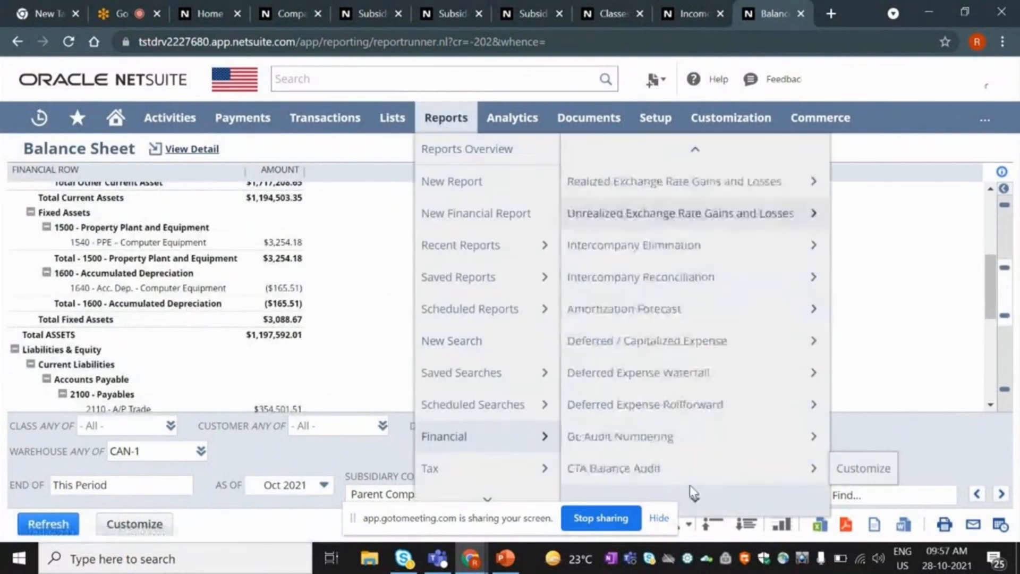
{"action": "mouse_move", "coordinate": [487, 493]}
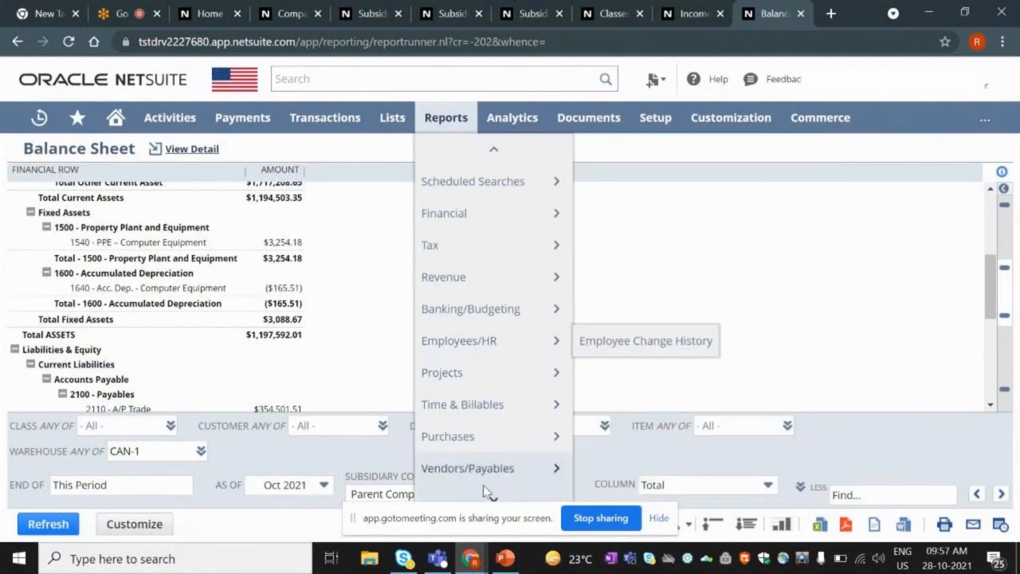
{"action": "mouse_move", "coordinate": [485, 467]}
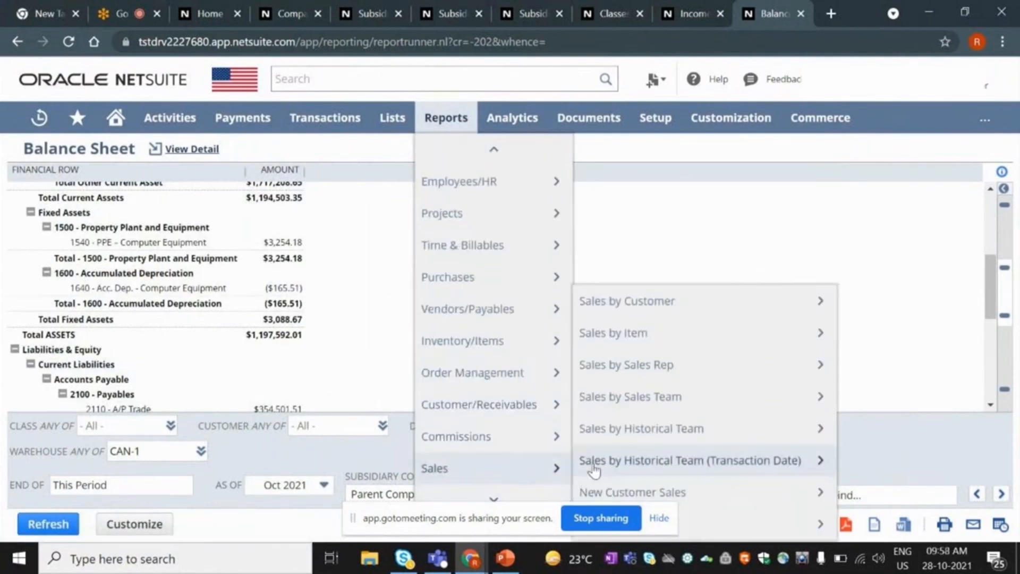
{"action": "right_click", "coordinate": [648, 300]}
{"action": "left_click", "coordinate": [652, 314]}
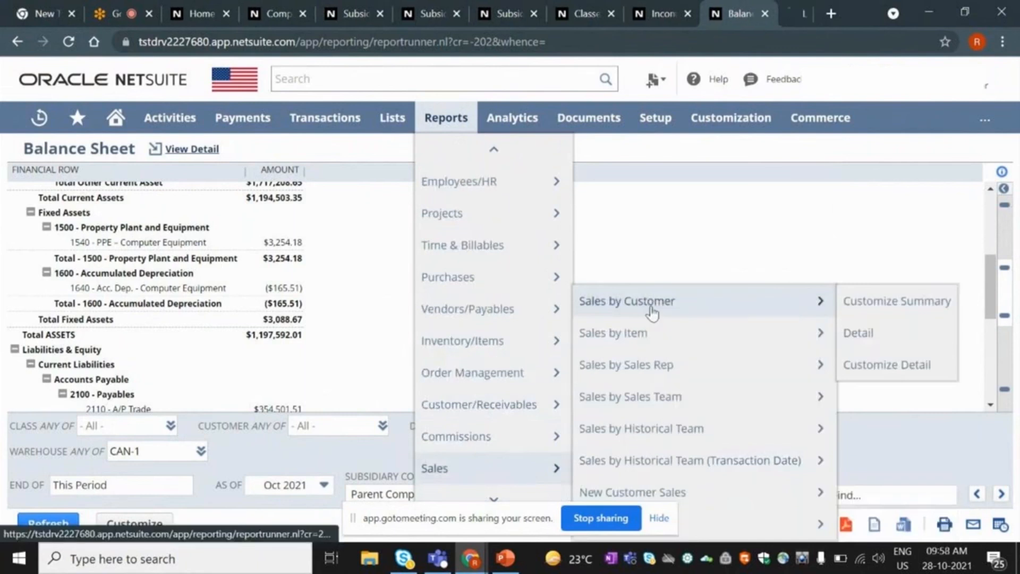
{"action": "right_click", "coordinate": [661, 332]}
{"action": "left_click", "coordinate": [664, 340]}
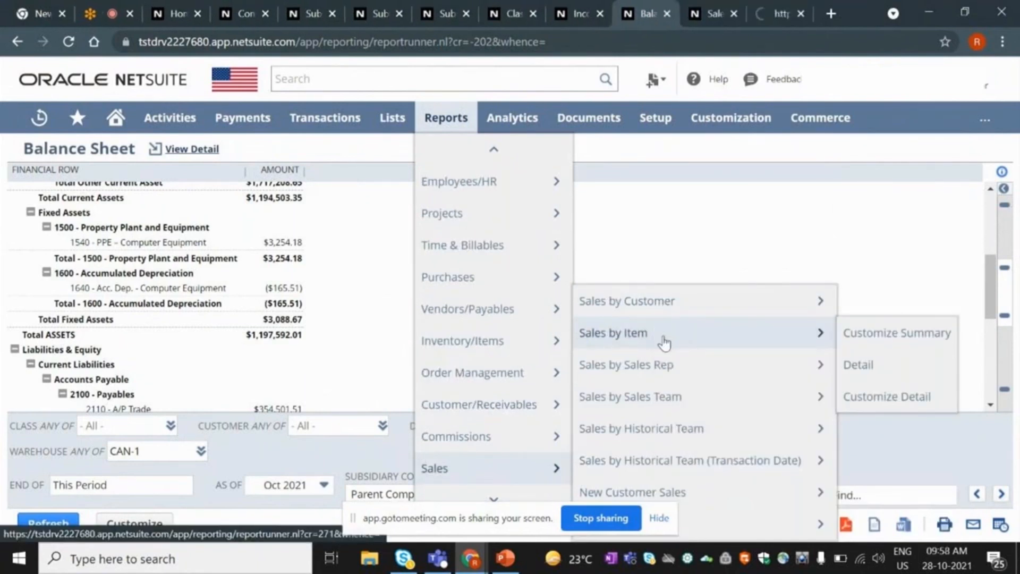
Set the Sales by Customer Summary start date to 1/1/2021 and refresh it.
{"action": "left_click", "coordinate": [713, 13]}
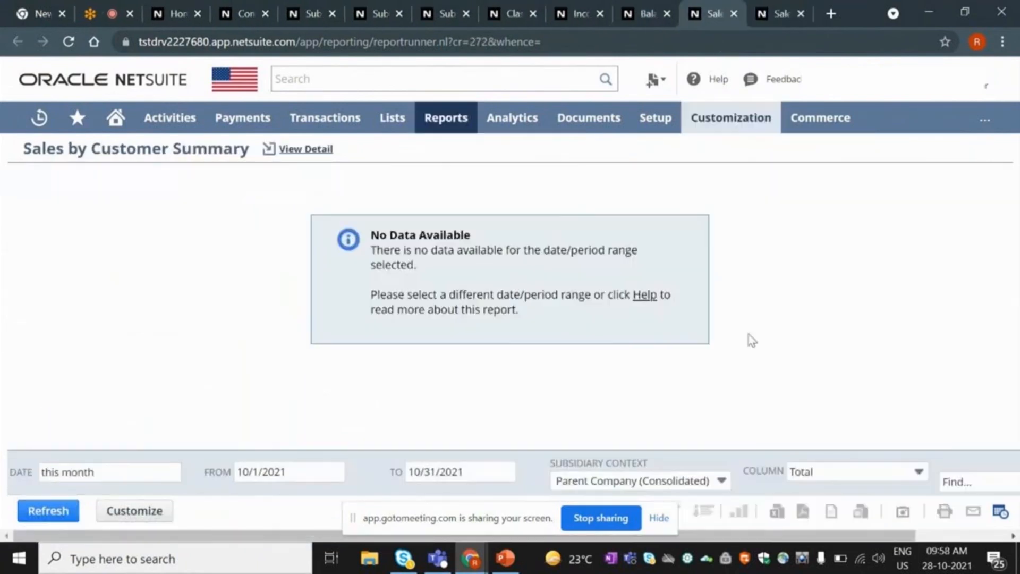
{"action": "left_click", "coordinate": [358, 478]}
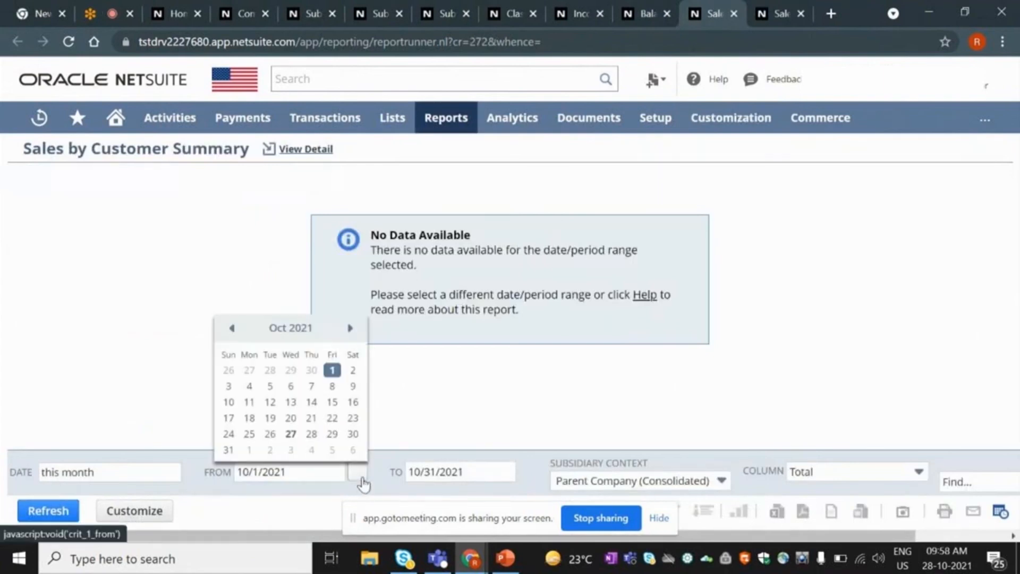
{"action": "left_click", "coordinate": [234, 331]}
{"action": "left_click", "coordinate": [236, 333]}
{"action": "left_click", "coordinate": [238, 335]}
{"action": "left_click", "coordinate": [238, 335]}
{"action": "left_click", "coordinate": [238, 335]}
{"action": "left_click", "coordinate": [238, 335]}
{"action": "left_click", "coordinate": [238, 335]}
{"action": "left_click", "coordinate": [238, 335]}
{"action": "left_click", "coordinate": [233, 332]}
{"action": "left_click", "coordinate": [333, 372]}
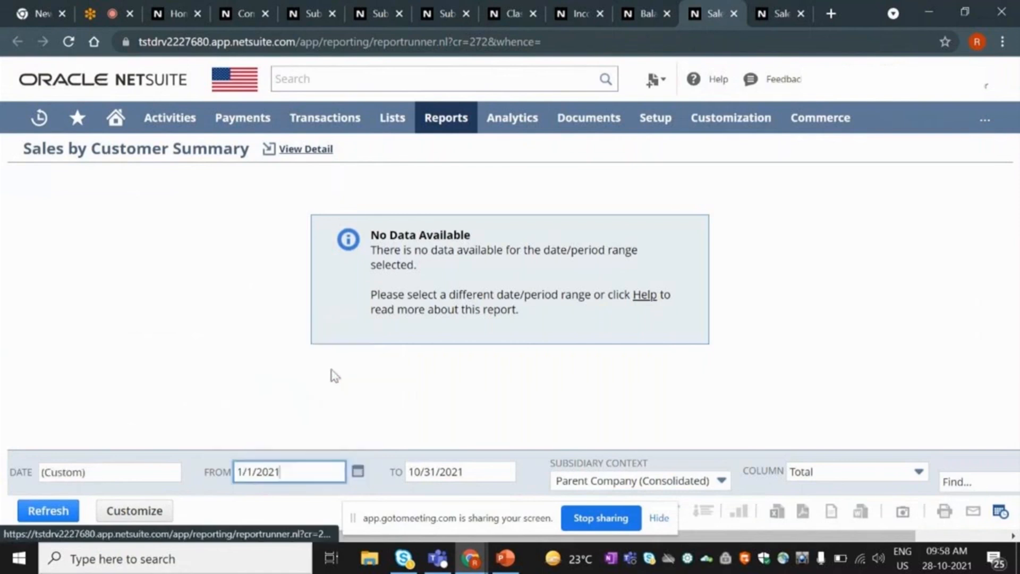
{"action": "left_click", "coordinate": [61, 510]}
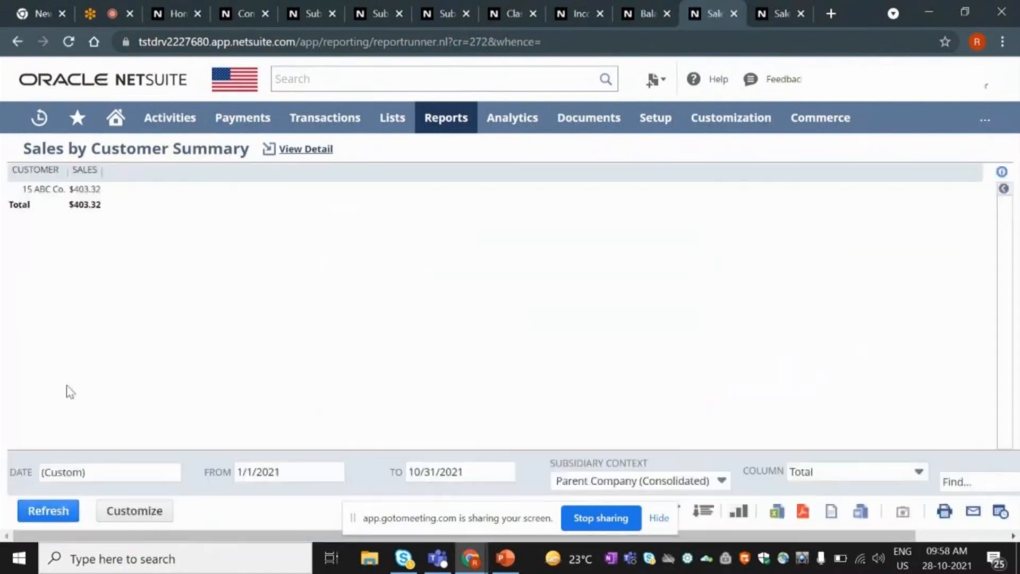
Drill from the 15 ABC Co. sales amount through transaction detail into invoice INV231.
{"action": "left_click", "coordinate": [41, 191]}
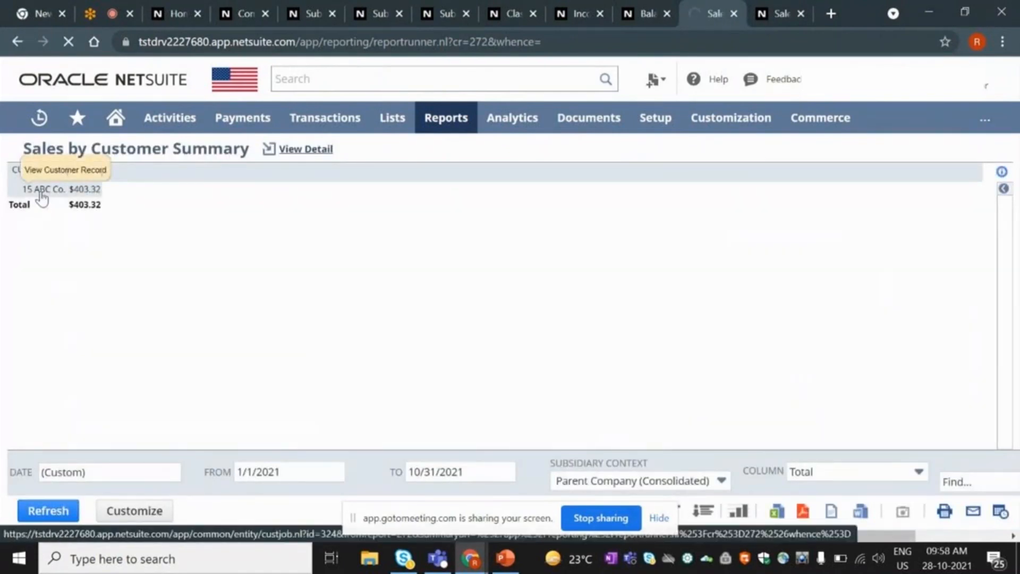
{"action": "left_click", "coordinate": [302, 150]}
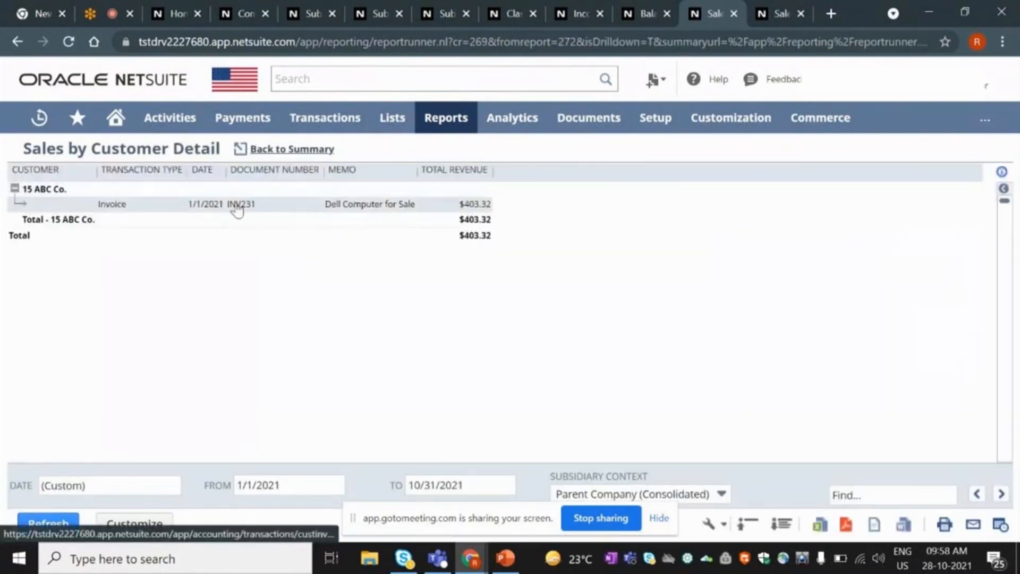
{"action": "left_click", "coordinate": [237, 207]}
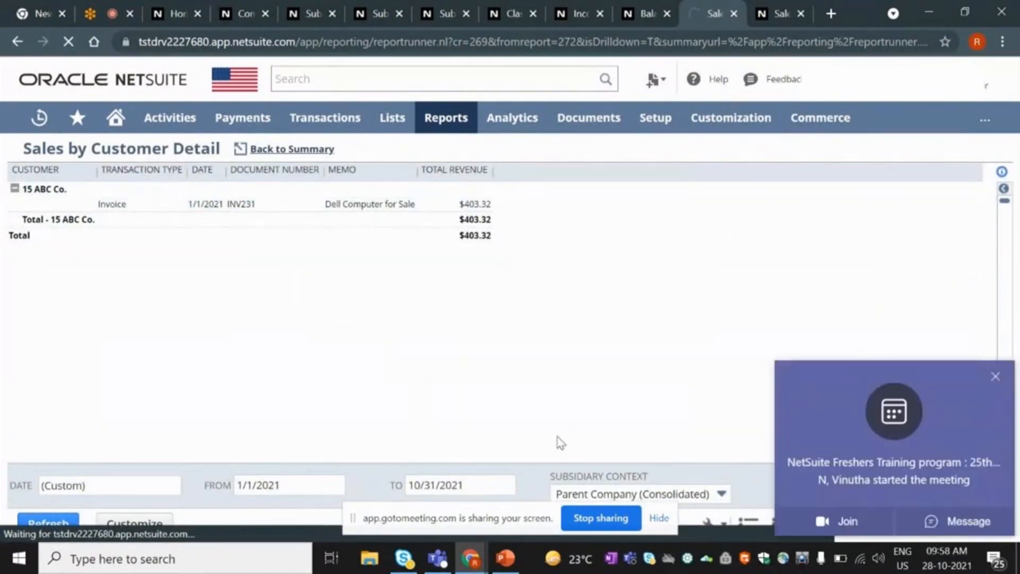
Review invoice INV231, return to the Home dashboard, and switch to the Oracle Netsuite presentation.
{"action": "left_click", "coordinate": [996, 379]}
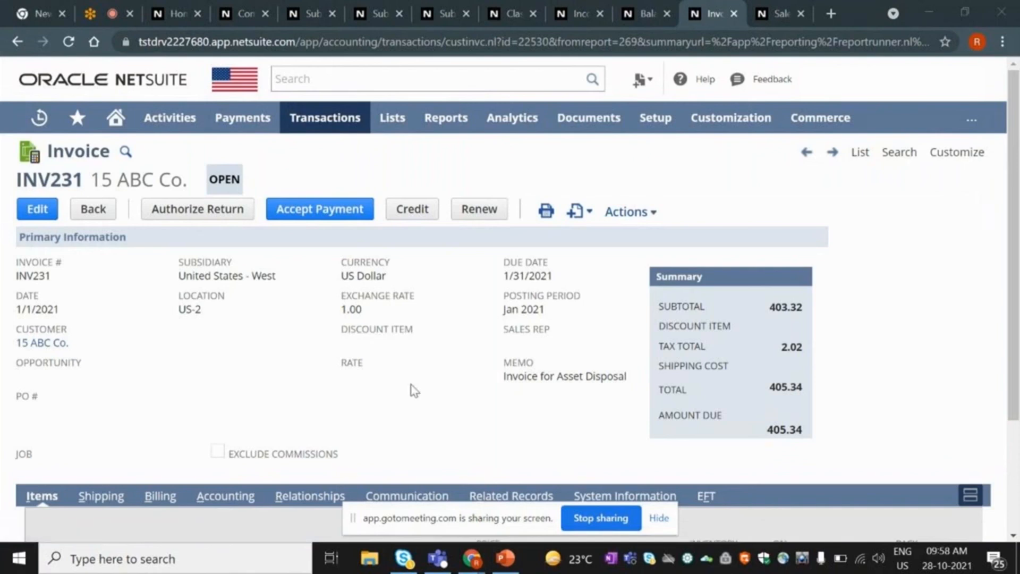
{"action": "scroll", "coordinate": [415, 392], "scroll_direction": "down", "scroll_amount": 3}
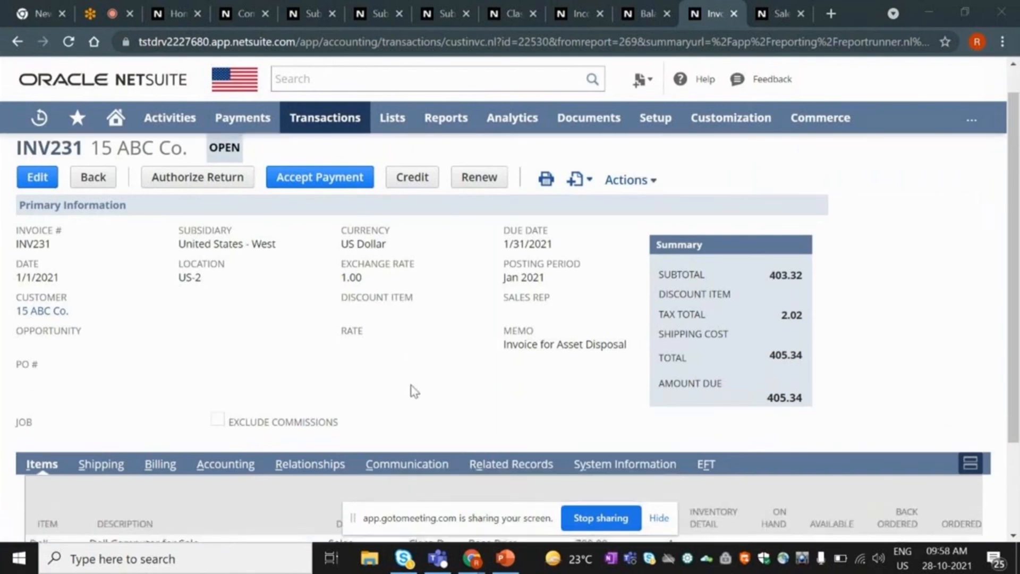
{"action": "scroll", "coordinate": [458, 434], "scroll_direction": "up", "scroll_amount": 3}
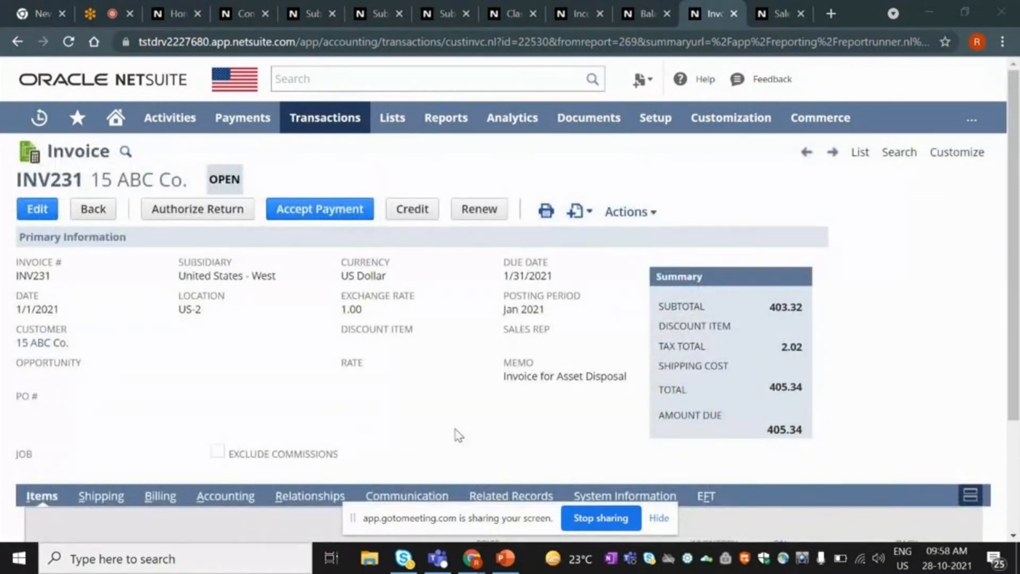
{"action": "left_click", "coordinate": [113, 120]}
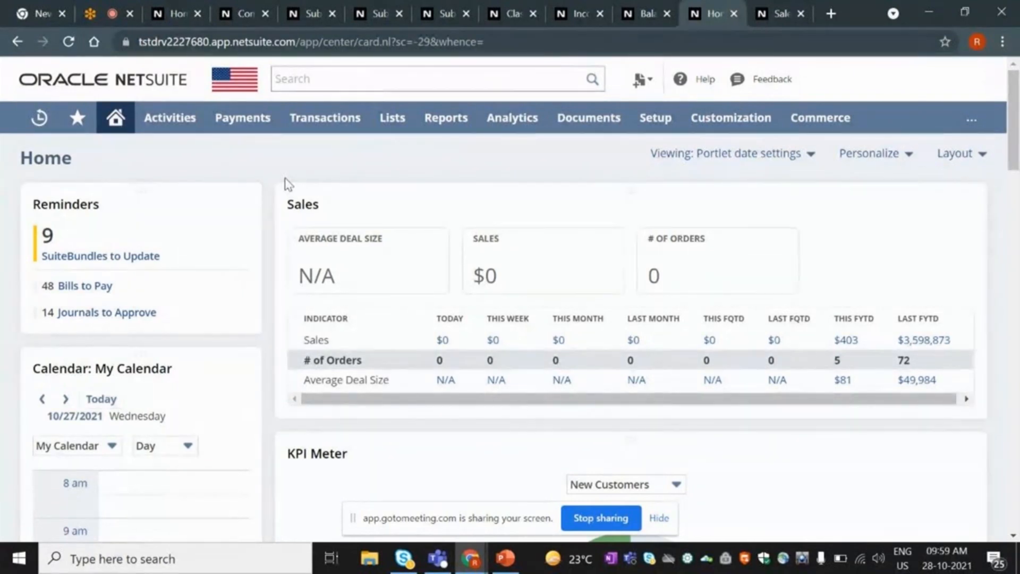
{"action": "left_click", "coordinate": [507, 559]}
Show the Introduction slide, then advance to slide 3, Important Areas.
{"action": "left_click", "coordinate": [115, 306]}
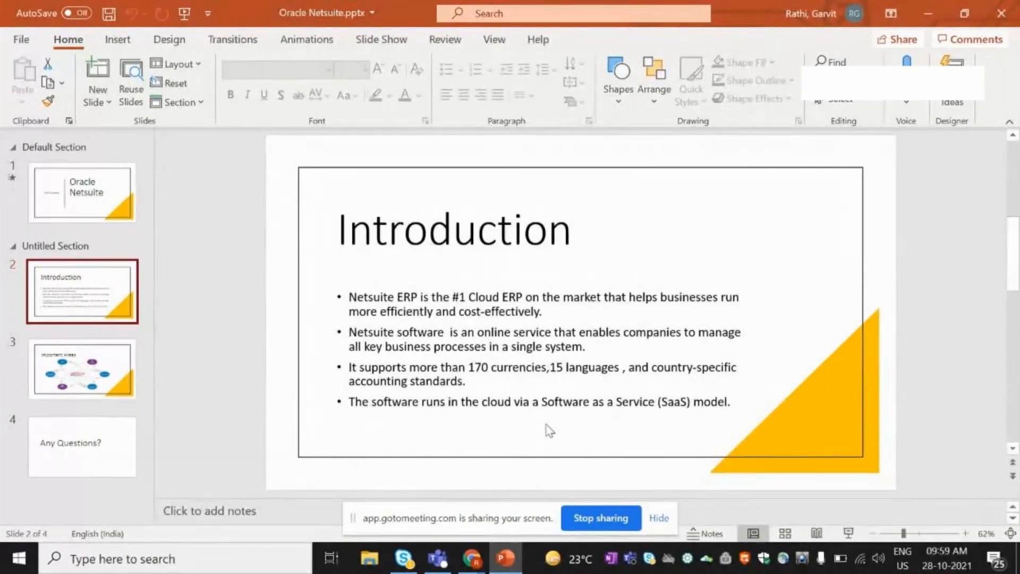
{"action": "scroll", "coordinate": [550, 430], "scroll_direction": "down", "scroll_amount": 1}
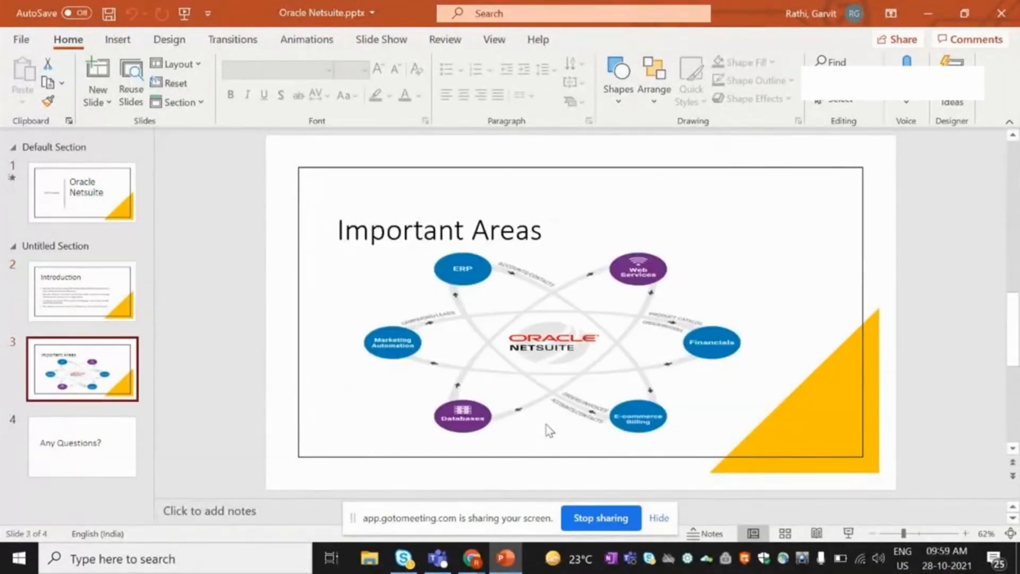